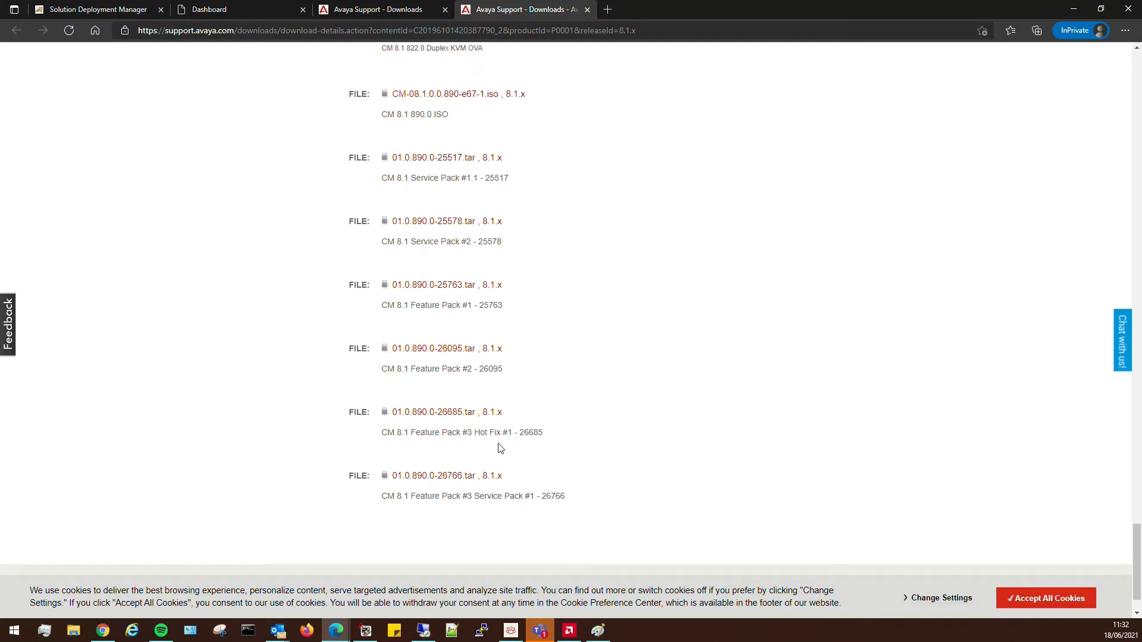
Scroll back up the CM 8.1.x downloads page and return to the SDM Client Dashboard.
scroll(435, 348, "up", 15)
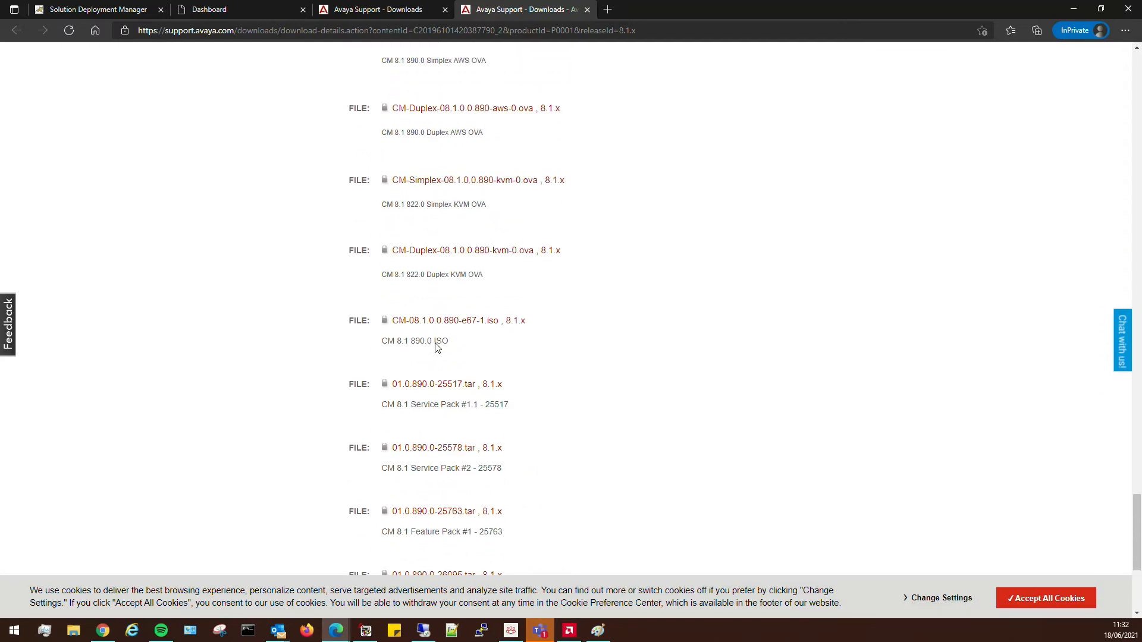
scroll(458, 357, "up", 20)
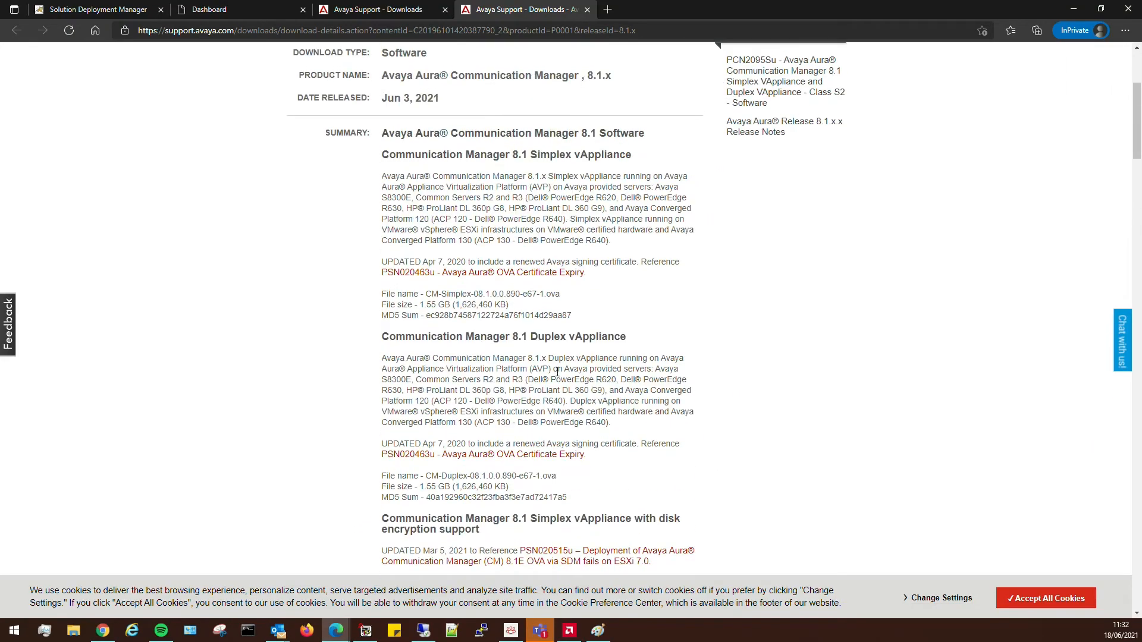
scroll(558, 372, "up", 4)
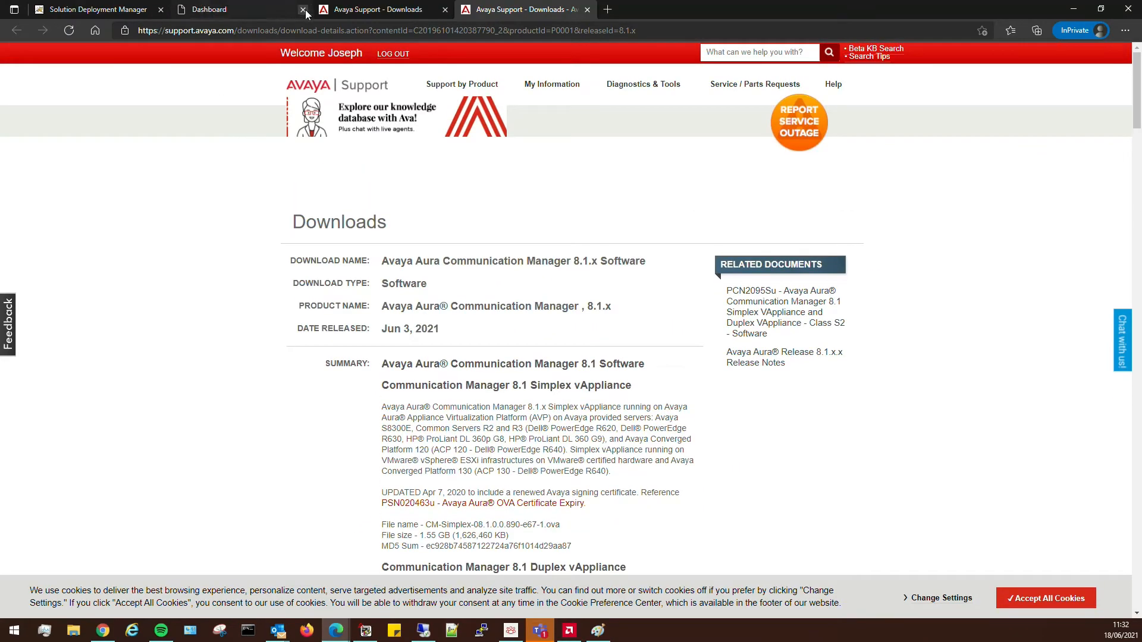
left_click(93, 10)
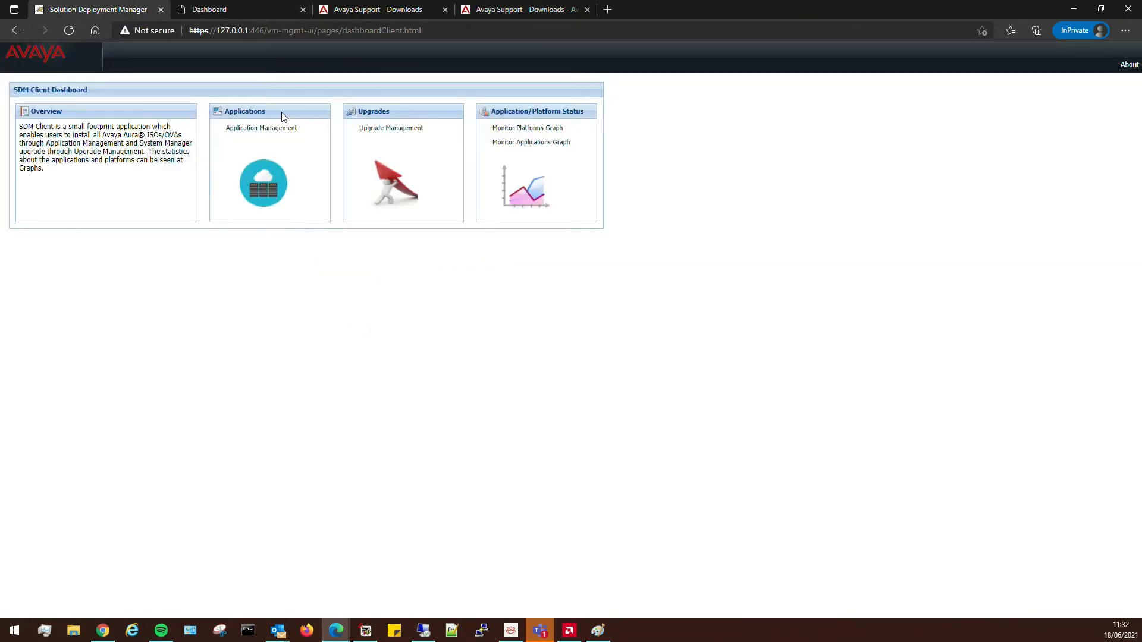
Refresh the Lab VMWare ESXI platform at Avaya Lab and check its refresh status details.
left_click(256, 131)
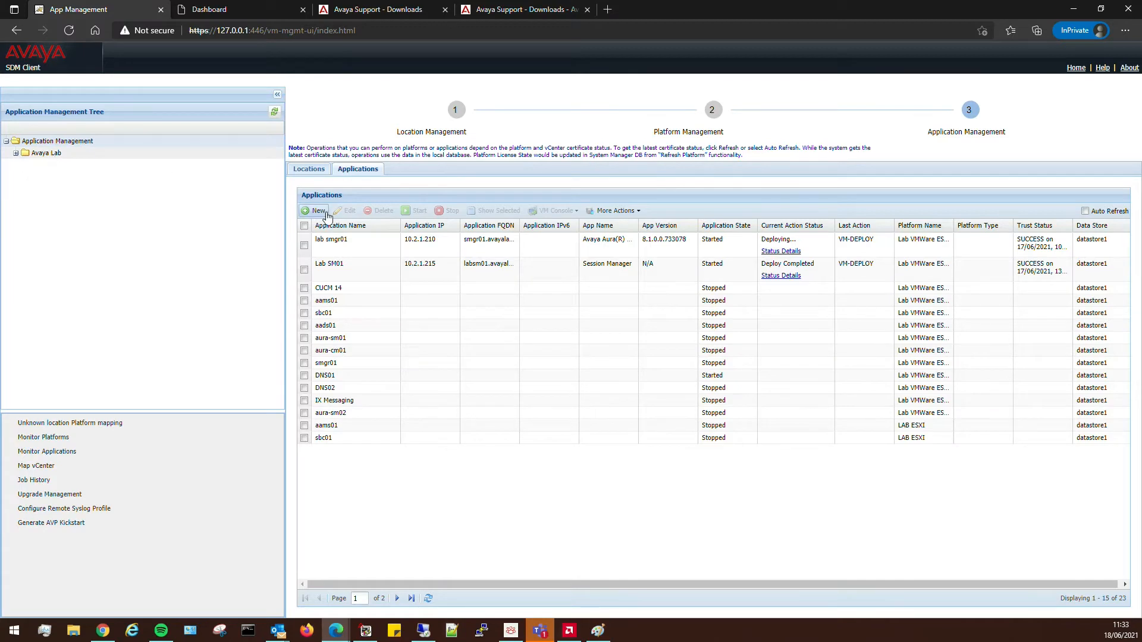
left_click(41, 156)
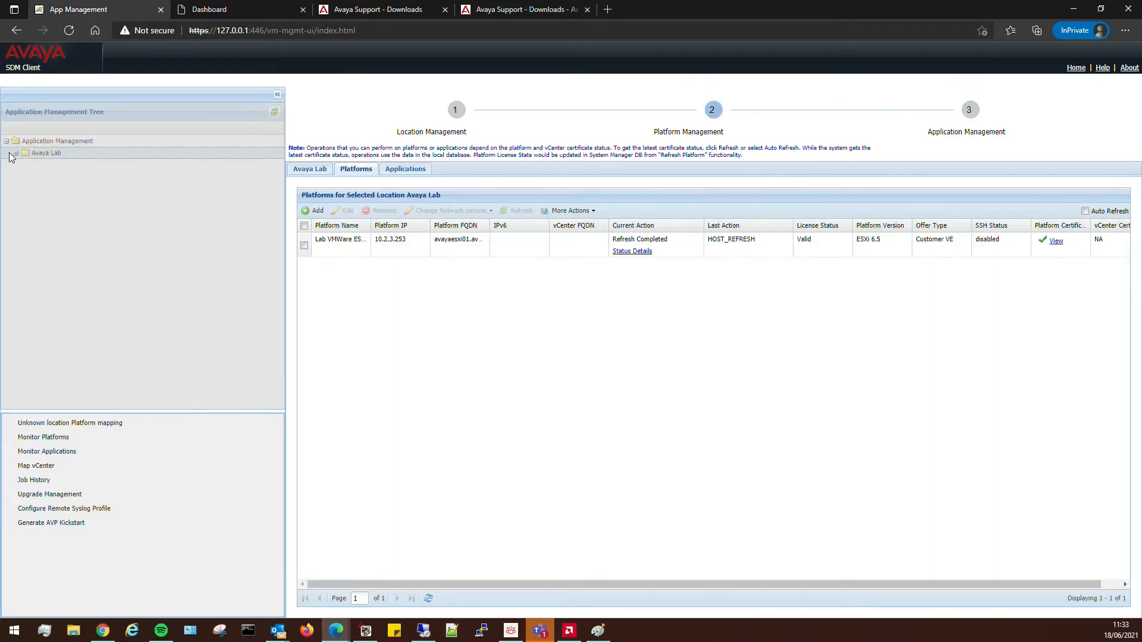
left_click(304, 244)
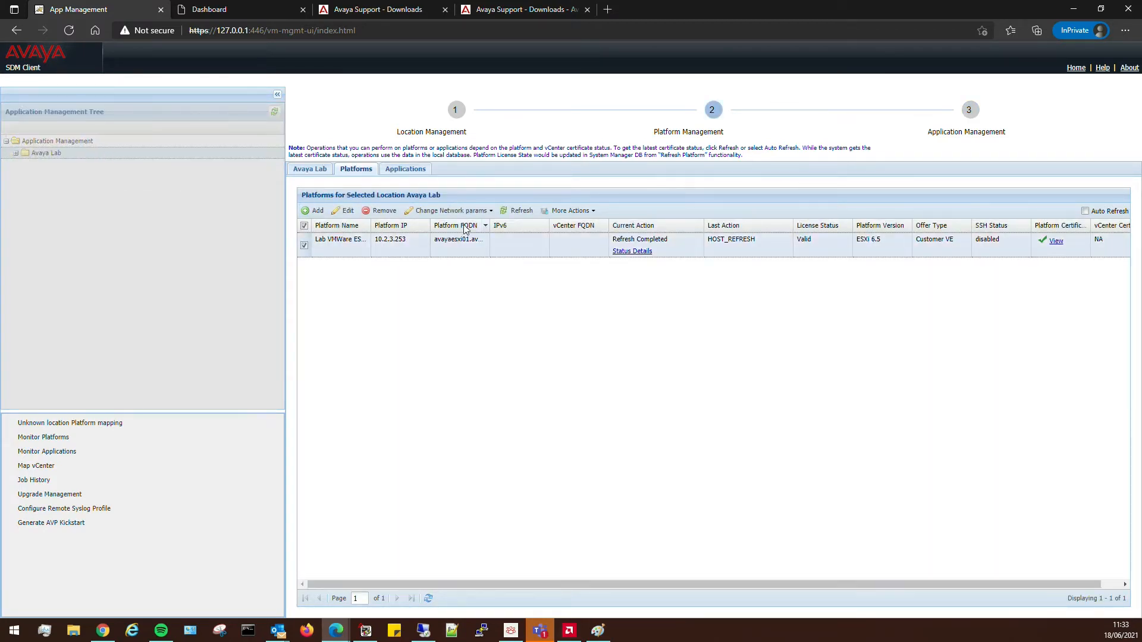
left_click(518, 210)
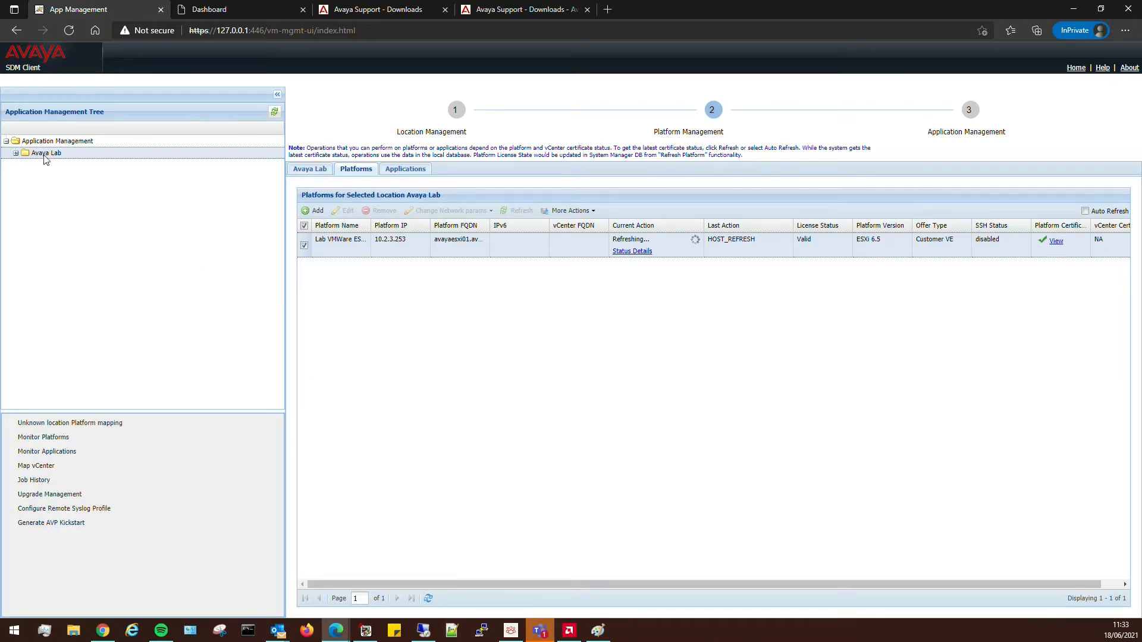
left_click(632, 251)
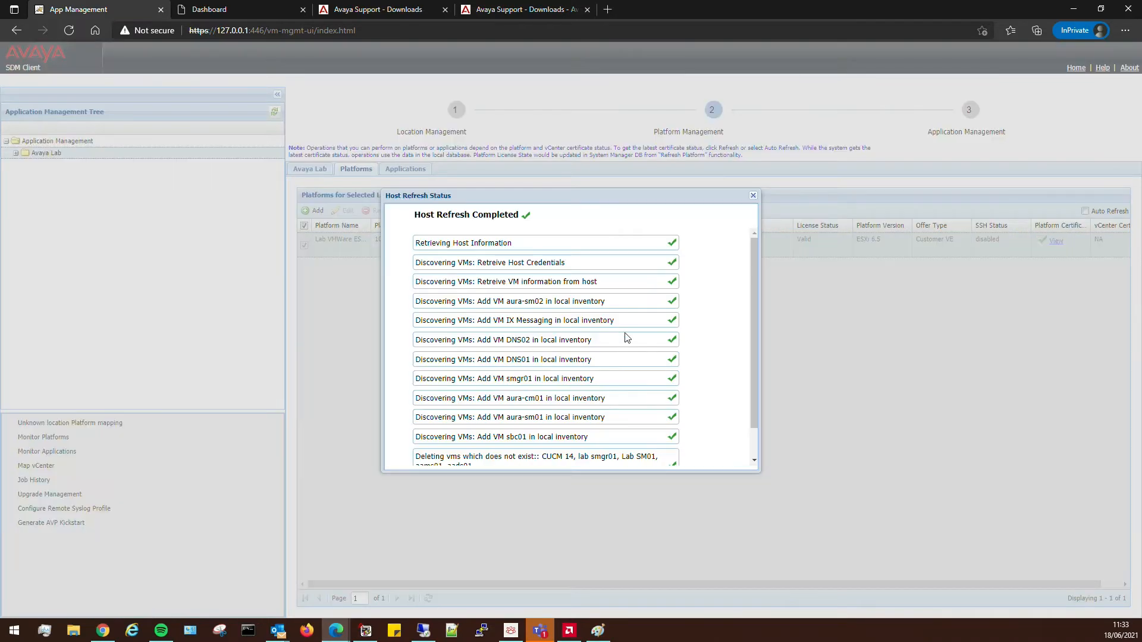
scroll(626, 339, "down", 2)
left_click(753, 195)
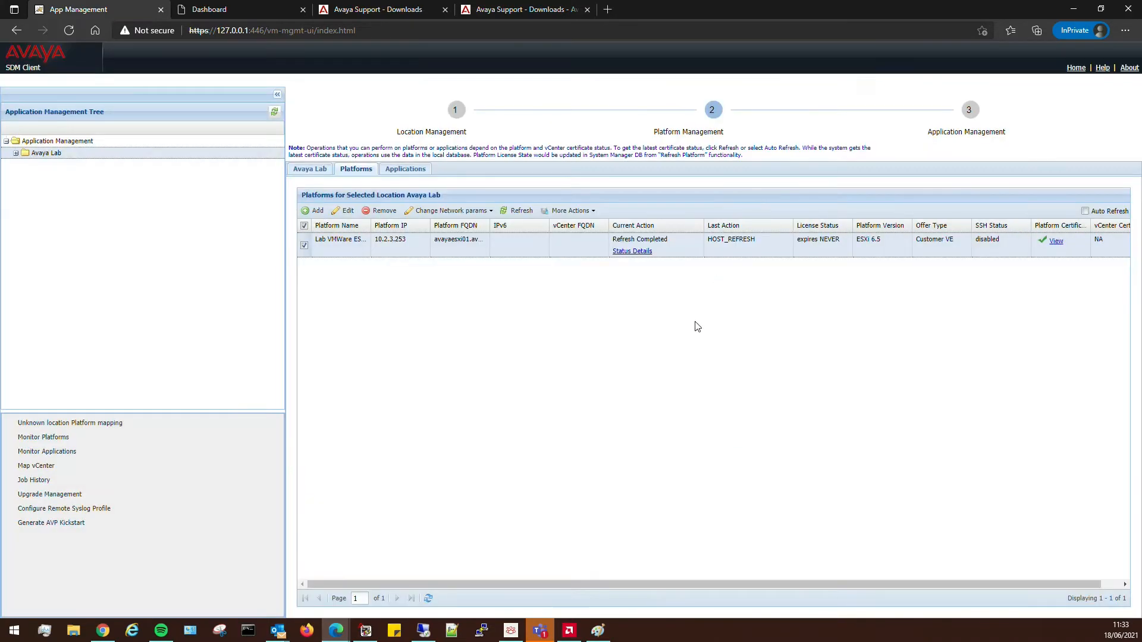
Start a new application deployment on the Lab VMWare ESXI host.
left_click(16, 152)
left_click(51, 167)
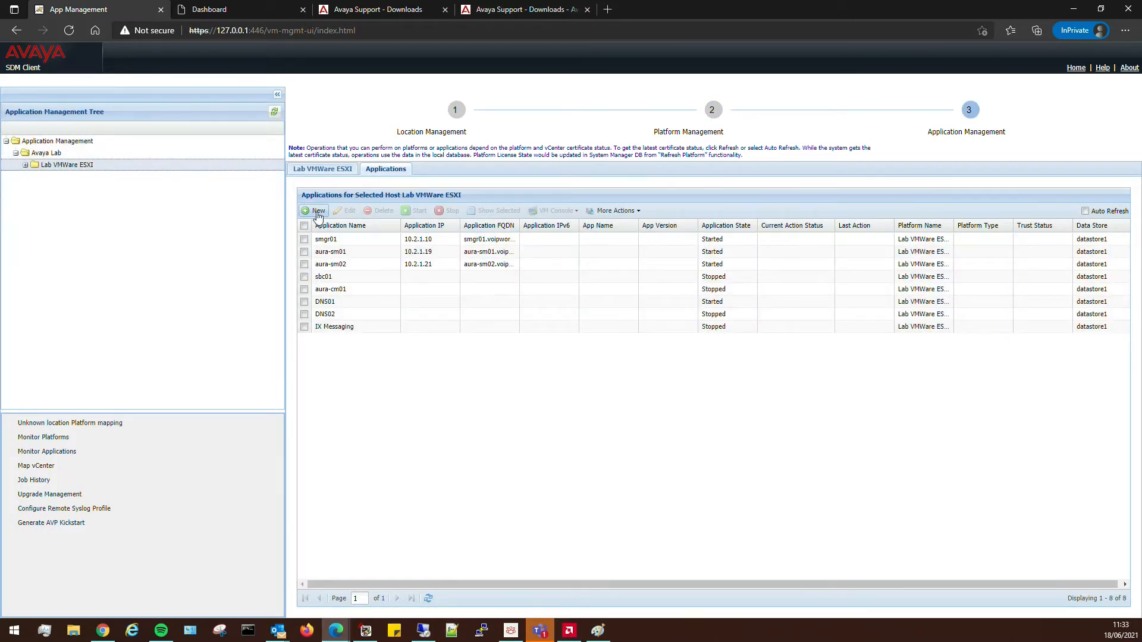
left_click(313, 212)
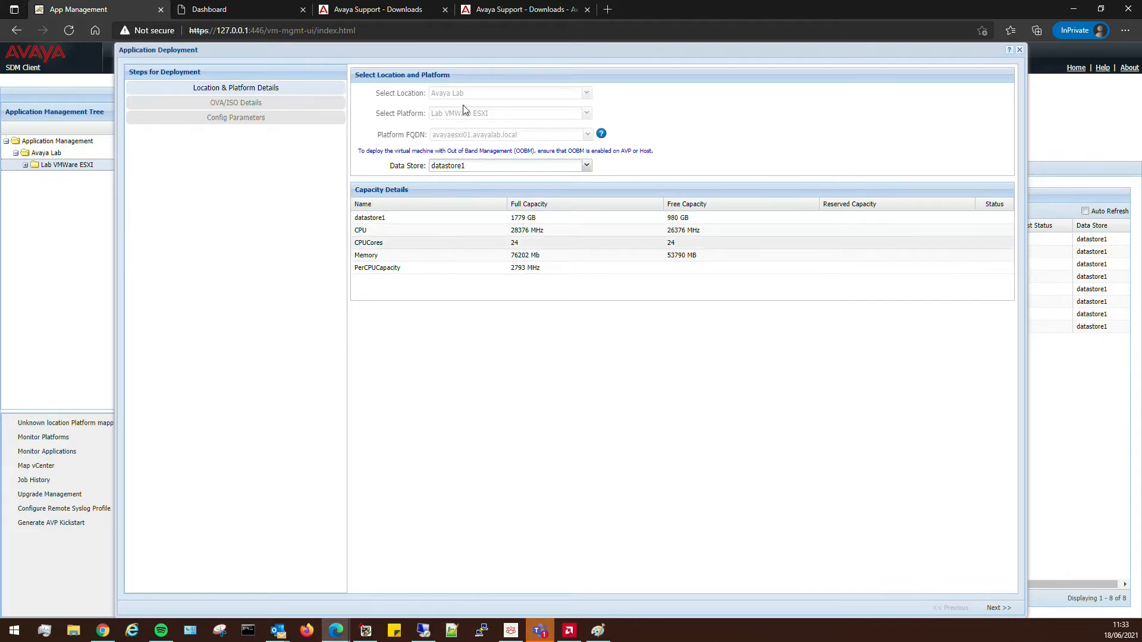
Pick CM-Simplex-08.1.0.0.890-e67-1.ova from the SW Library with footprint CM Main Max users 1000.
left_click(997, 607)
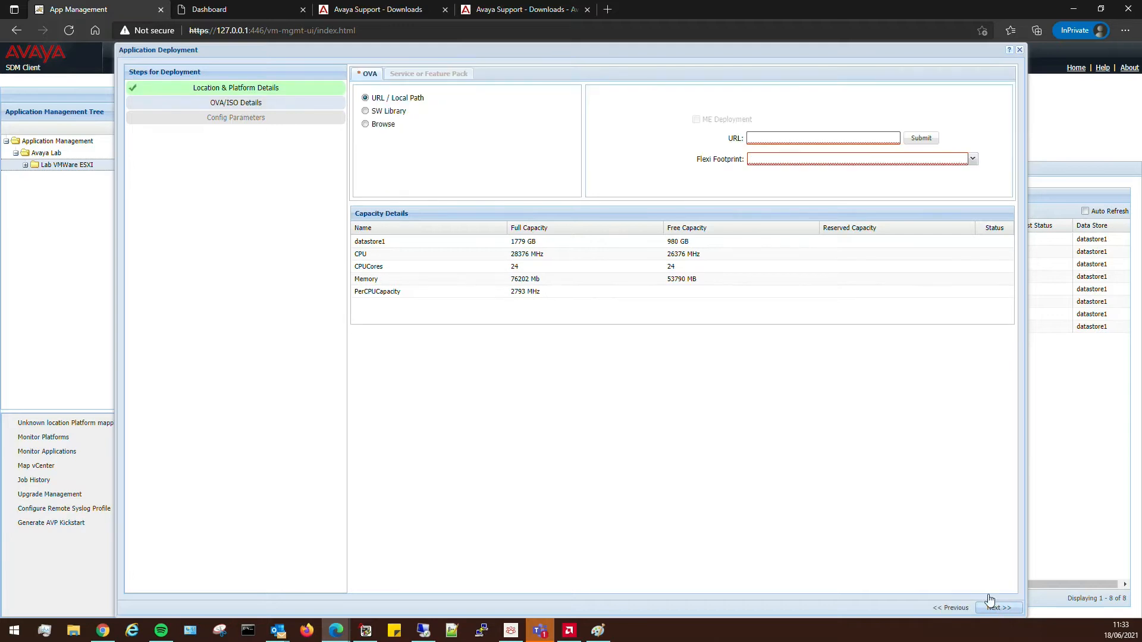
left_click(382, 112)
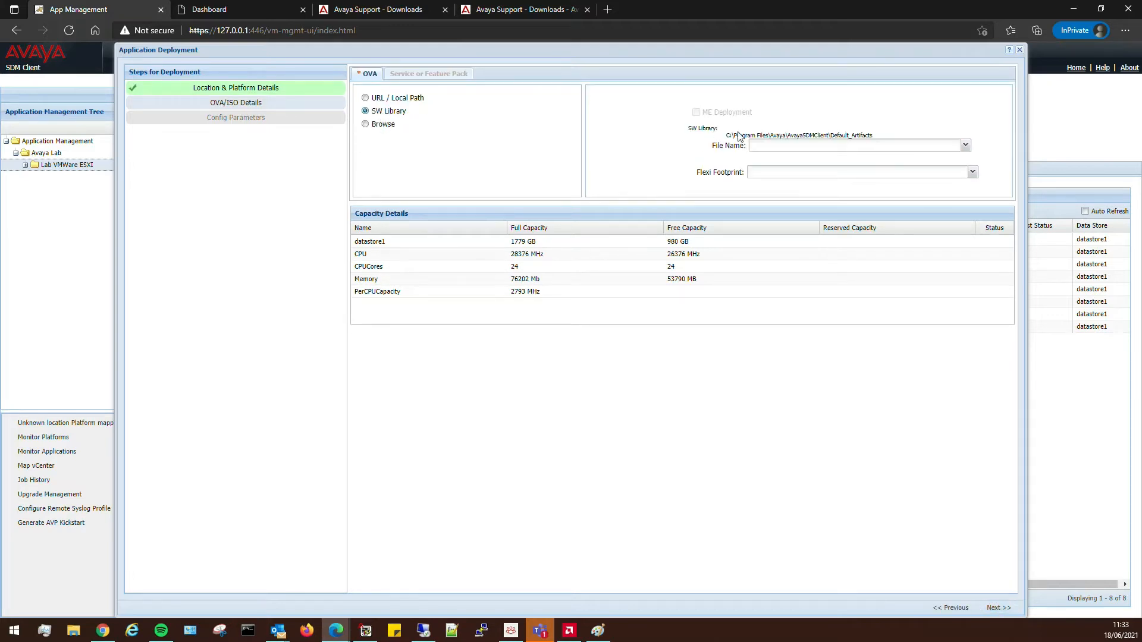
left_click(785, 148)
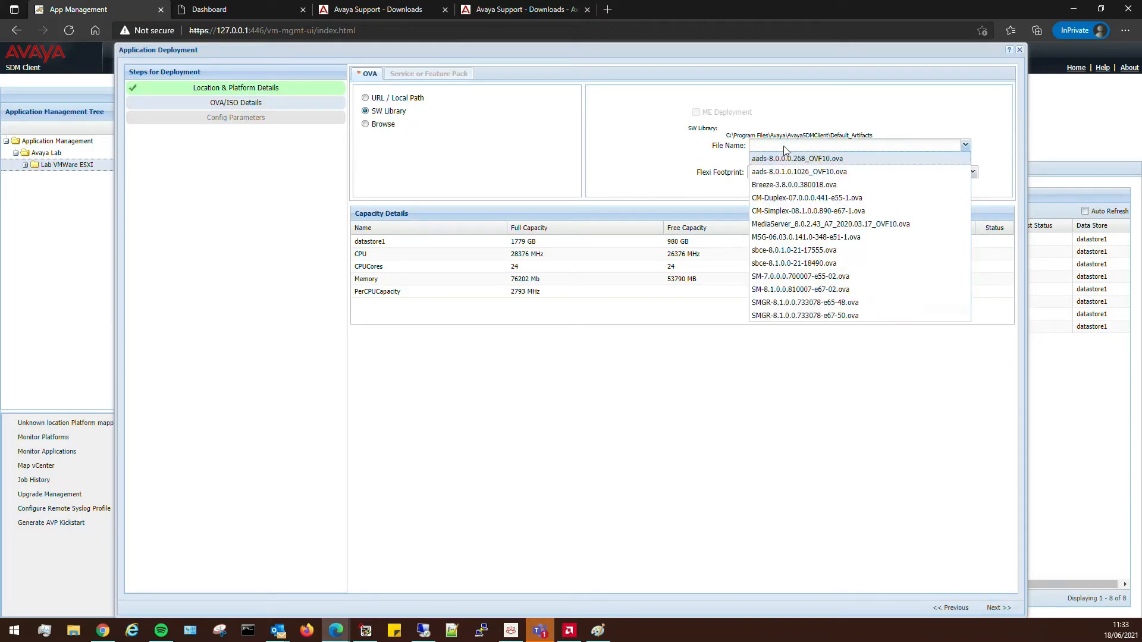
left_click(837, 212)
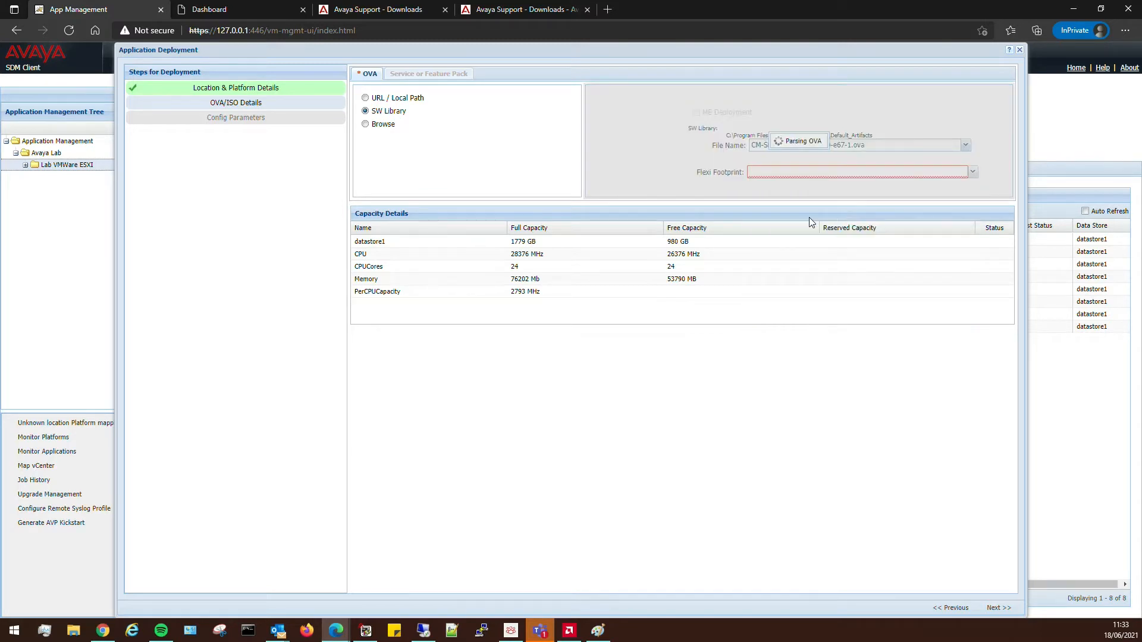
left_click(812, 174)
scroll(889, 261, "down", 2)
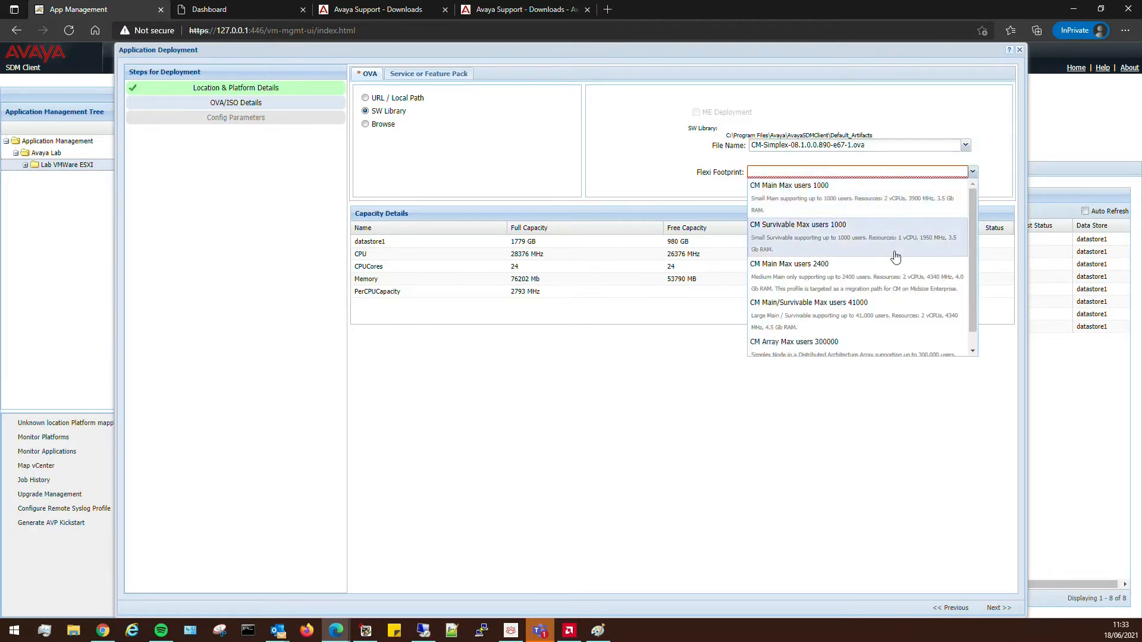
scroll(874, 297, "up", 1)
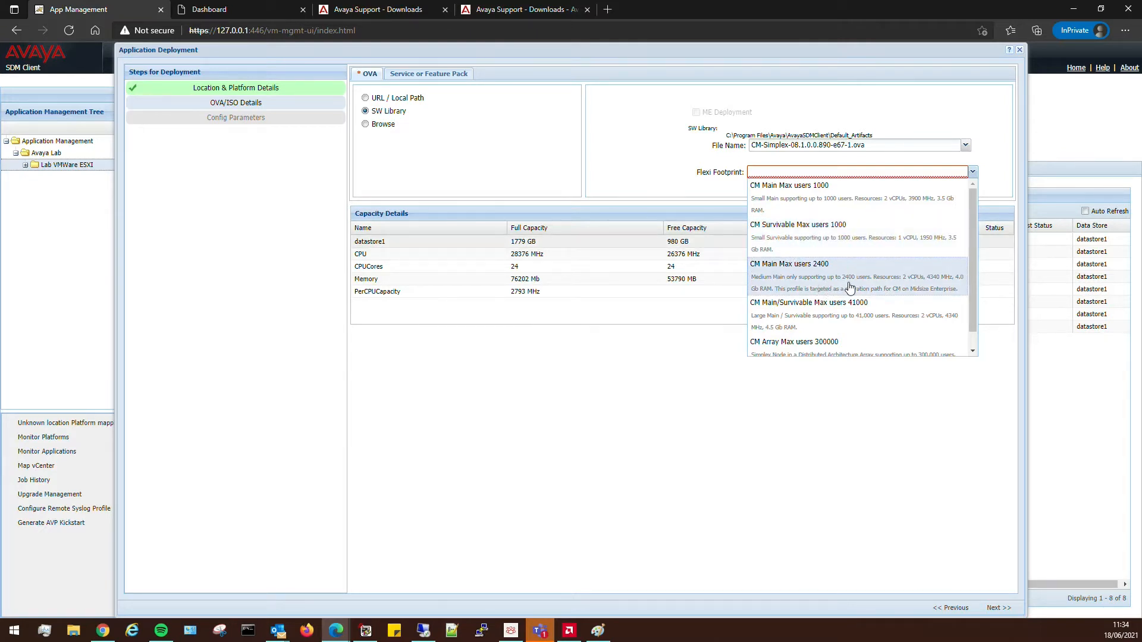
scroll(921, 276, "down", 1)
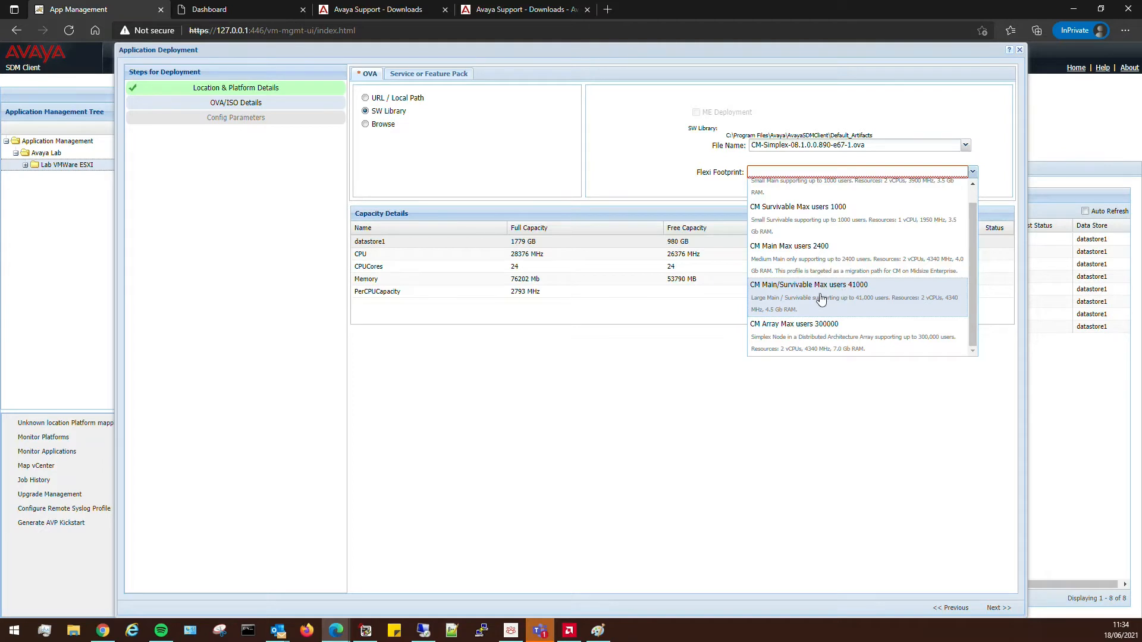
scroll(820, 298, "up", 1)
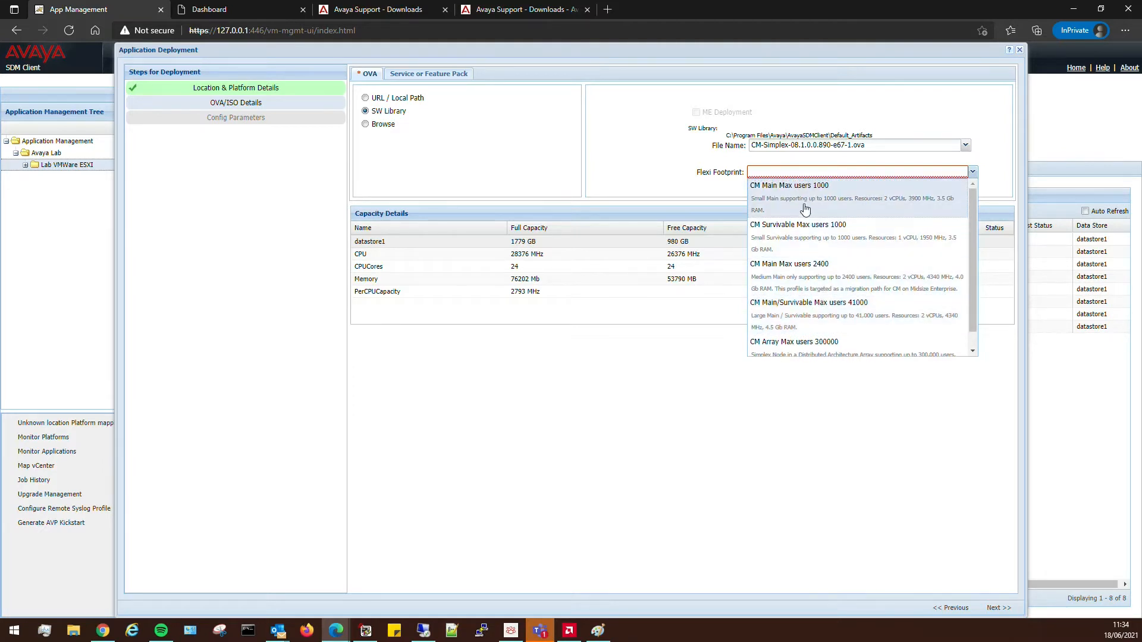
left_click(840, 200)
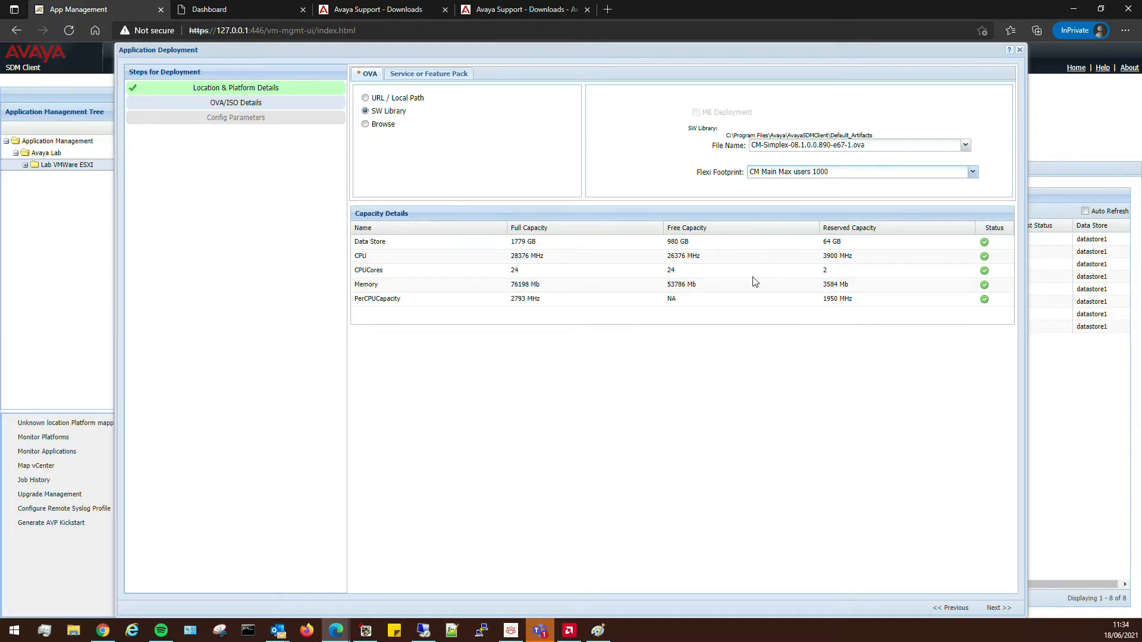
left_click(995, 609)
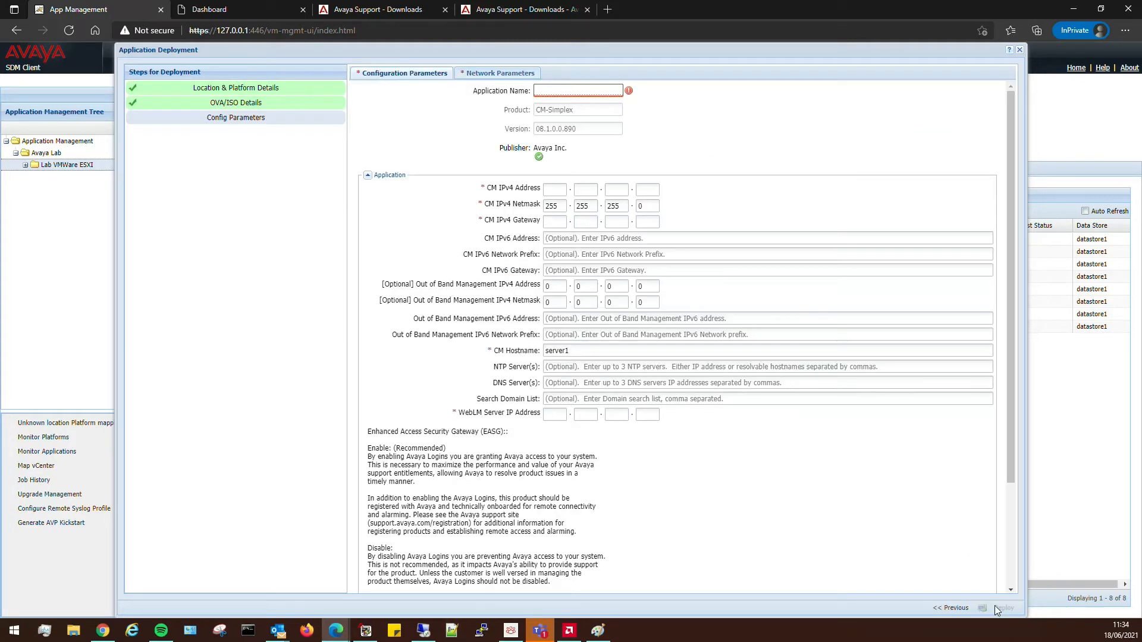
Name the application CM01 with IP 10.2.1.160, gateway 10.2.1.1 and hostname cm01.
left_click(564, 92)
type("Lab ")
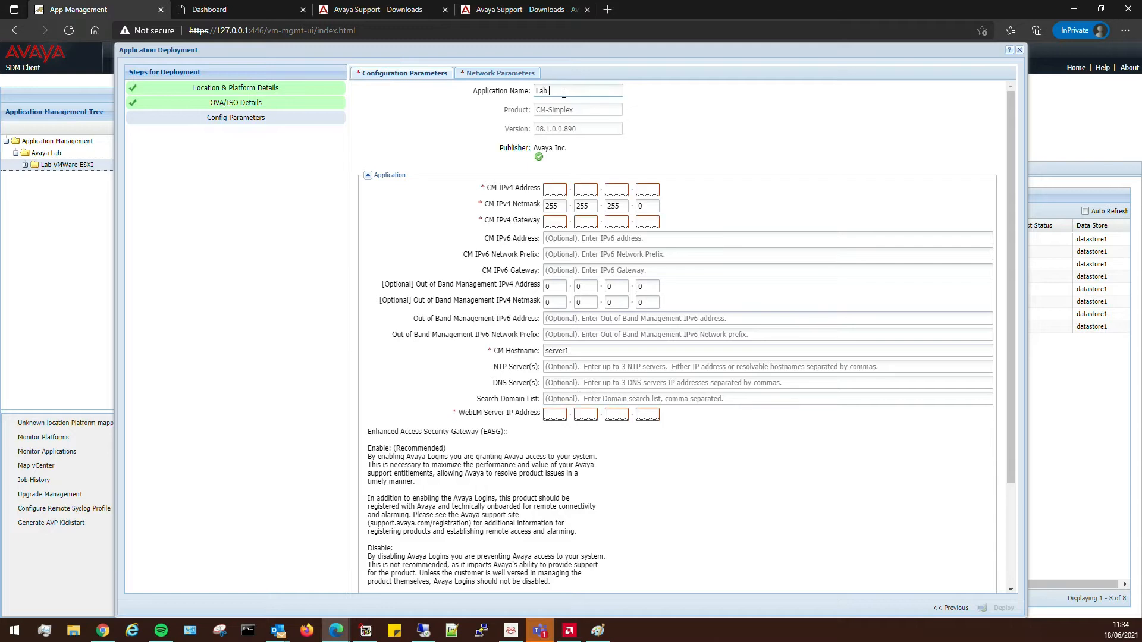
type("CM01")
key("alt+Tab")
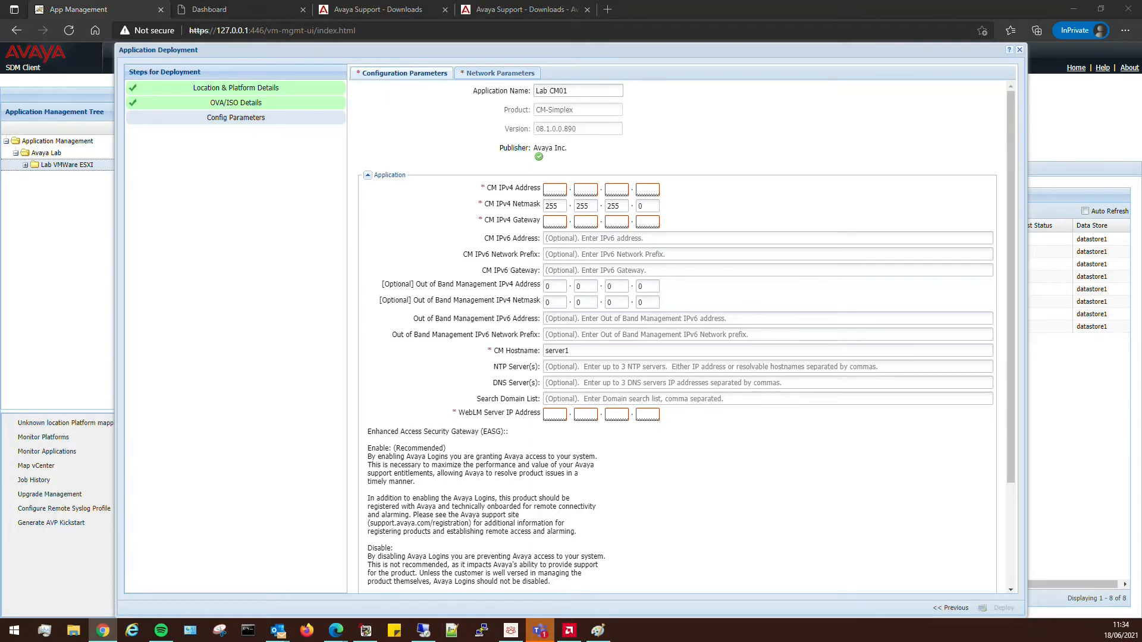
left_click(374, 76)
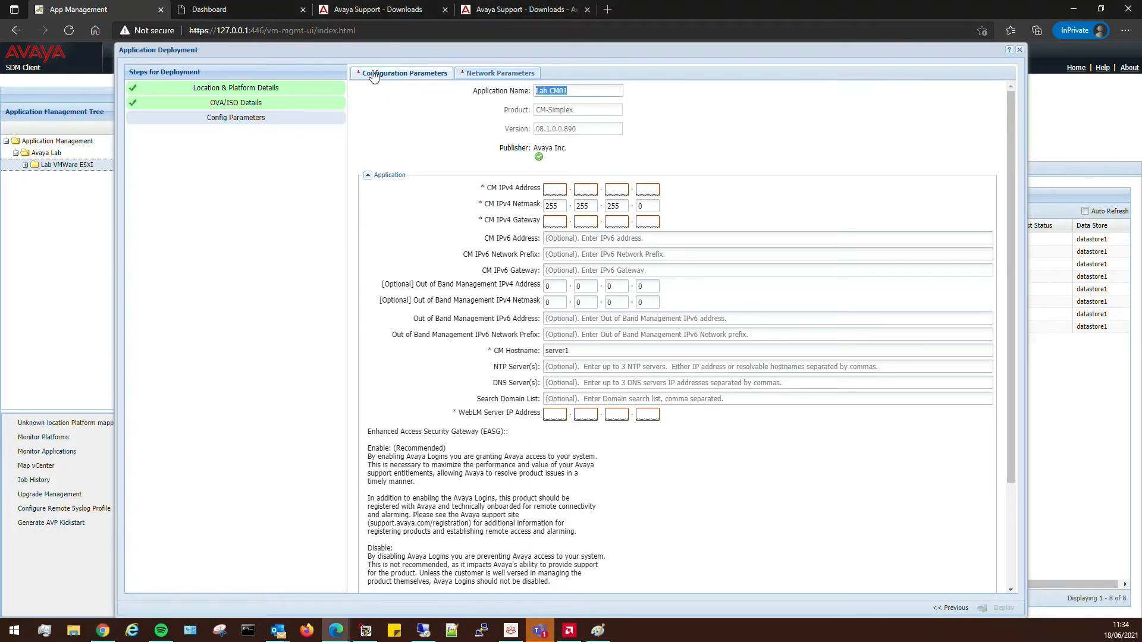
type("CM01")
left_click(561, 187)
type("10")
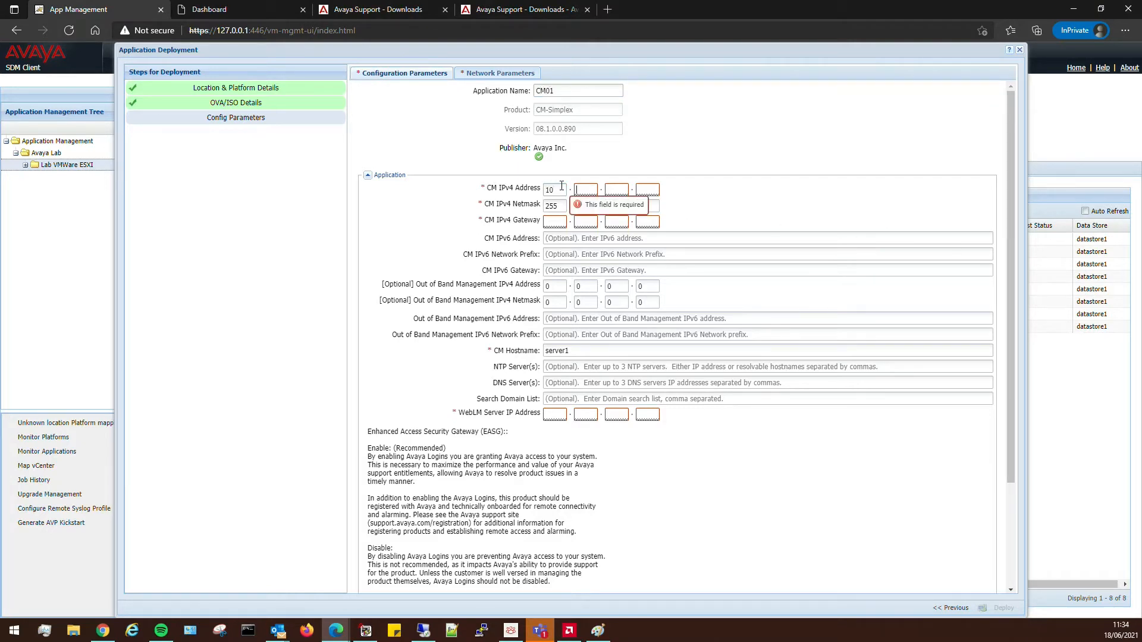
type(".2.1.160")
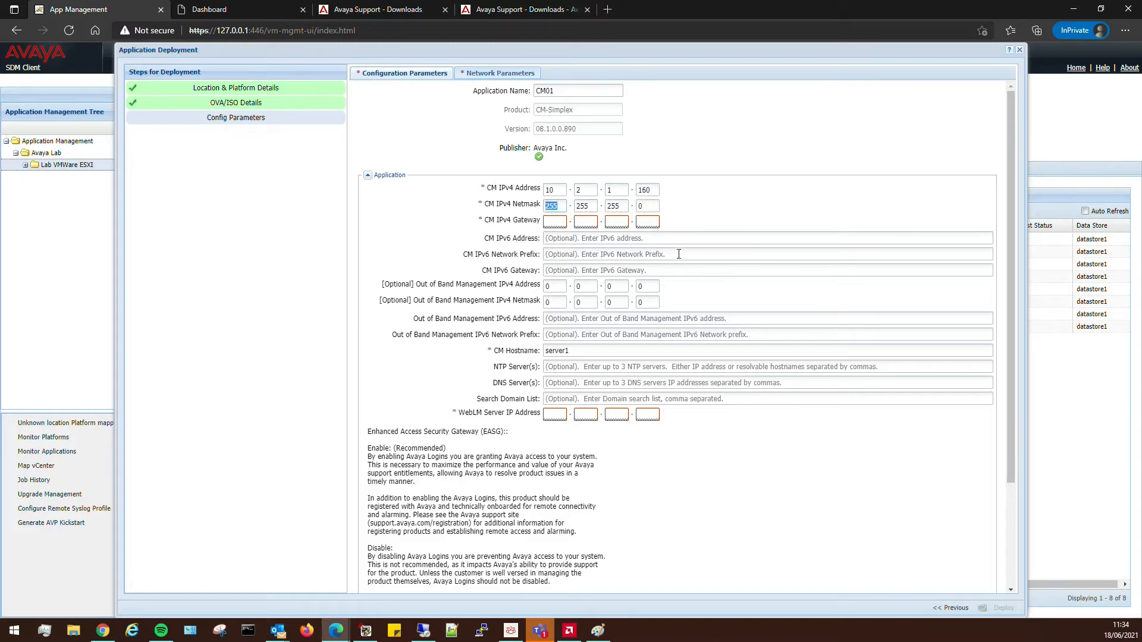
left_click(553, 222)
type("10.2.1.1")
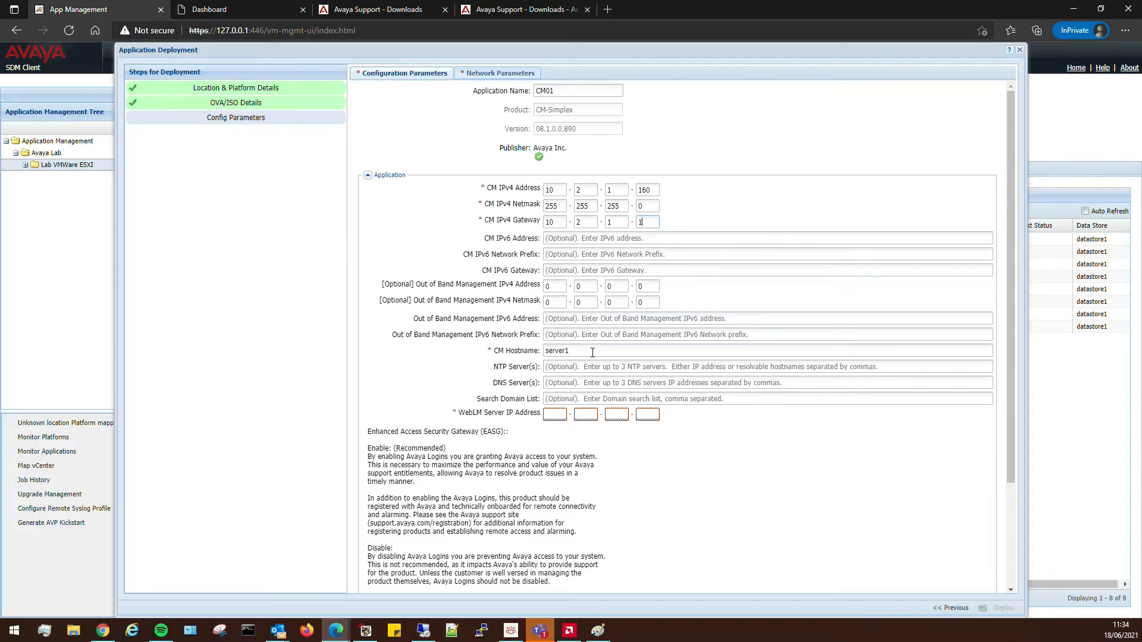
double_click(592, 352)
type("cm01")
Enter the NTP servers, search domain voipworld.co.uk, WebLM 10.2.1.10, and 1 to enable EASG.
left_click(569, 366)
type("time.ntpo")
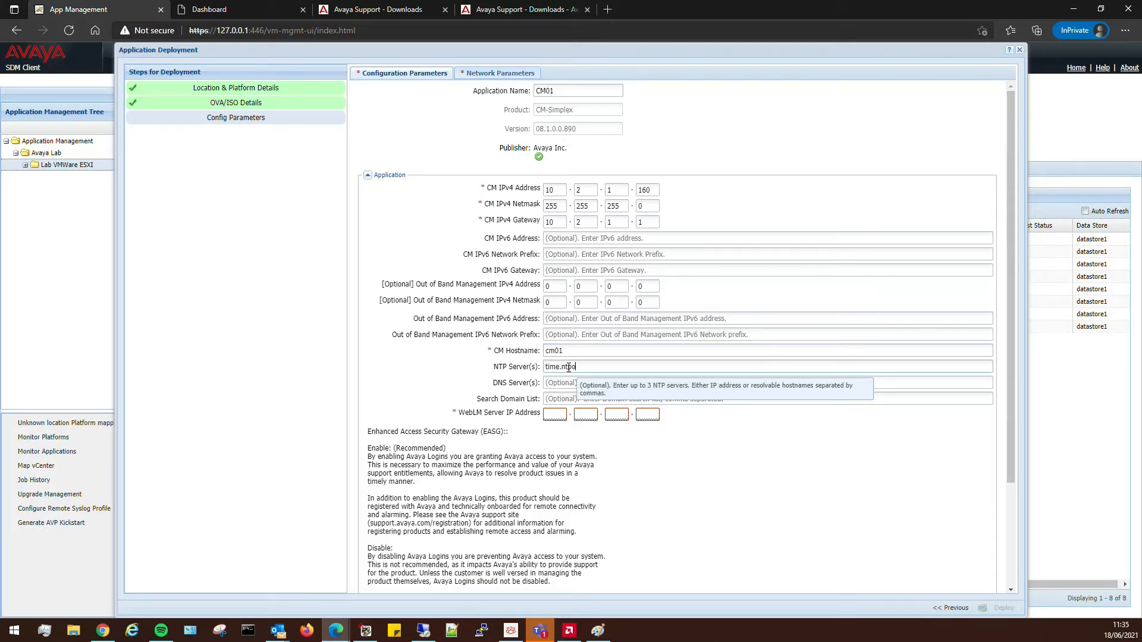
type("google.com,0")
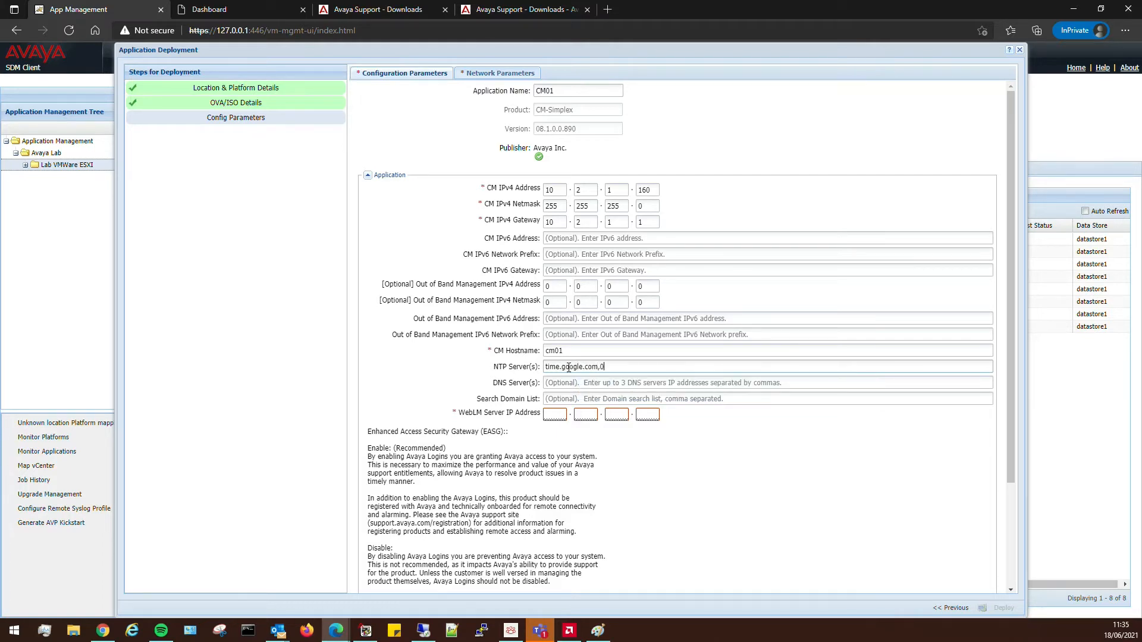
type(".pool")
type("1")
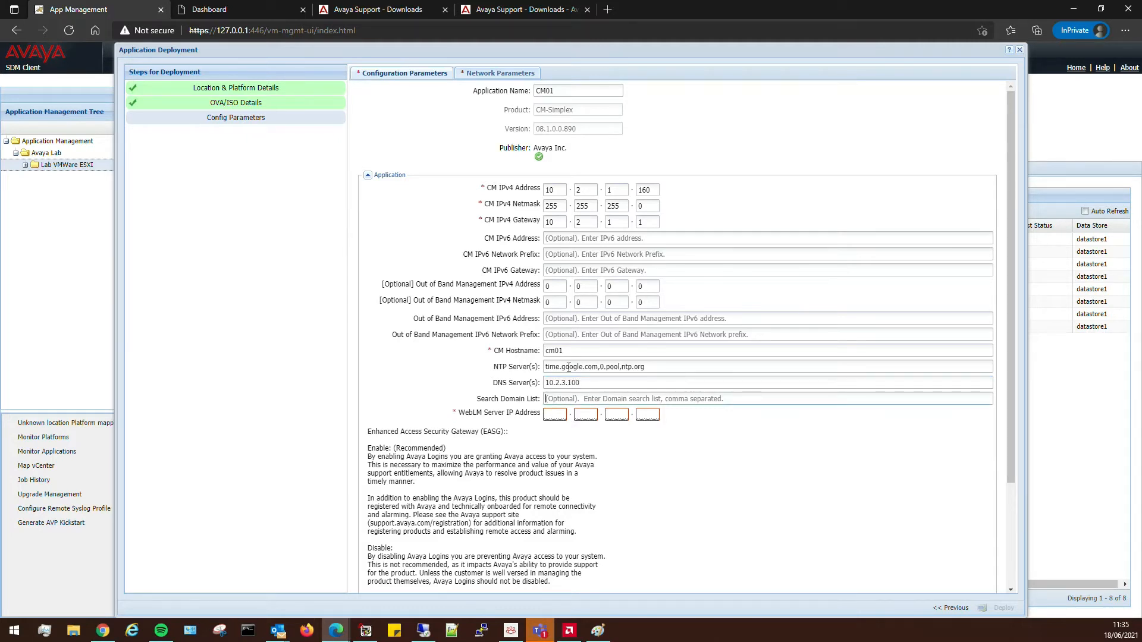
type("voipworld.c")
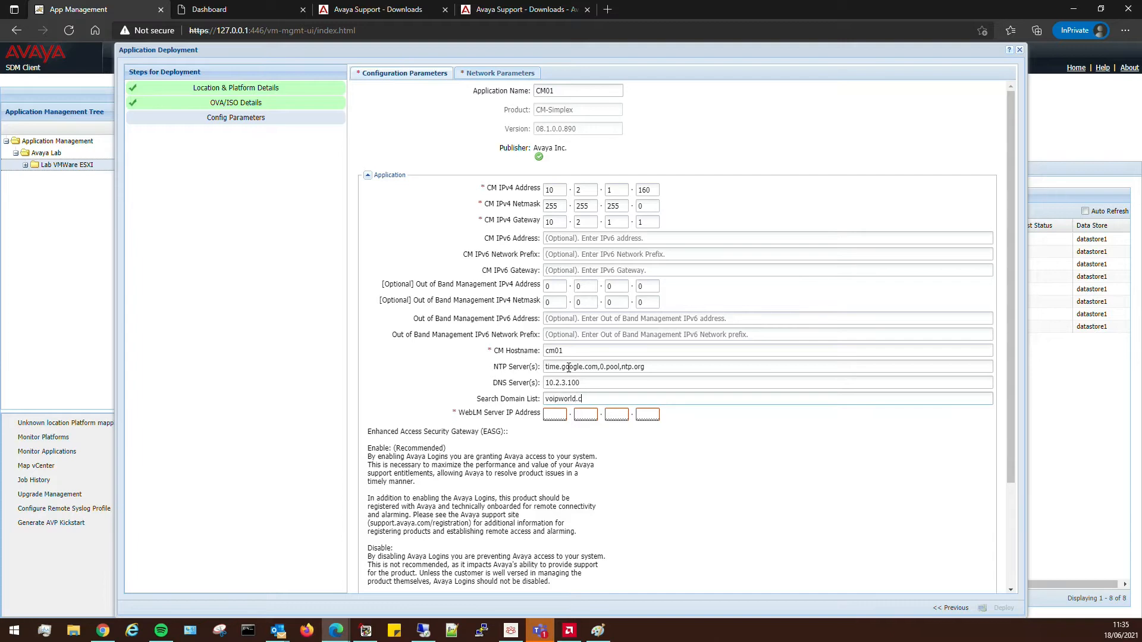
type("o.uk")
type("10.2.1.")
type("10")
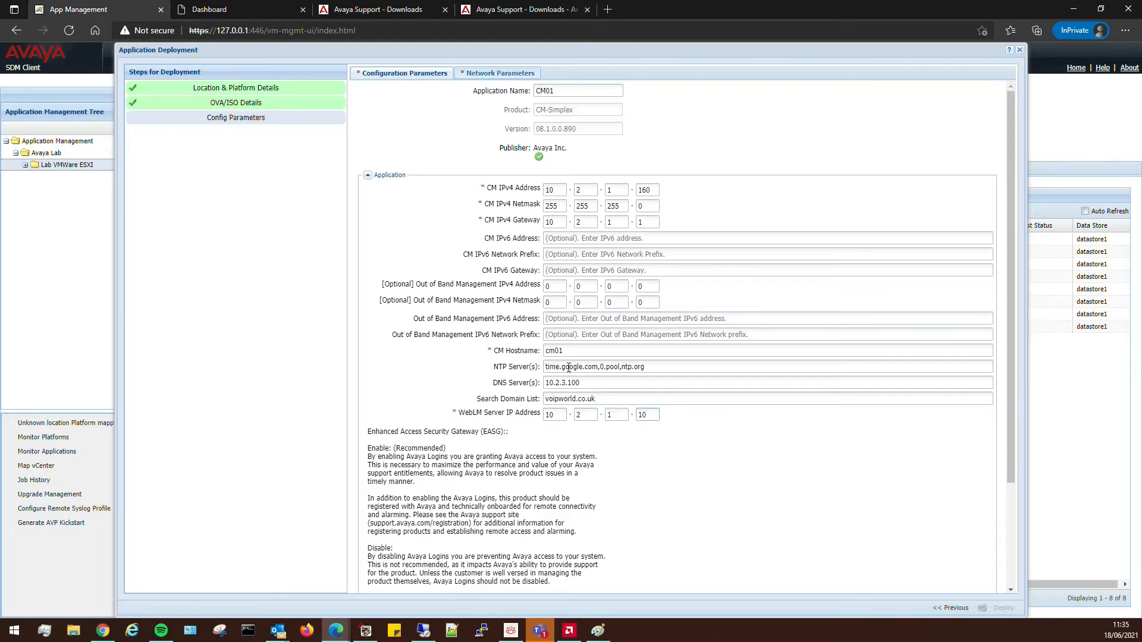
scroll(577, 393, "down", 5)
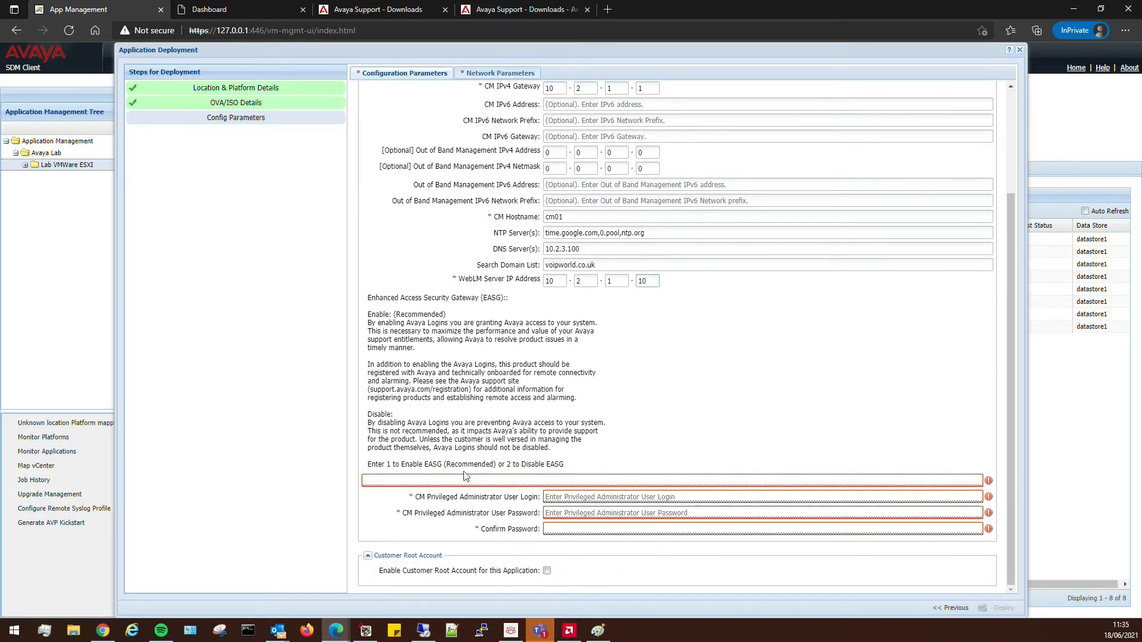
type("1")
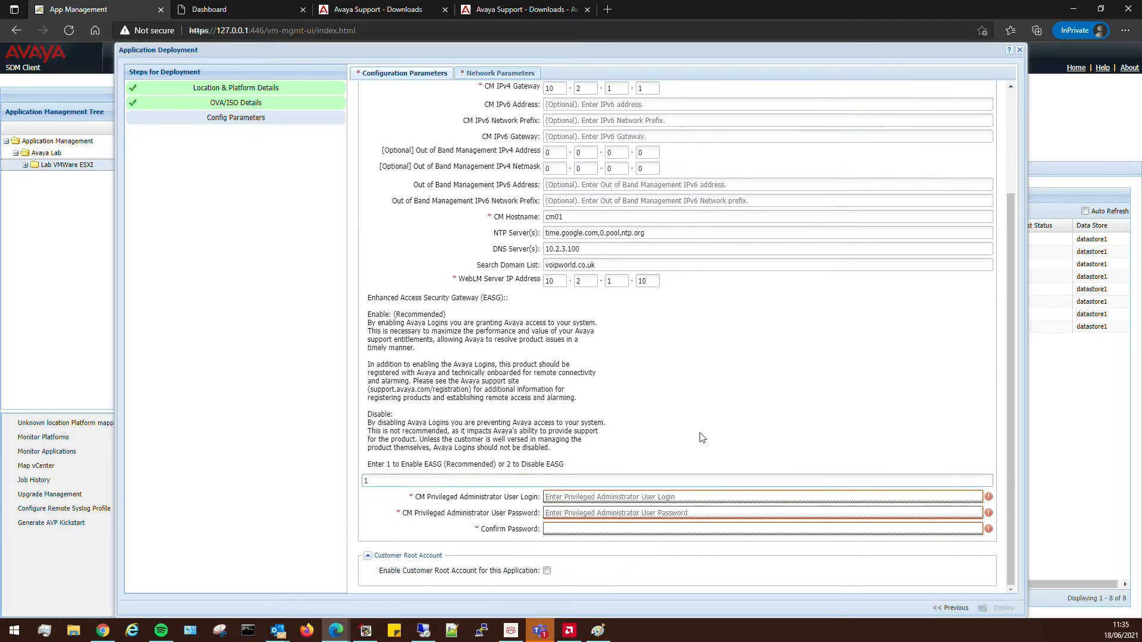
Set the privileged administrator login to labadmin and enter its password.
left_click(589, 496)
type("la")
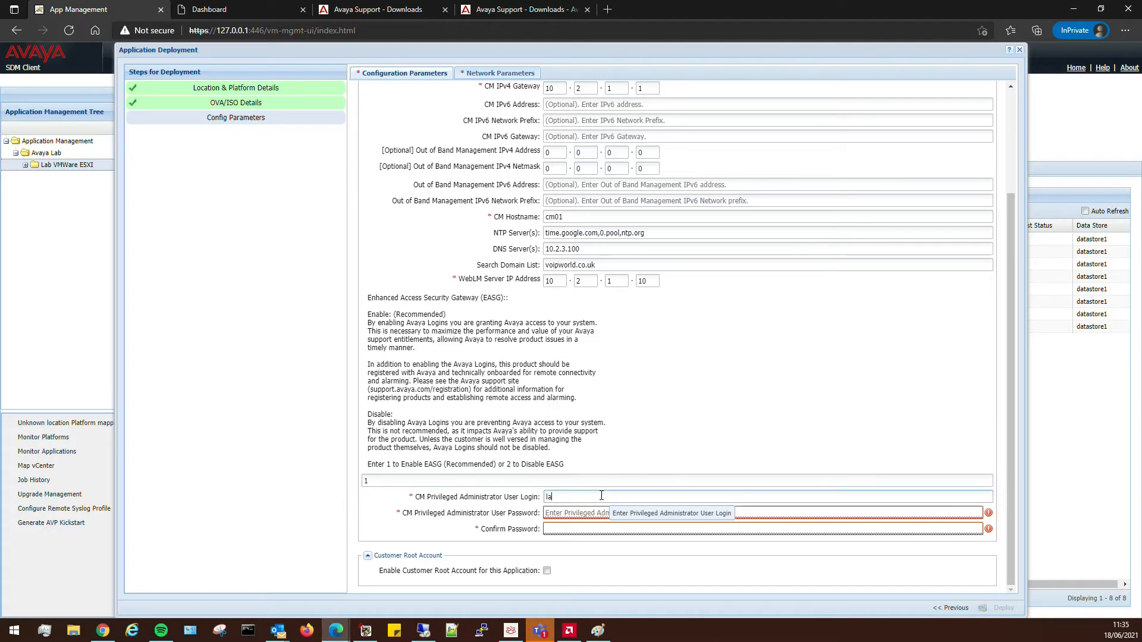
type("badmin")
key("Tab")
type("•••••••")
key("BackSpace")
key("BackSpace")
key("BackSpace")
key("BackSpace")
key("BackSpace")
key("BackSpace")
key("BackSpace")
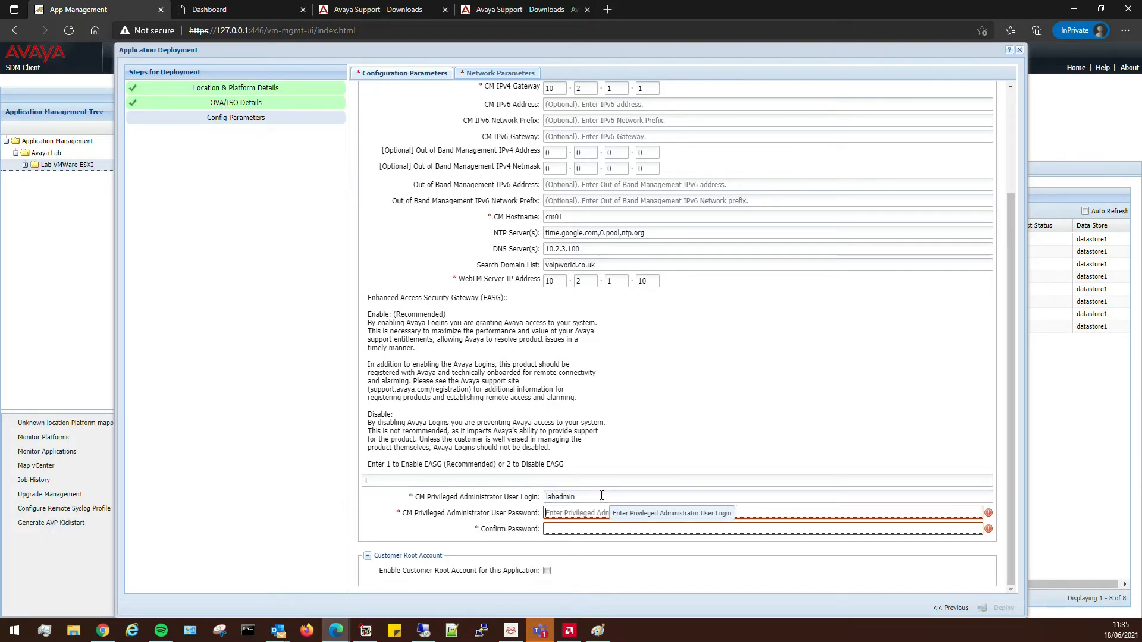
type("•••••")
key("BackSpace")
key("BackSpace")
key("BackSpace")
key("BackSpace")
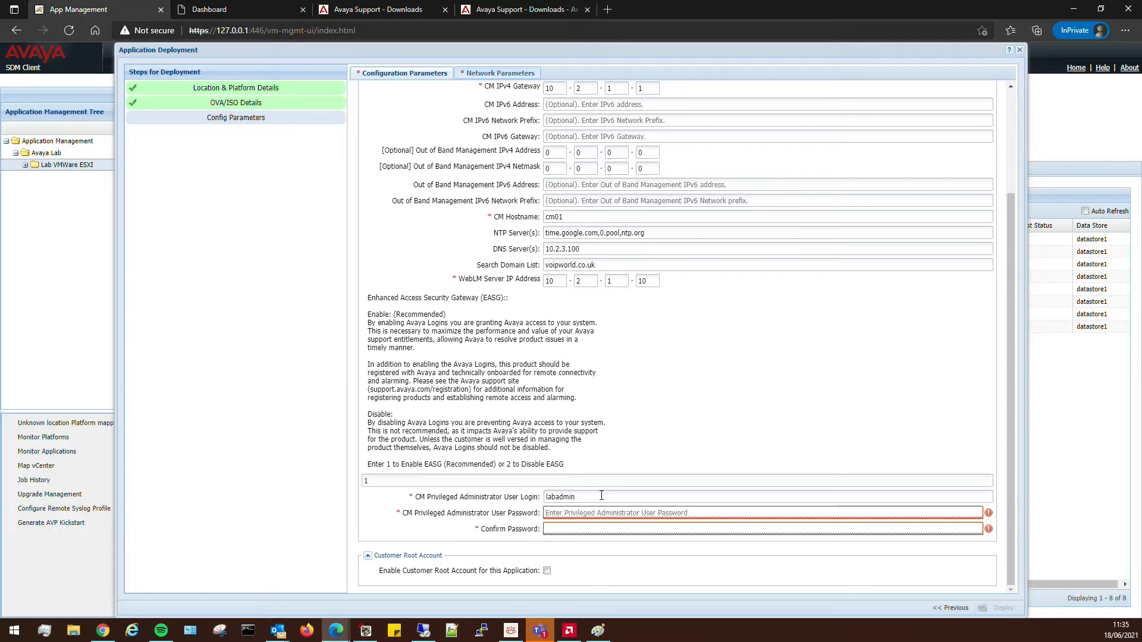
type("•••••••")
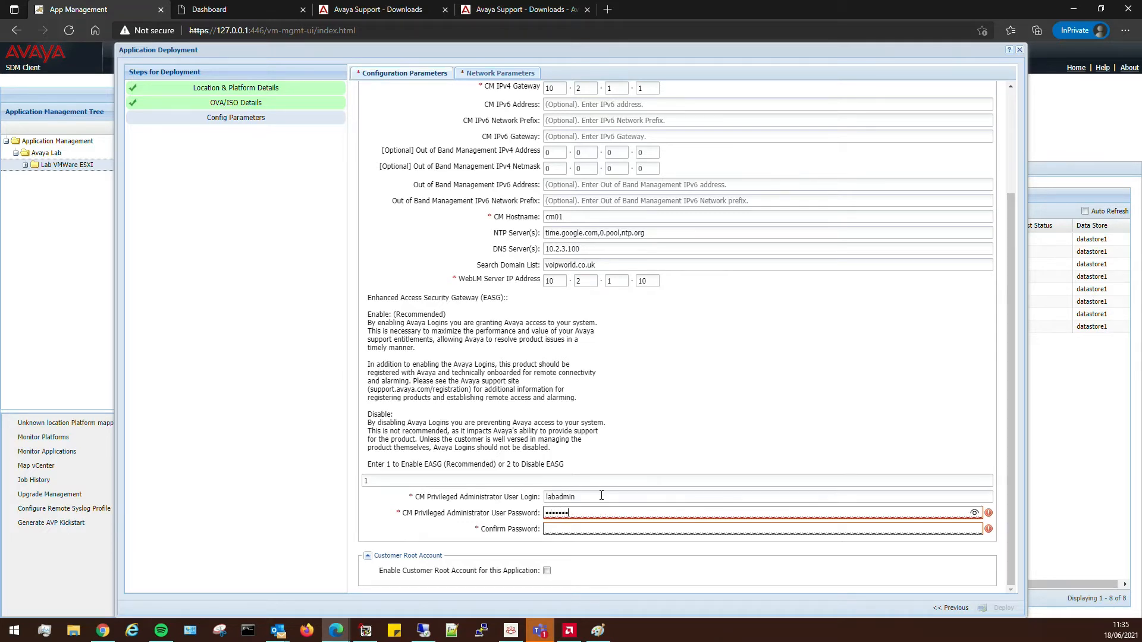
type("••")
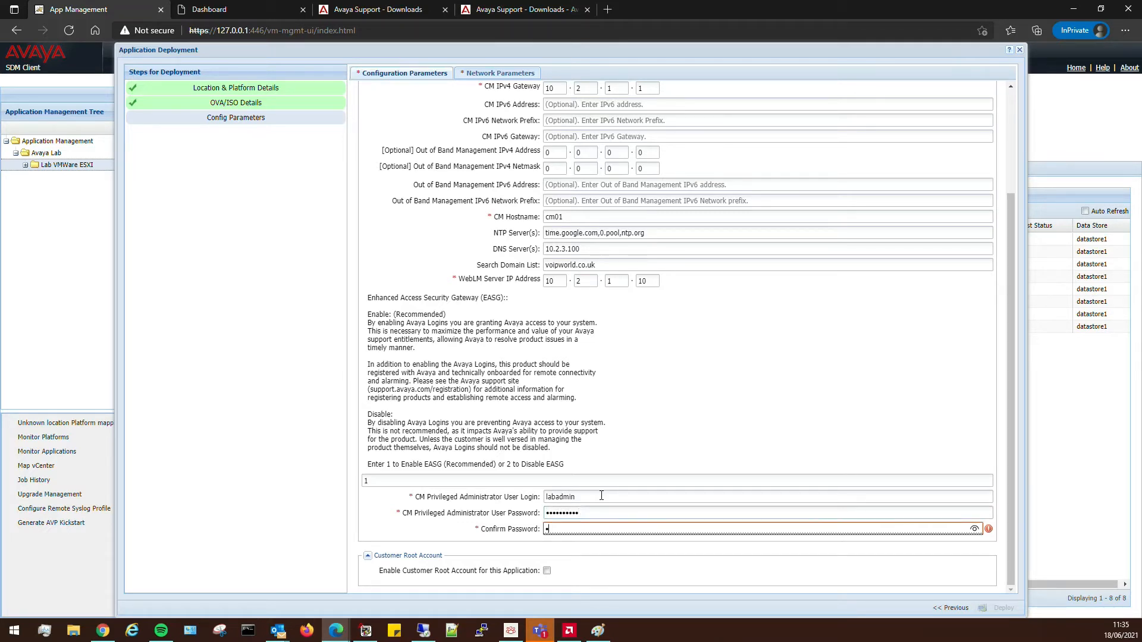
type("•")
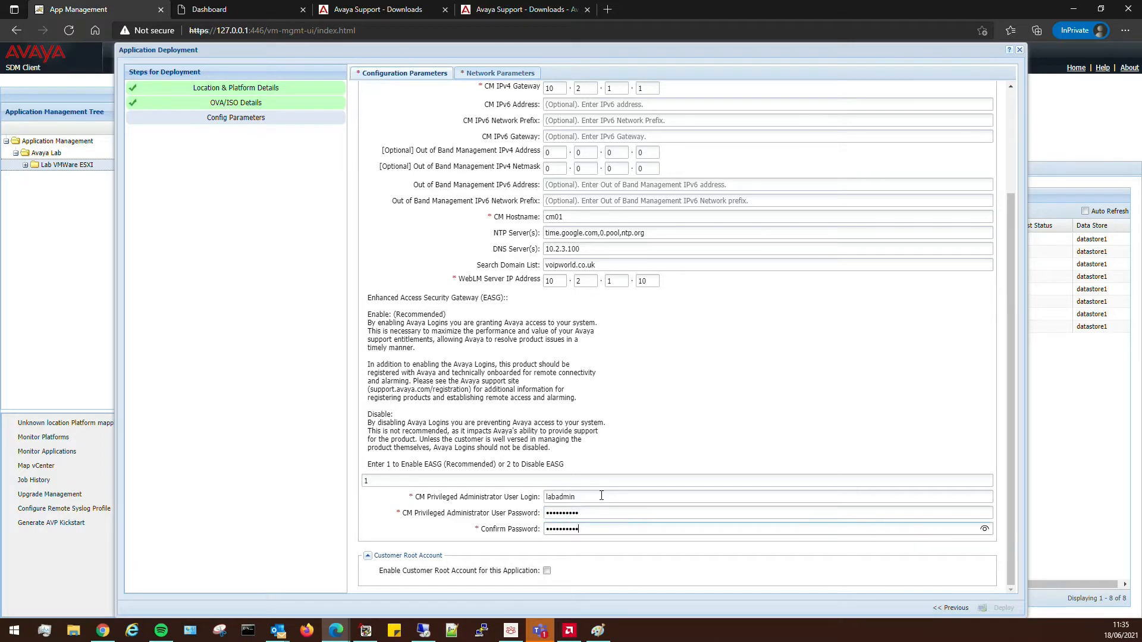
Enable the customer root account, accept the root access statement and enter the root passwords.
left_click(547, 571)
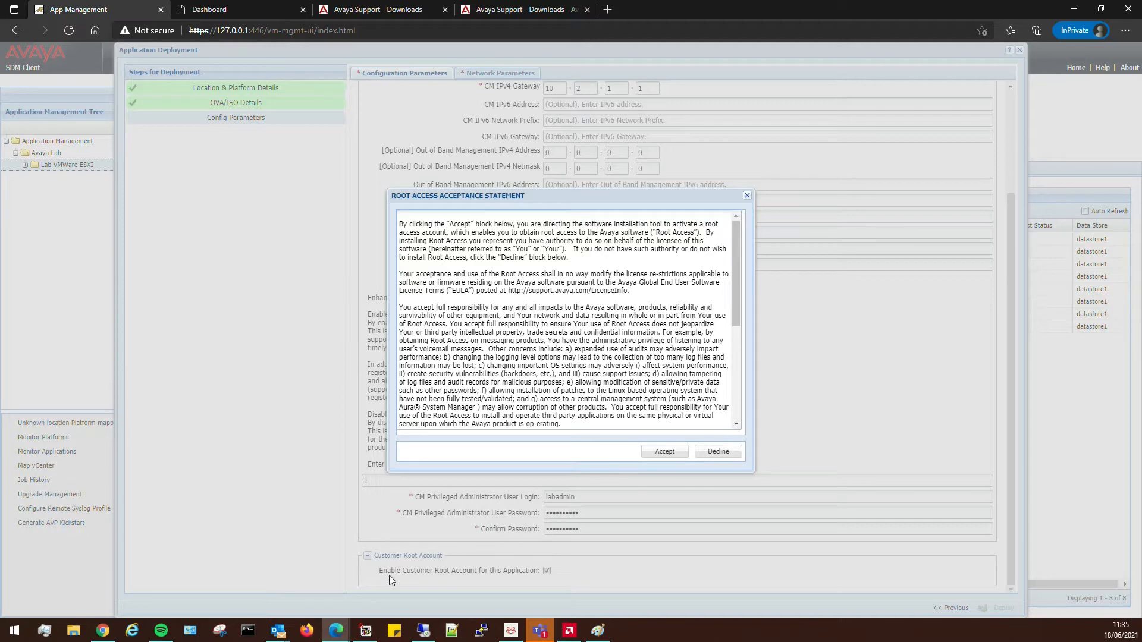
left_click(654, 452)
scroll(594, 523, "down", 1)
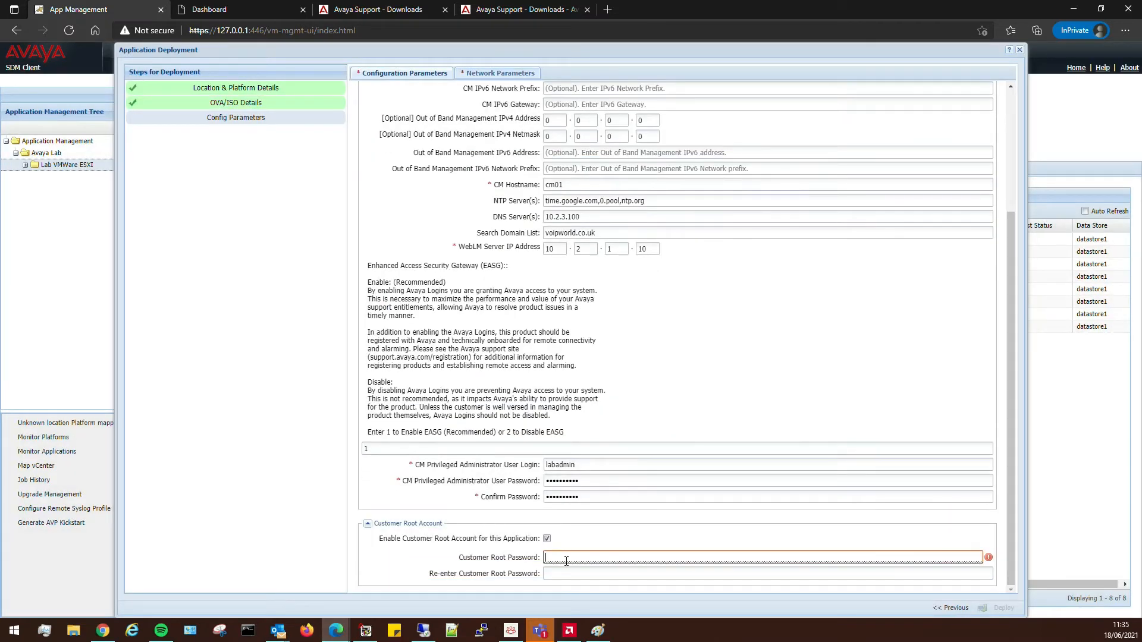
type("••••••••••")
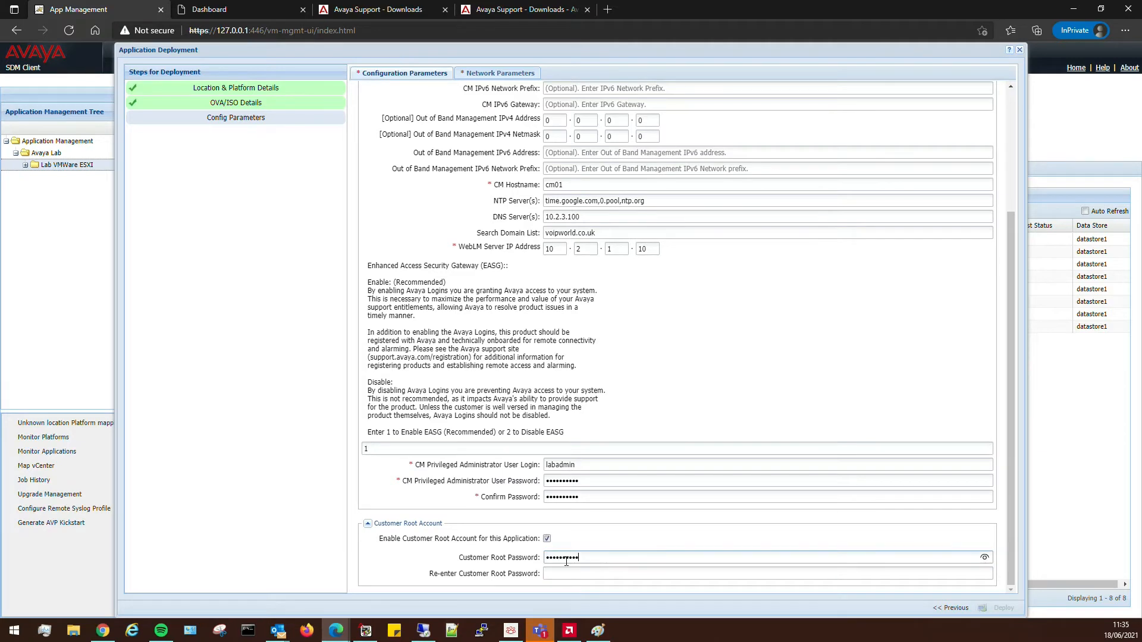
type("••••••")
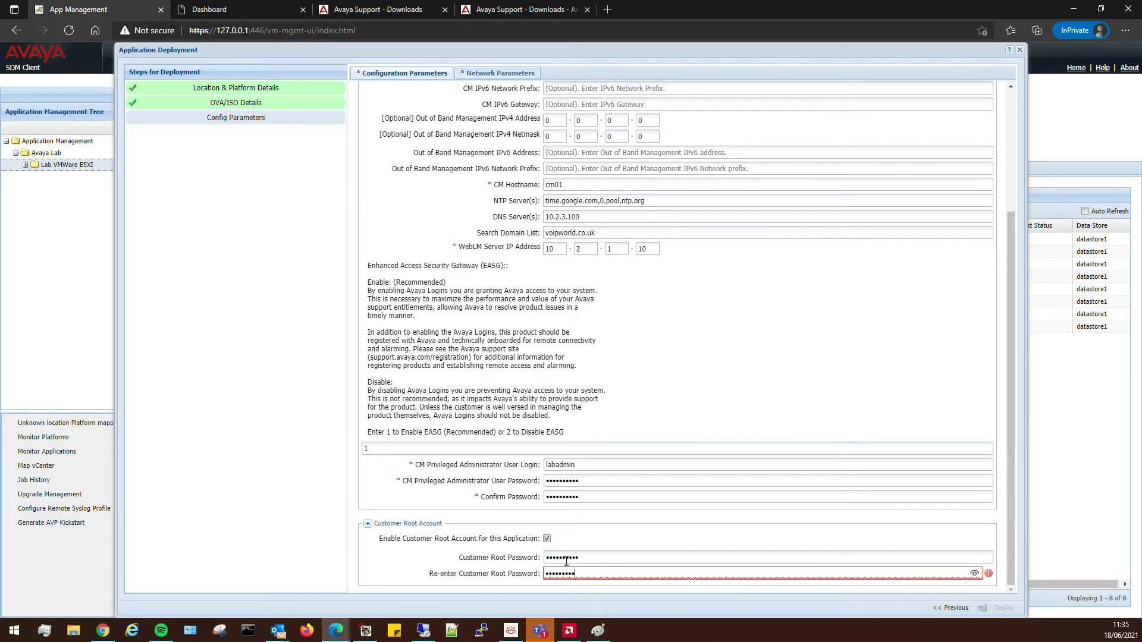
left_click(451, 489)
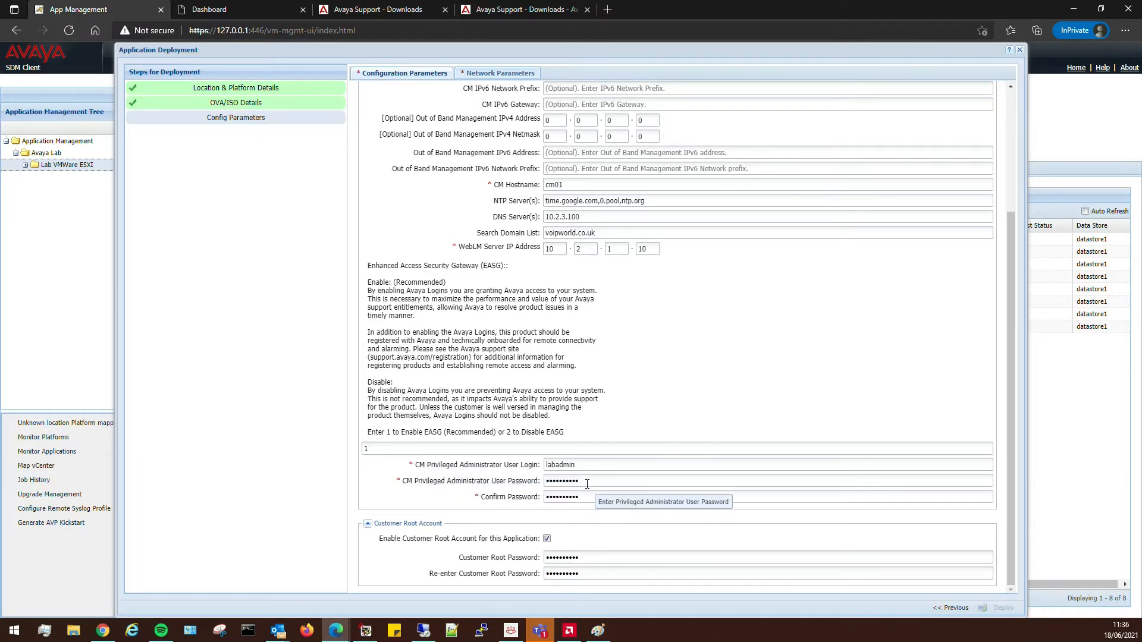
Check the administrator and confirm password entries, then go to Network Parameters.
left_click_drag(587, 481, 515, 486)
left_click_drag(589, 496, 529, 502)
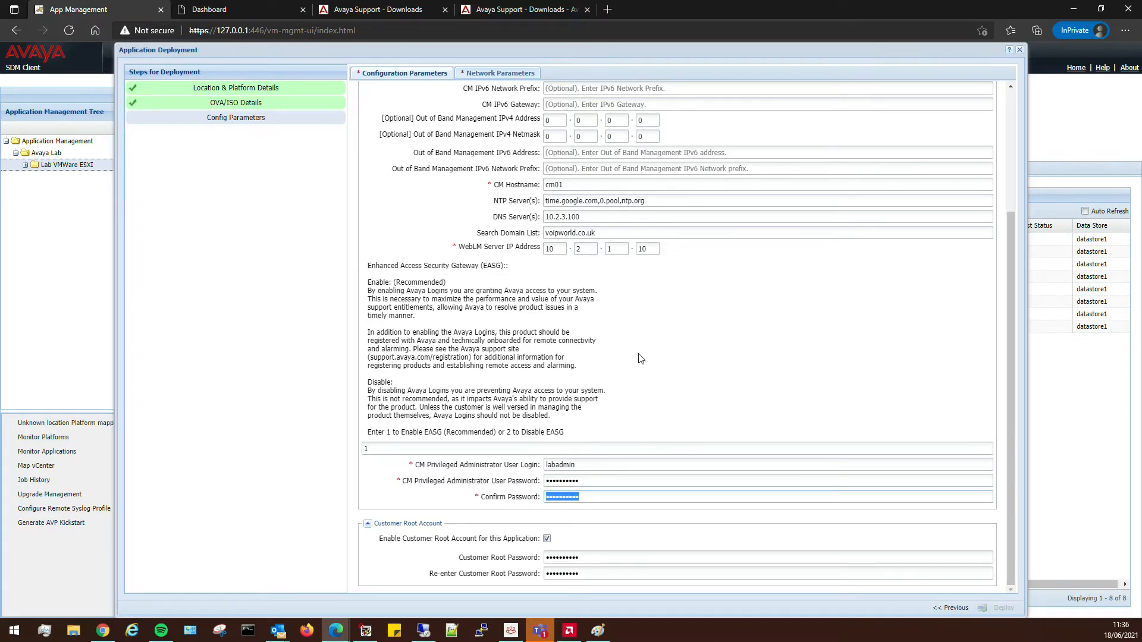
left_click(497, 75)
left_click(675, 137)
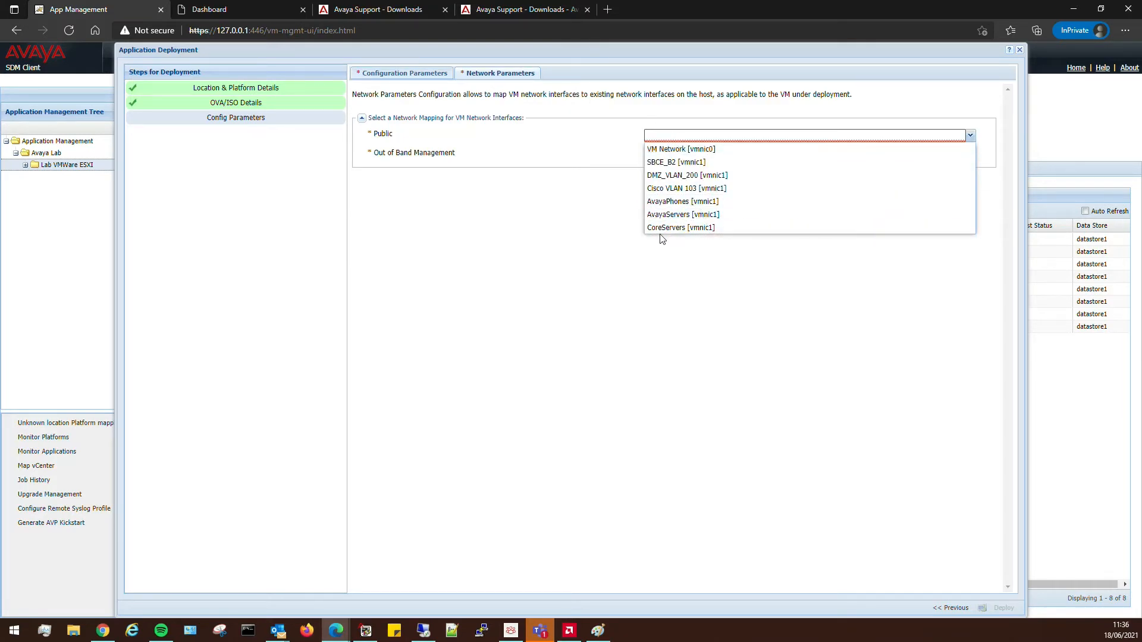
Map both Public and Out of Band Management to AvayaServers [vmnic1].
left_click(587, 229)
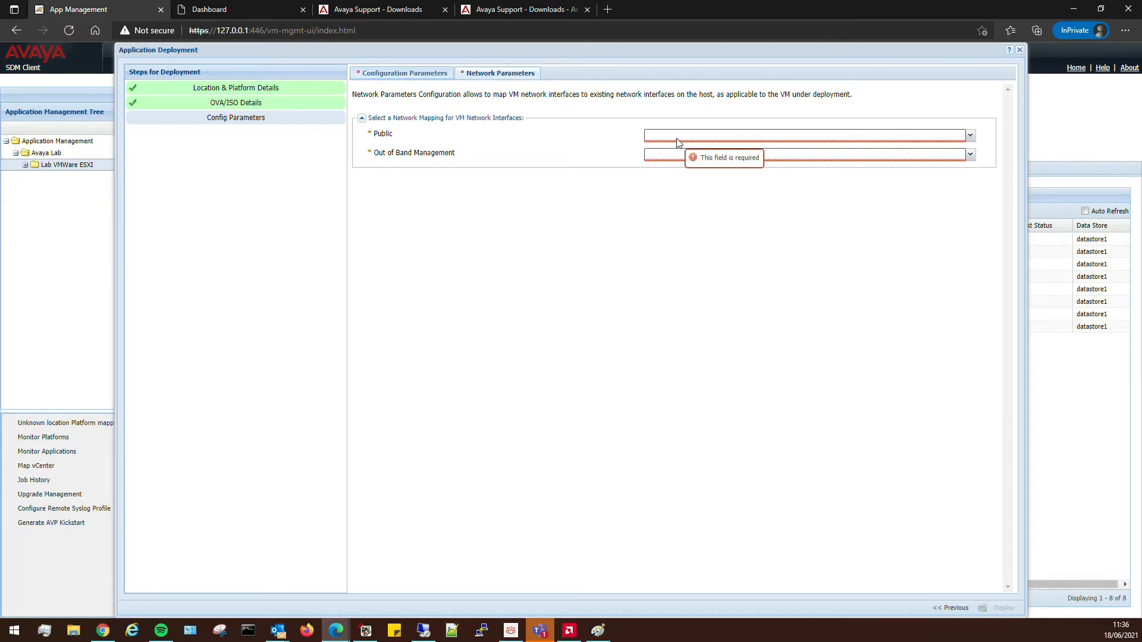
left_click(676, 143)
left_click(697, 214)
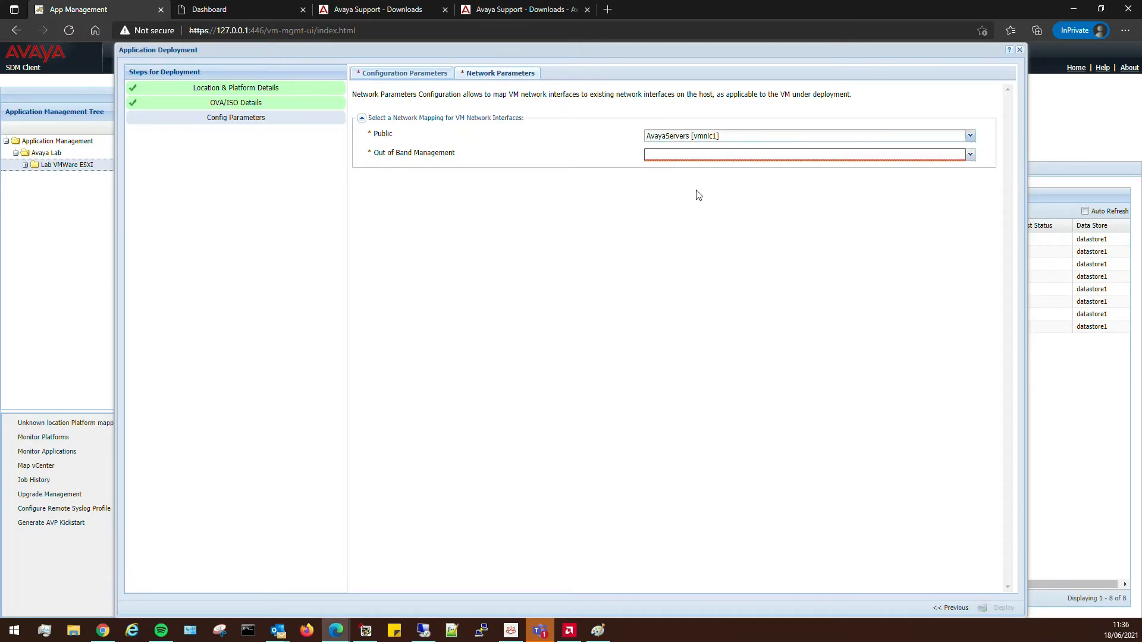
left_click(671, 158)
left_click(692, 232)
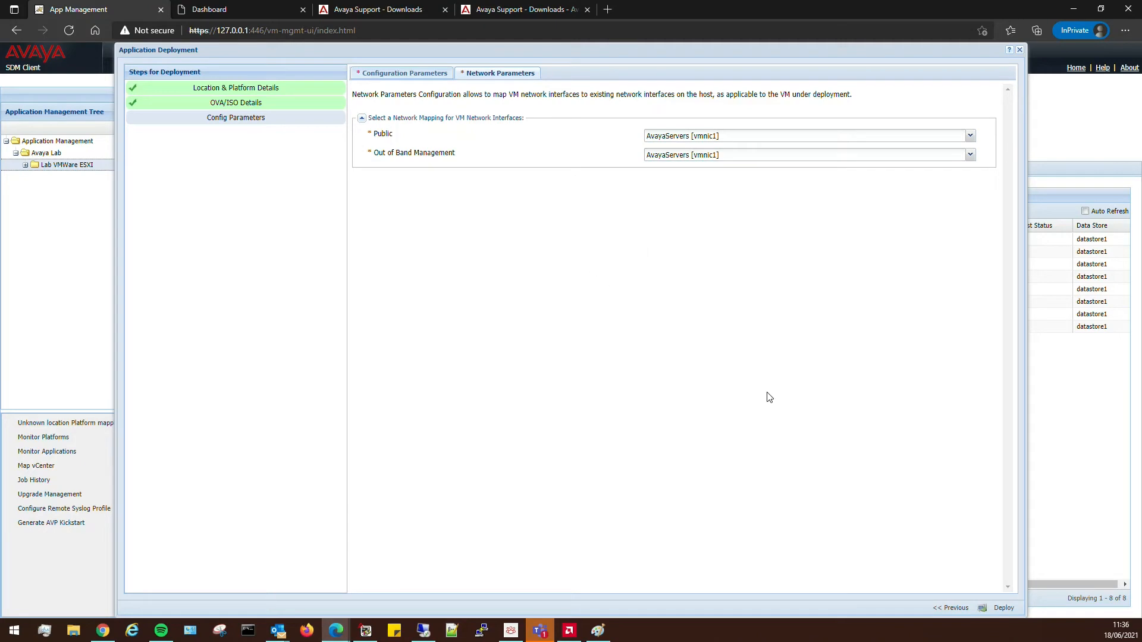
Review the Configuration Parameters once more, then deploy CM01.
left_click(420, 74)
scroll(559, 189, "up", 5)
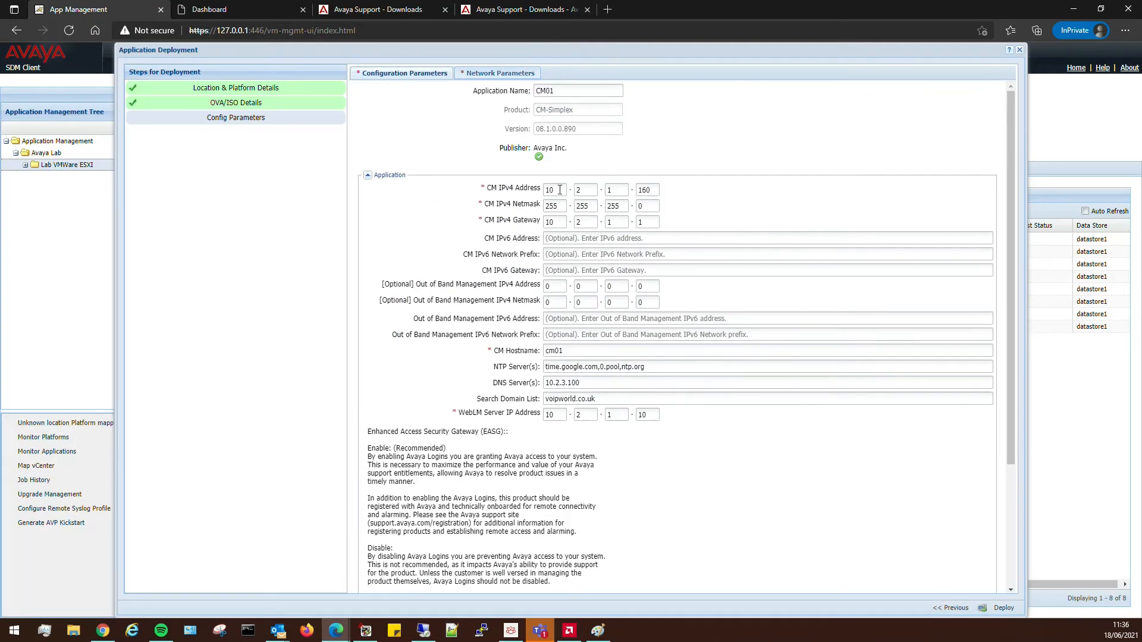
scroll(664, 380, "down", 3)
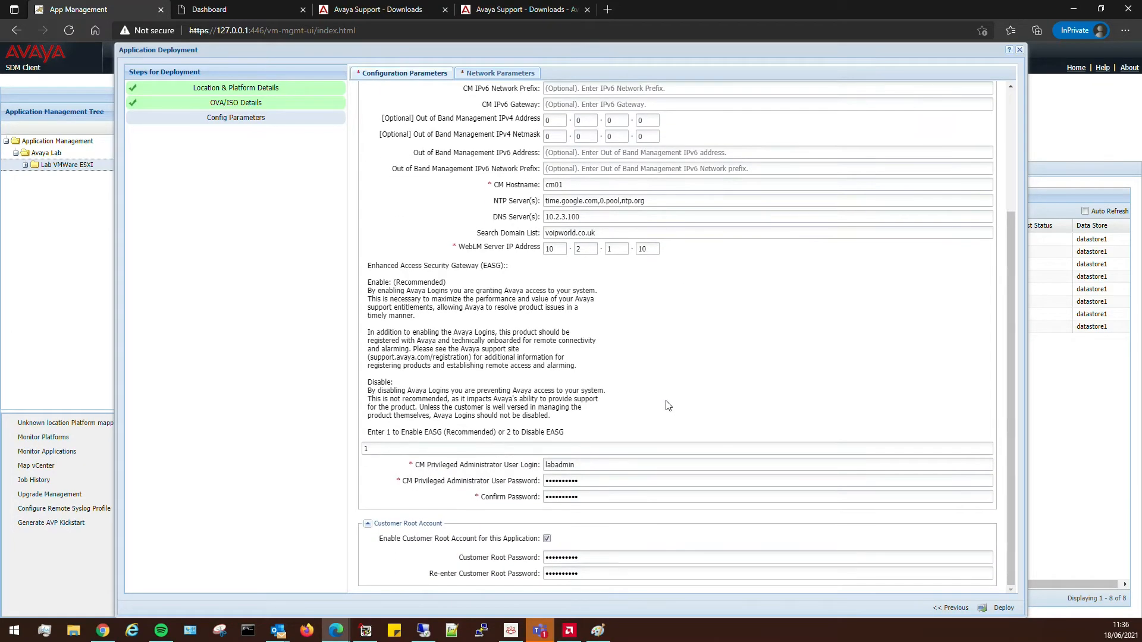
left_click(501, 75)
left_click(1001, 607)
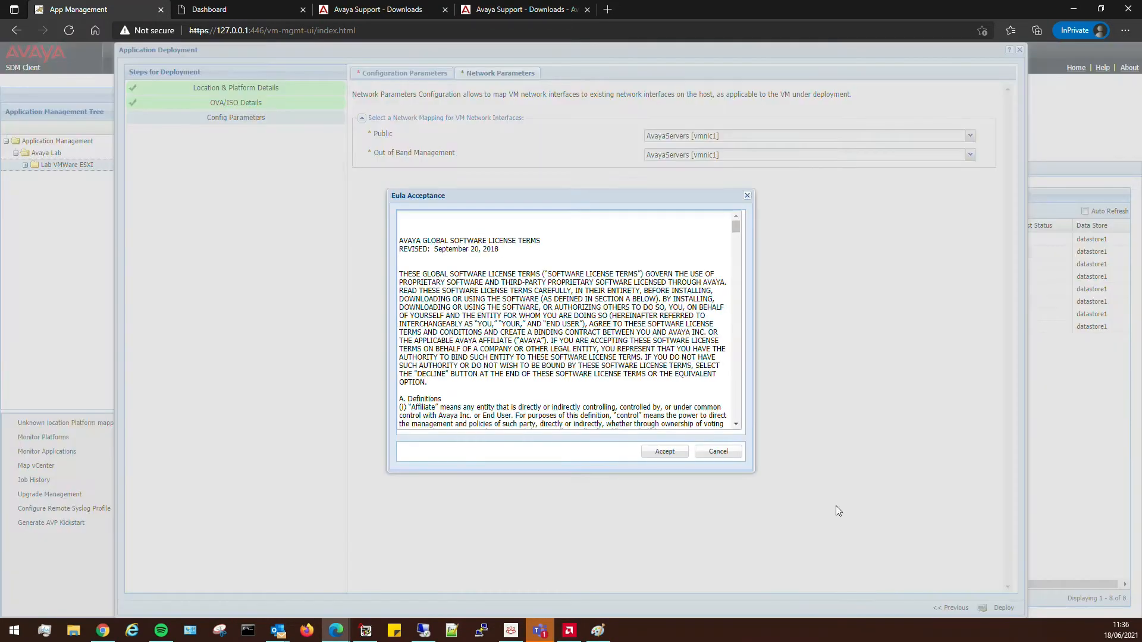
Accept the EULA so CM01 deploys to the ESXi host.
left_click(665, 452)
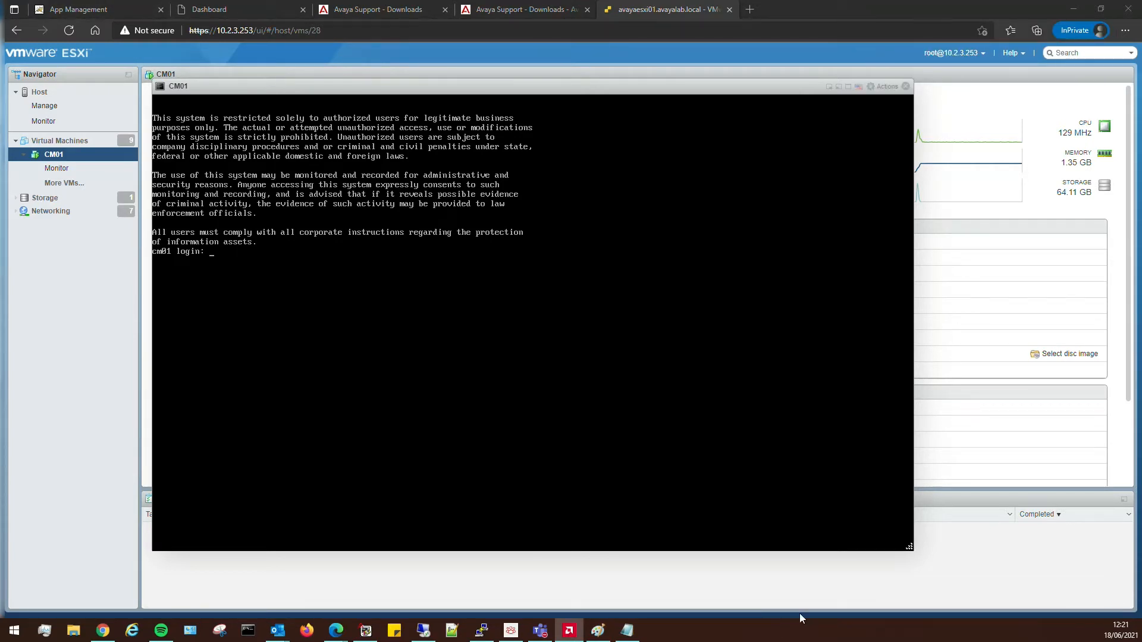
Try an SSH login to 10.2.1.160 as labadmin in PuTTY, then return to the CM01 console.
right_click(484, 628)
left_click(452, 564)
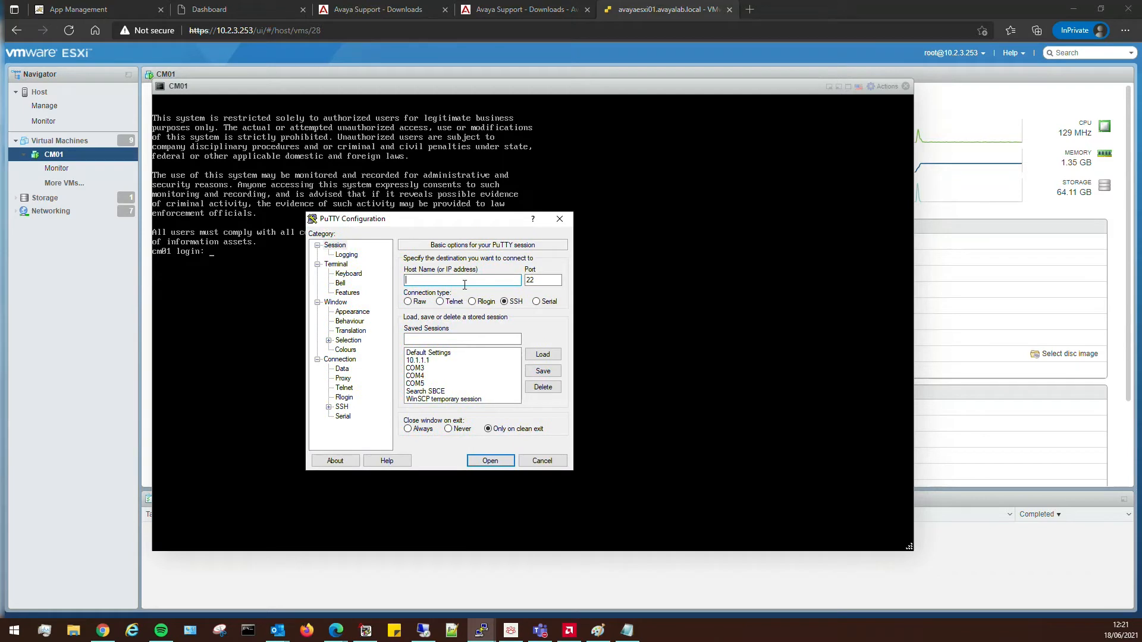
type("10.2.1.160")
key("Return")
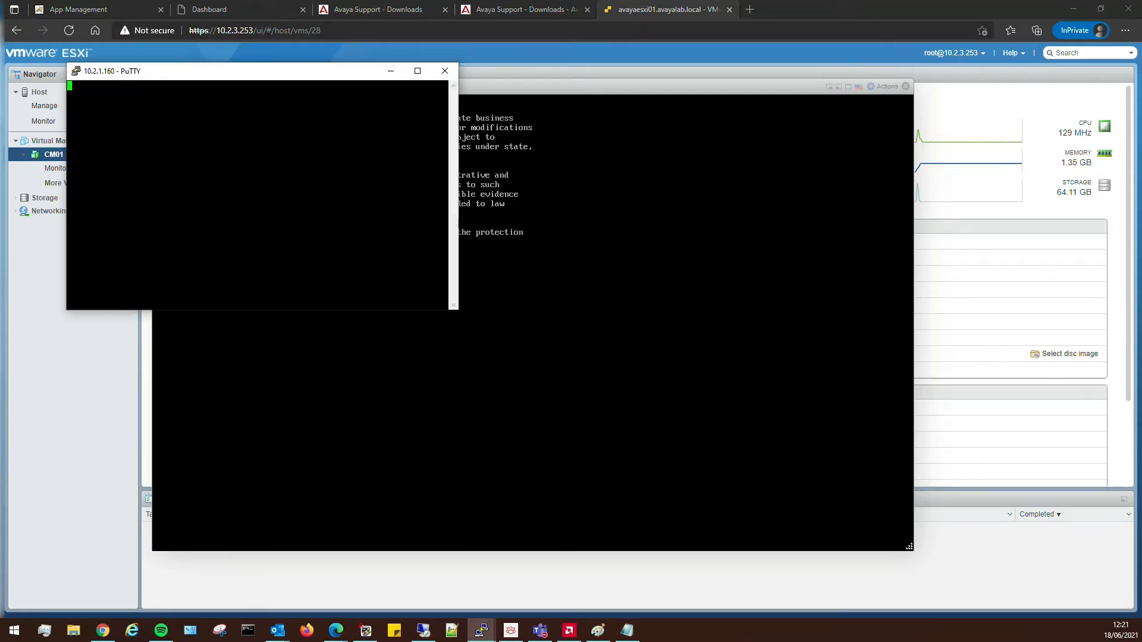
type("labadmin")
key("Return")
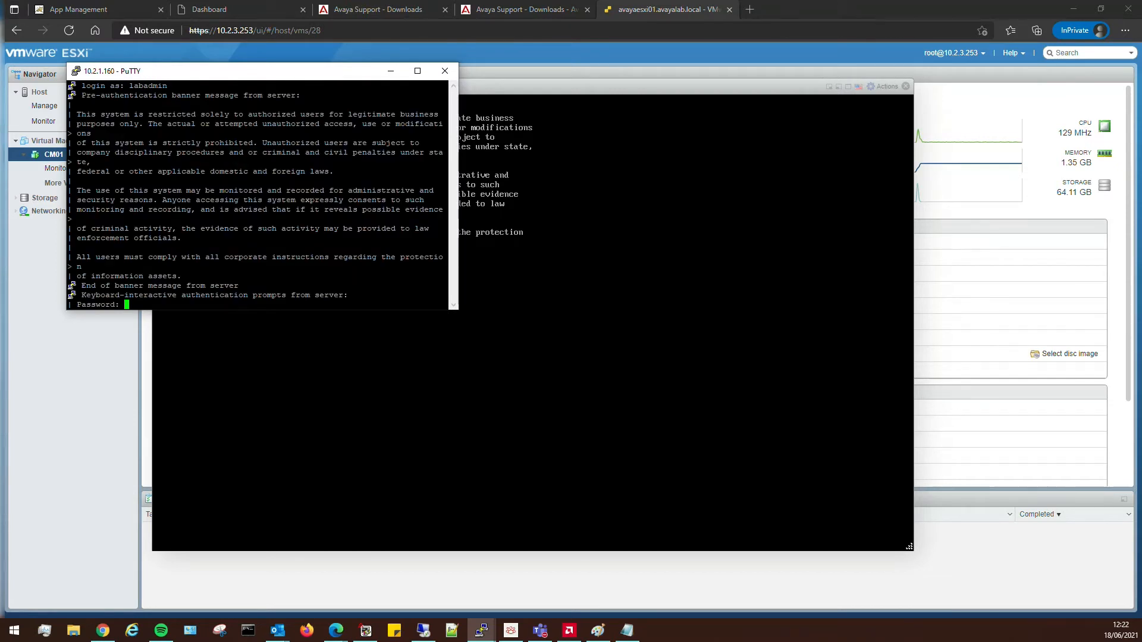
key("Return")
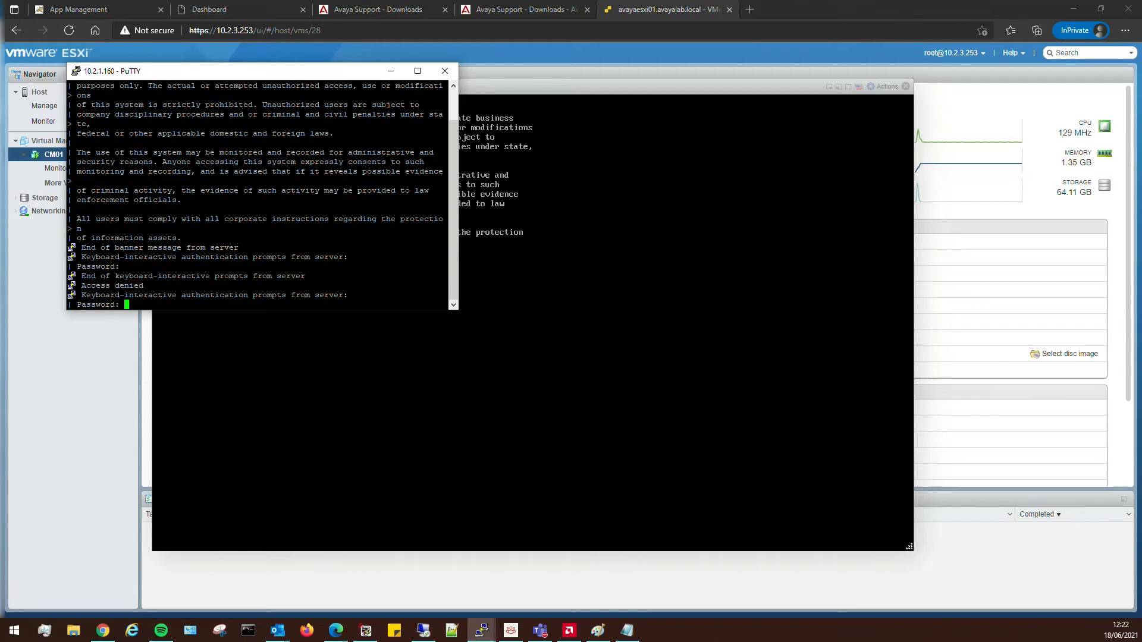
key("Return")
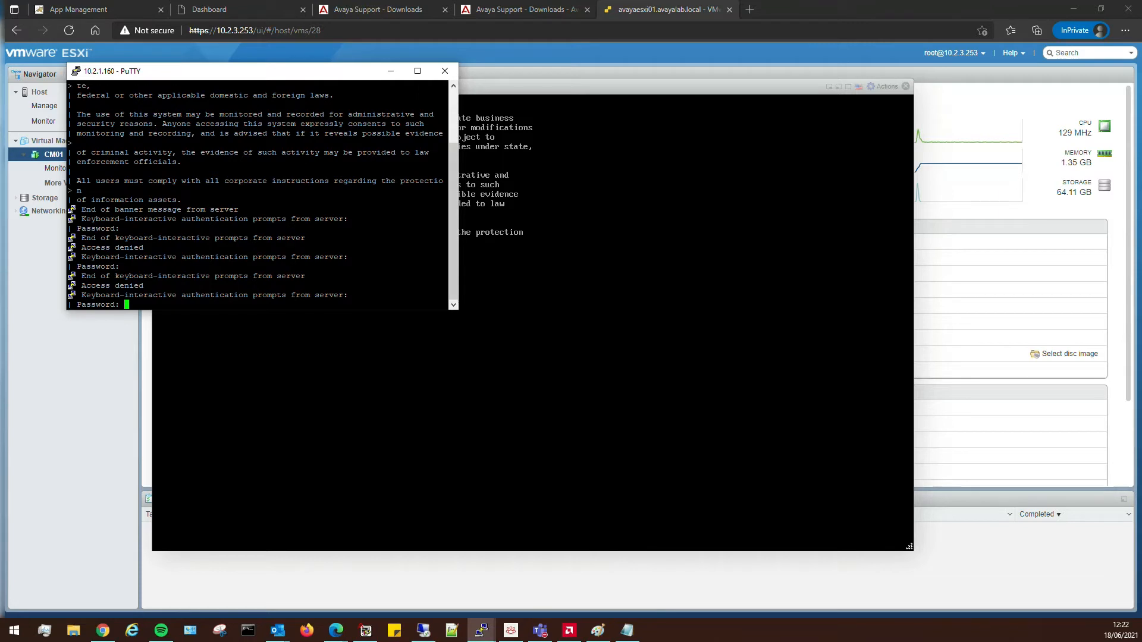
left_click(476, 356)
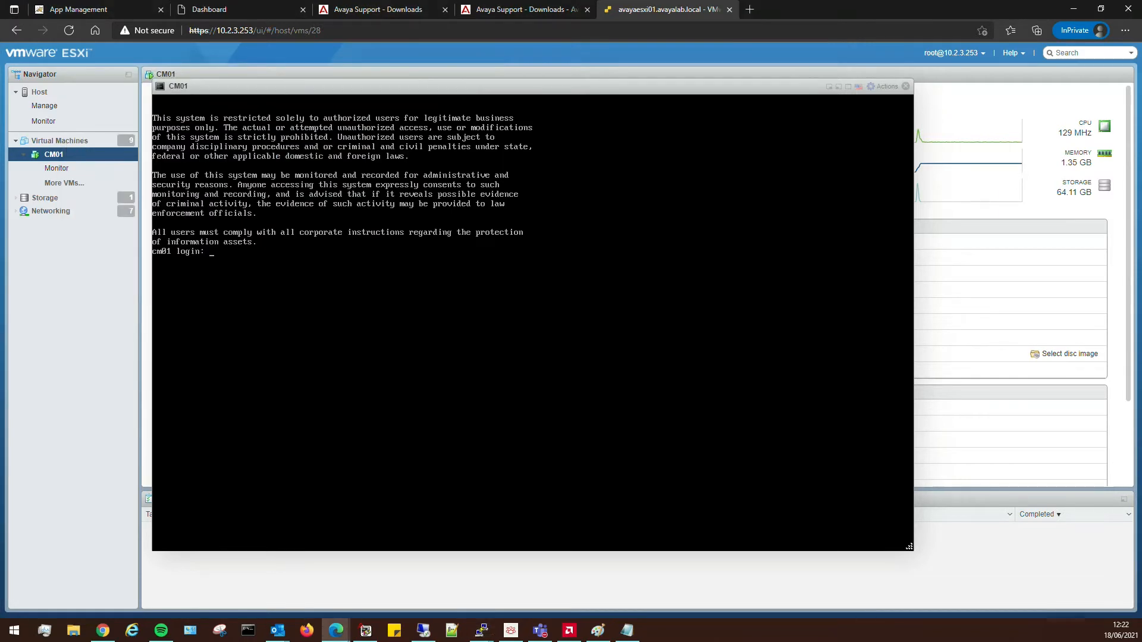
Log in to the CM01 console as root and reset the labadmin password with passwd.
type("labadmin")
key("Return")
type("su root")
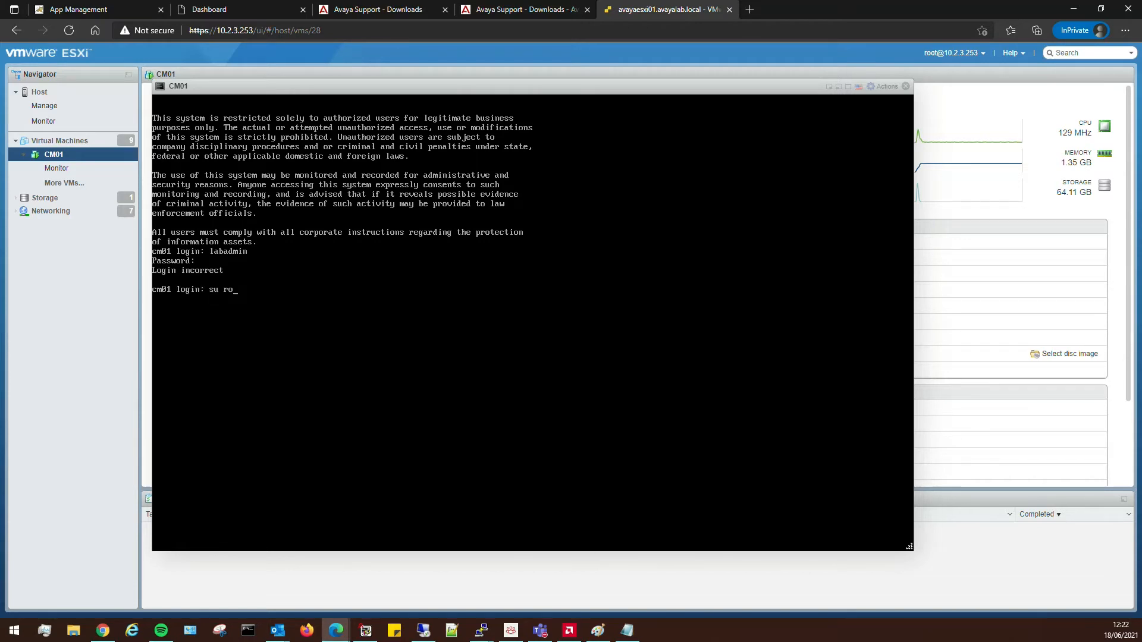
key("BackSpace")
key("BackSpace")
key("BackSpace")
key("BackSpace")
key("BackSpace")
key("BackSpace")
type("root")
key("Return")
key("Return")
key("Return")
key("Return")
key("Return")
key("Return")
key("Return")
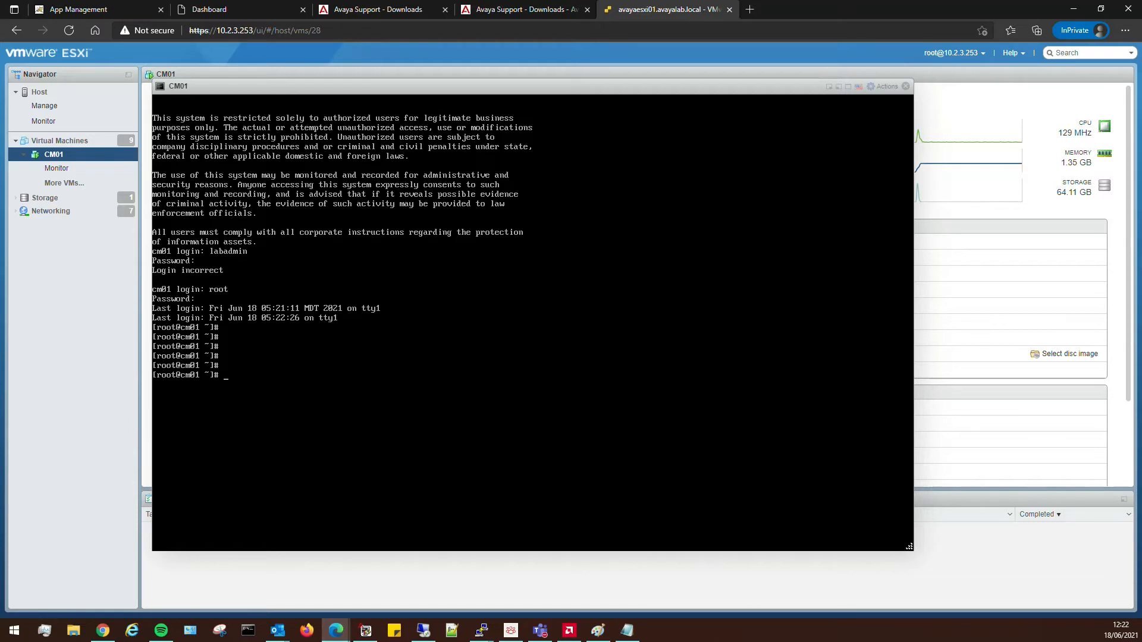
type("passwd labadmin")
key("Return")
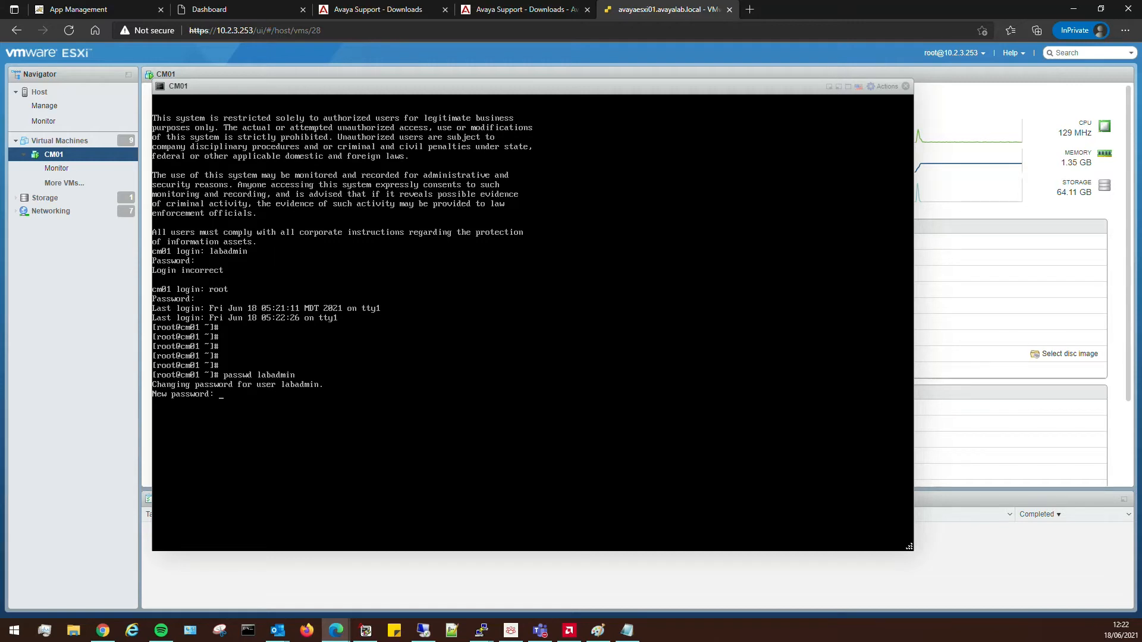
key("Return")
key("Return")
Exit root, retry the labadmin login, then log in as root again and run reboot.
key("Return")
key("Return")
key("Return")
key("Return")
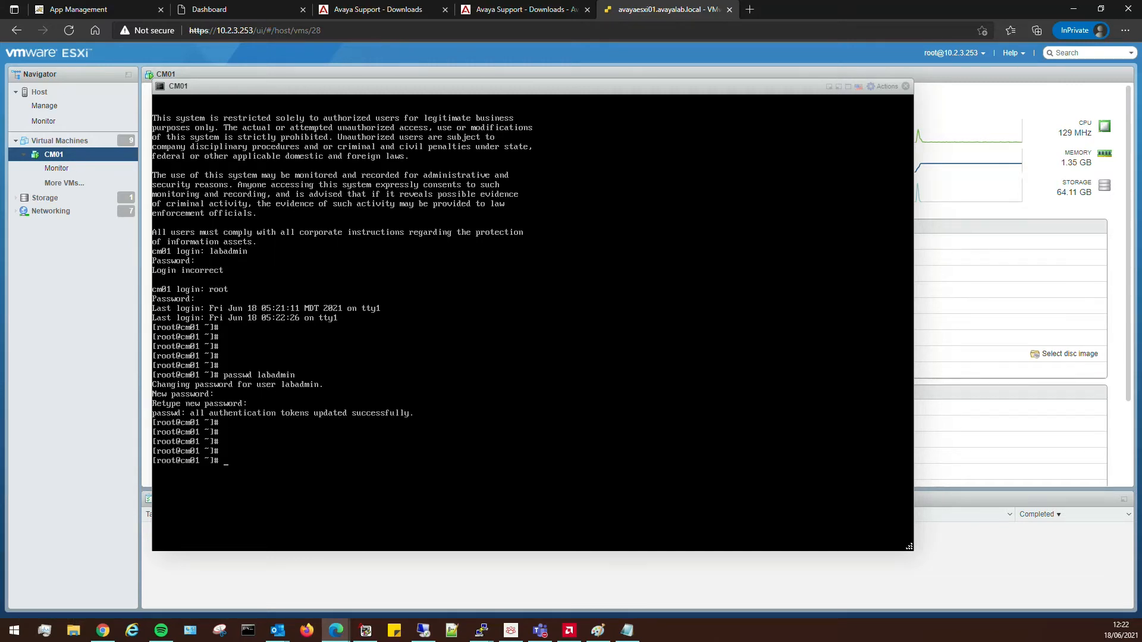
type("exit")
key("Return")
type("login: l")
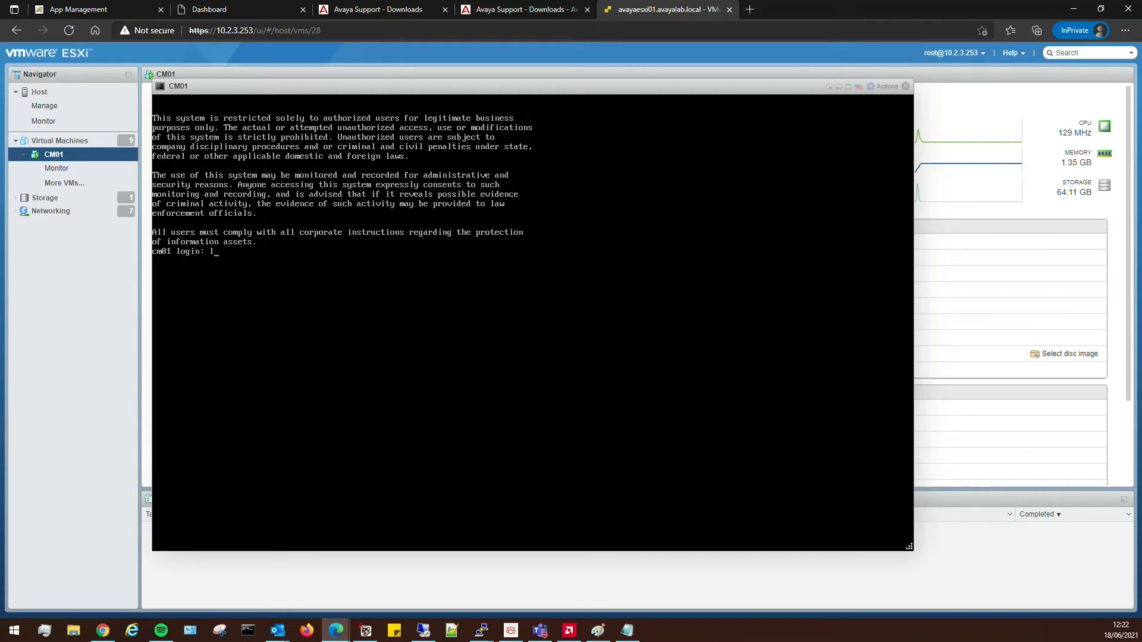
type("abadmin")
key("Return")
key("Return")
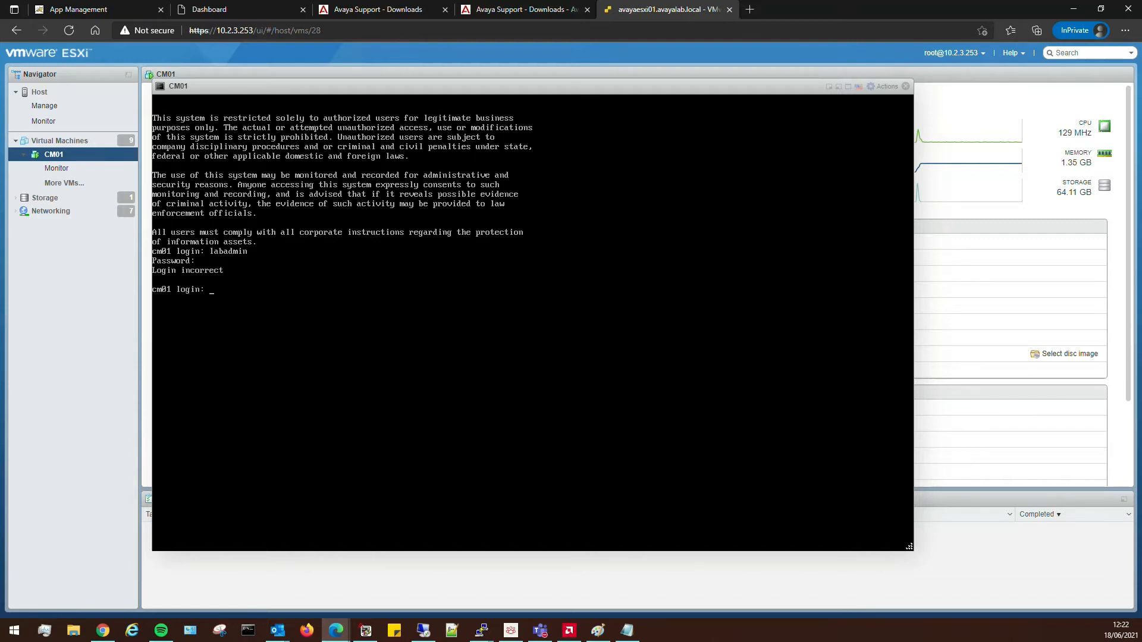
key("Return")
type("root")
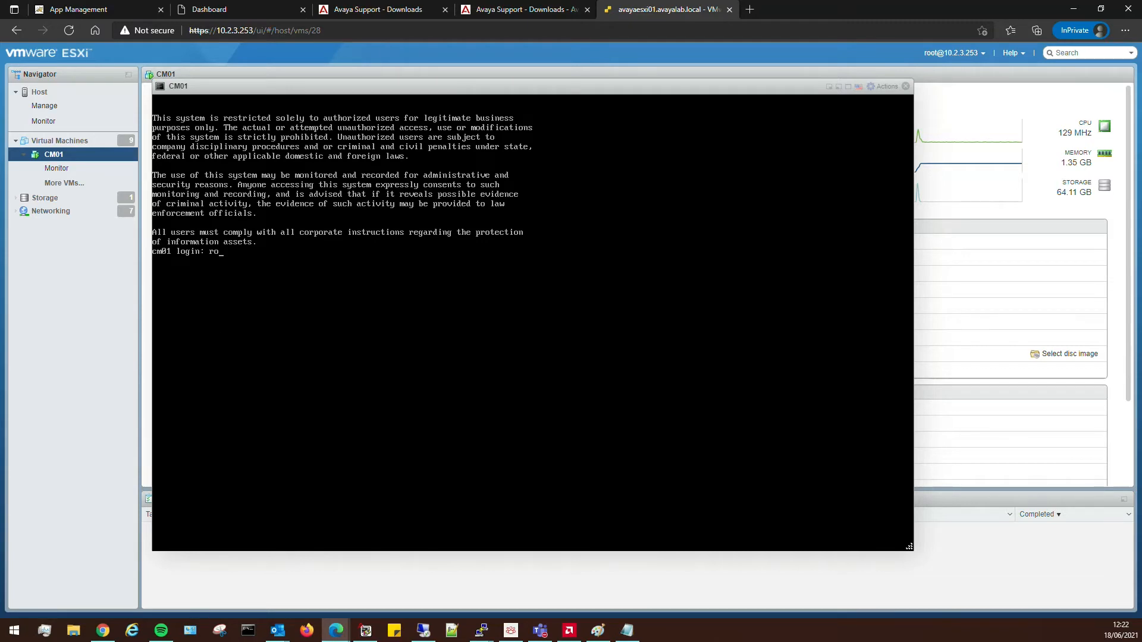
key("Return")
key("Return")
key("Return")
key("Return")
key("Return")
type("r")
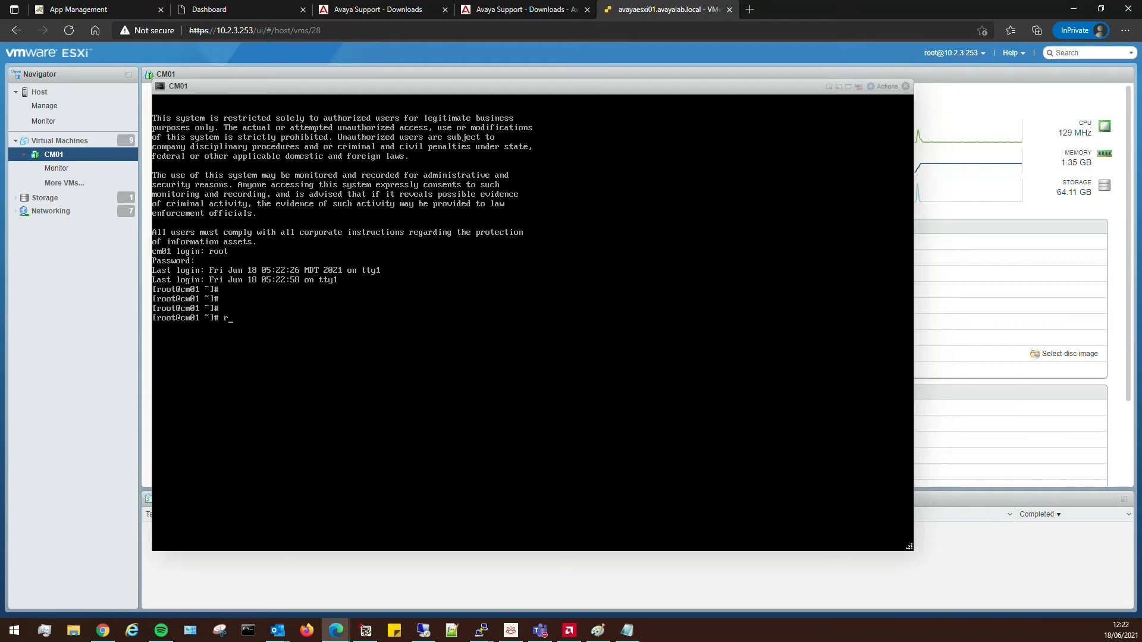
type("eboot")
key("Return")
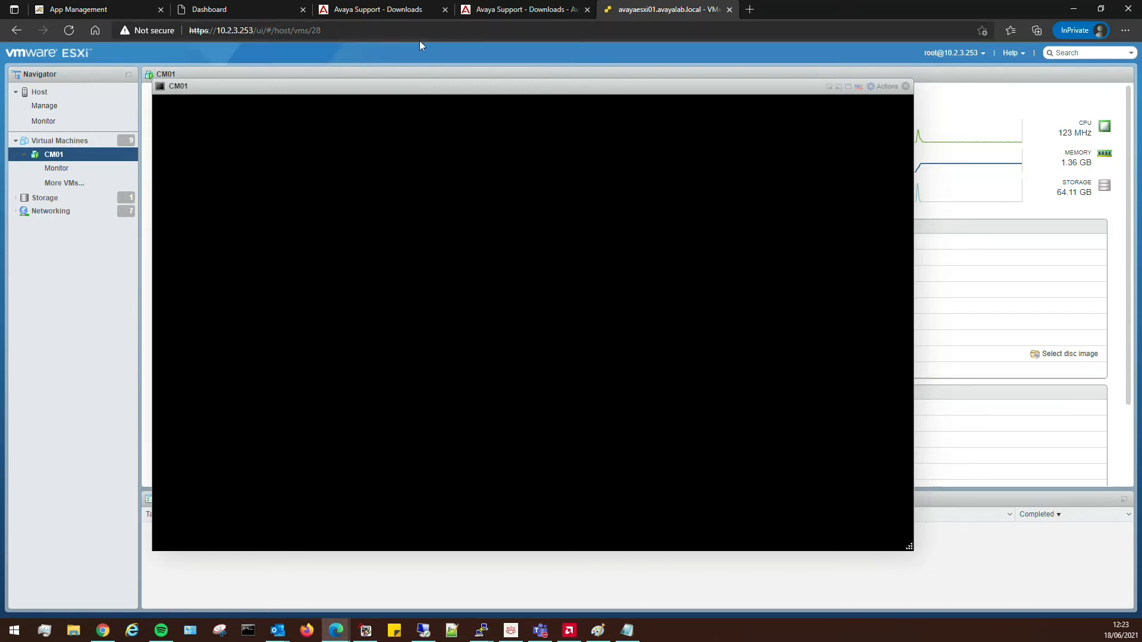
Refresh the Session Manager dashboard status, then go back to the CM01 console.
left_click(223, 12)
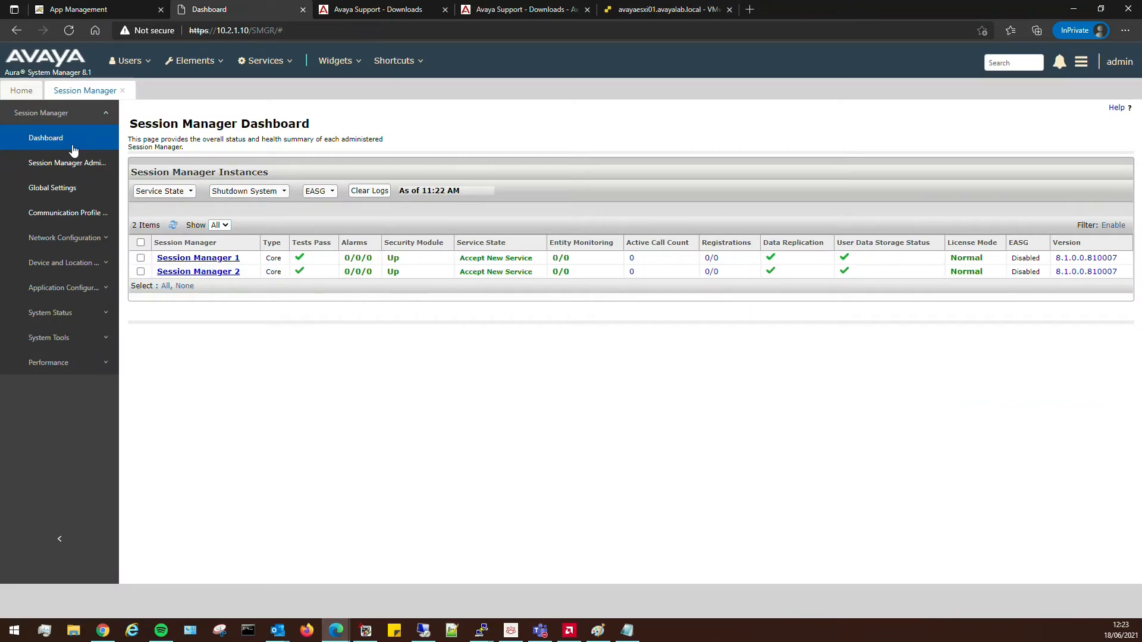
left_click(55, 135)
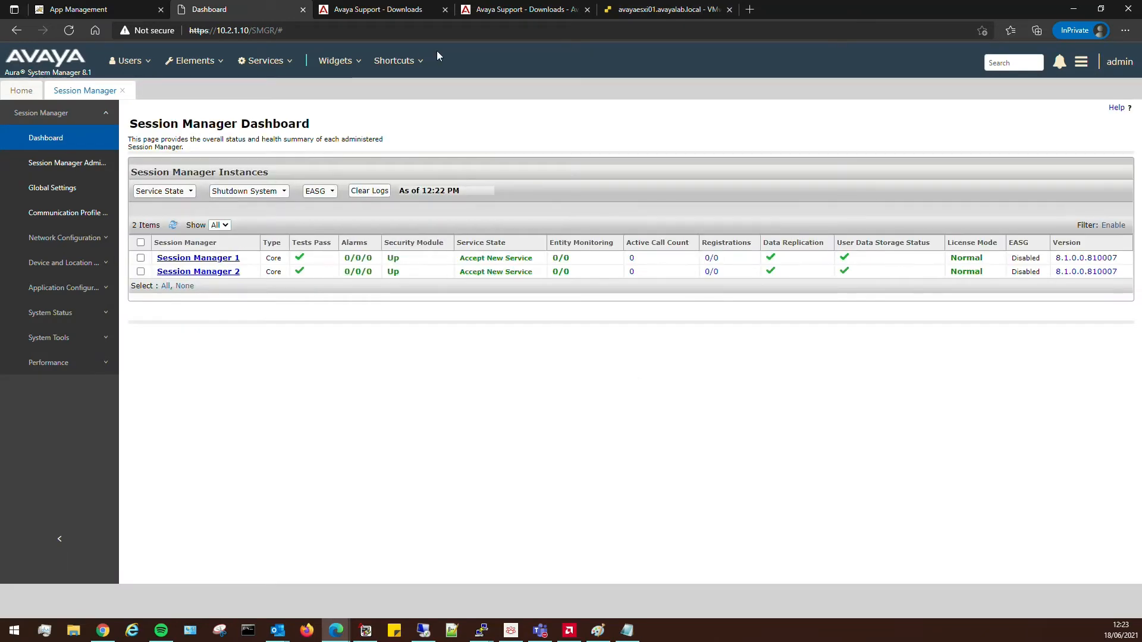
left_click(658, 16)
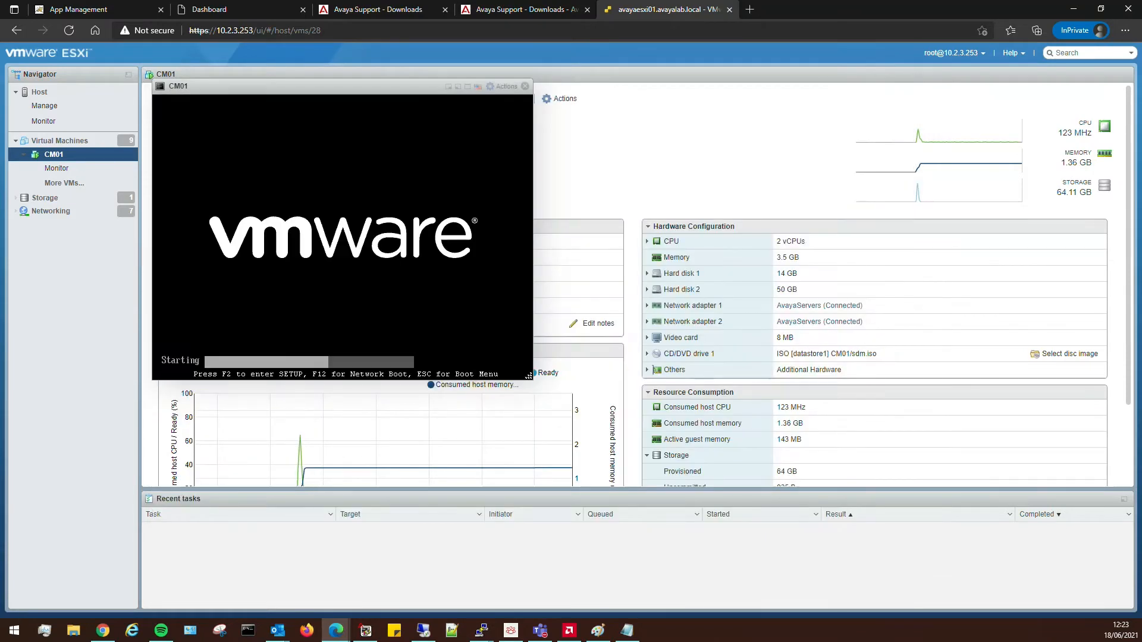
Boot CM01 past GRUB and log in as labadmin, accepting the vt100 terminal type.
key("Return")
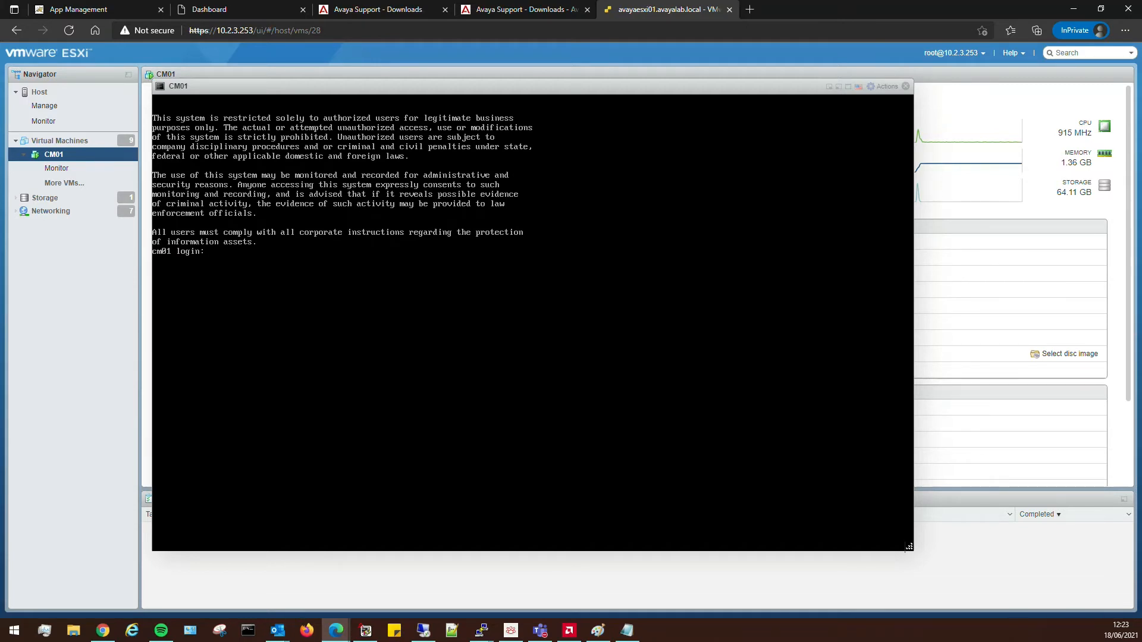
type("labadmin")
key("Return")
key("Return")
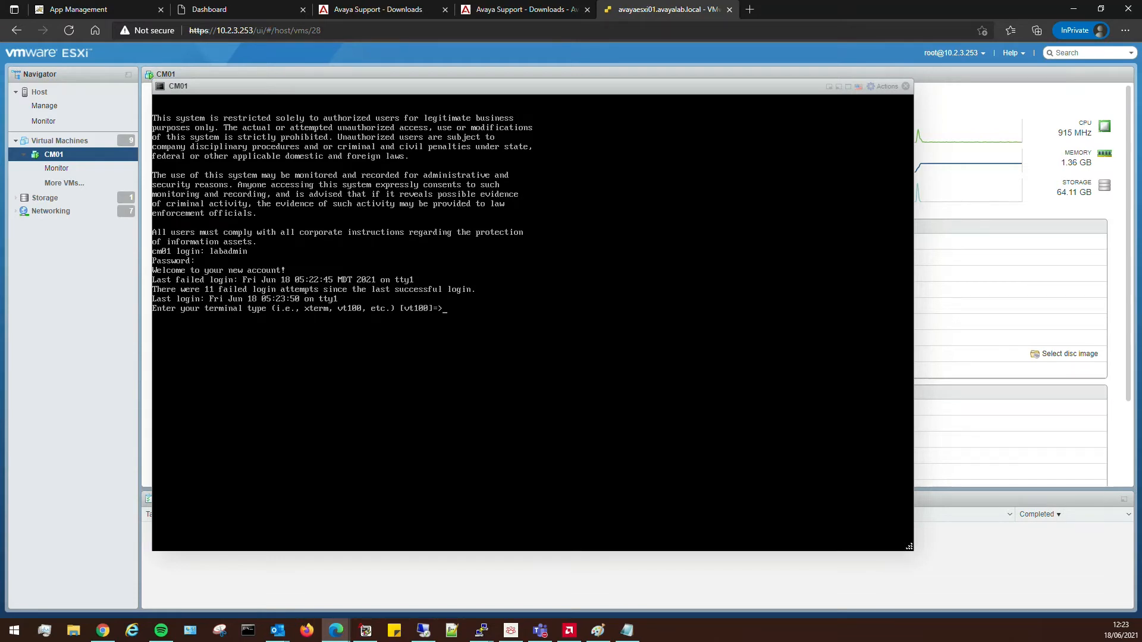
key("Return")
key("Return")
key("Return")
key("Return")
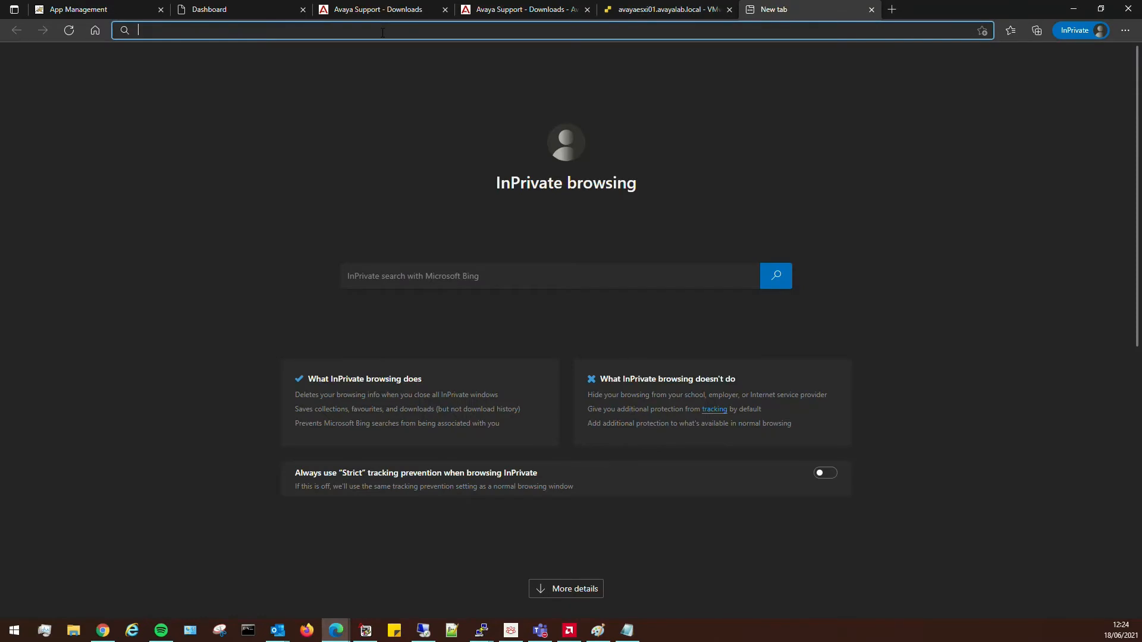
Browse to the CM SMI at 10.2.1.160, bypass the certificate warning, and sign in as the lab administrator.
type("10.2.")
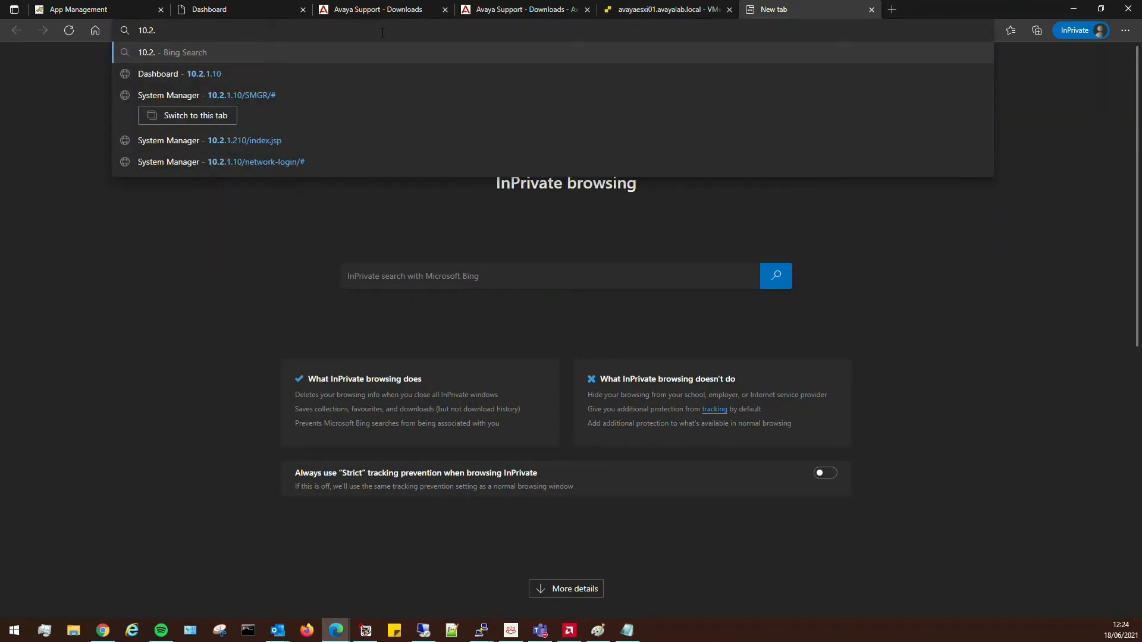
type("1.15")
type("0")
key("Return")
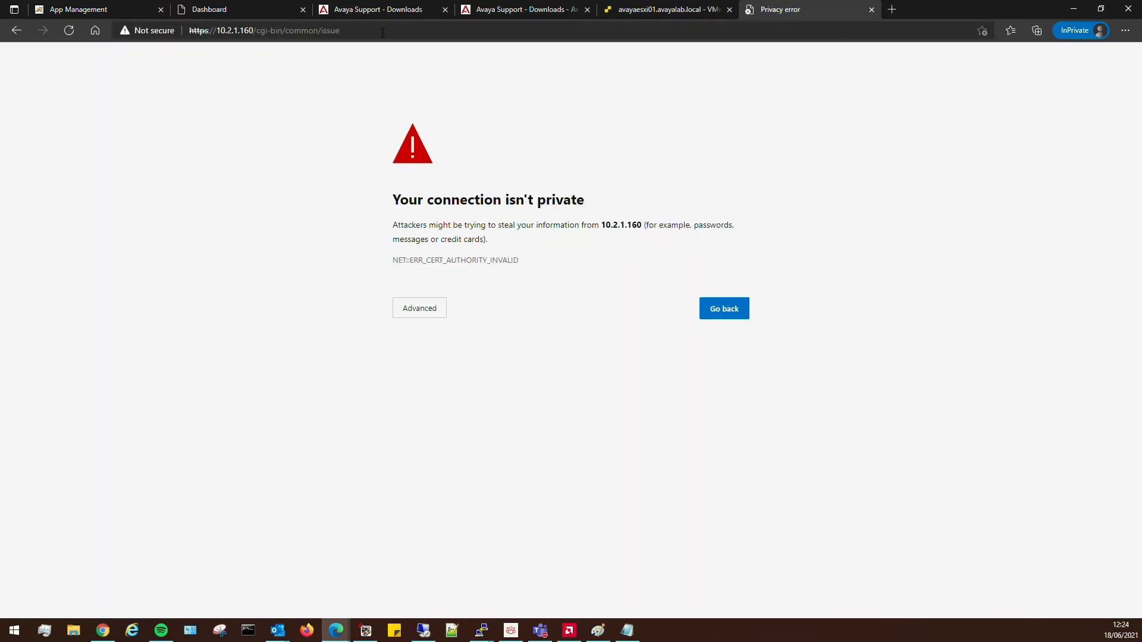
left_click(411, 308)
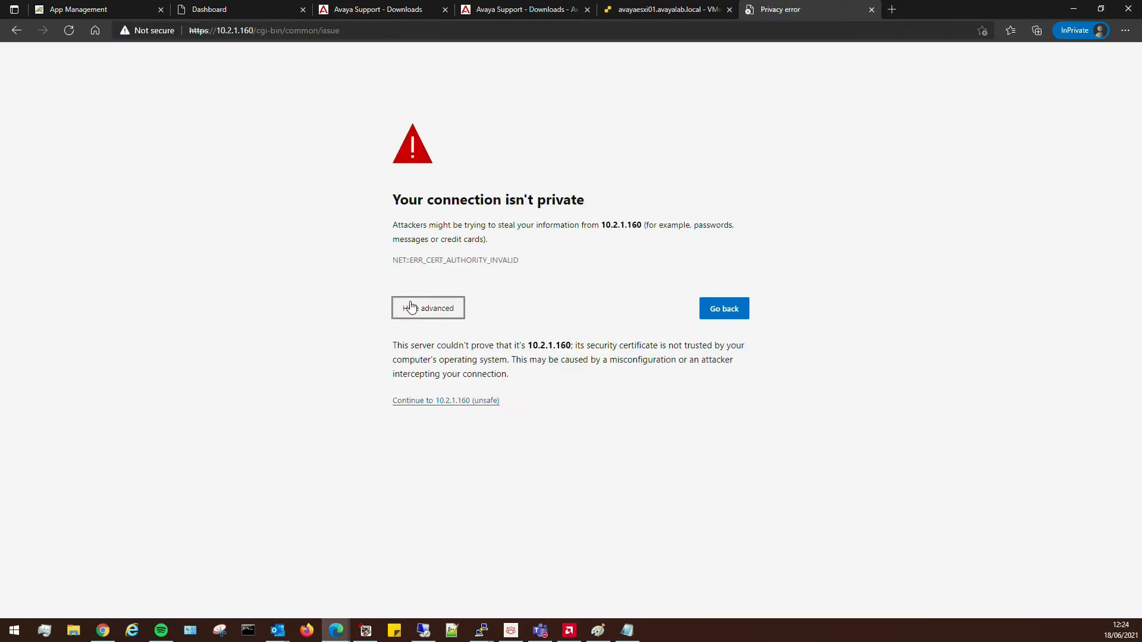
left_click(420, 404)
left_click(571, 273)
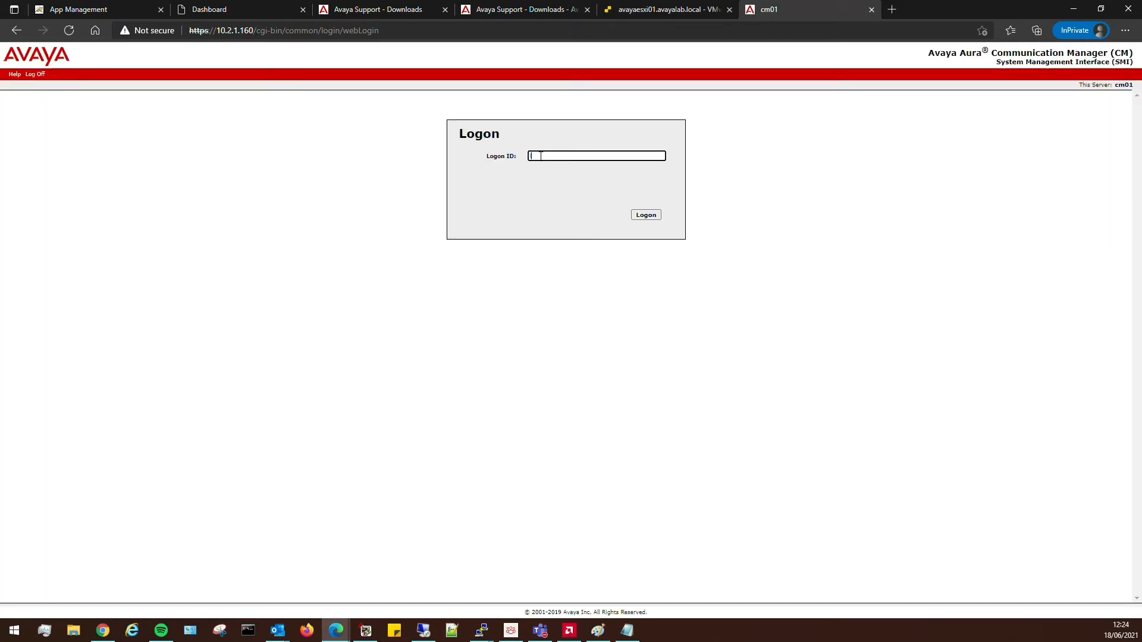
key("Return")
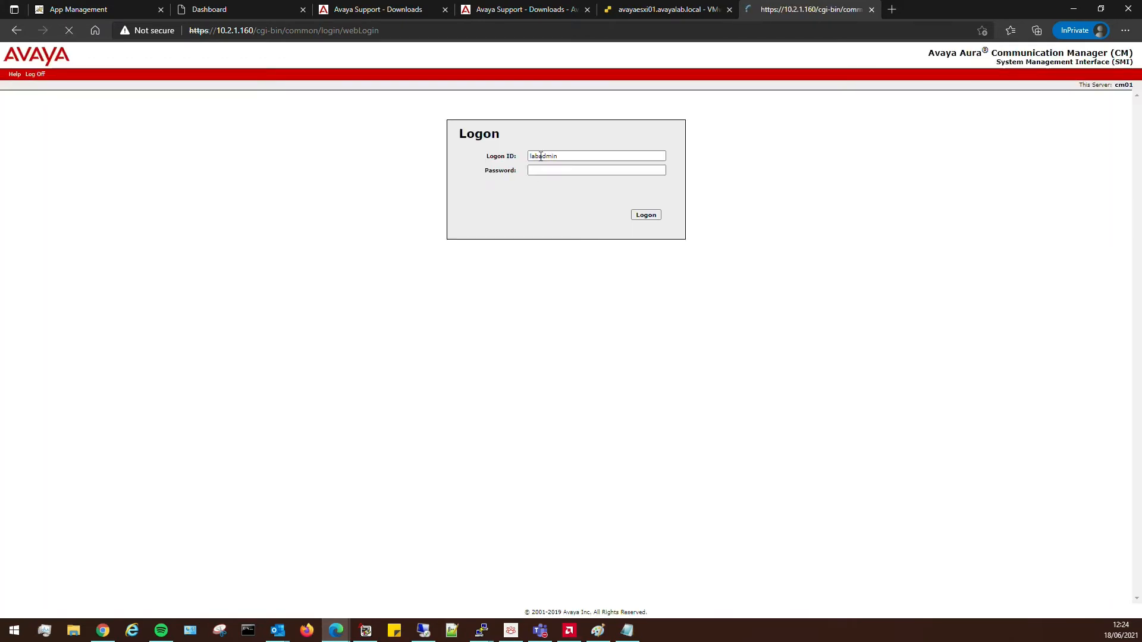
key("Return")
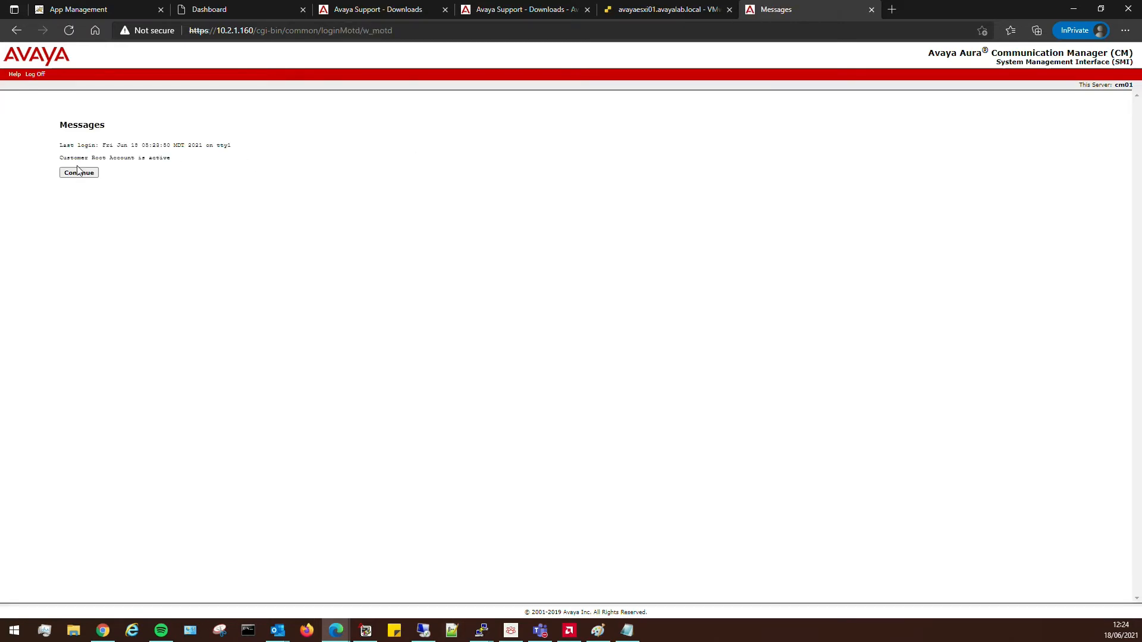
Go to Server (Maintenance) administration and open Administrator Accounts to add a Business Partner Login.
left_click(79, 173)
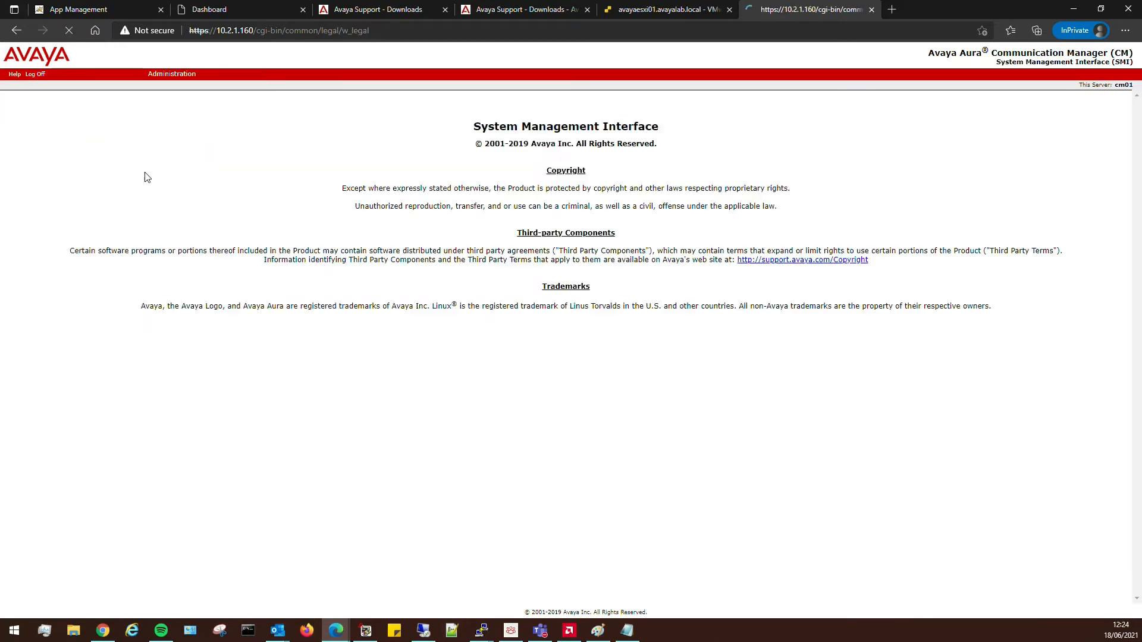
left_click(172, 74)
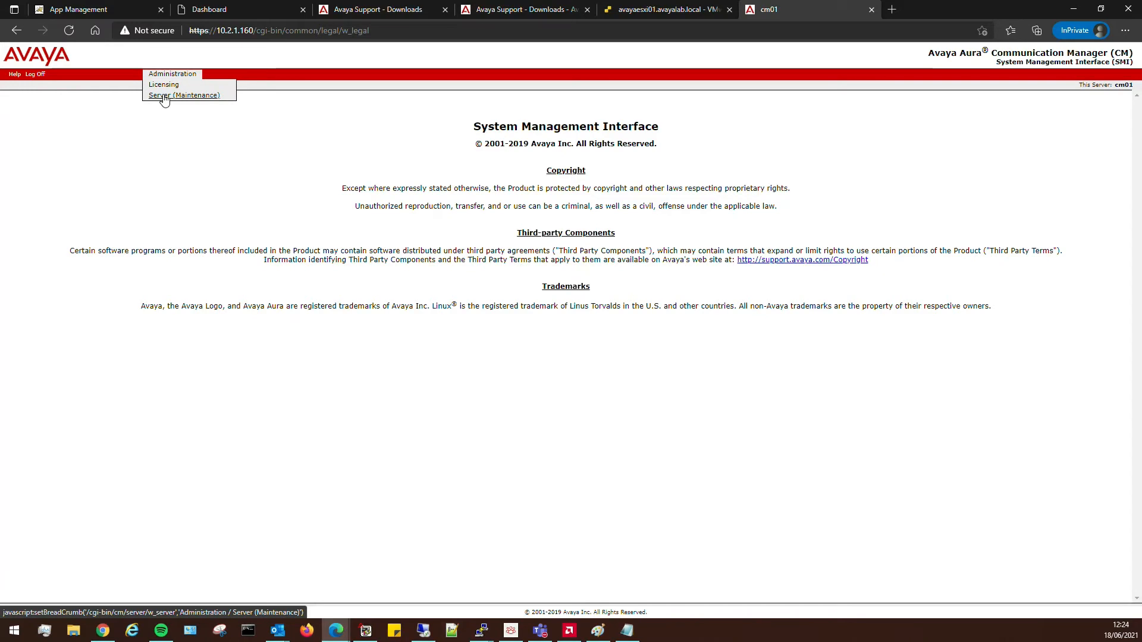
left_click(164, 96)
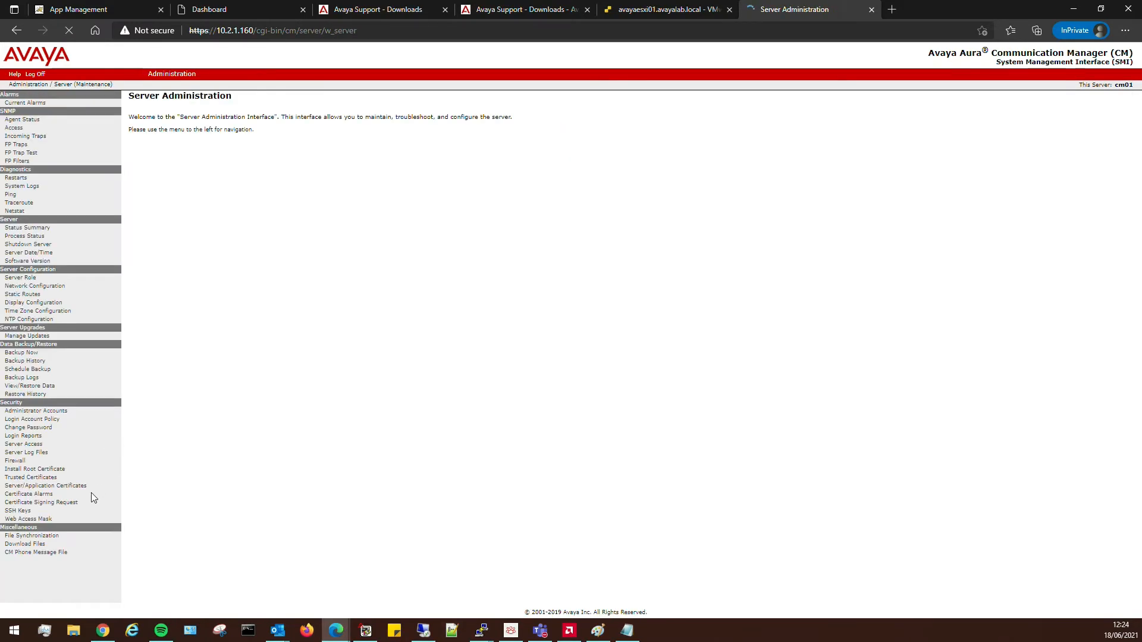
left_click(35, 411)
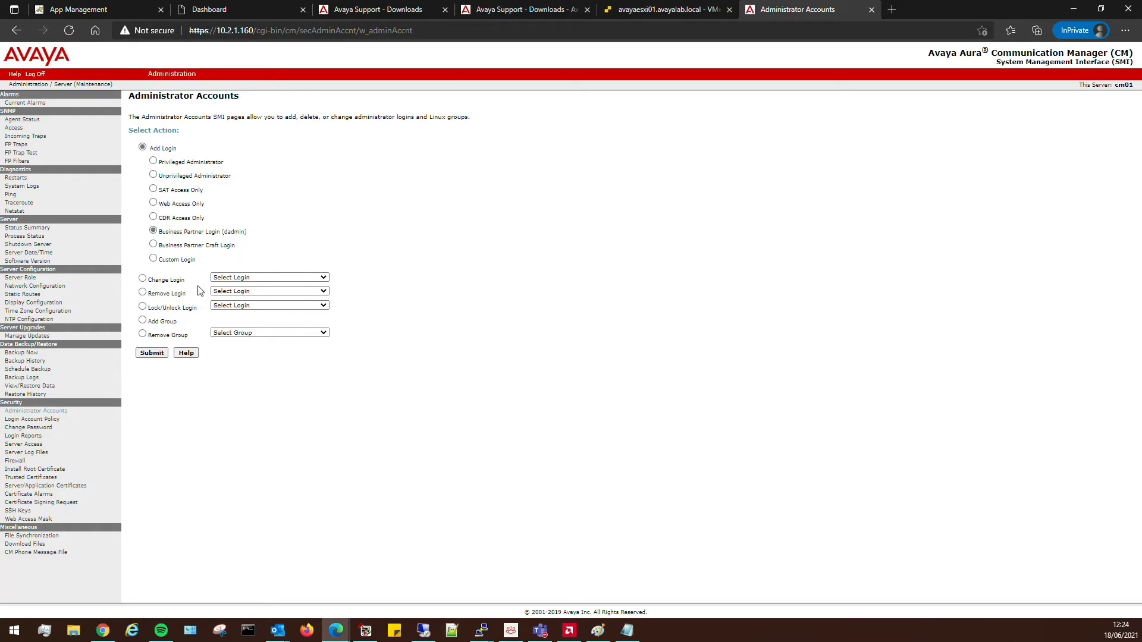
Try adding the dadmin login, which is rejected for invalid password characters, then switch to the CM01 ESXi console.
left_click(152, 353)
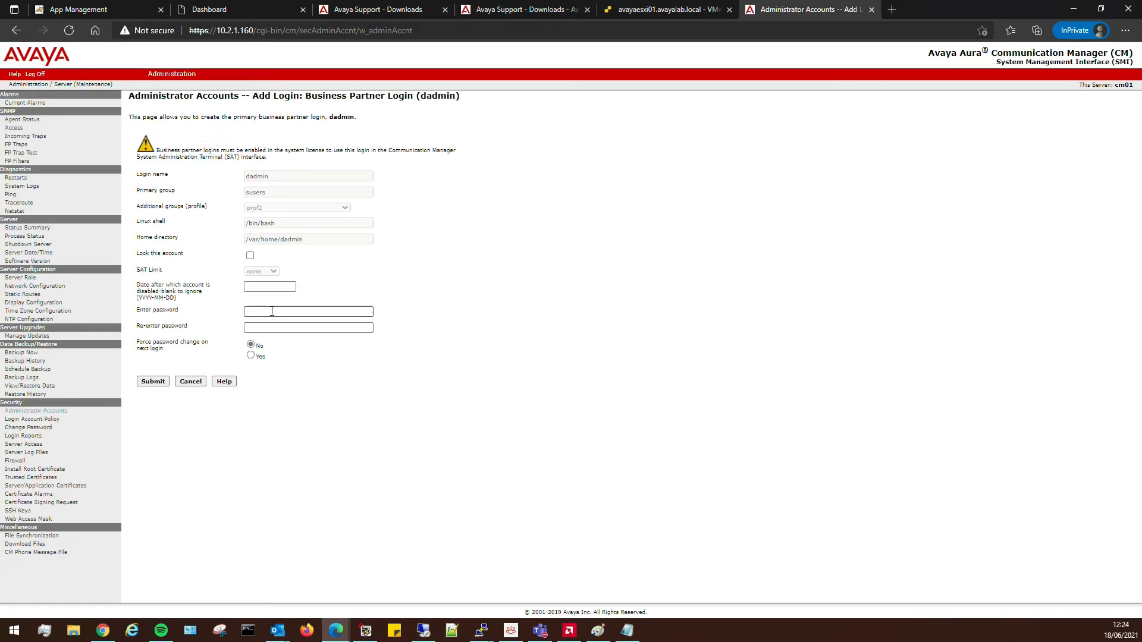
left_click(272, 312)
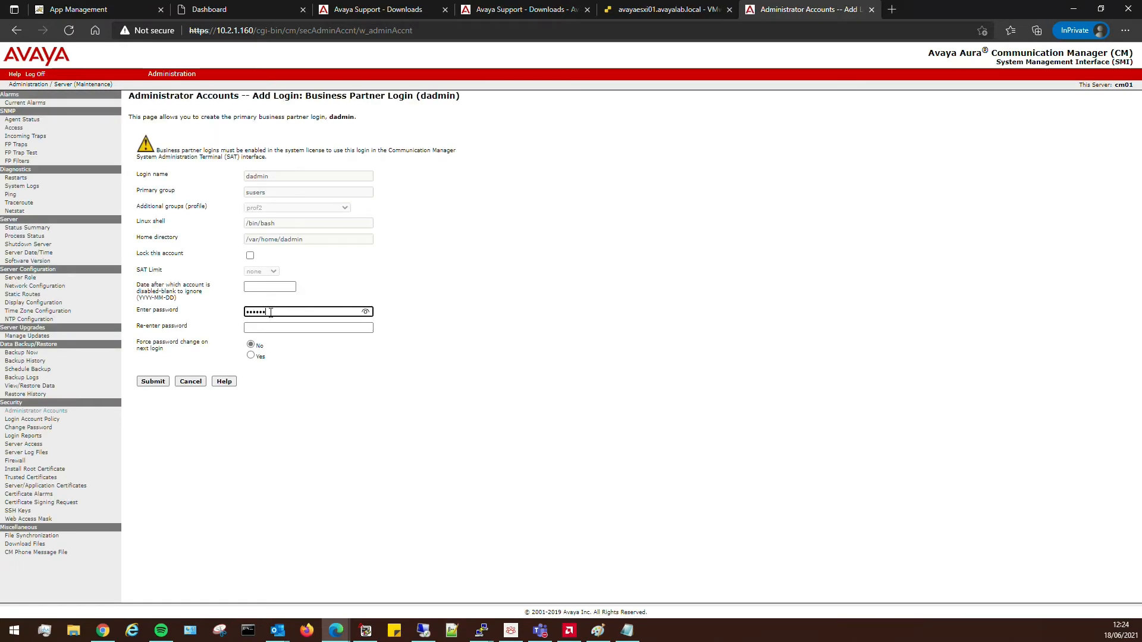
key("Tab")
type("•")
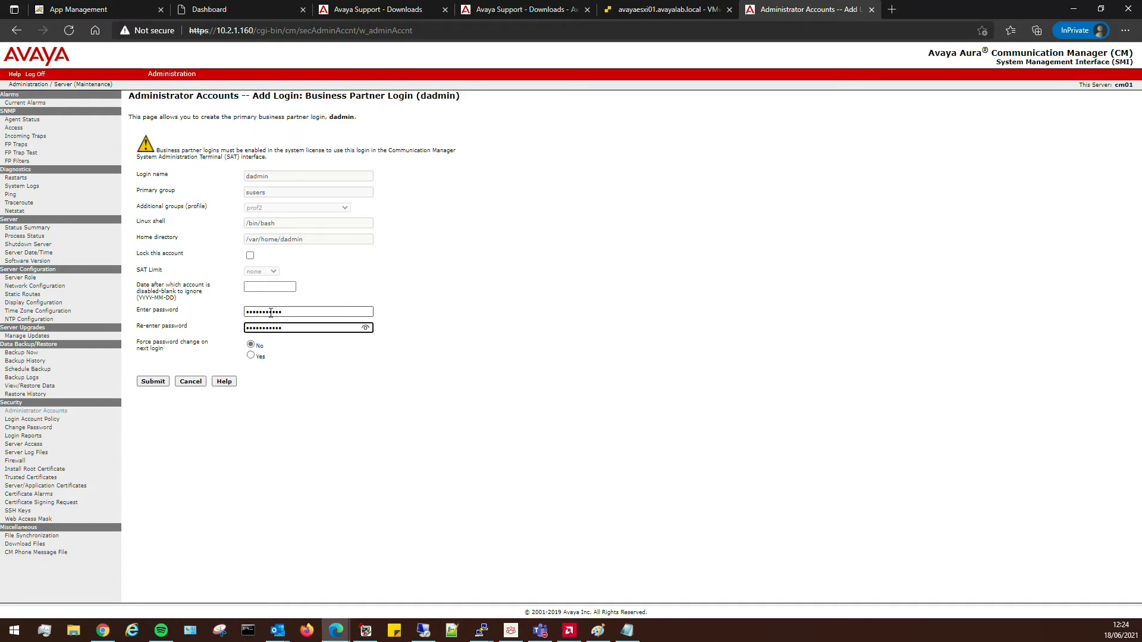
left_click(161, 382)
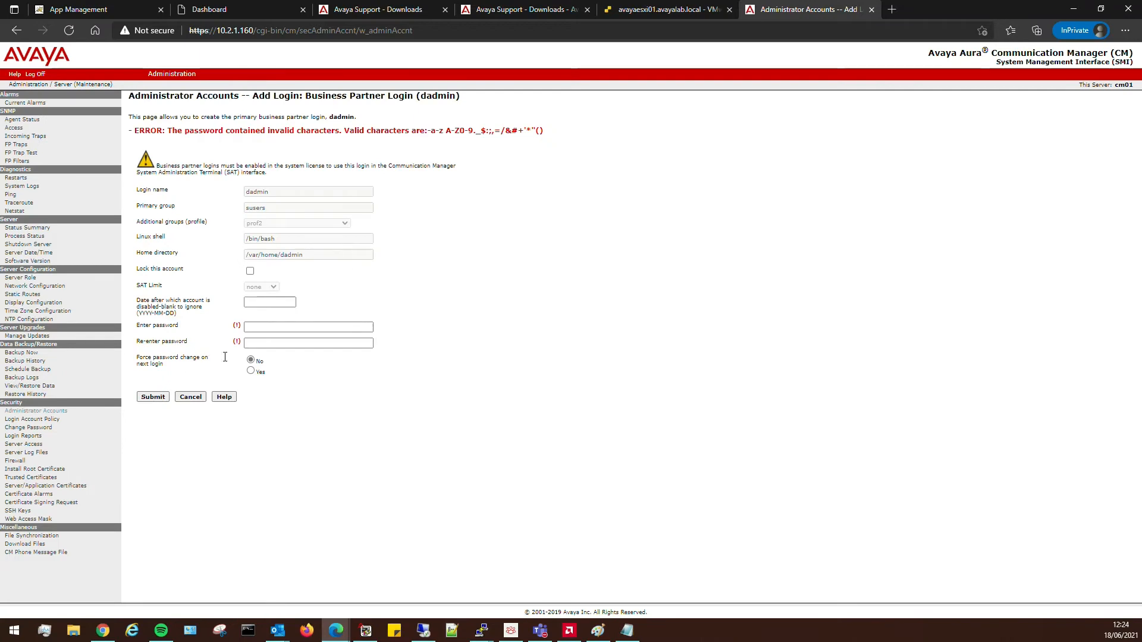
left_click(251, 327)
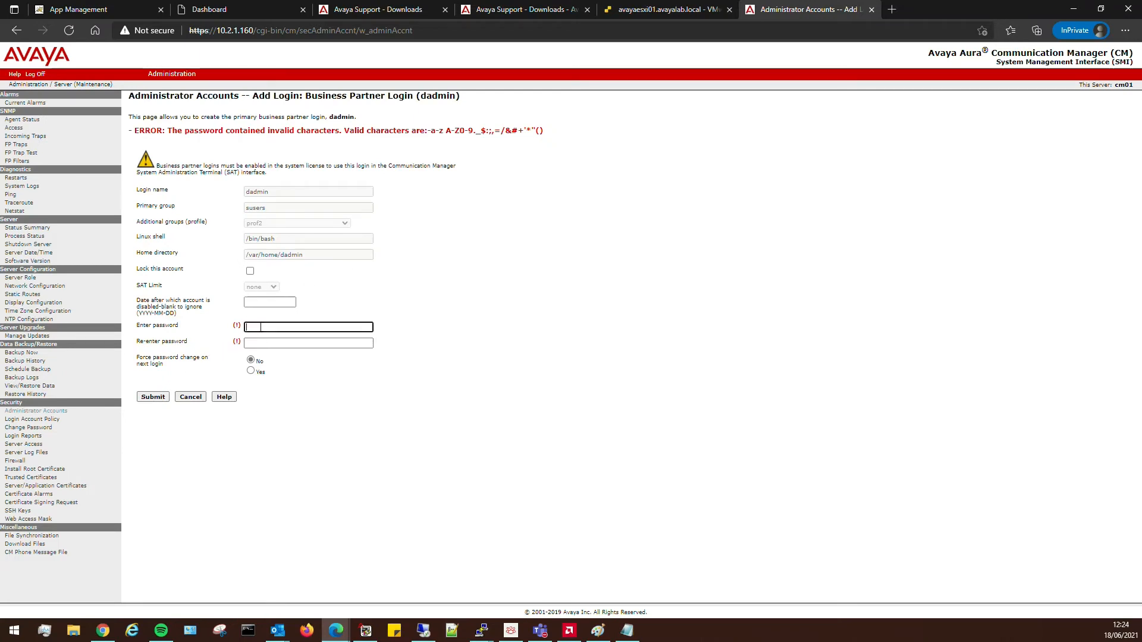
left_click(653, 12)
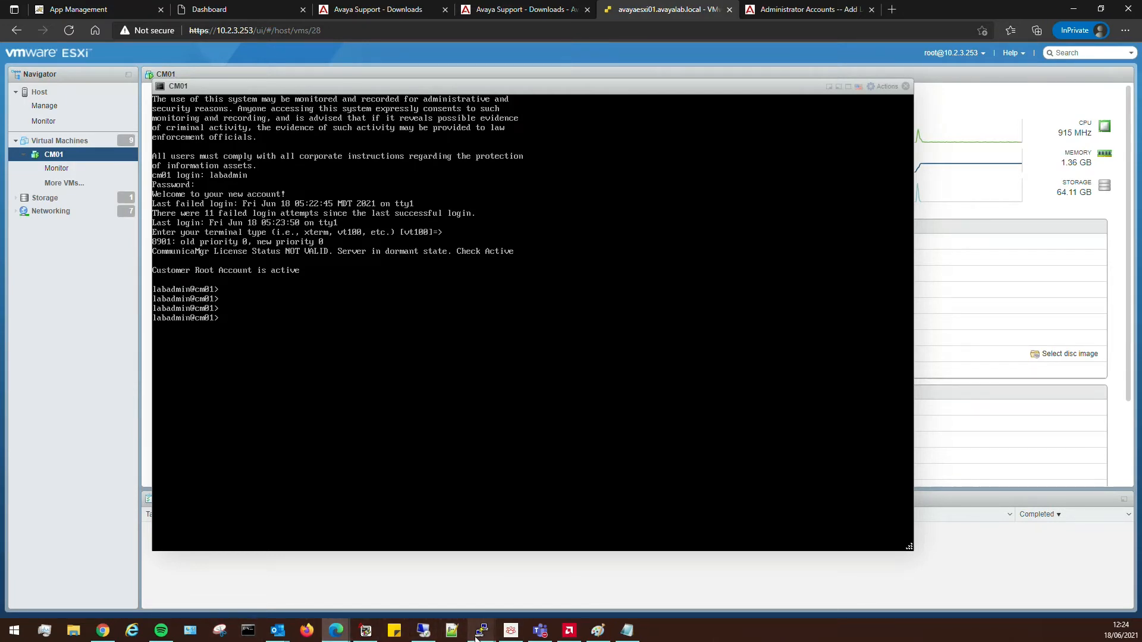
Duplicate the stalled cm01 PuTTY session and close the original one.
mouse_move(479, 636)
left_click(532, 563)
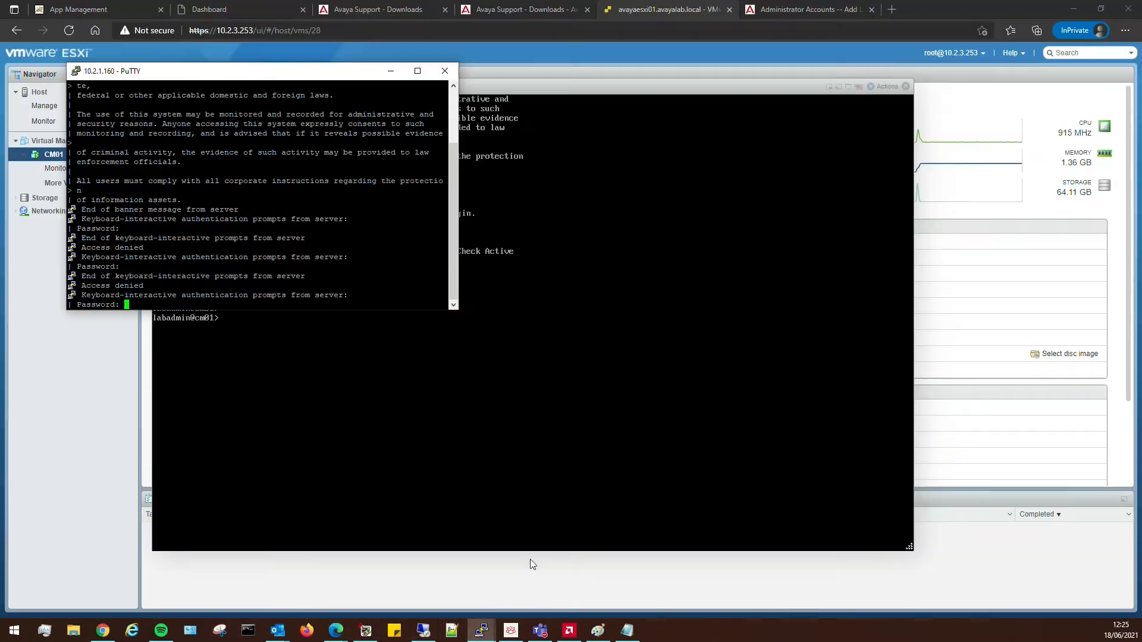
left_click_drag(282, 79, 549, 155)
right_click(551, 153)
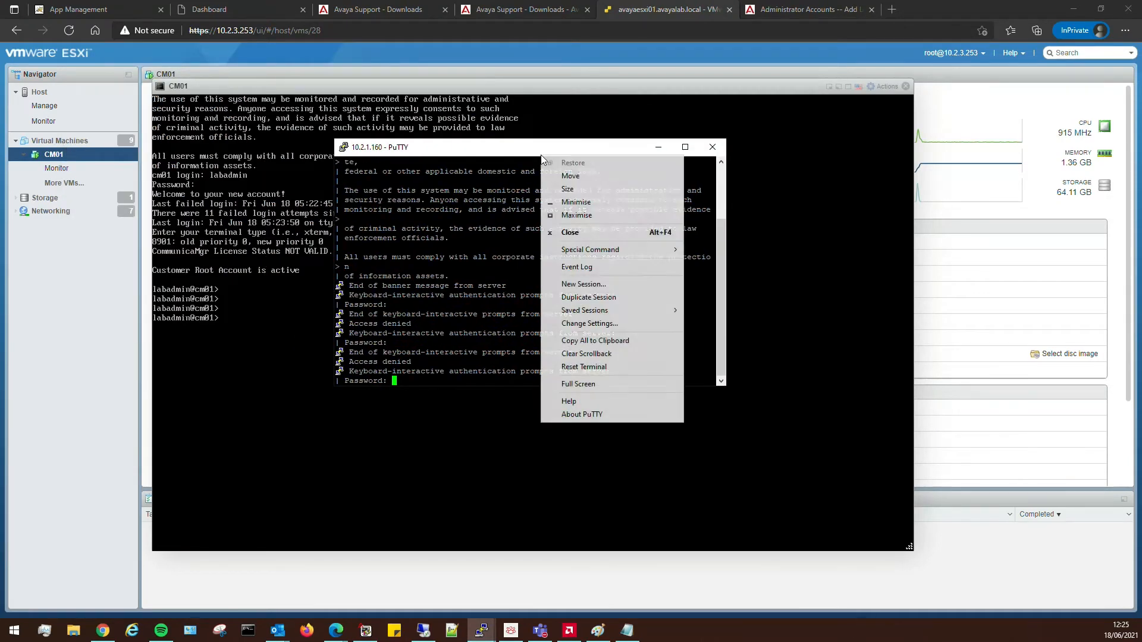
left_click(587, 297)
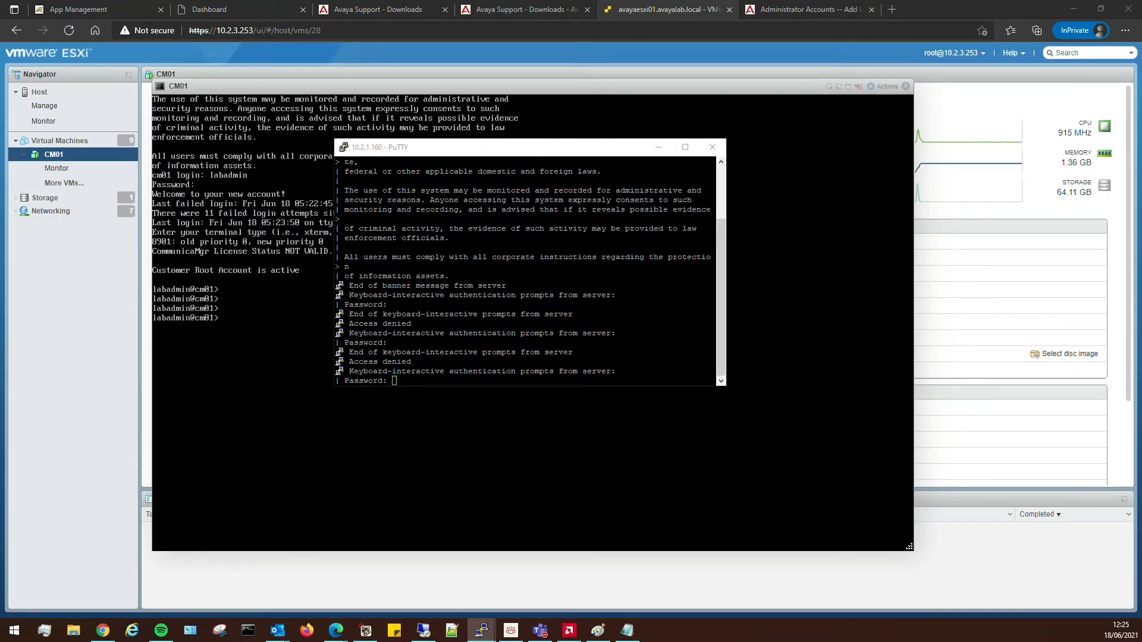
left_click(712, 146)
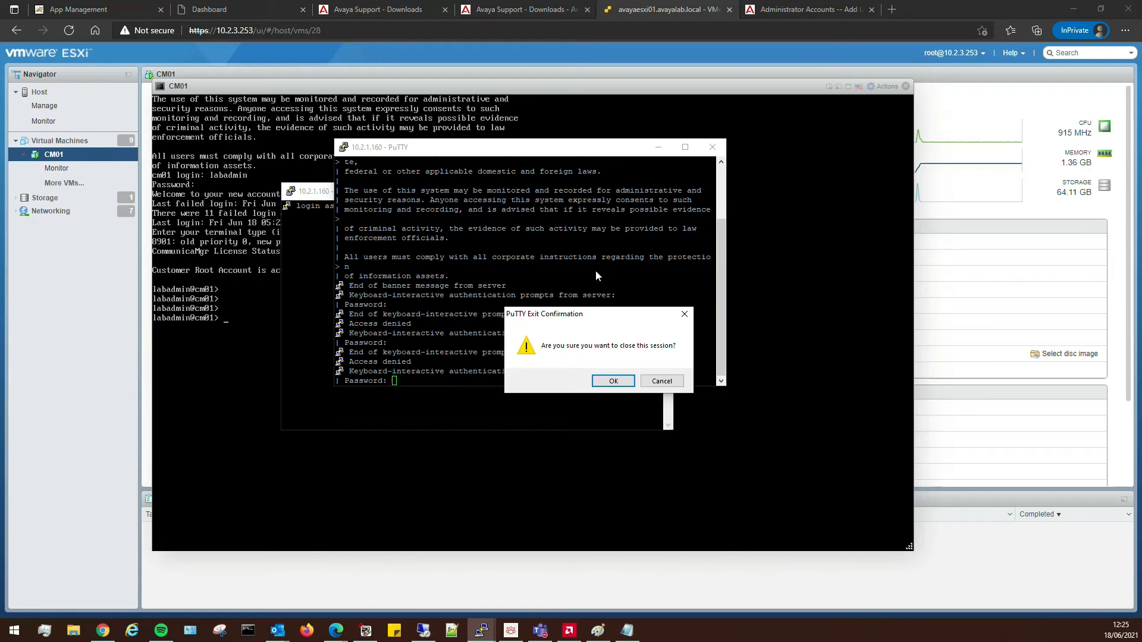
left_click(611, 382)
Log in to cm01 with the lab administrator account.
type("labadmin")
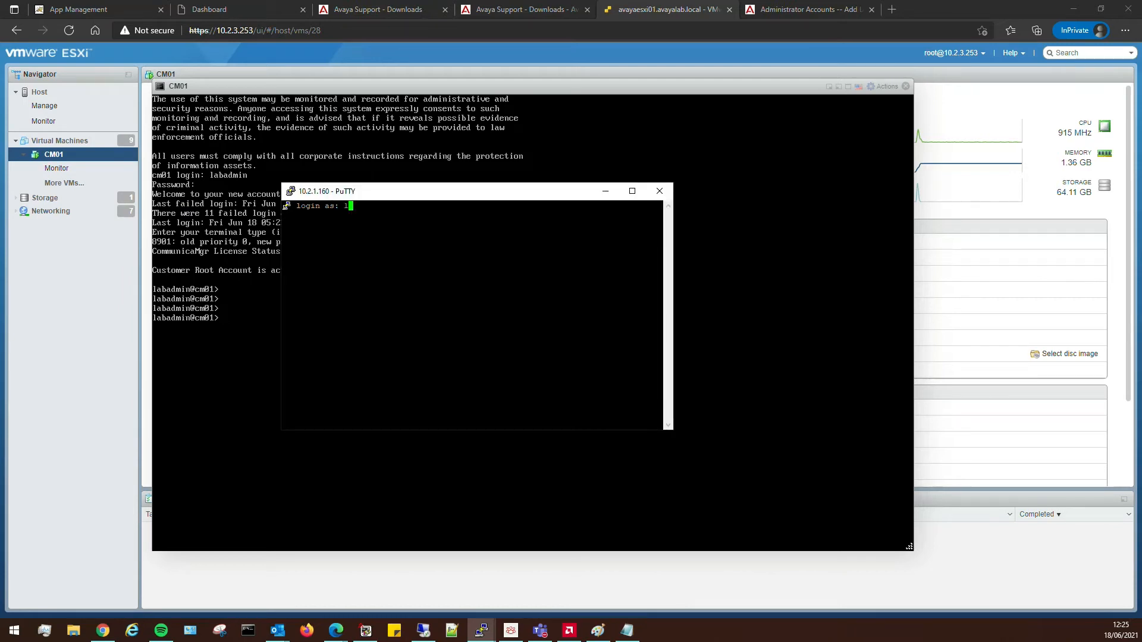
key("Return")
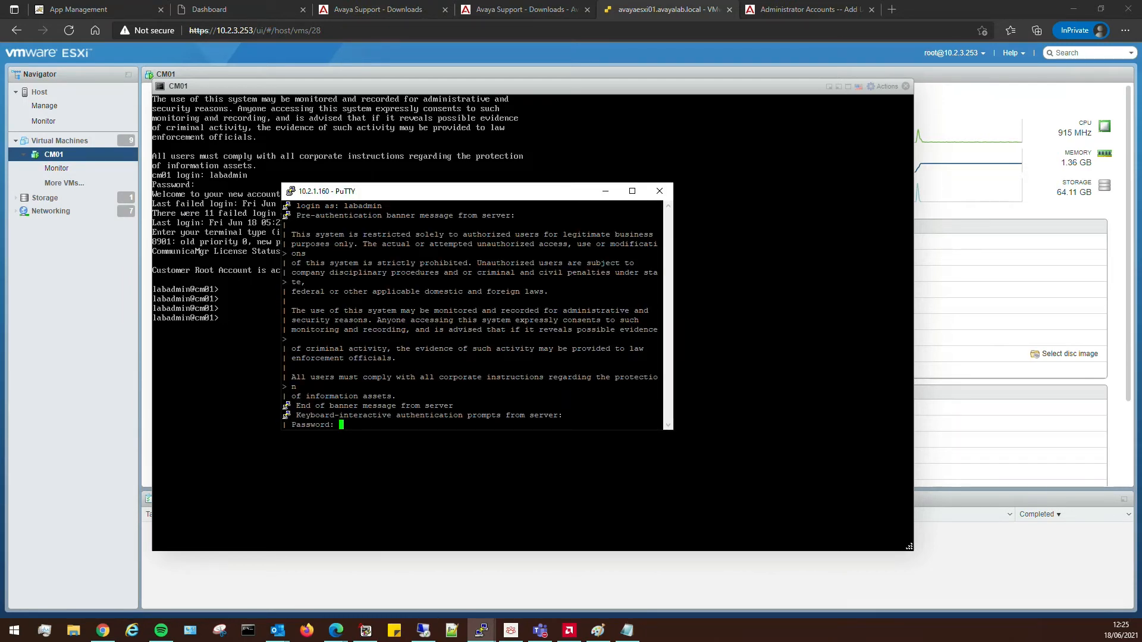
key("Return")
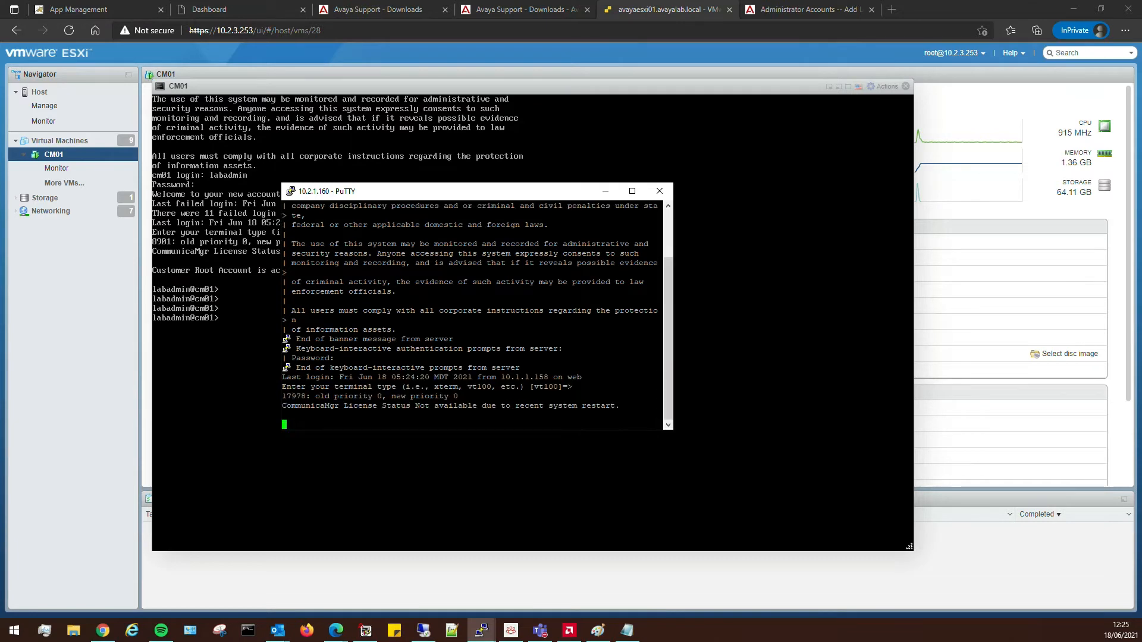
key("Return")
key("Return")
key("Return")
key("Return")
key("Return")
key("Return")
key("Return")
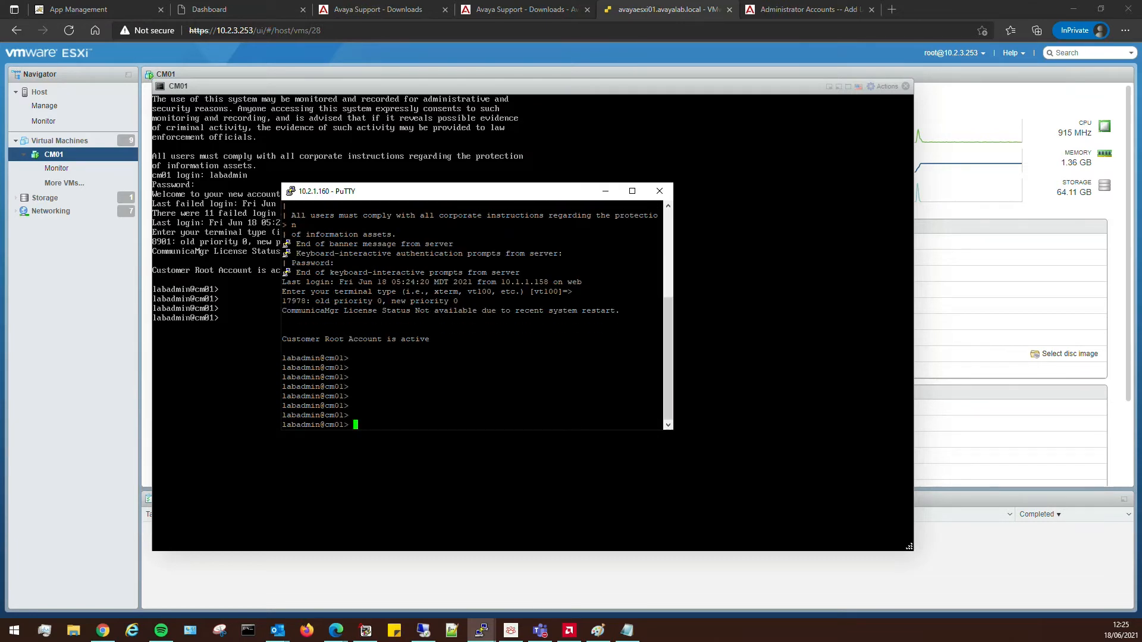
Create the dadmin login with cmuseradd and set its password with cmpasswd dadmin.
type("cmuseradd dadmin")
key("Return")
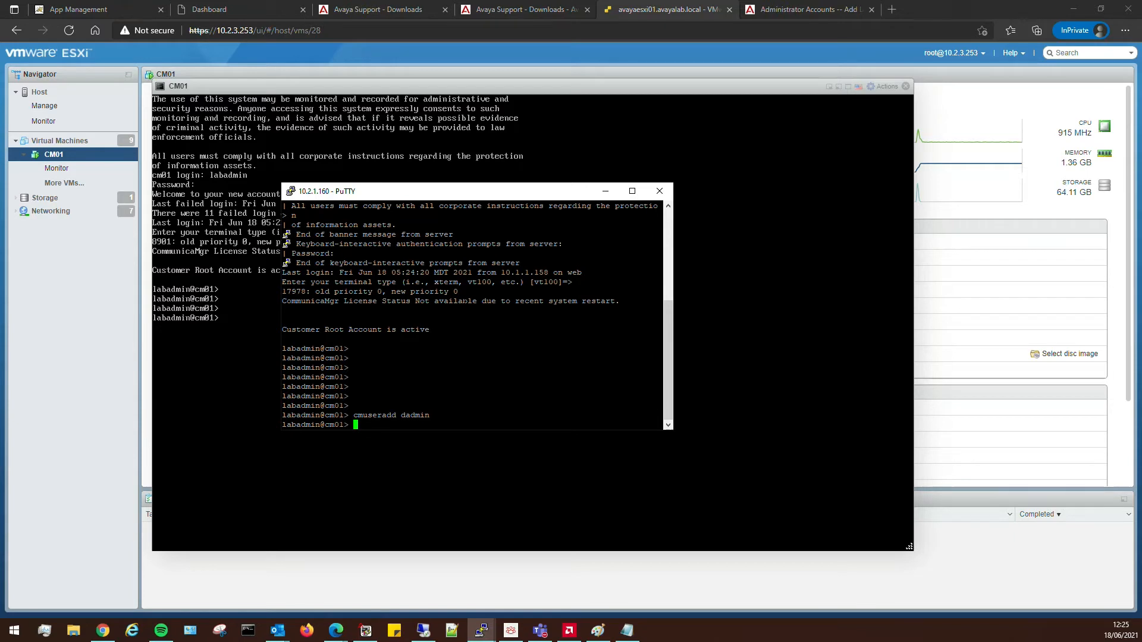
type("cmpasswd dadmin")
key("Return")
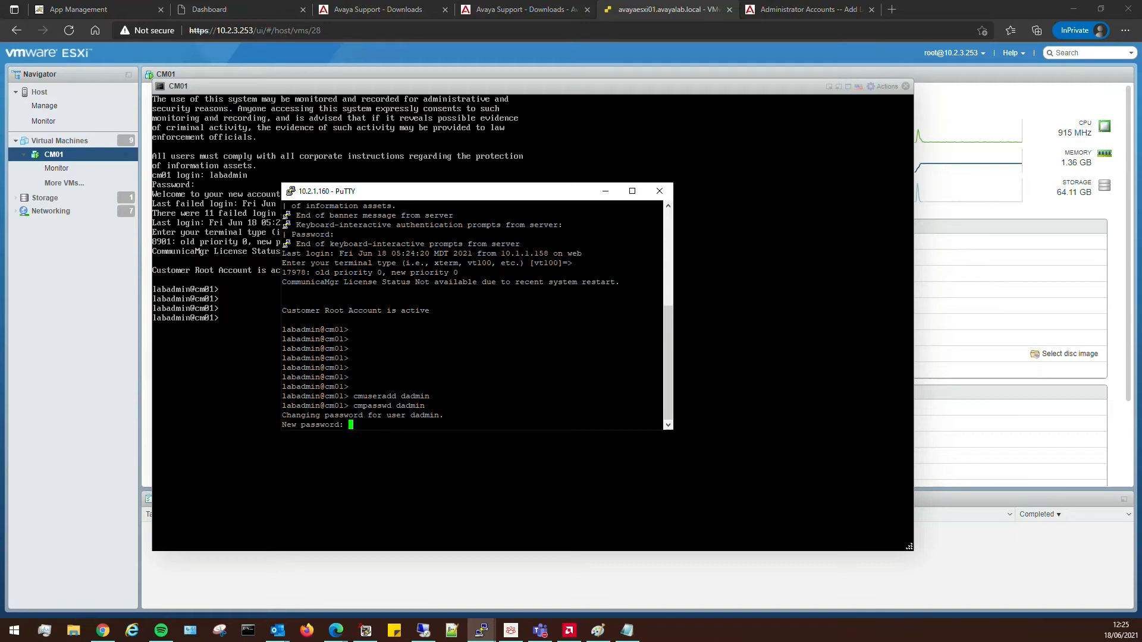
key("Return")
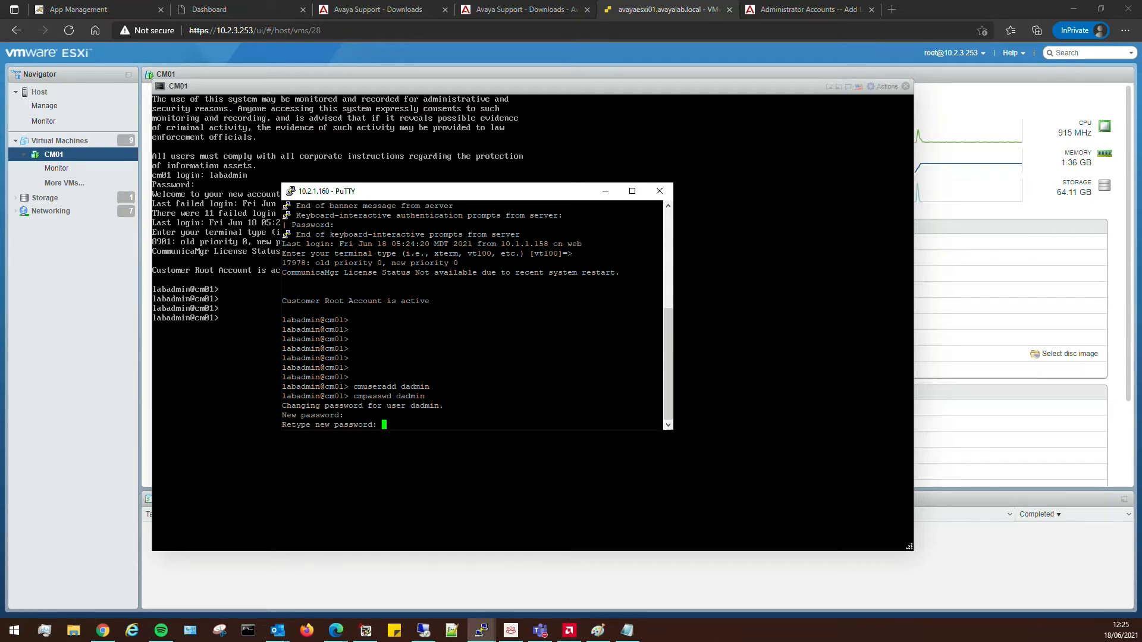
key("Return")
key("Return")
key("Return")
key("Return")
key("Return")
key("Return")
key("Return")
key("Return")
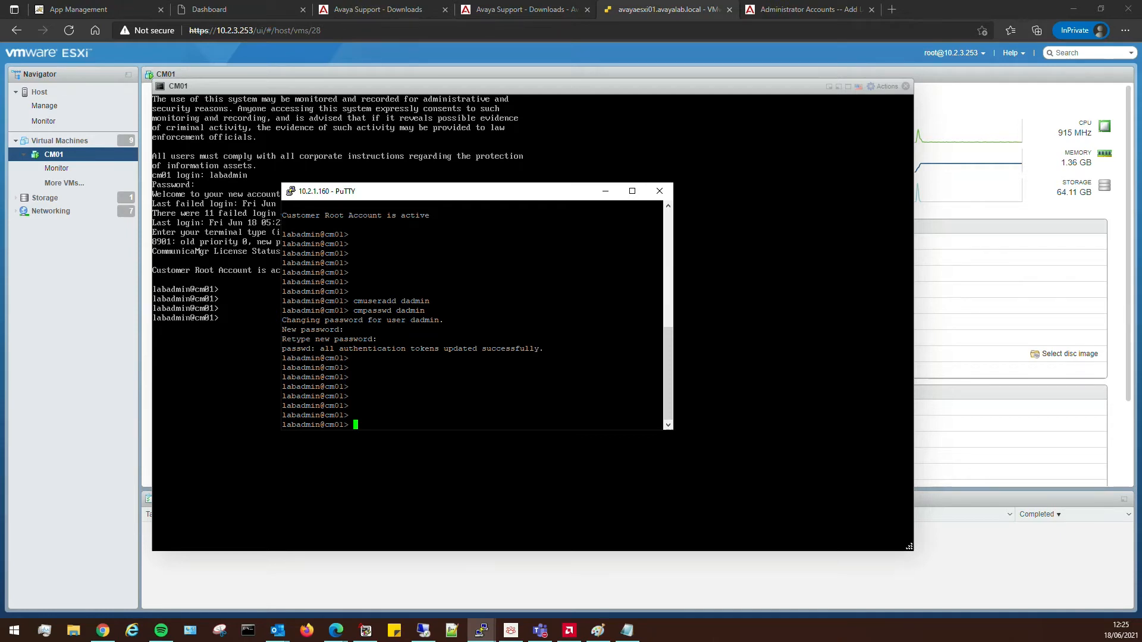
type("cmuseradd super-user sysman")
Create super-user sysman and set its password with cmpasswd sysman.
key("Return")
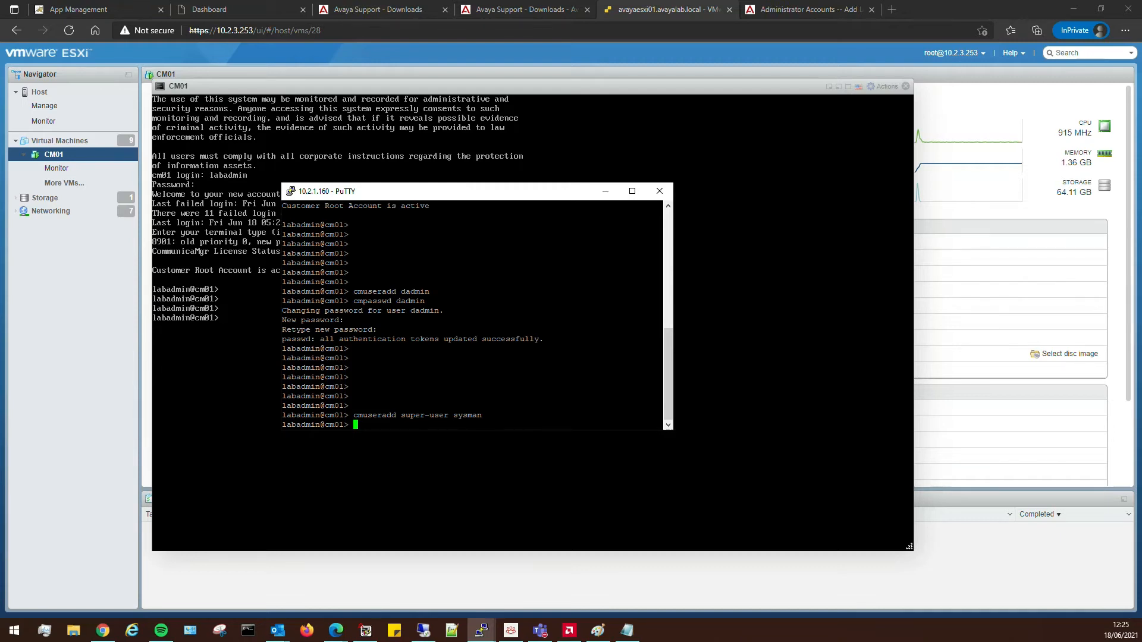
type("cmpasswd sysman")
key("Return")
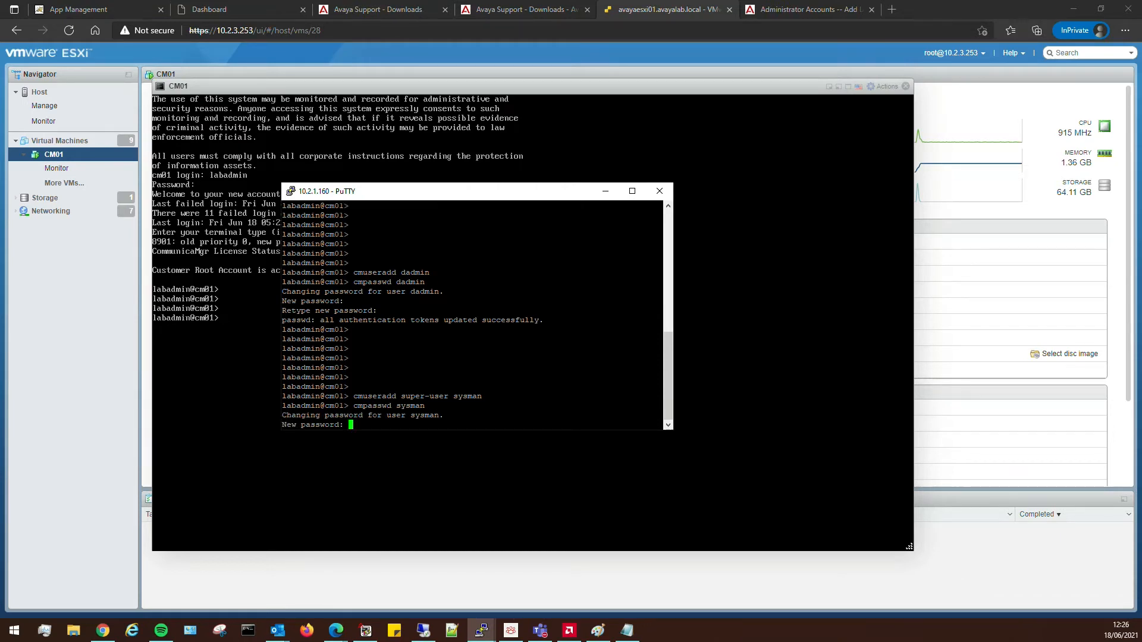
key("Return")
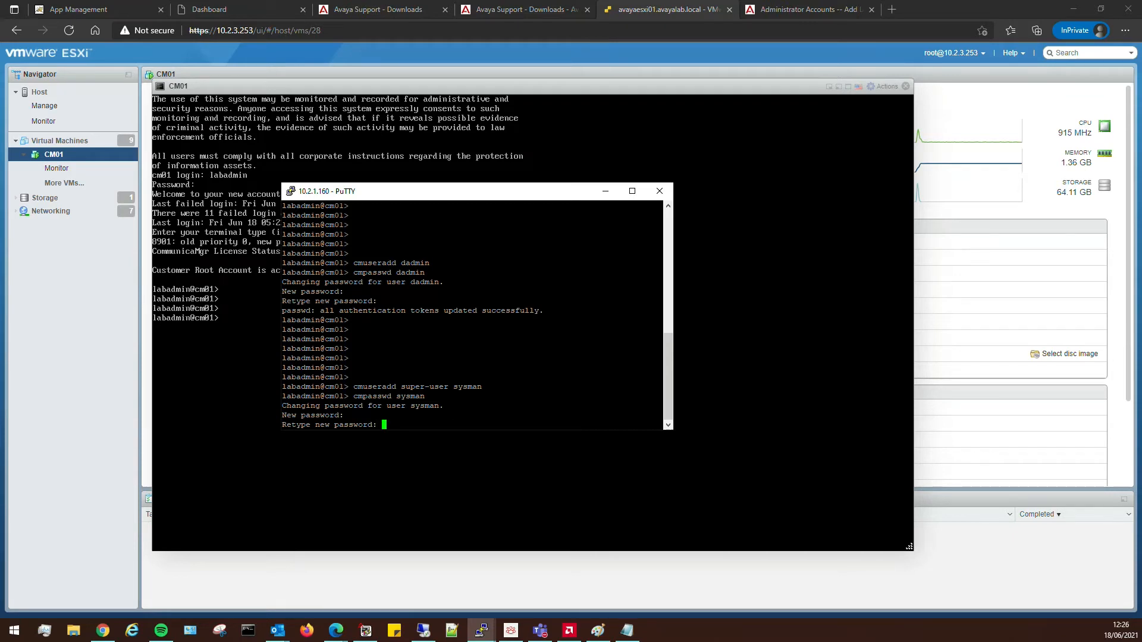
key("Return")
key("Return")
key("Return")
key("Return")
key("Return")
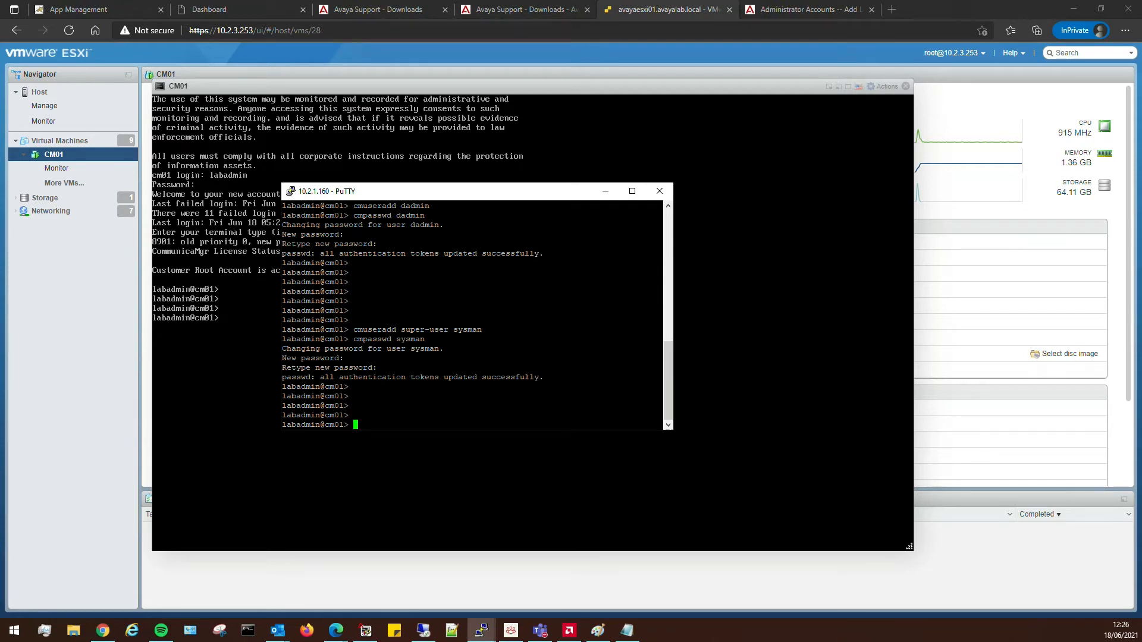
Type exit to end the cm01 session and close PuTTY.
type("e")
key("BackSpace")
type("exit")
key("Return")
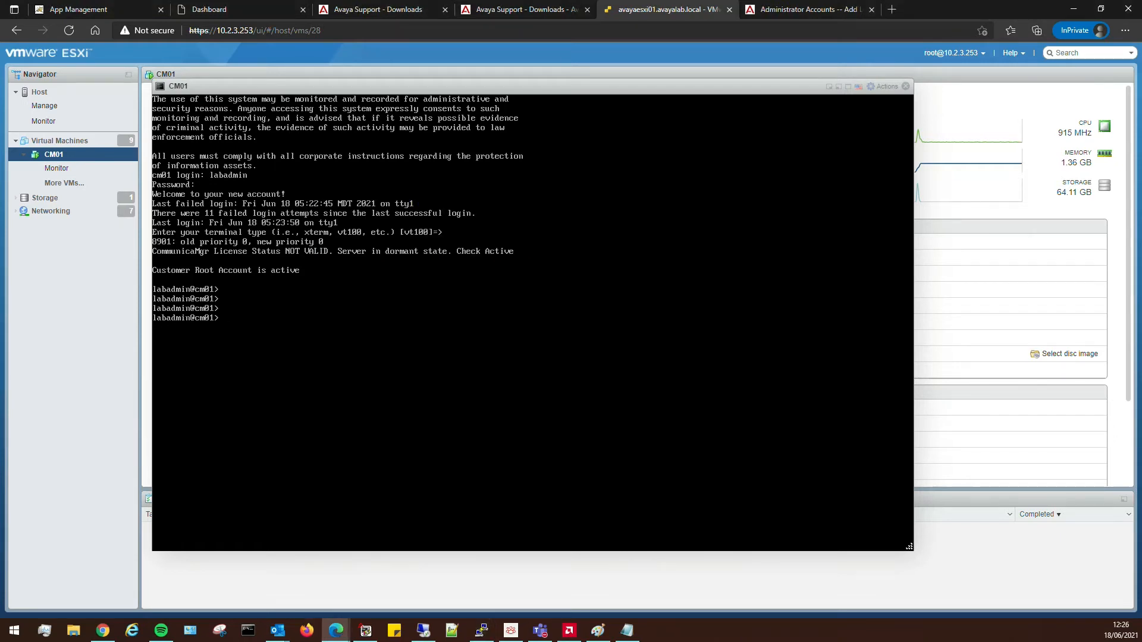
Check the Change Login list for the new dadmin and sysman logins, then go to Server Role.
left_click(795, 10)
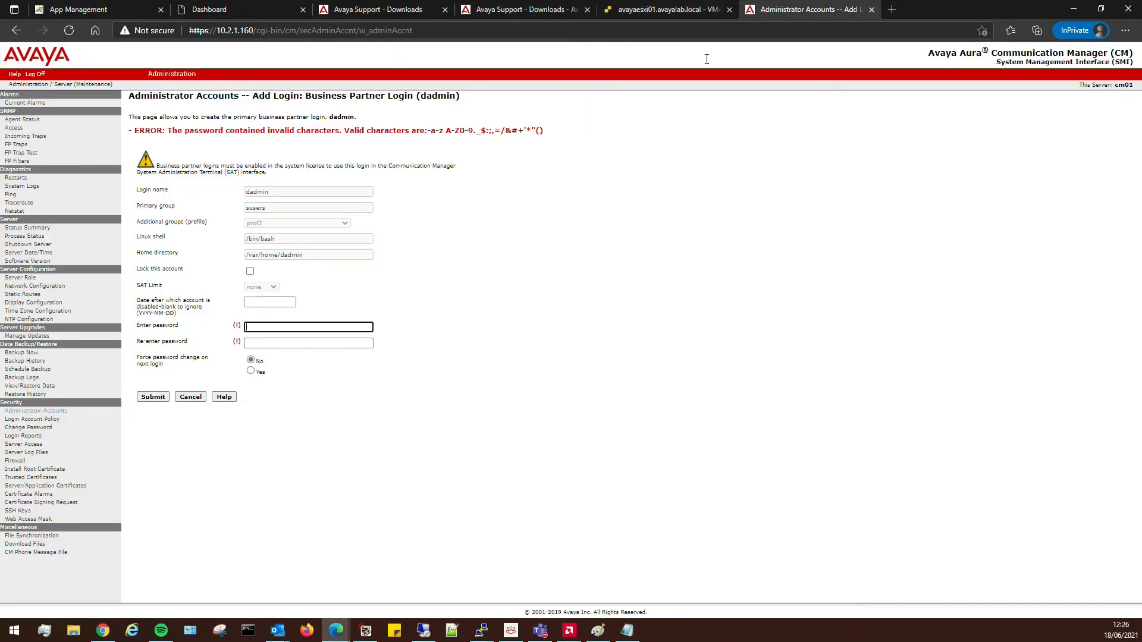
left_click(36, 411)
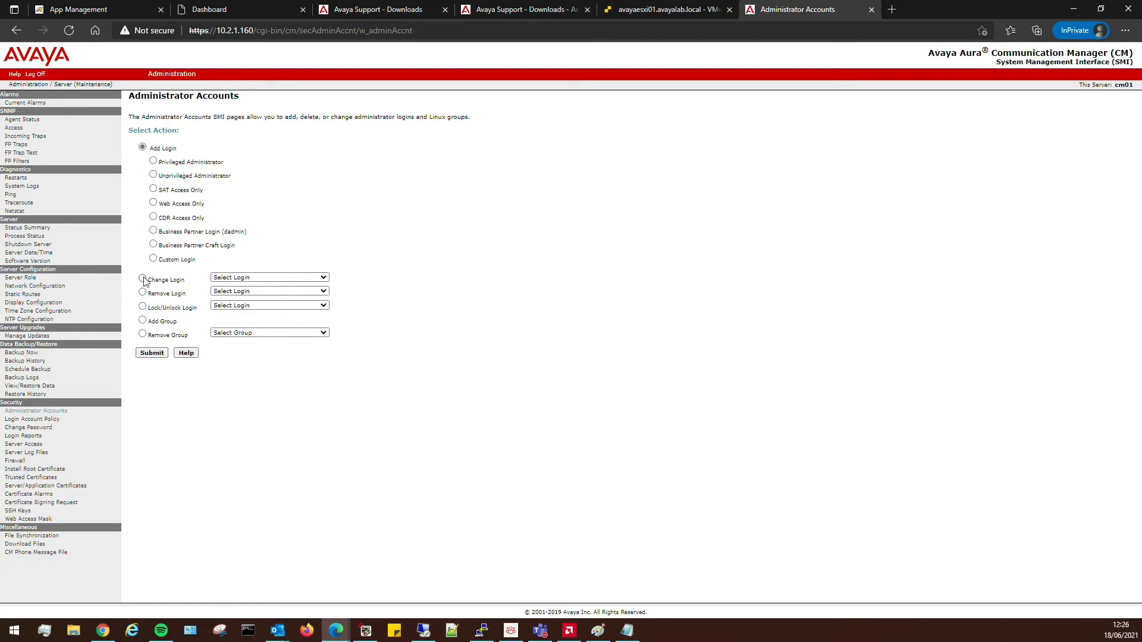
left_click(142, 279)
left_click(238, 278)
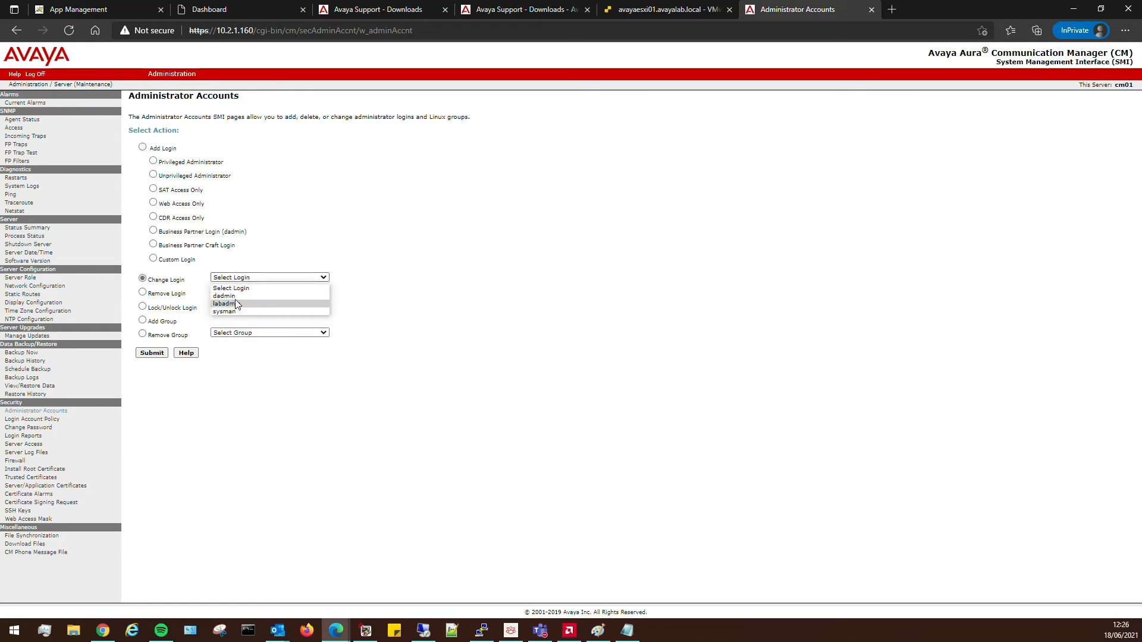
left_click(436, 296)
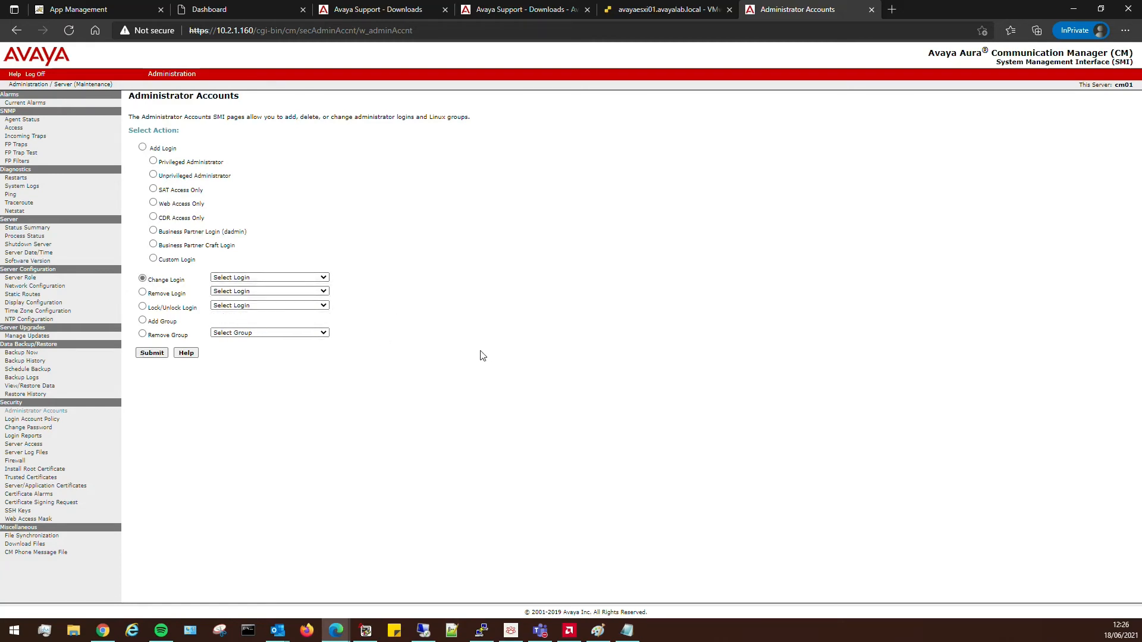
left_click(21, 278)
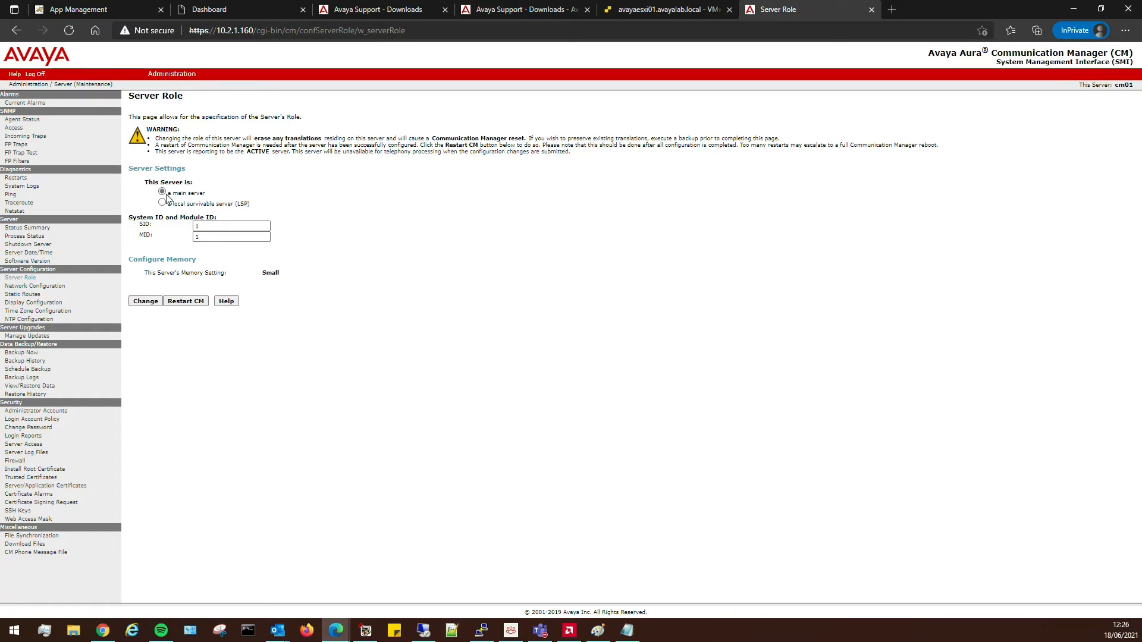
Set DNS Domain to voipworld.co.uk, apply the network configuration, and reopen it after the restart.
left_click(45, 288)
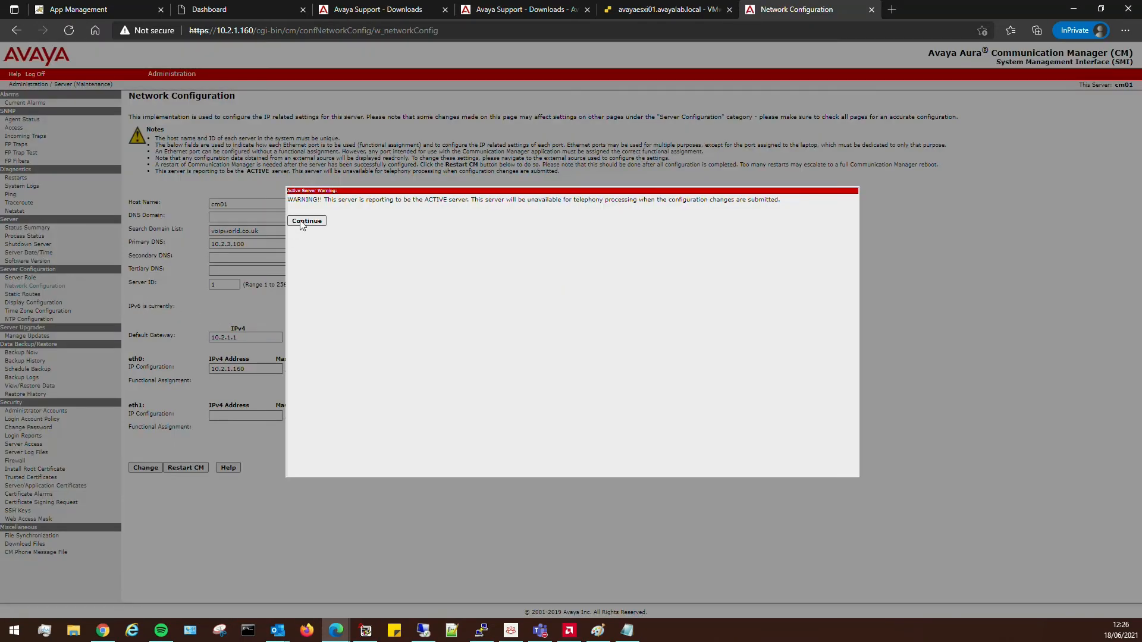
left_click(307, 222)
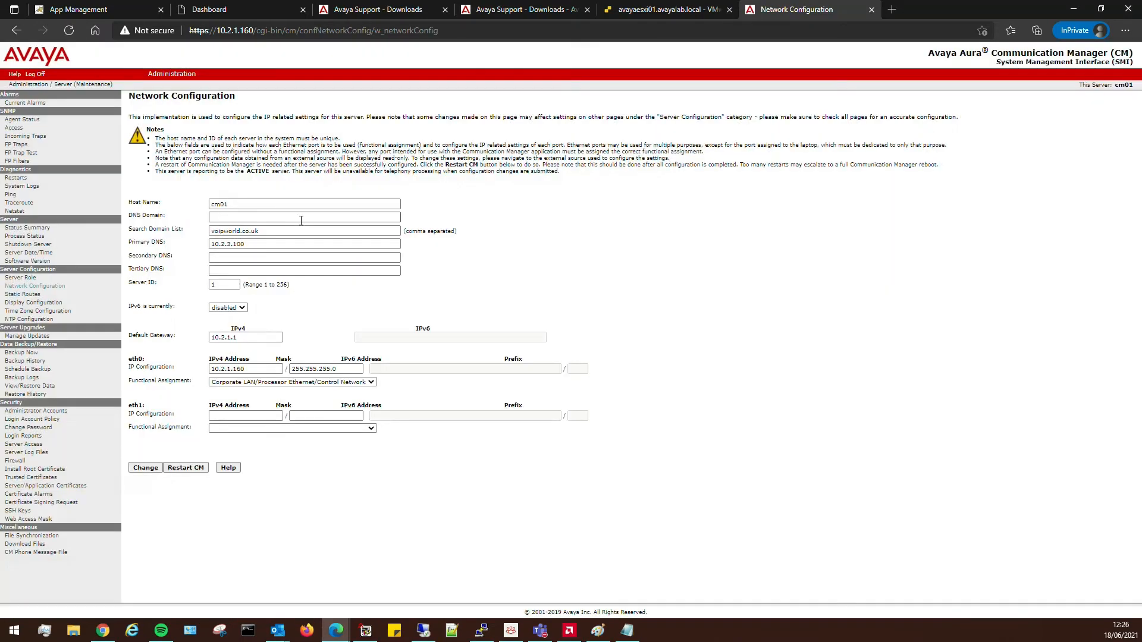
left_click(228, 218)
key("Tab")
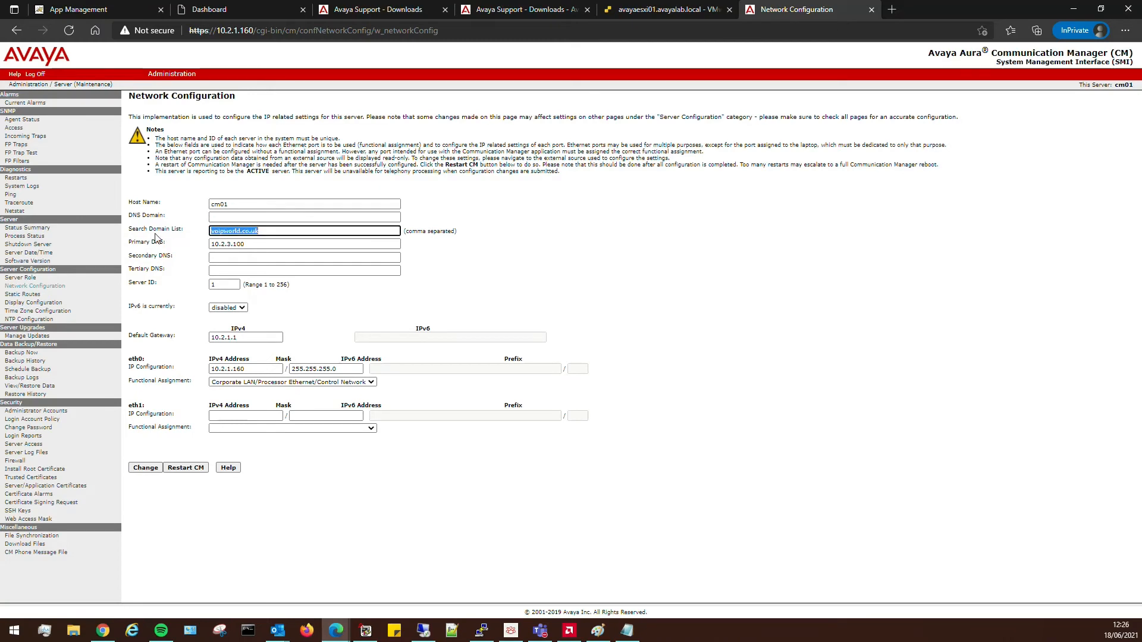
key("ctrl+c")
left_click(269, 218)
key("ctrl+v")
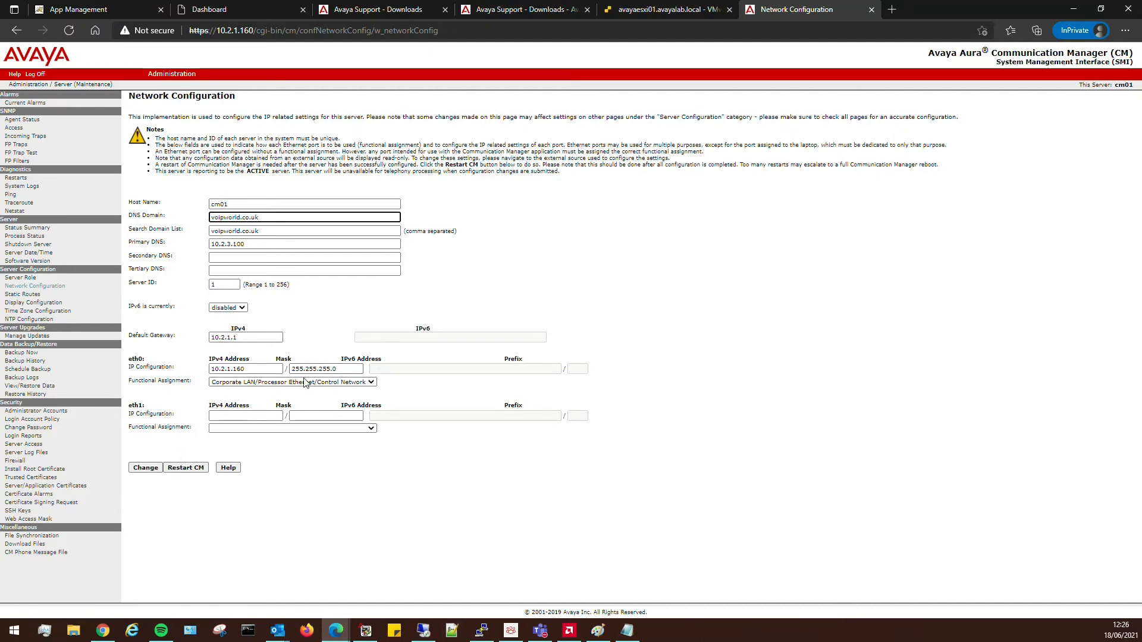
left_click(146, 468)
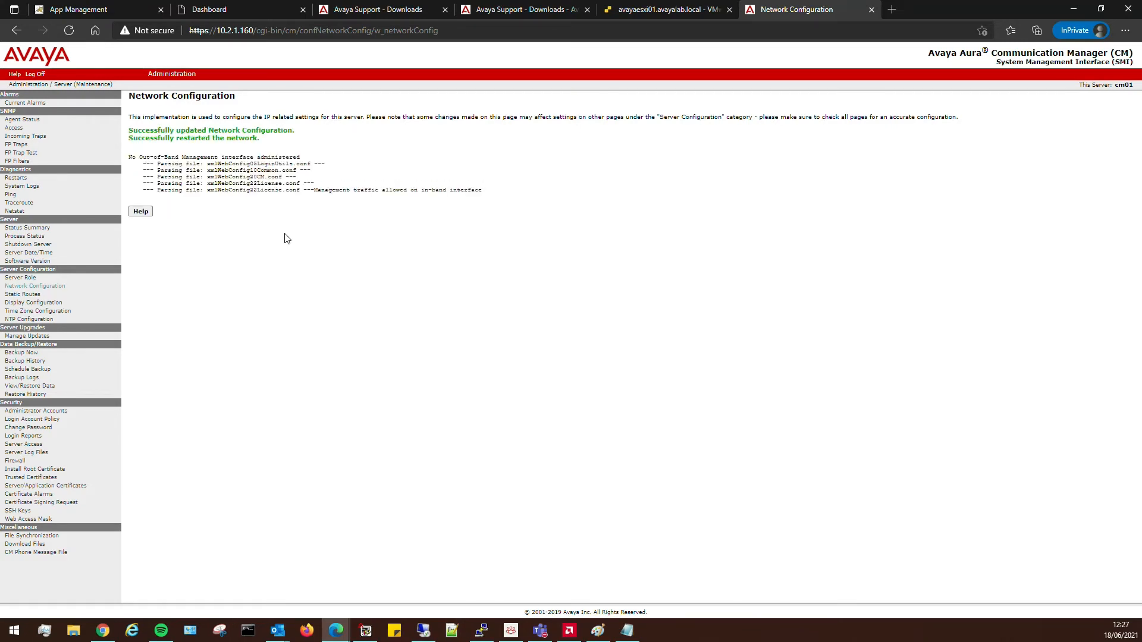
left_click(42, 289)
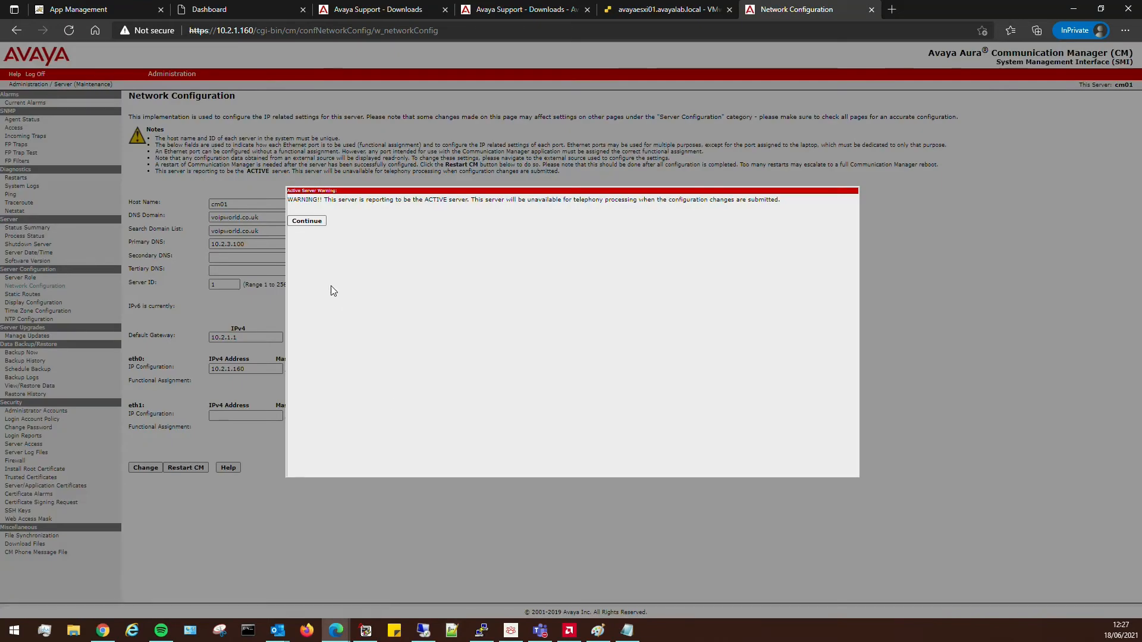
left_click(315, 224)
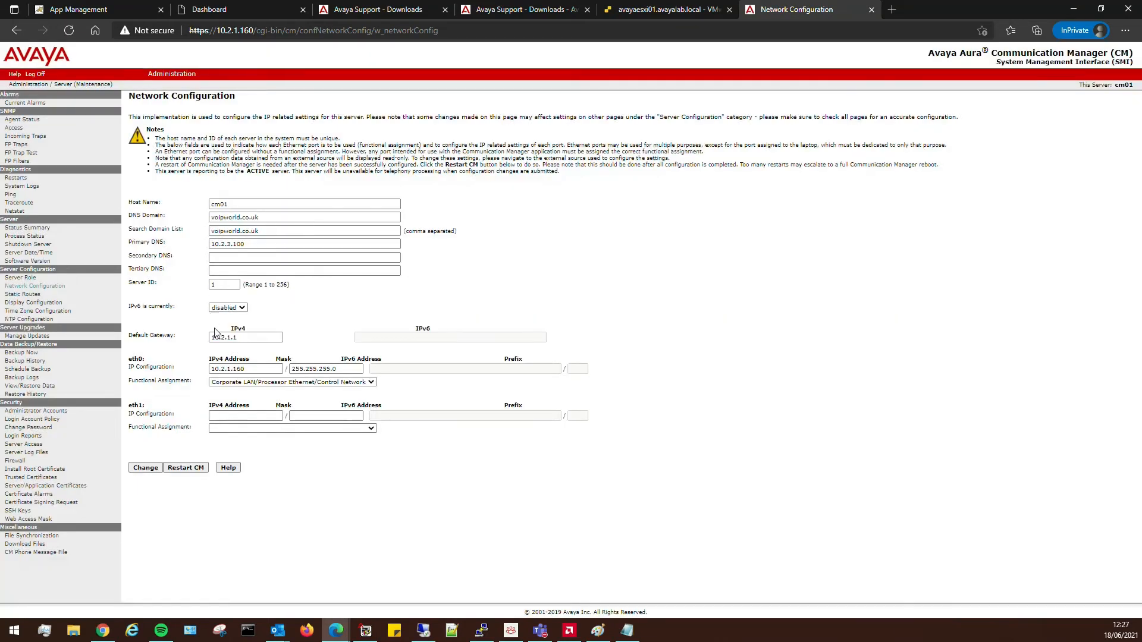
Select Europe/London as the server time zone and apply it.
left_click(35, 311)
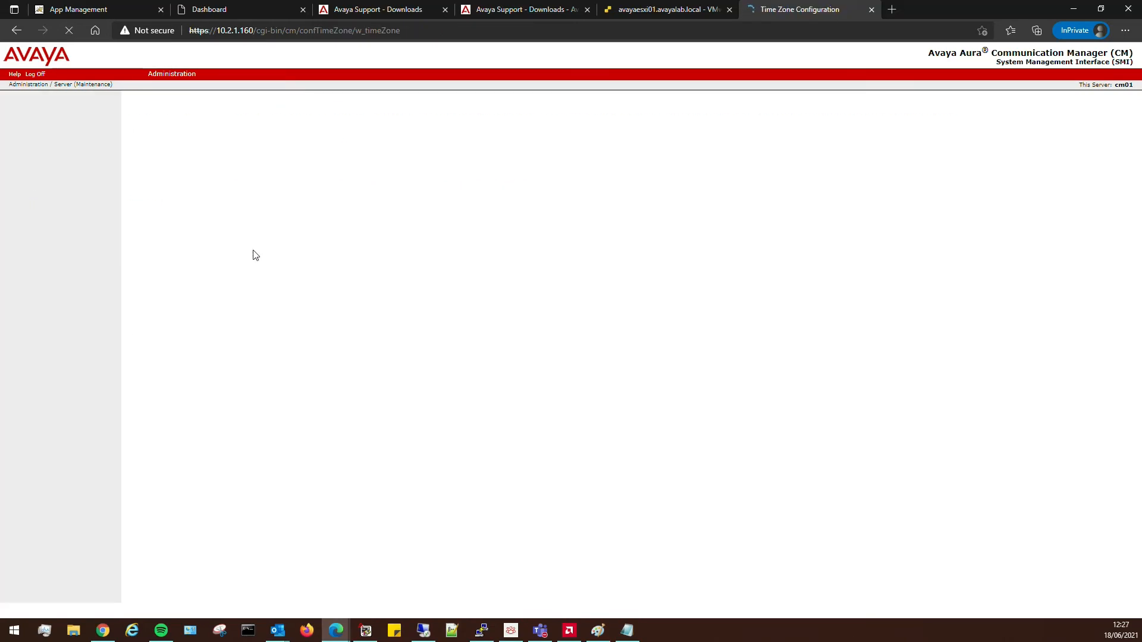
left_click_drag(243, 198, 250, 217)
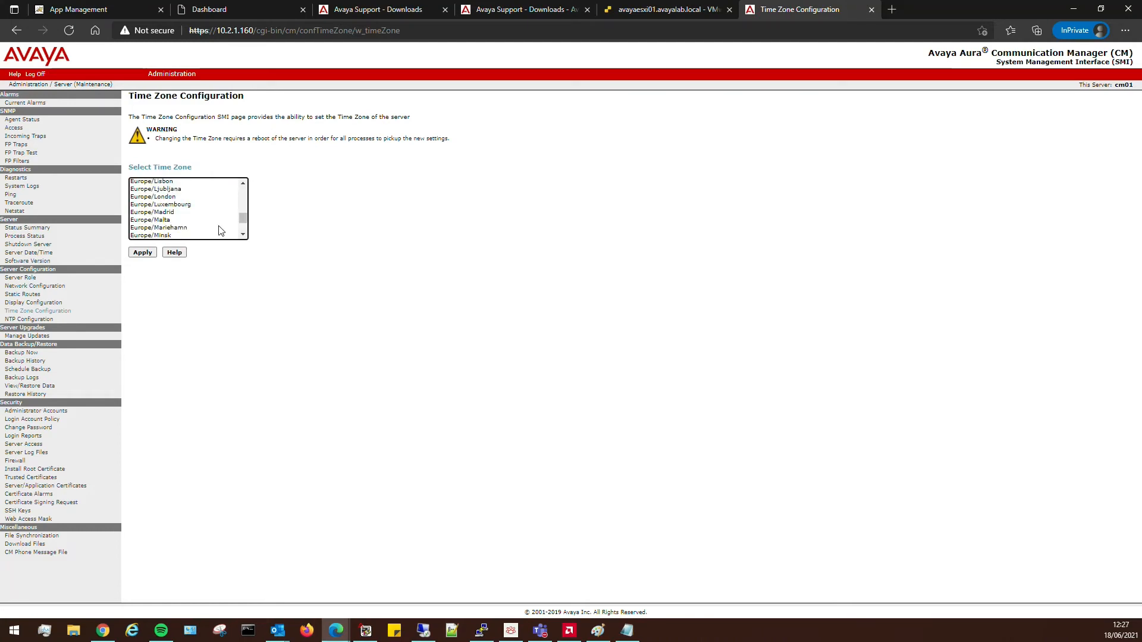
left_click(171, 197)
left_click(148, 253)
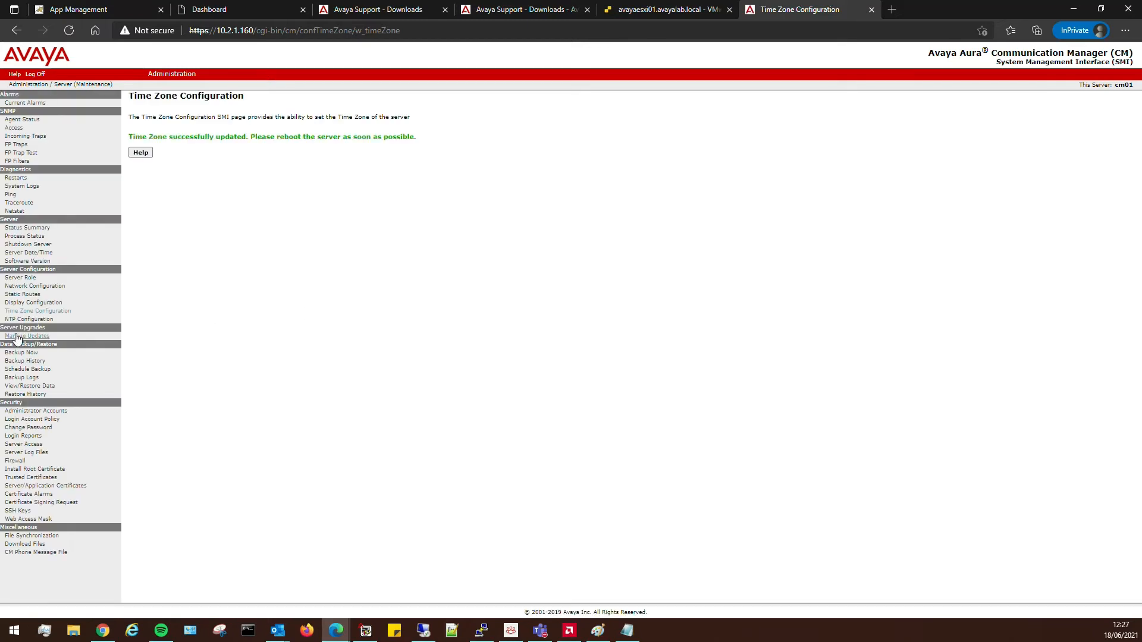
left_click(40, 322)
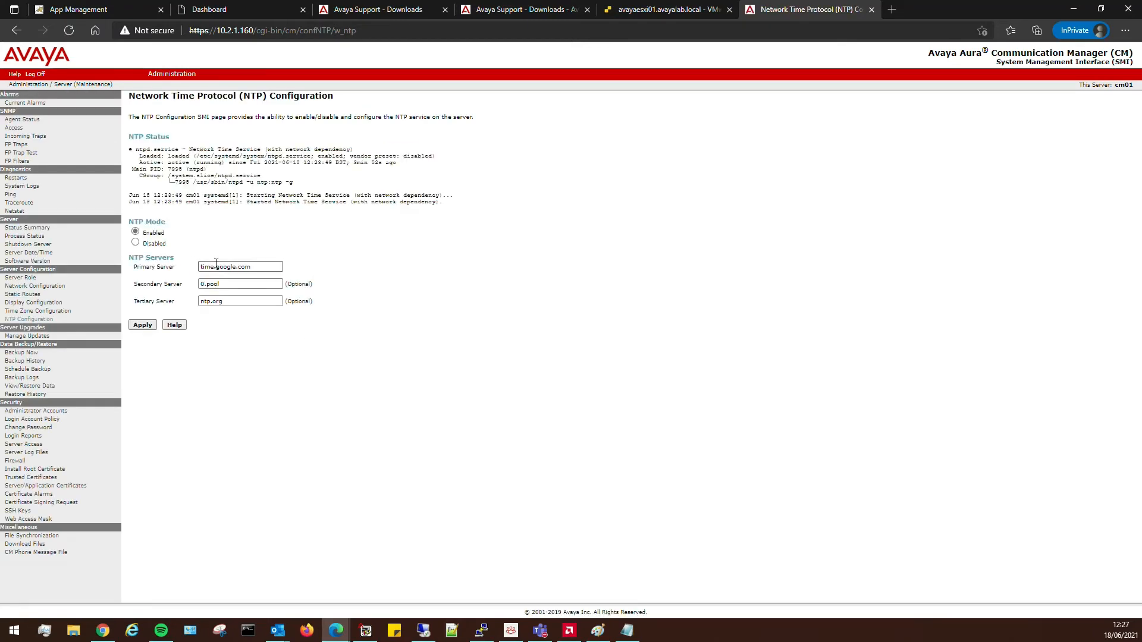
Set NTP servers to 0.pool.ntp.org and 1.pool.ntp.org, apply, and check the server date/time.
left_click_drag(247, 300, 110, 302)
key("BackSpace")
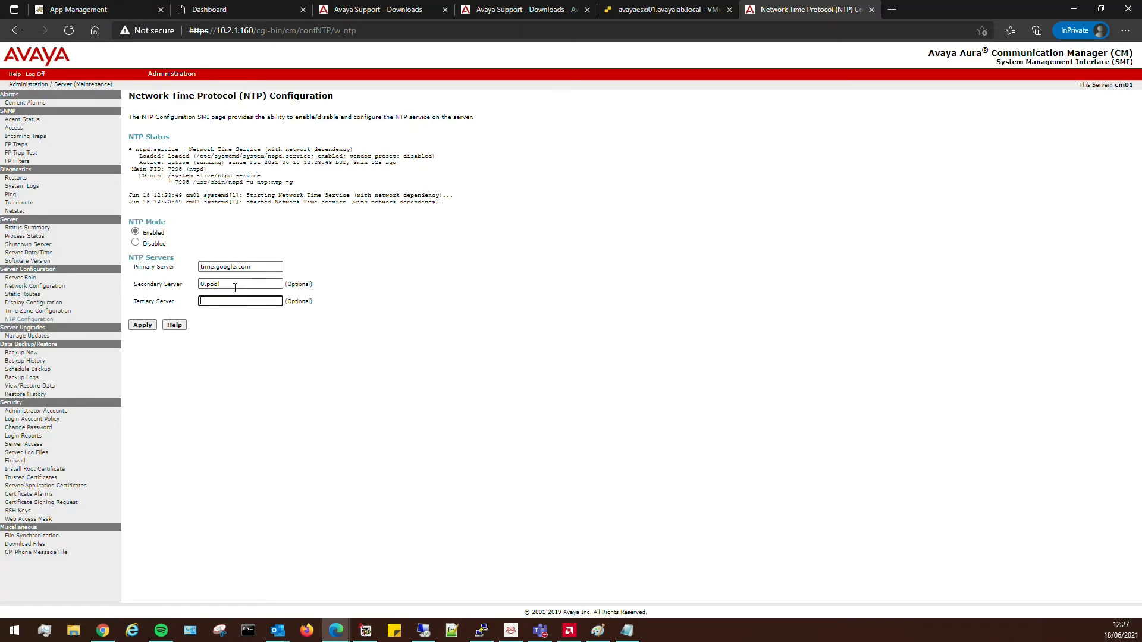
left_click(239, 284)
type(".ntp.org")
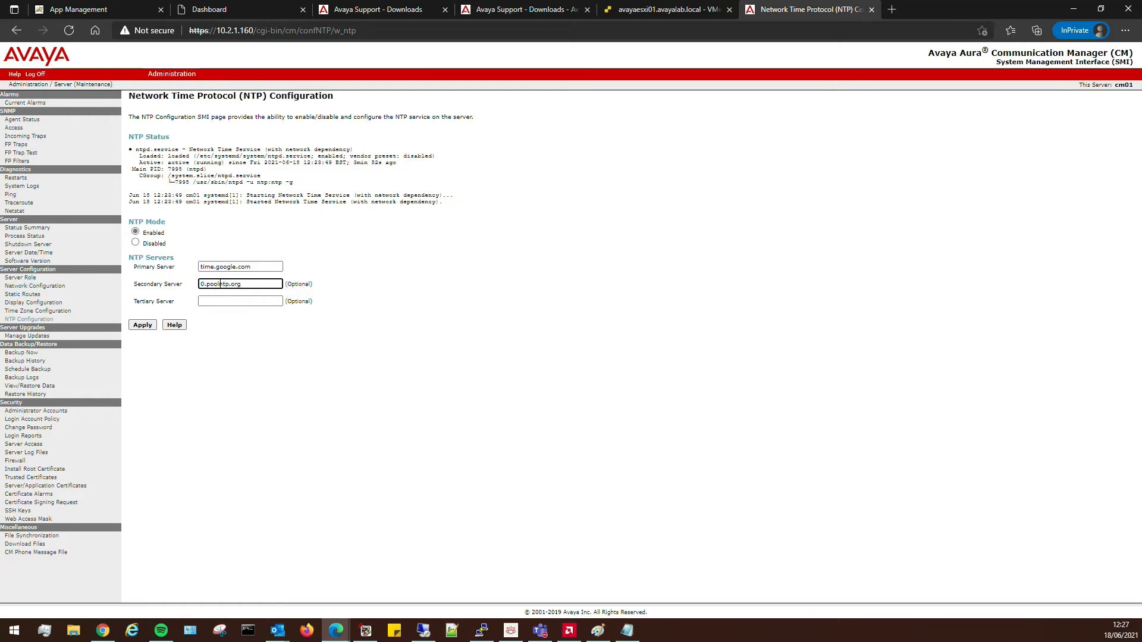
type(".")
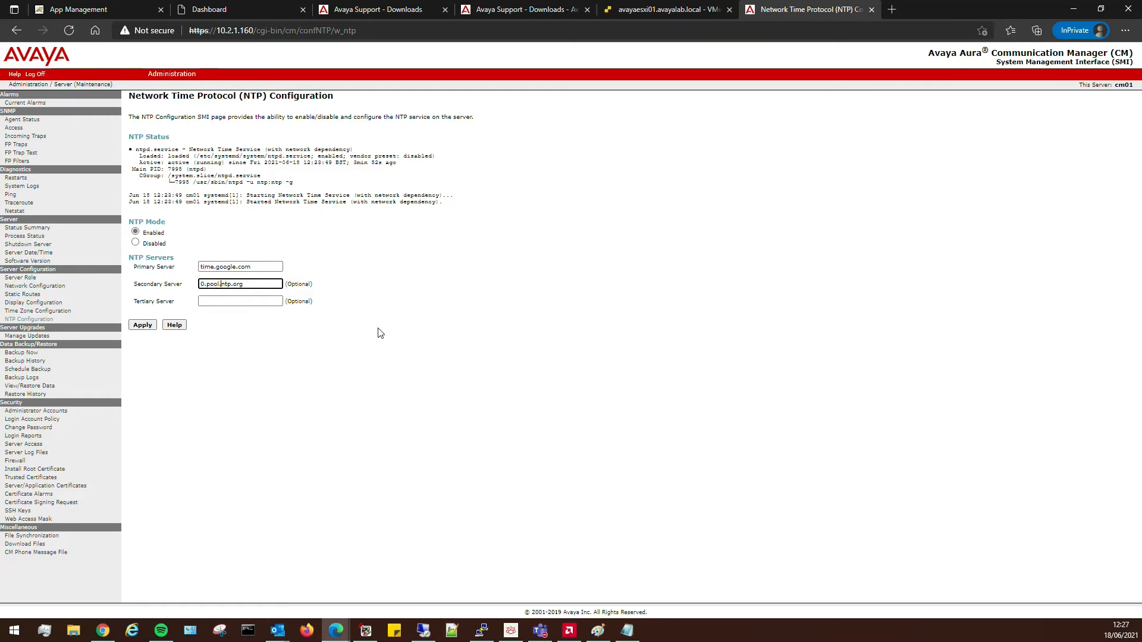
left_click(219, 302)
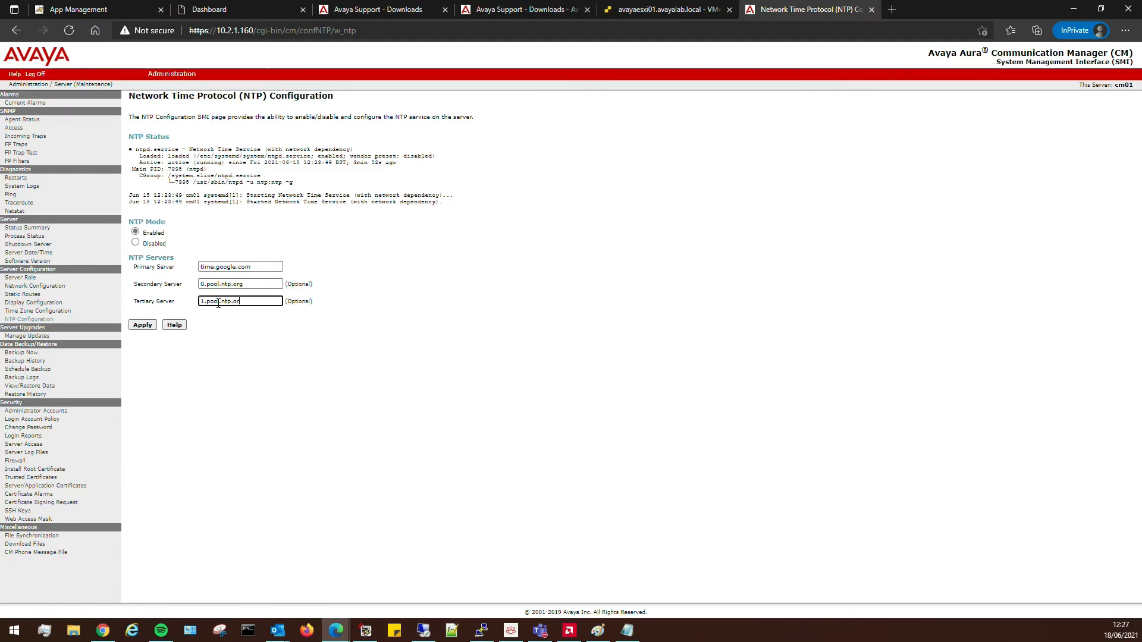
type("g")
left_click(143, 325)
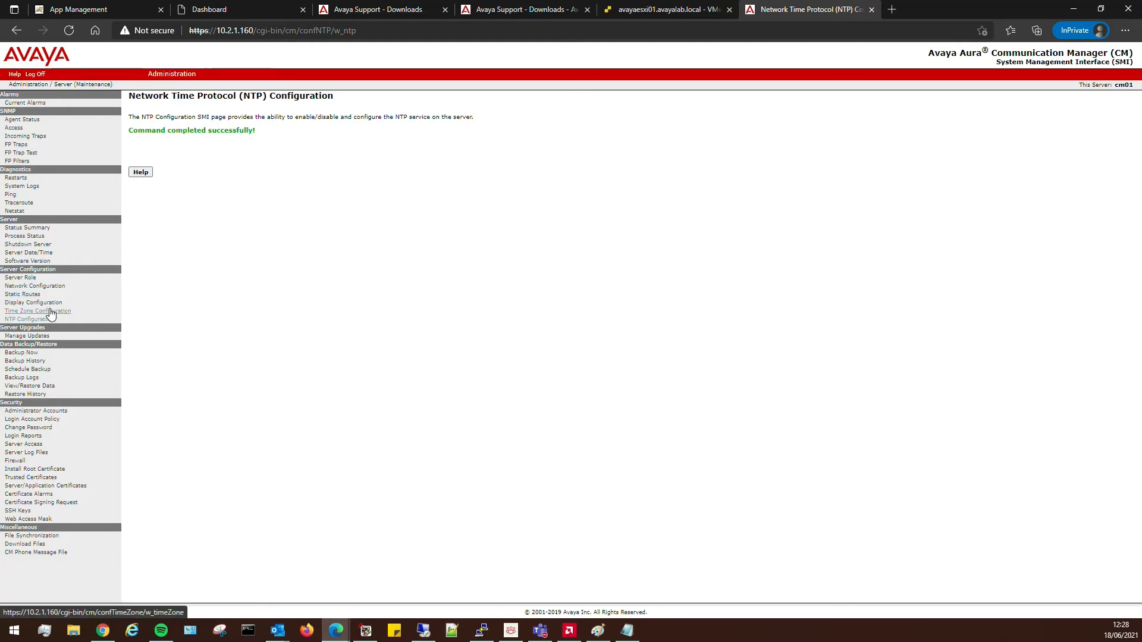
left_click(45, 262)
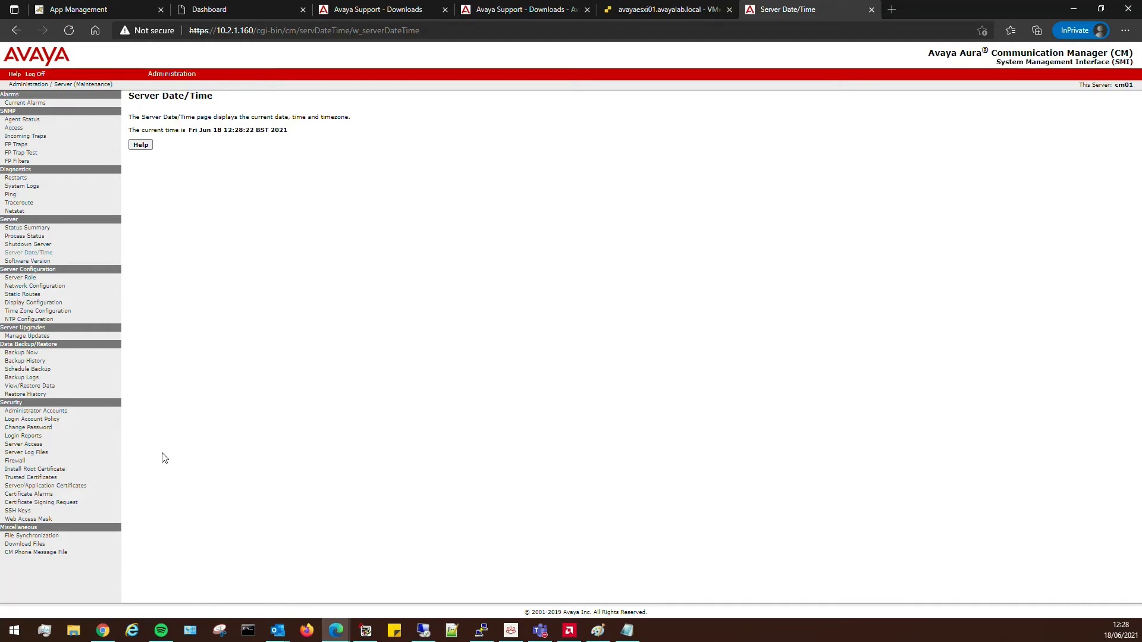
left_click(237, 11)
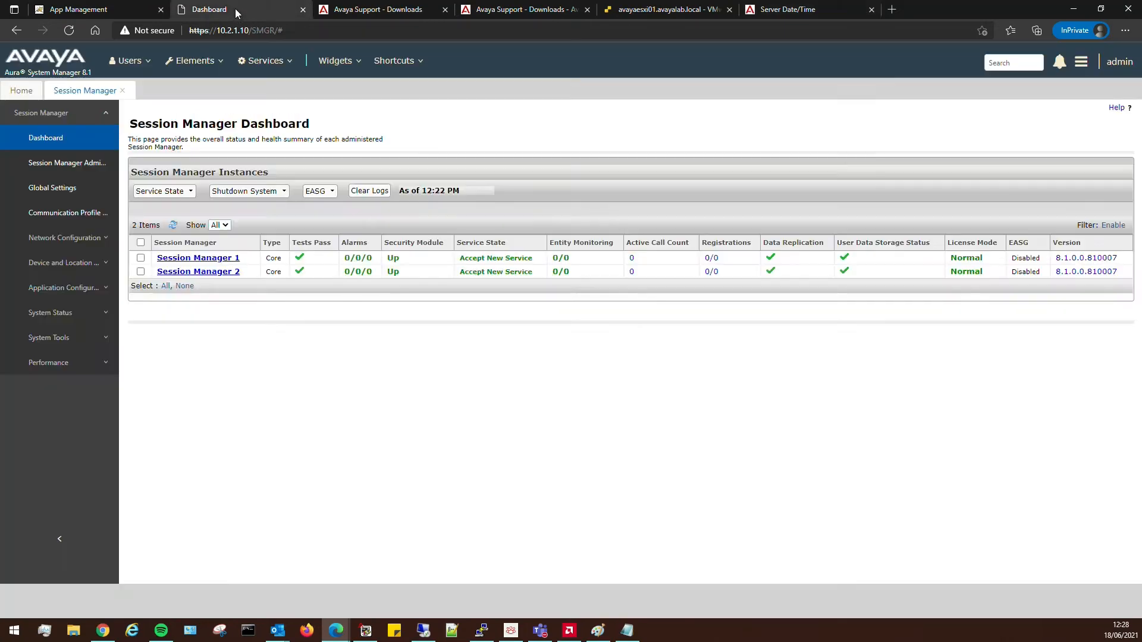
Download the root CA certificate as a PEM file from the Certificate Authority's CA Structure & CRLs page.
left_click(284, 61)
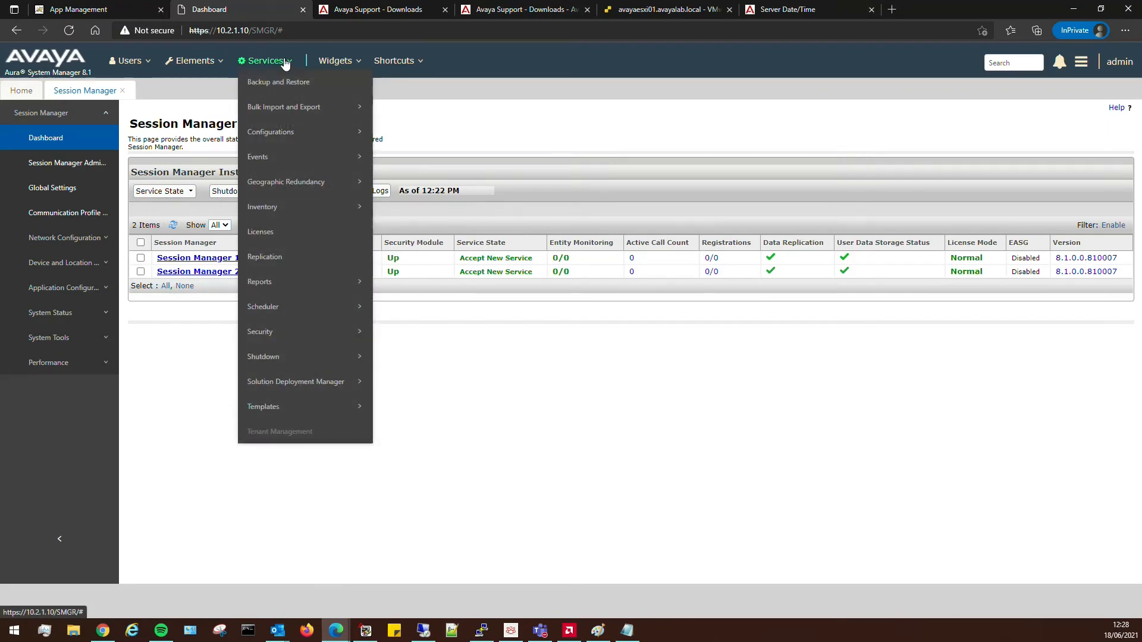
mouse_move(284, 206)
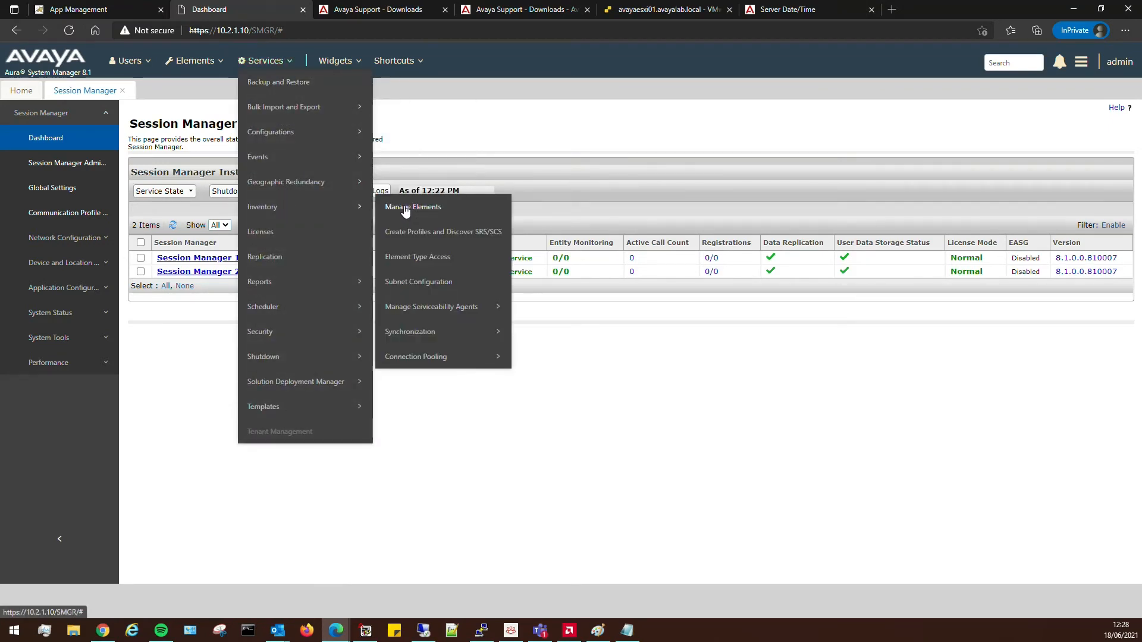
mouse_move(286, 333)
mouse_move(452, 336)
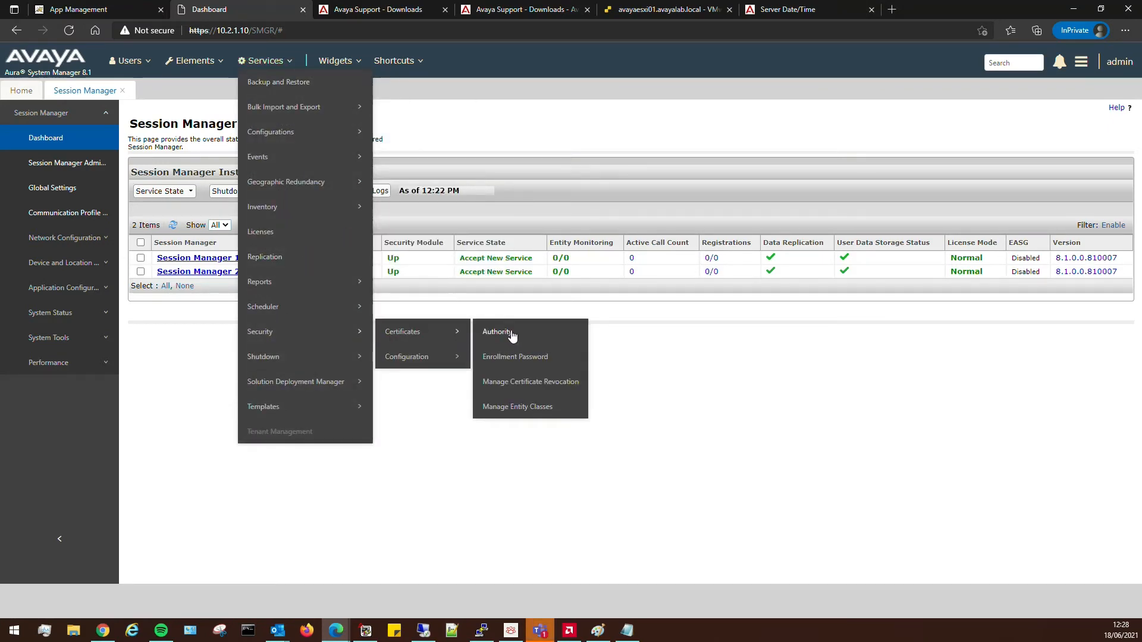
left_click(491, 333)
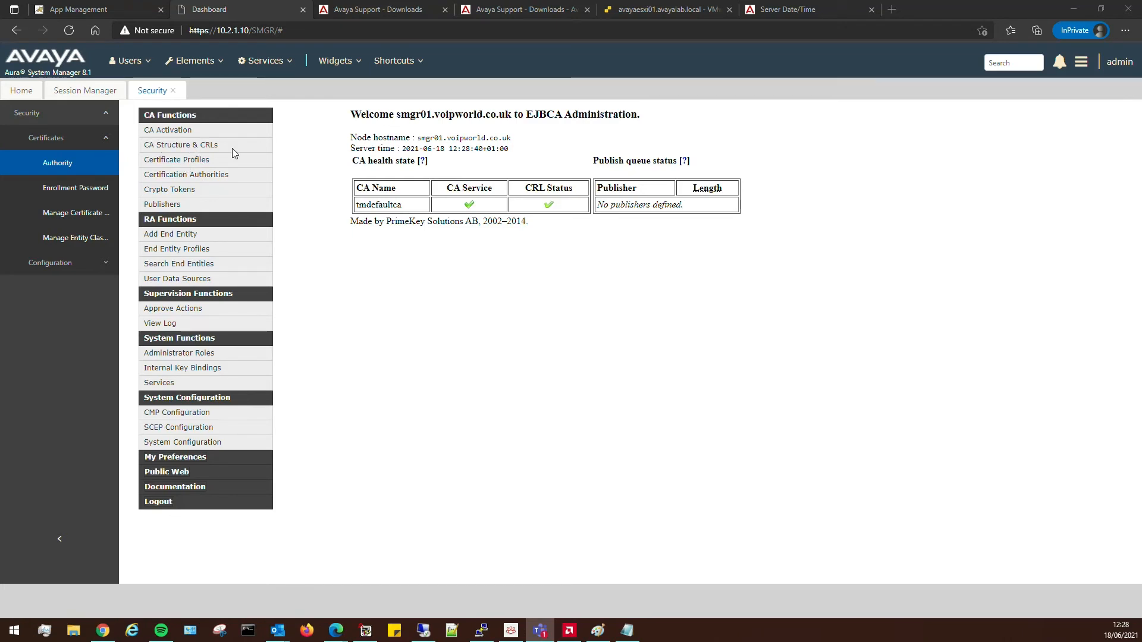
left_click(189, 148)
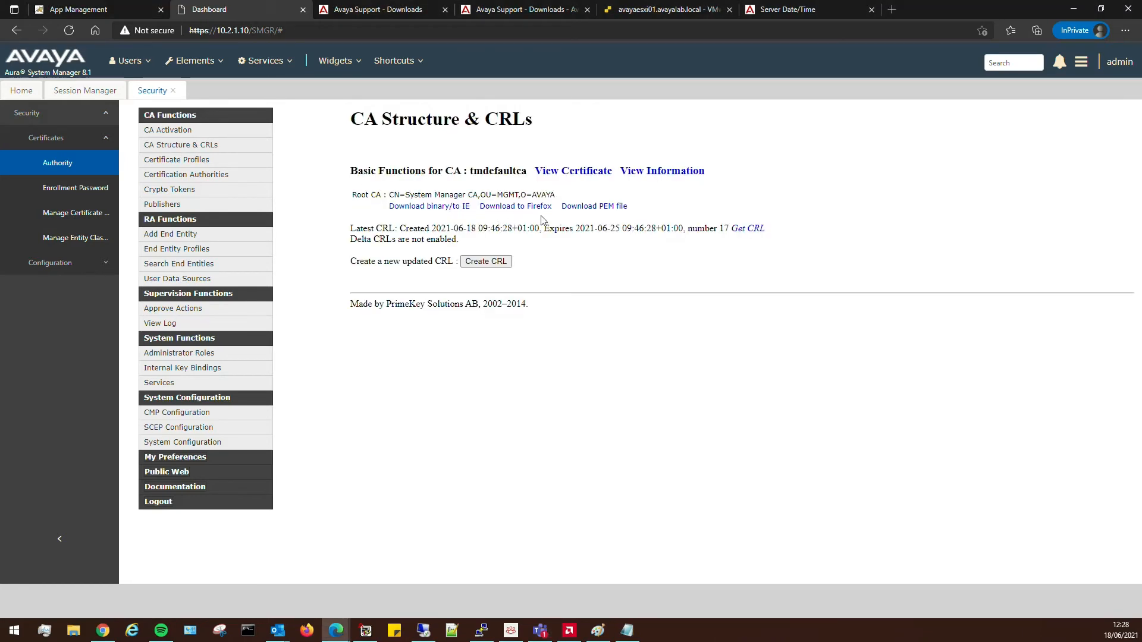
left_click(572, 206)
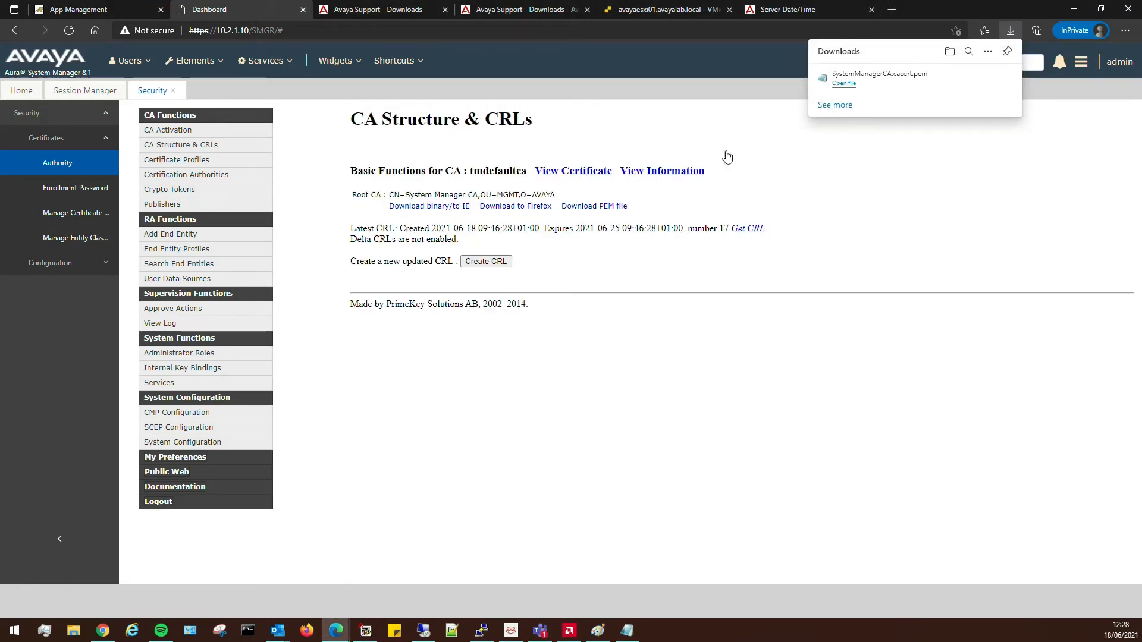
Open the downloaded SystemManagerCA.cacert.pem and minimize the browser to show the desktop.
left_click(843, 83)
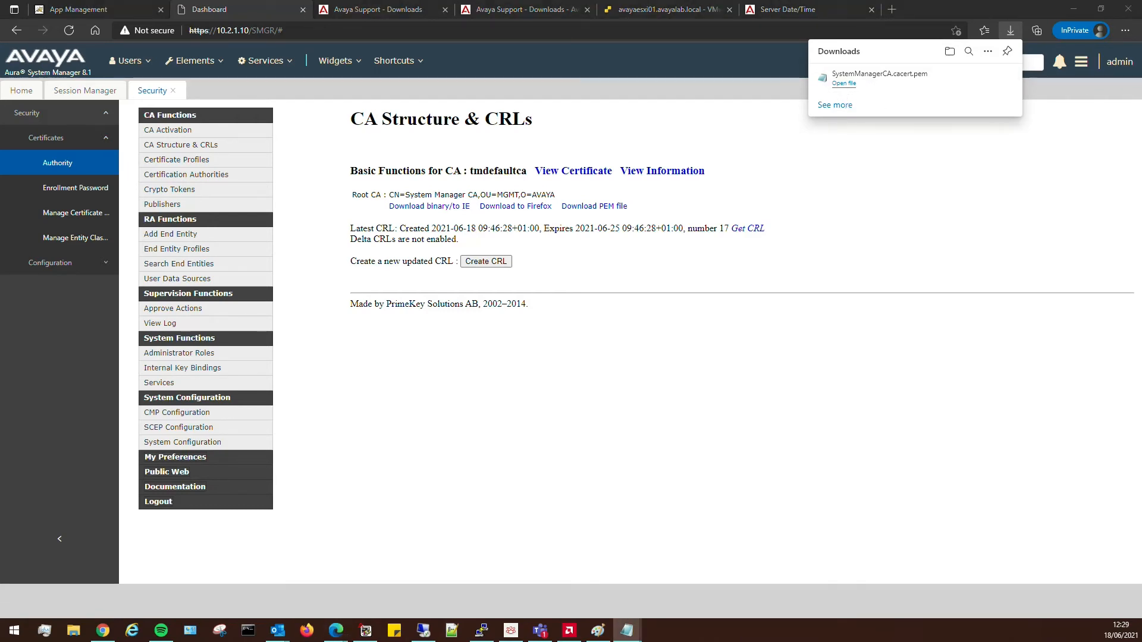
key("alt+Tab")
key("super+e")
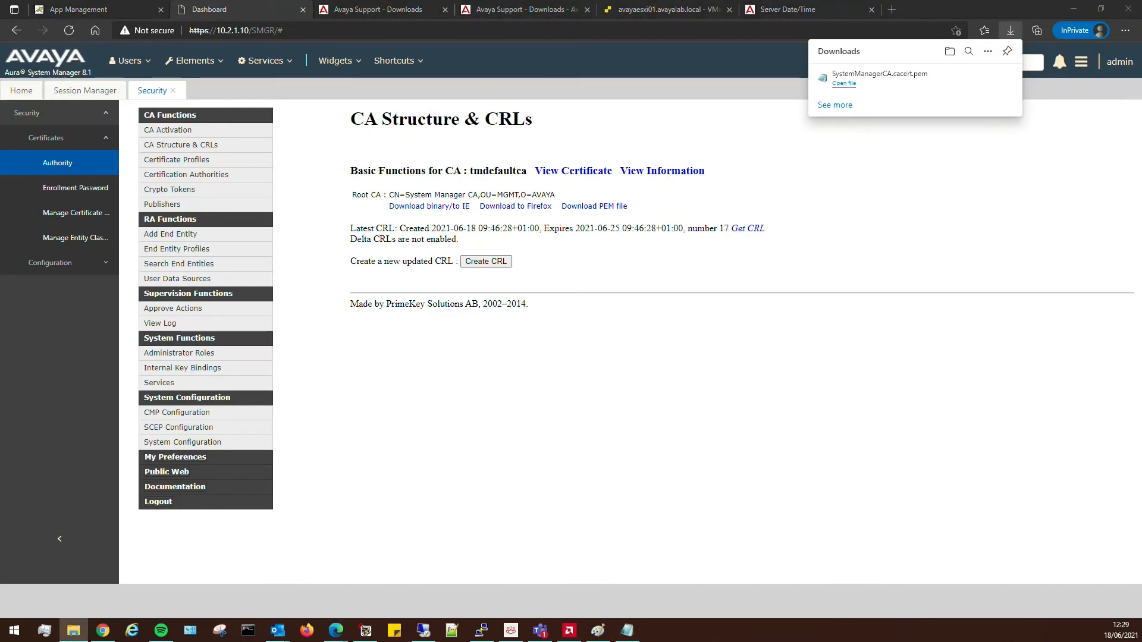
left_click(1073, 9)
left_click(1073, 9)
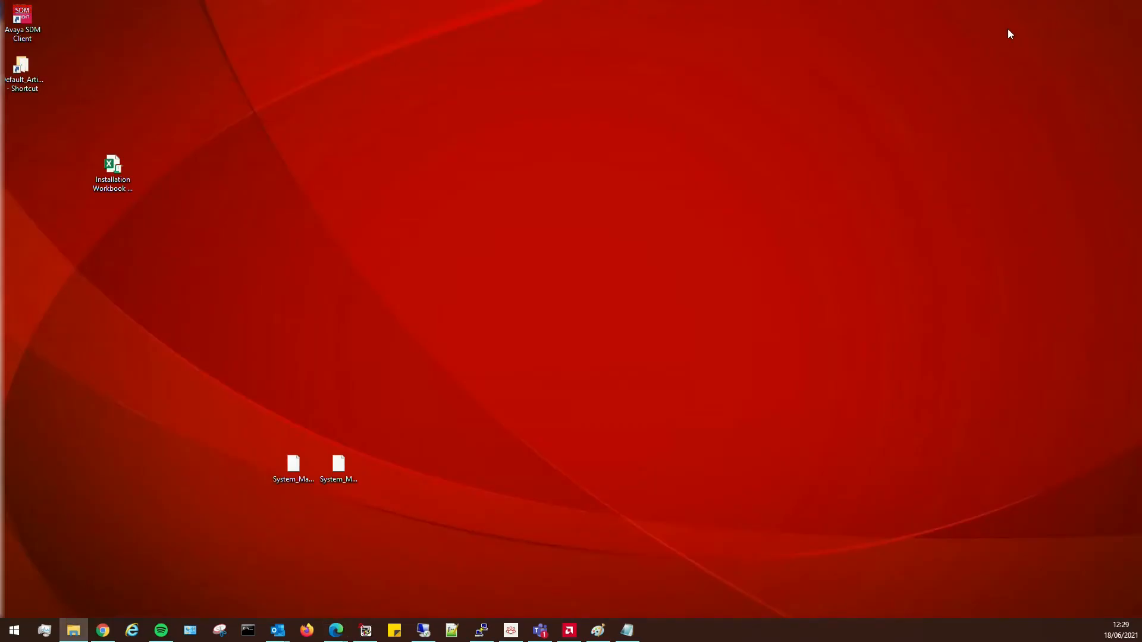
Paste SystemManagerCA.cacert.pem onto the desktop, then return to the Downloads\NEW Explorer window.
right_click(577, 177)
left_click(607, 245)
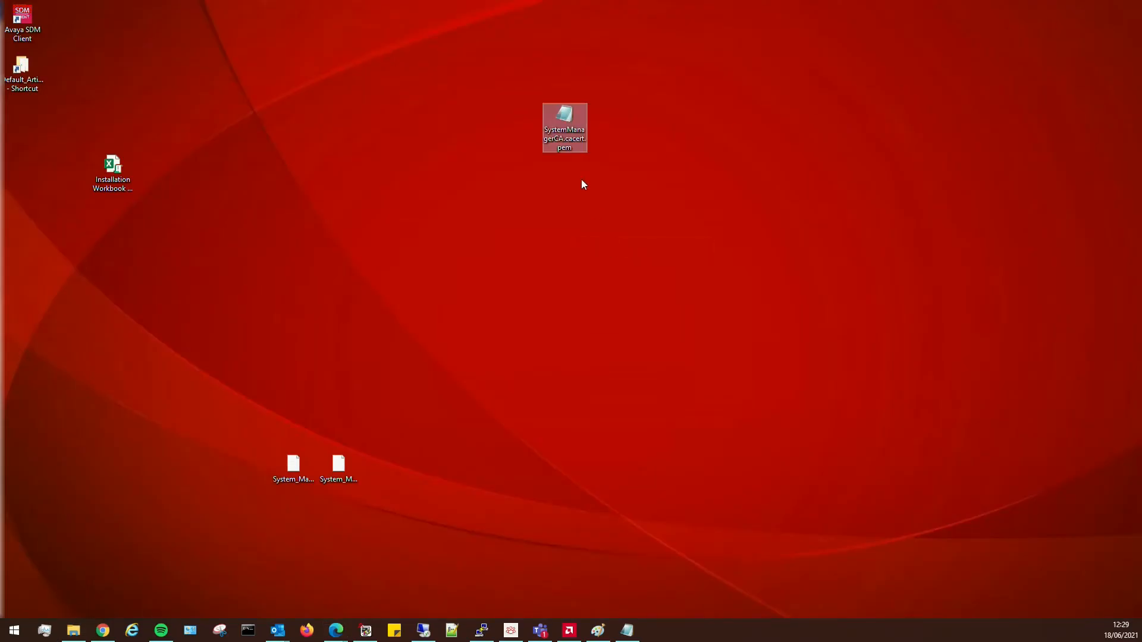
left_click_drag(586, 143, 684, 115)
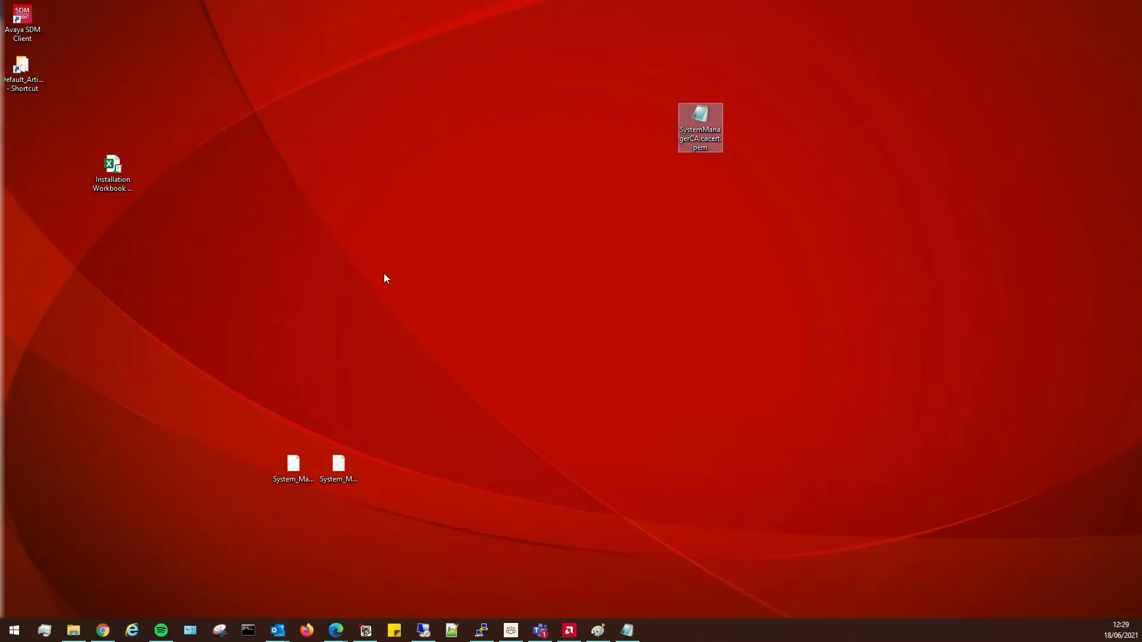
left_click(511, 262)
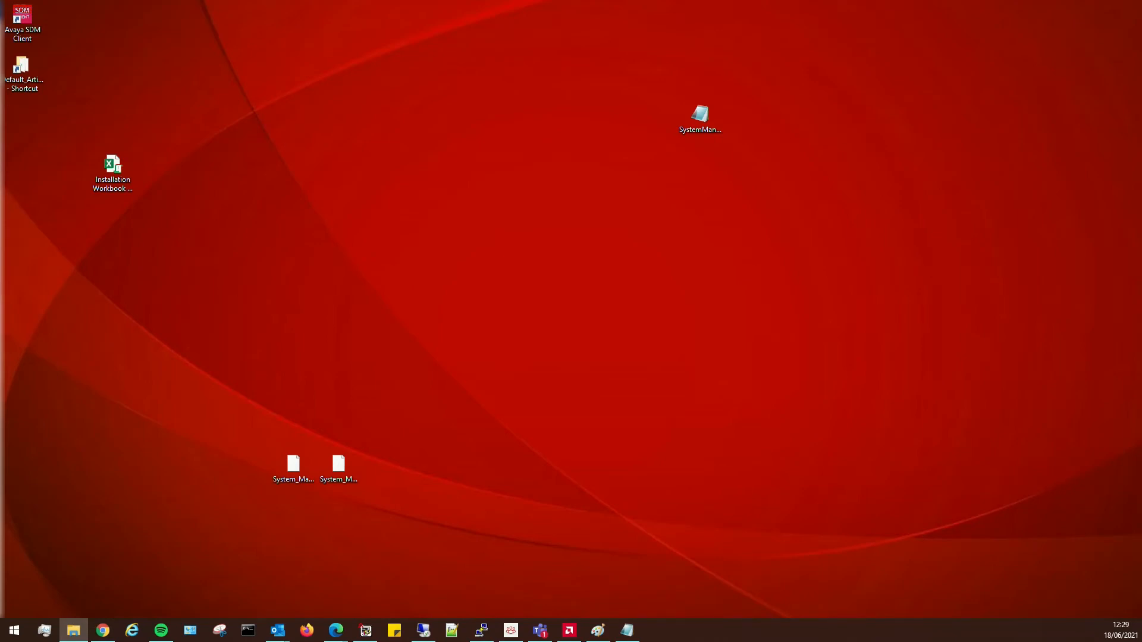
left_click(700, 116)
key("alt+Tab")
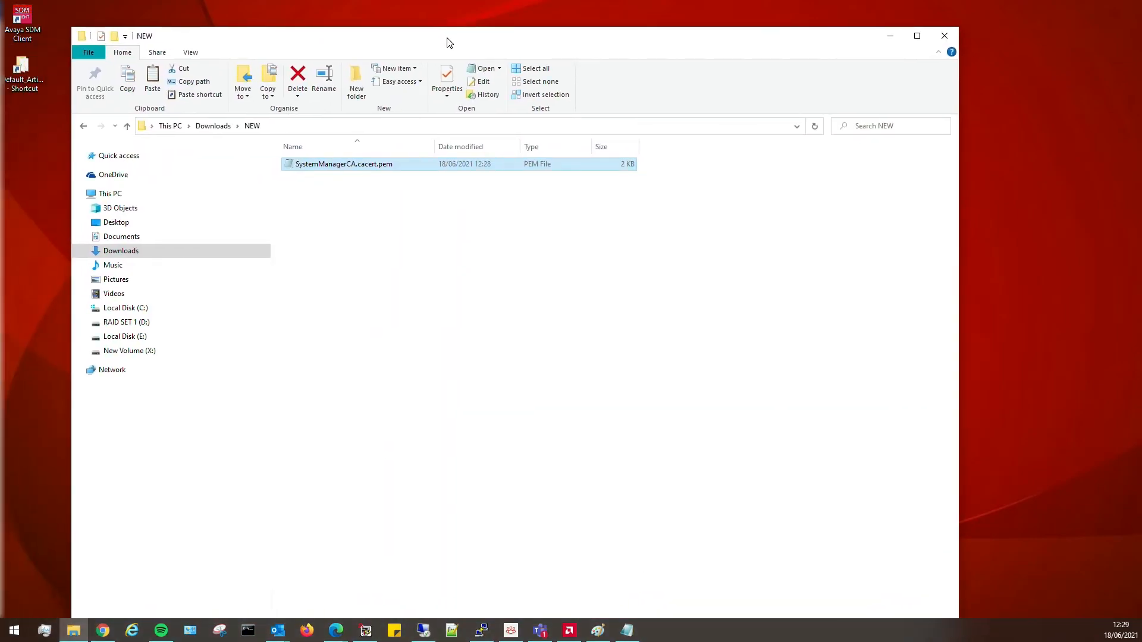
left_click(383, 199)
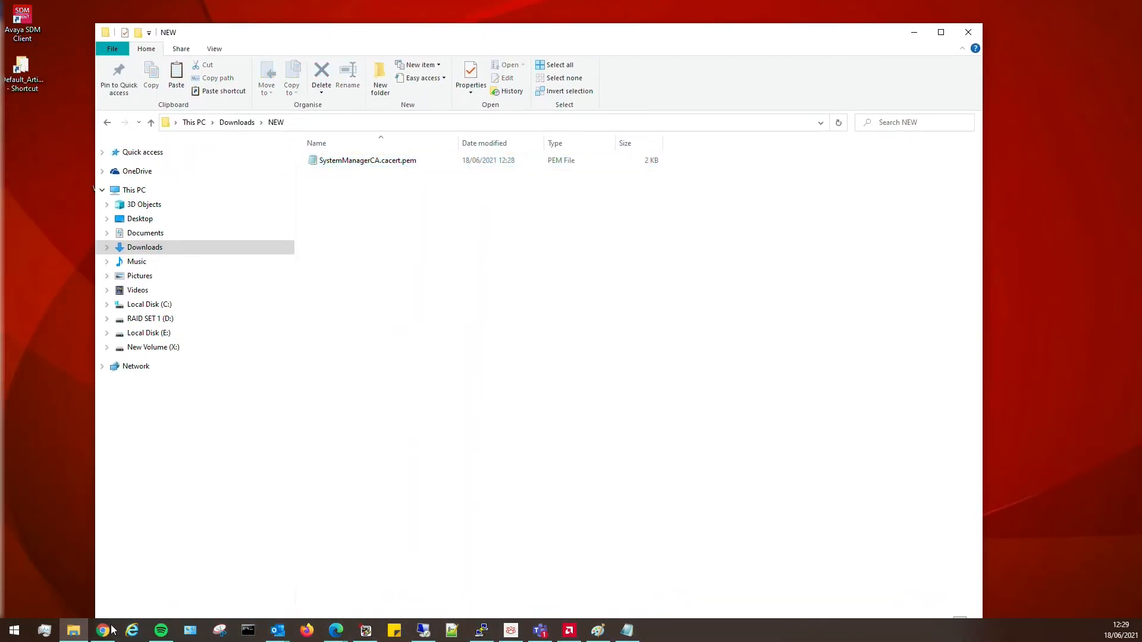
Start a new end entity with username cm01 and its enrollment password.
mouse_move(336, 630)
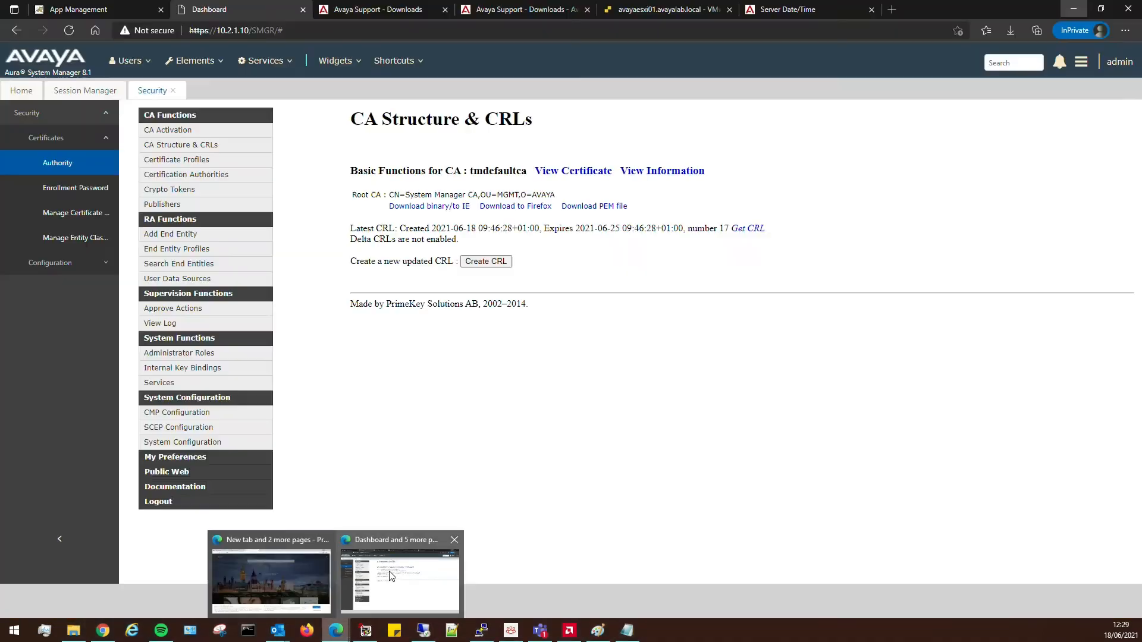
left_click(390, 576)
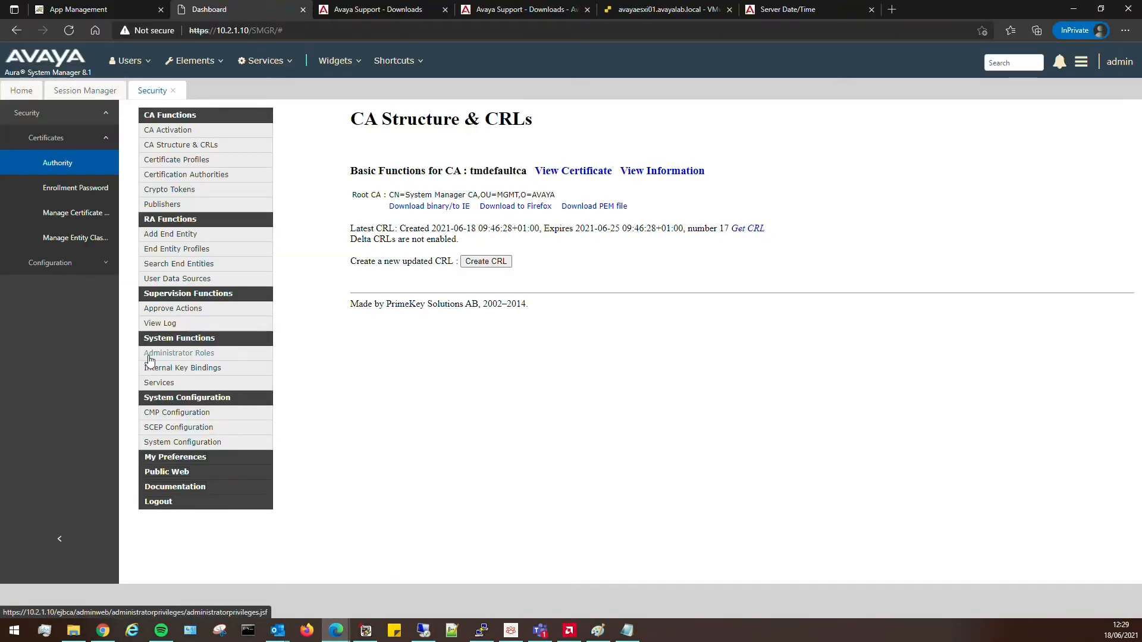
left_click(170, 236)
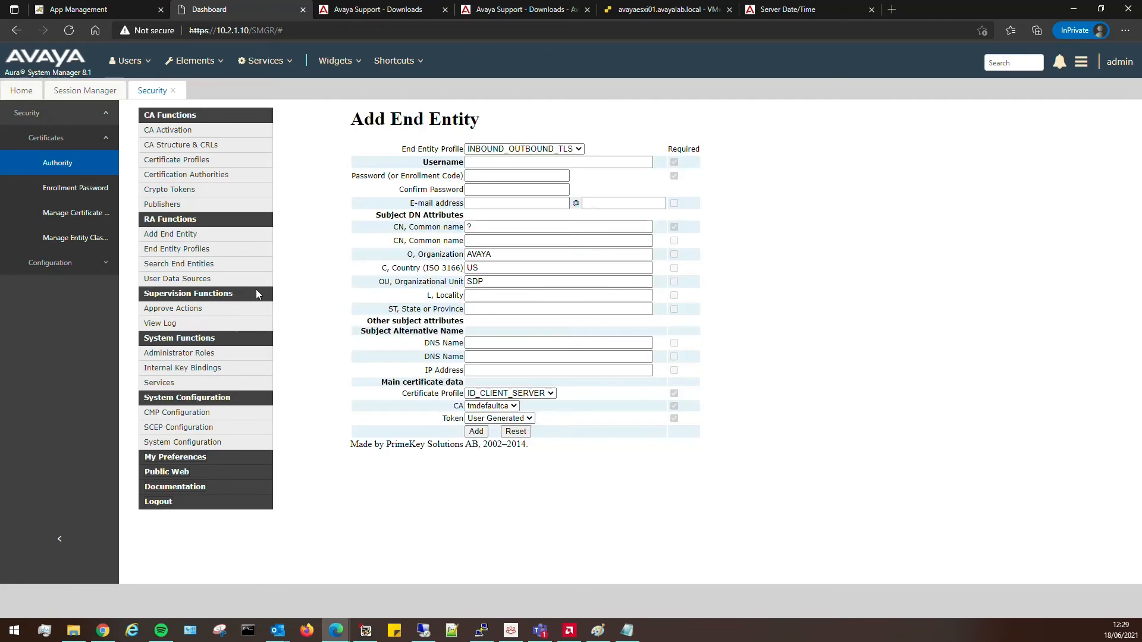
left_click(488, 163)
type("cm01")
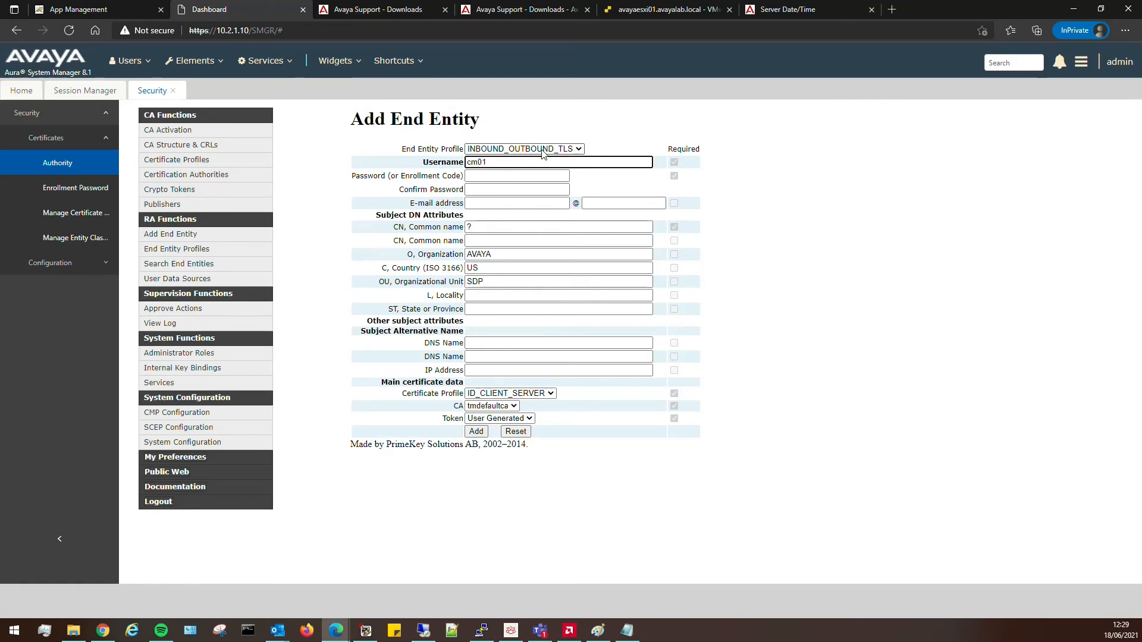
key("Tab")
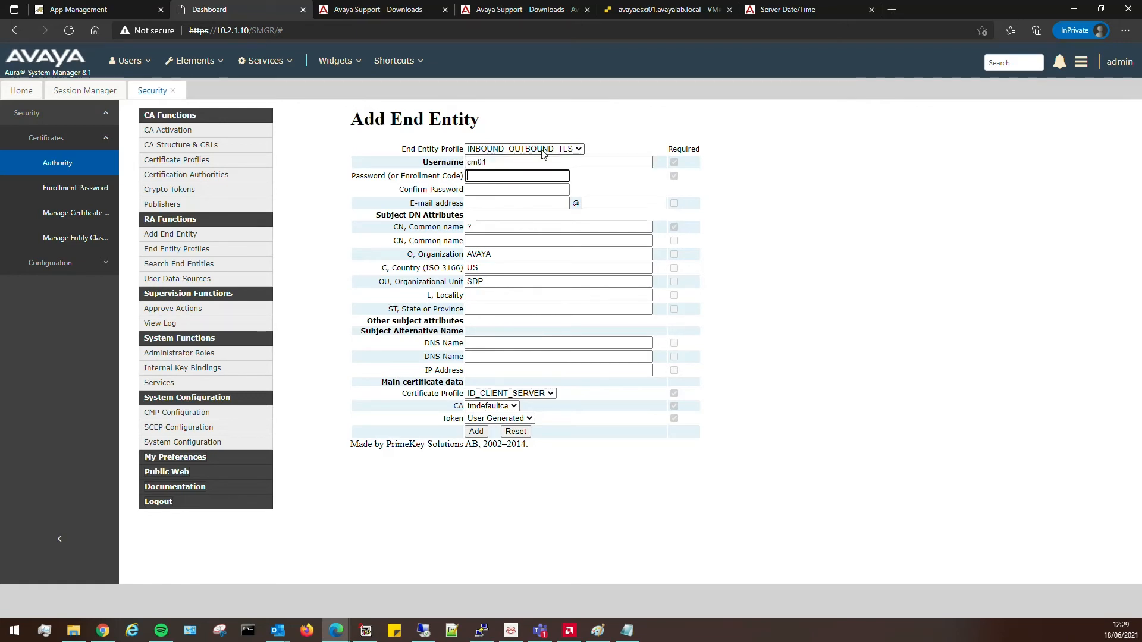
type("••••••••••")
key("Tab")
type("•")
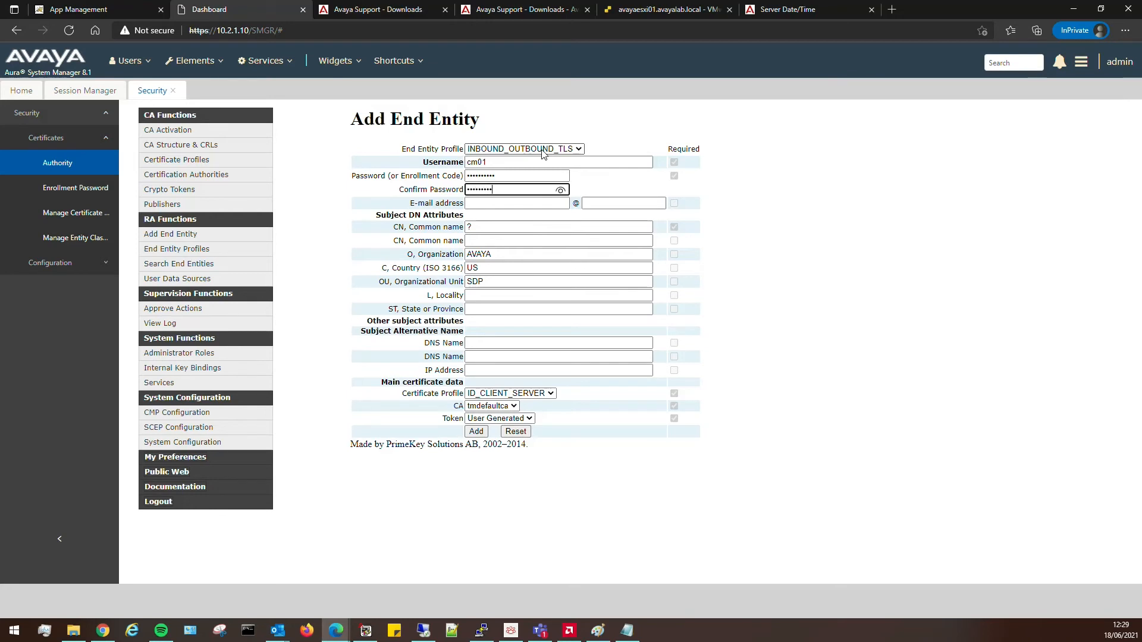
Fill in CN cm01.voipworld.co.uk, OU Lab, locality London, country GB and organization Voipworld.
key("Tab")
key("Tab")
key("Tab")
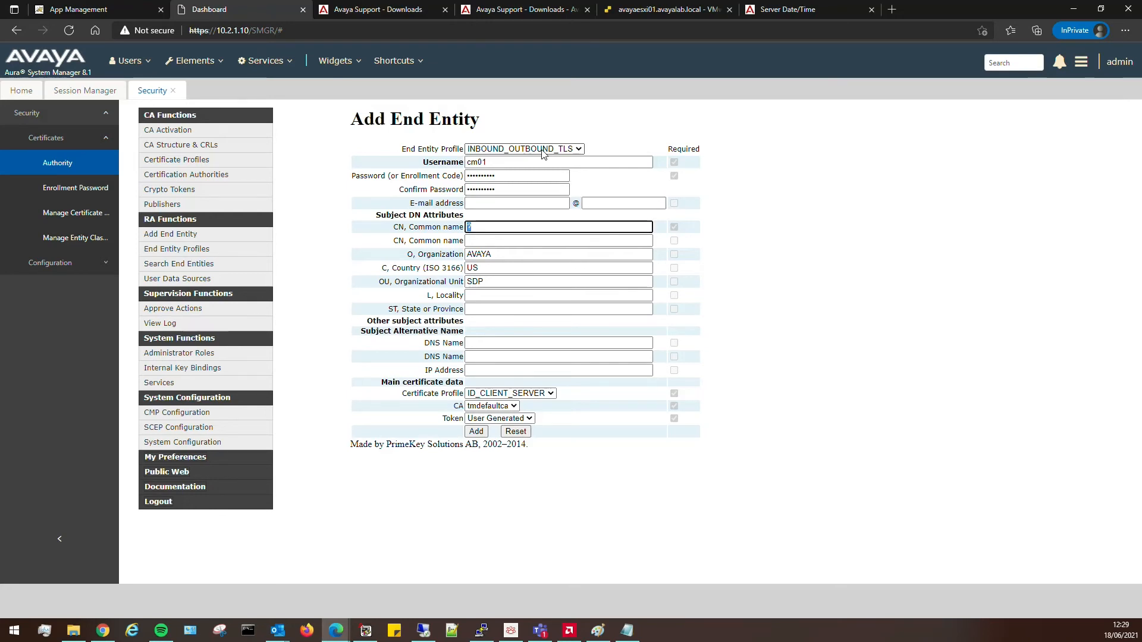
type("cm01.voipworld.co.uk")
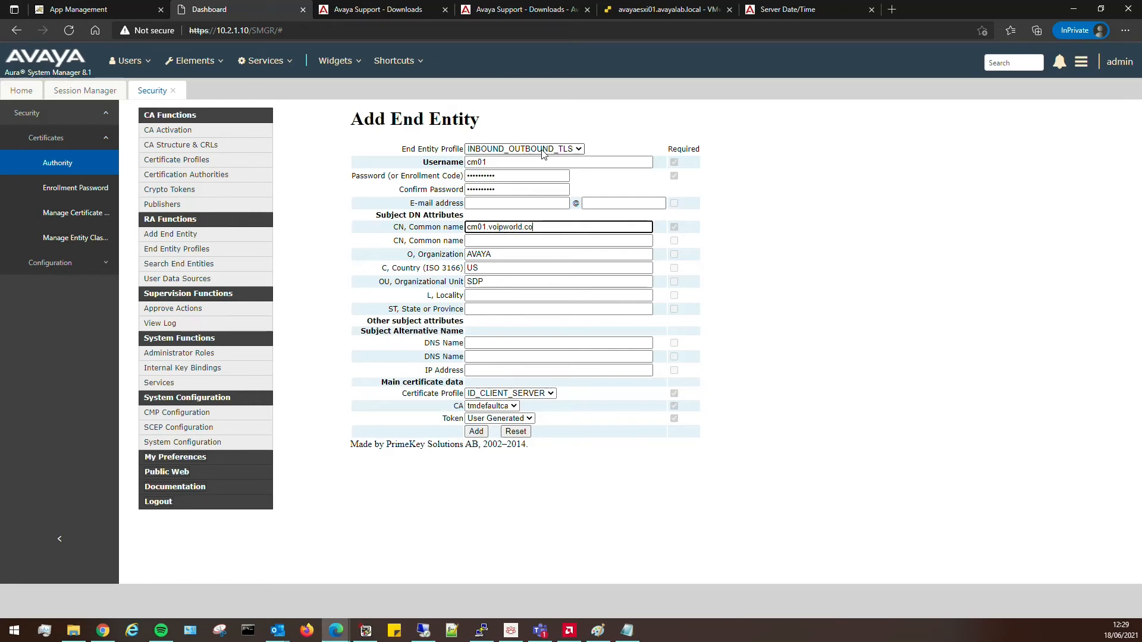
key("Tab")
key("Tab")
key("Tab")
key("Tab")
key("Tab")
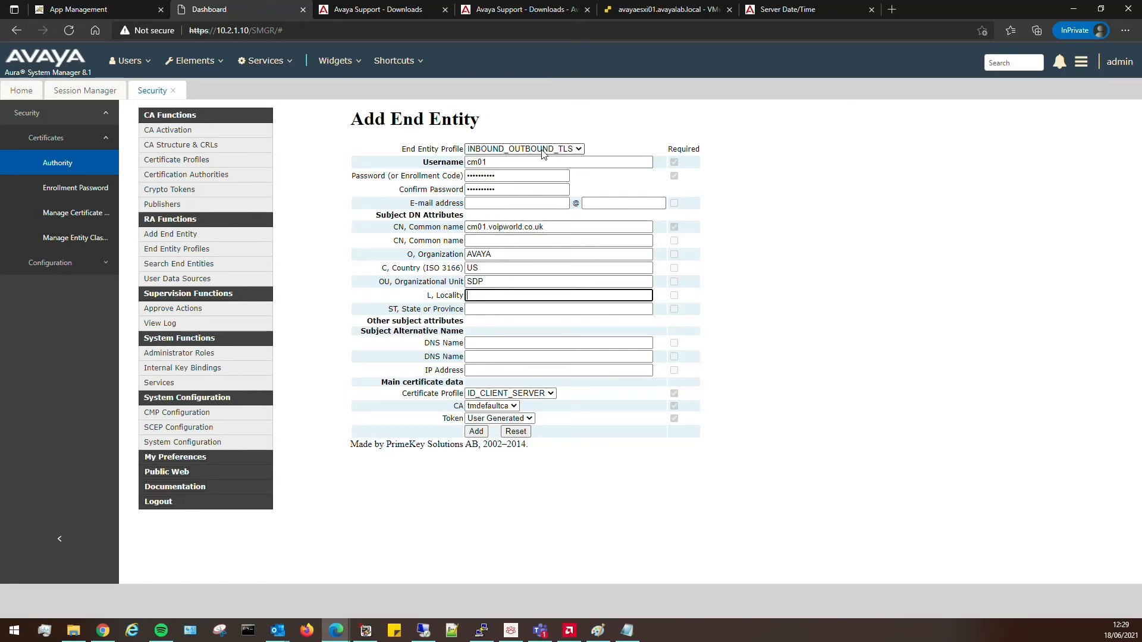
type("London")
key("Tab")
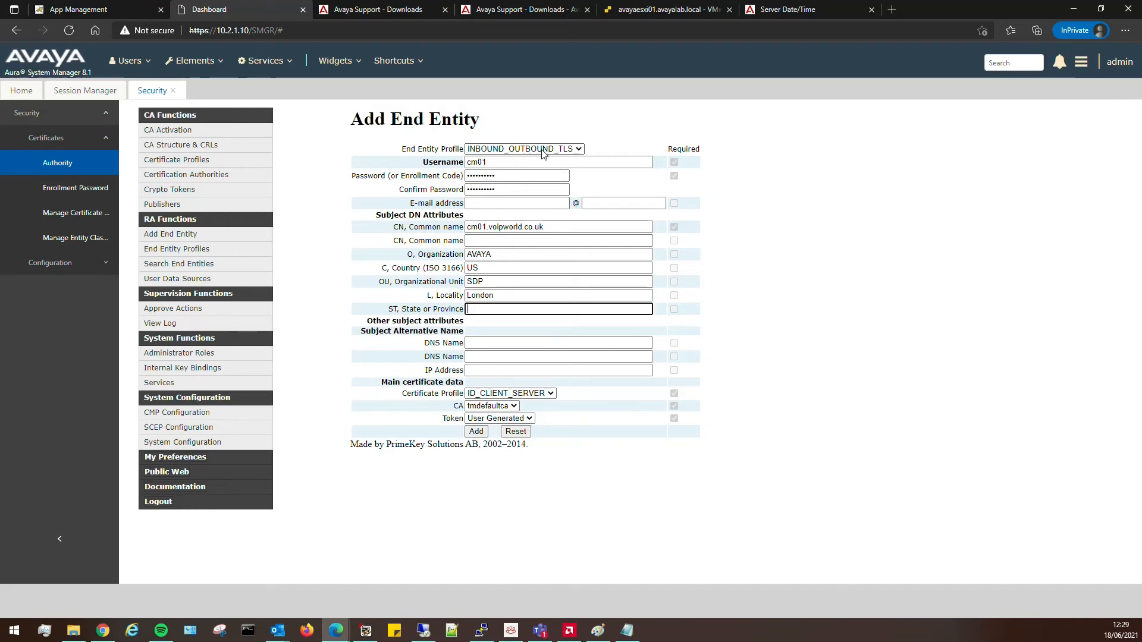
type("Lon")
key("shift+Tab")
key("shift+Tab")
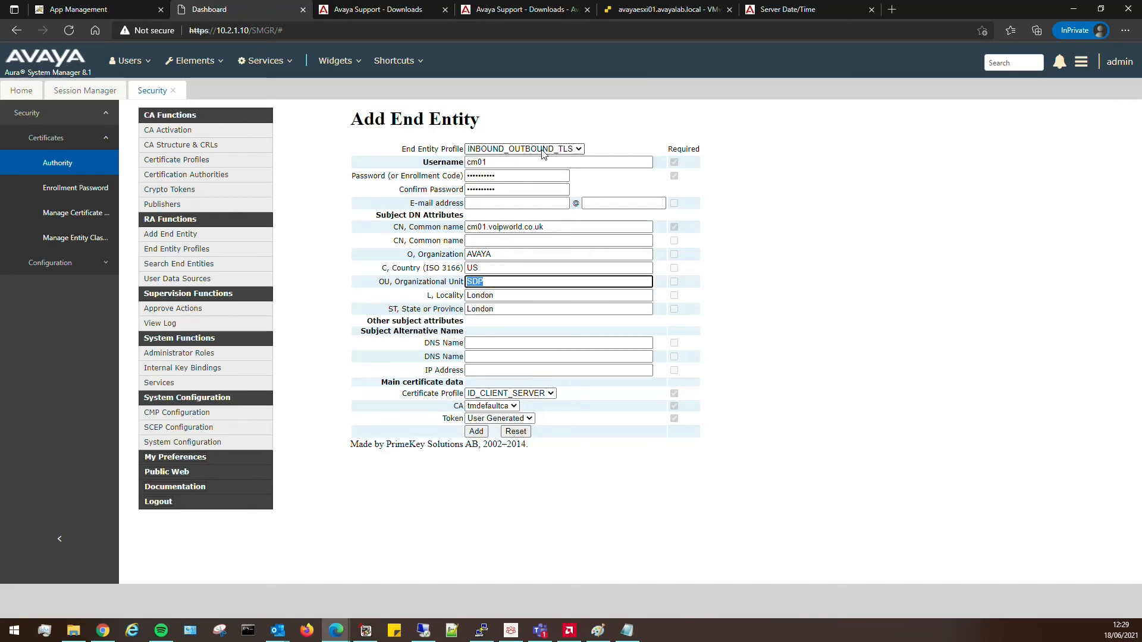
type("Lab")
key("shift+Tab")
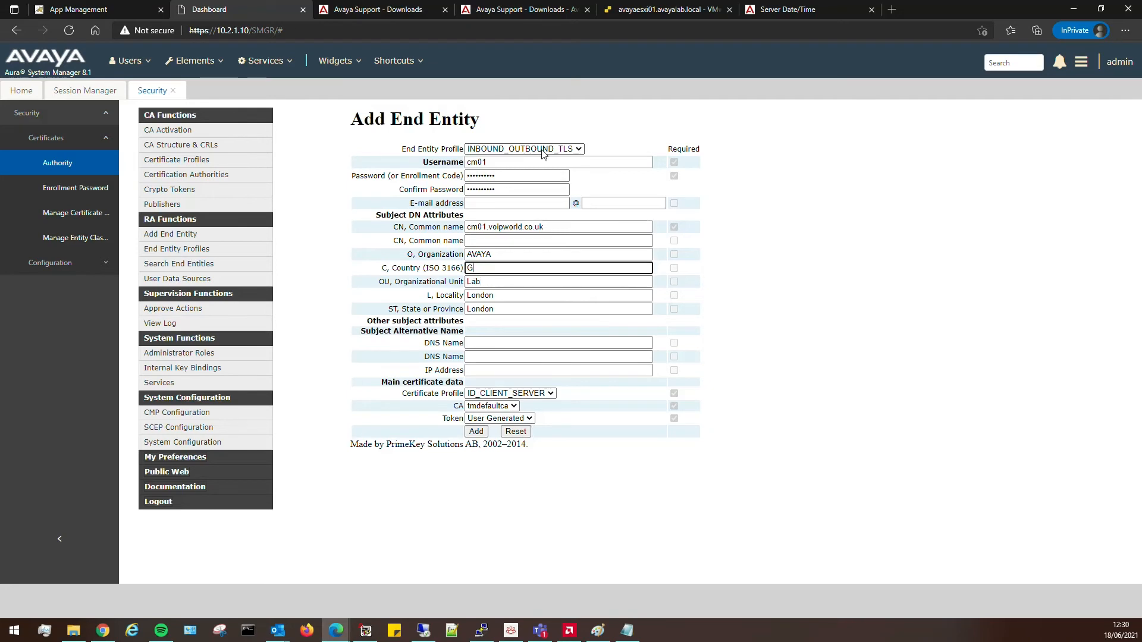
type("GB")
key("shift+Tab")
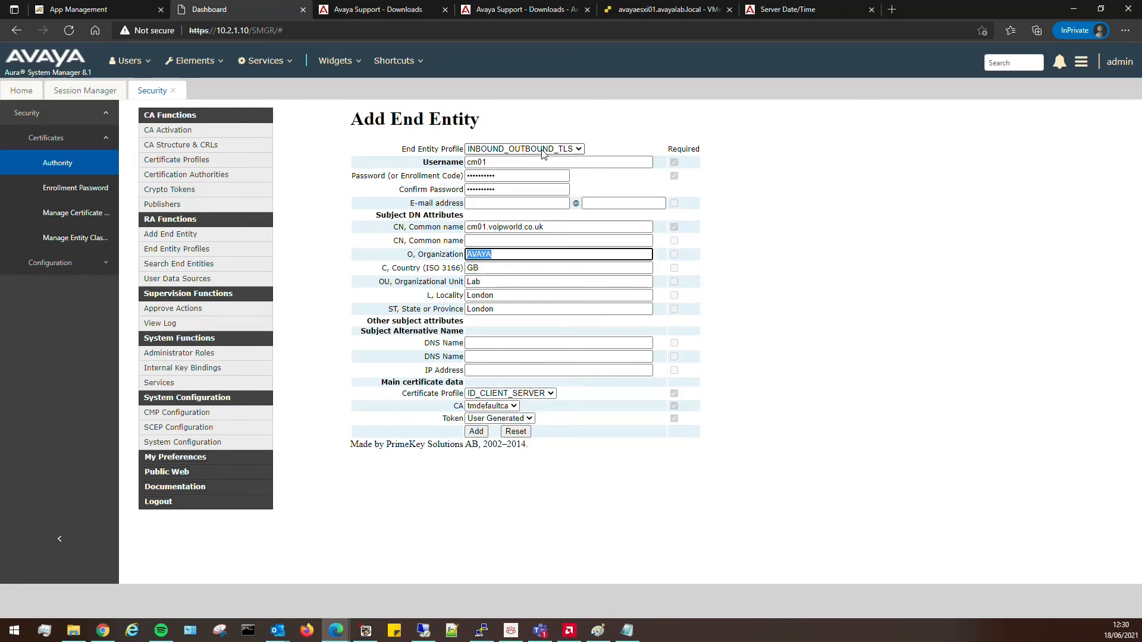
type("Voi")
Copy the common name into DNS Name and enter IP address 10.2.1.160.
key("shift+Tab")
key("shift+Tab")
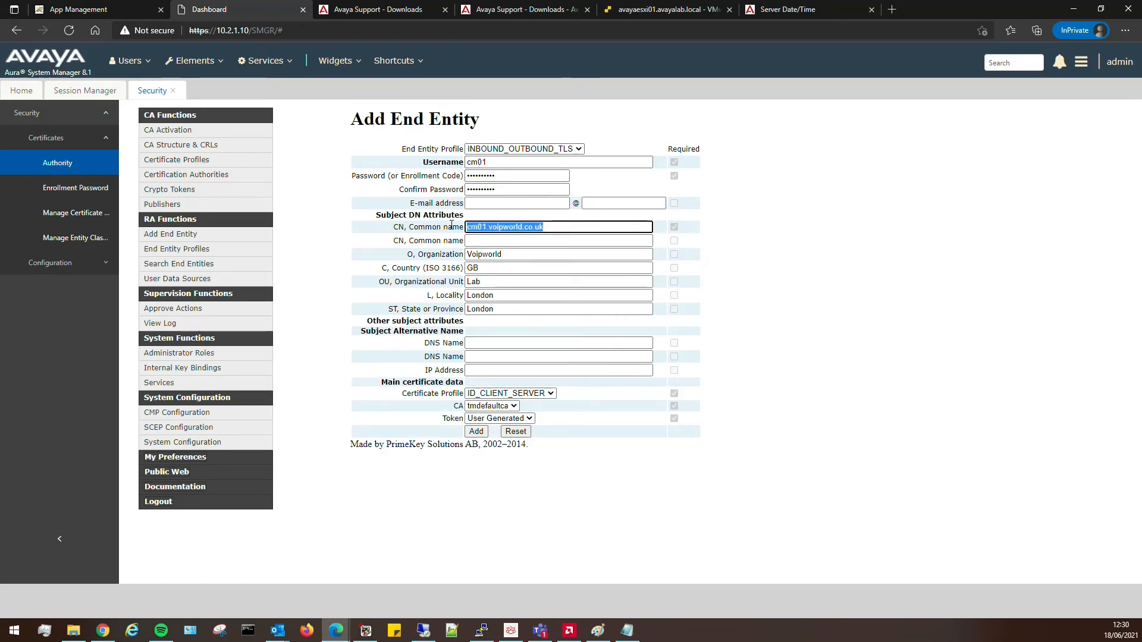
key("ctrl+c")
left_click(474, 342)
key("ctrl+v")
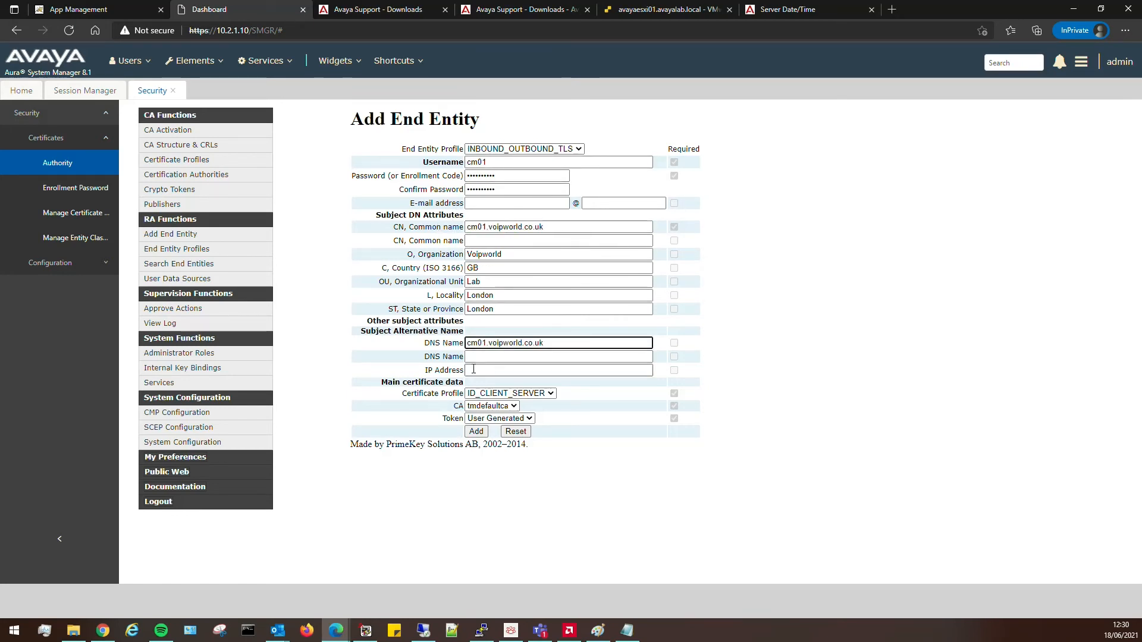
left_click(514, 368)
type("10.2")
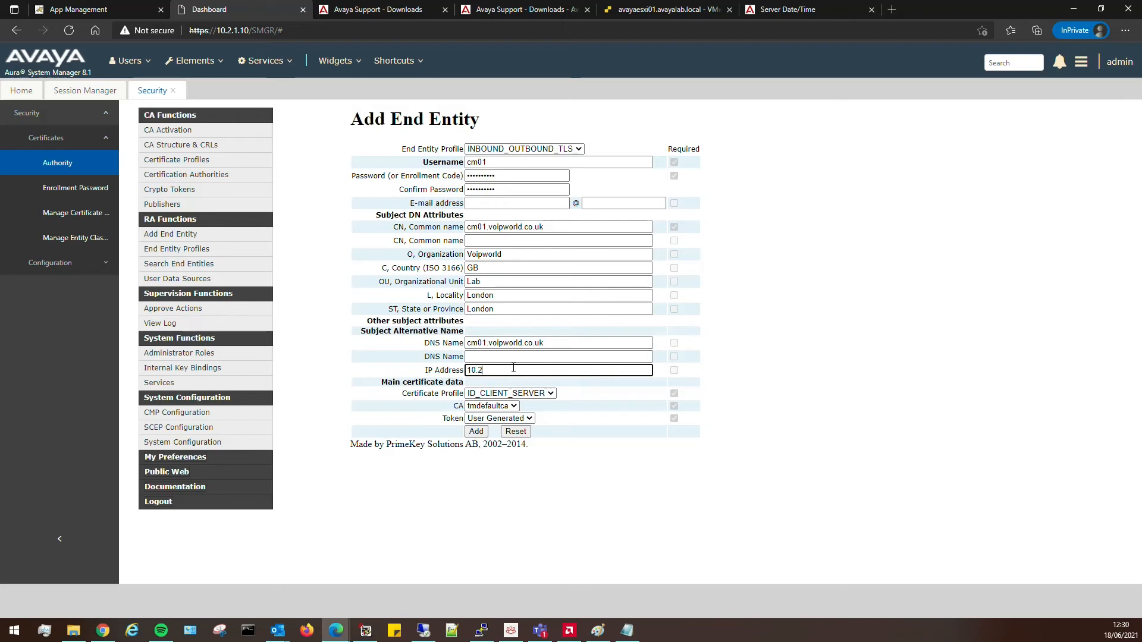
type(".1.160")
Set the token to P12 file with the ID_CLIENT_SERVER profile and add end entity cm01.
left_click(523, 419)
left_click(490, 441)
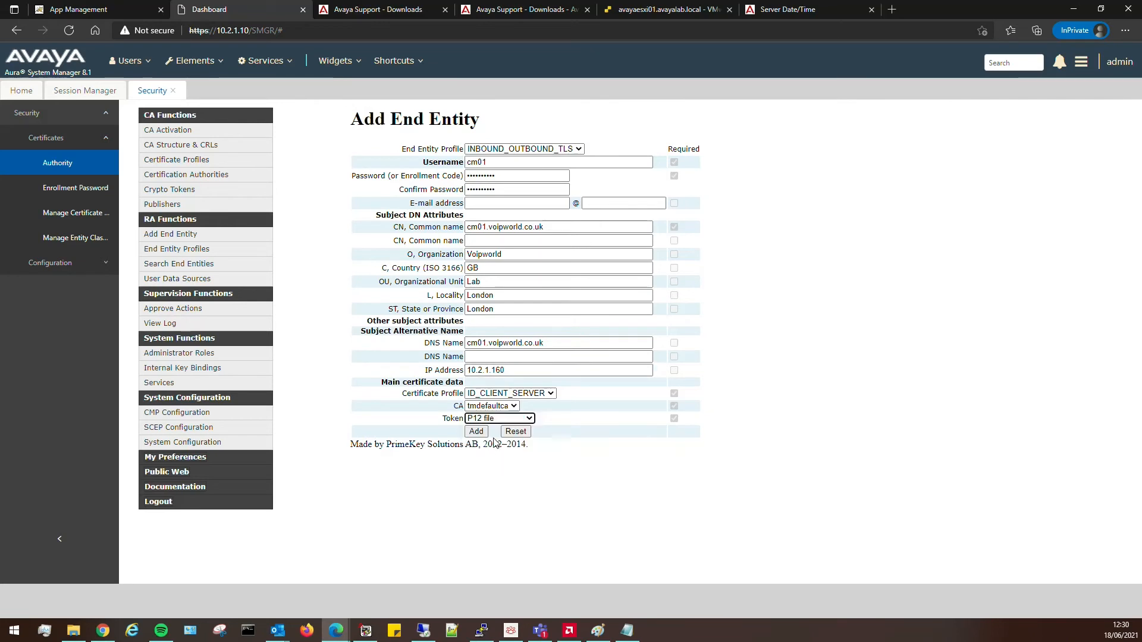
left_click(549, 394)
left_click(598, 447)
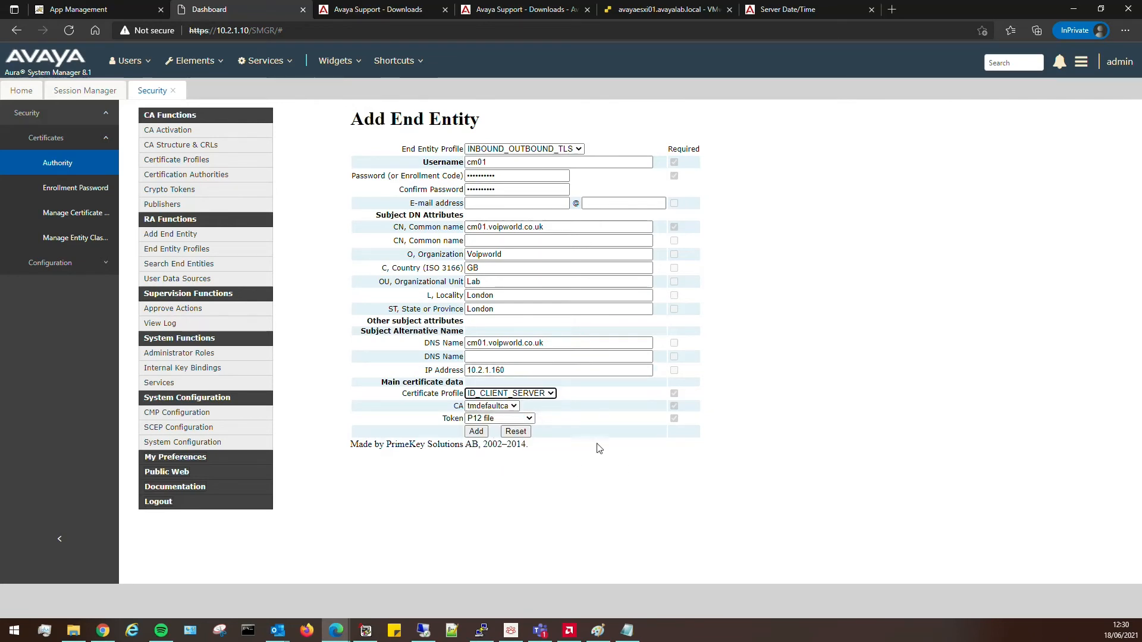
left_click(607, 478)
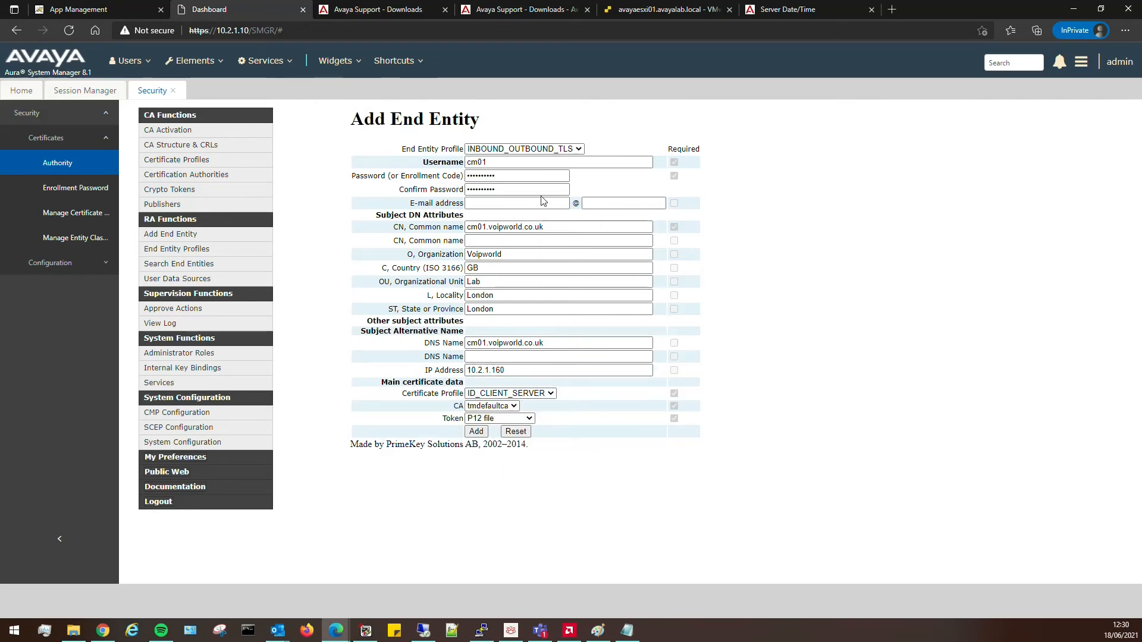
left_click(476, 433)
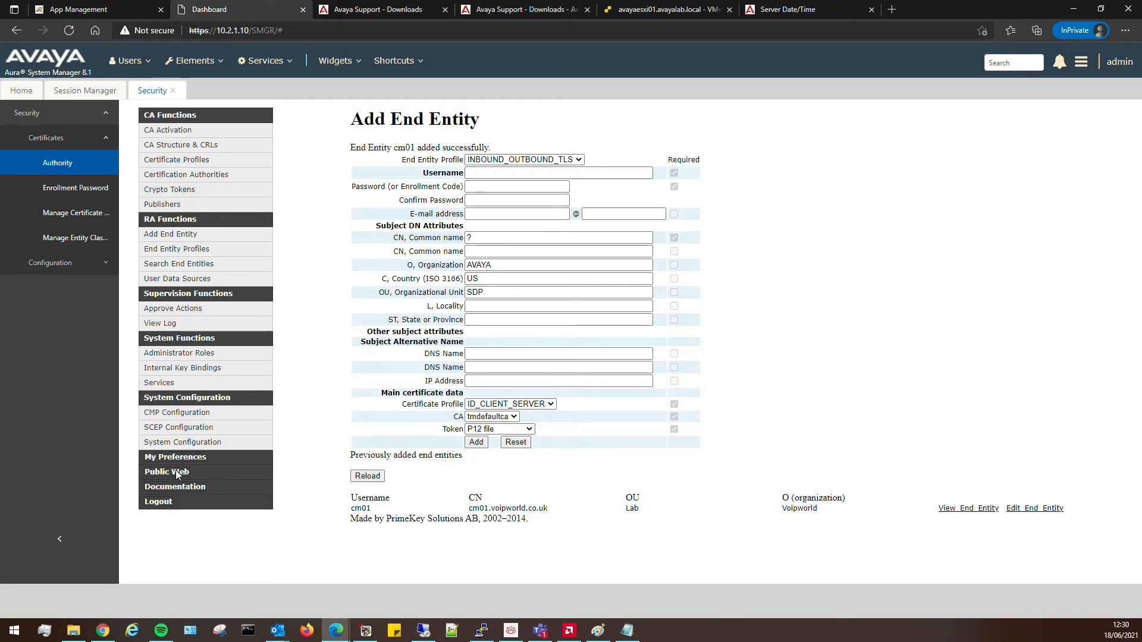
left_click(158, 471)
Log in to EJBCA Create Keystore as cm01 with its enrollment password.
left_click(42, 163)
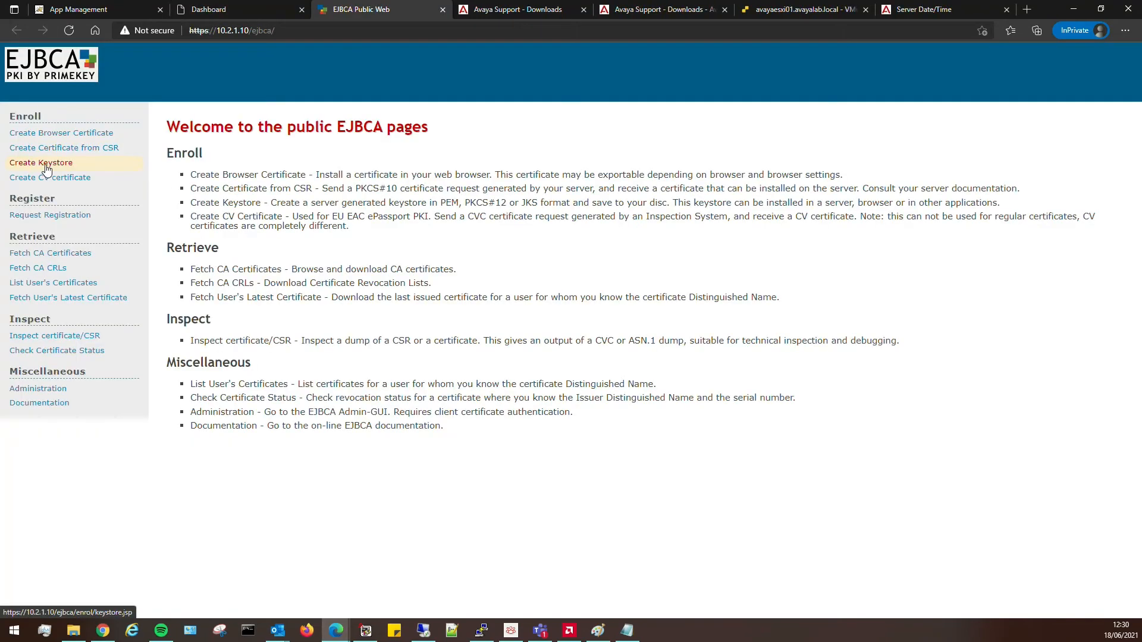
left_click(298, 205)
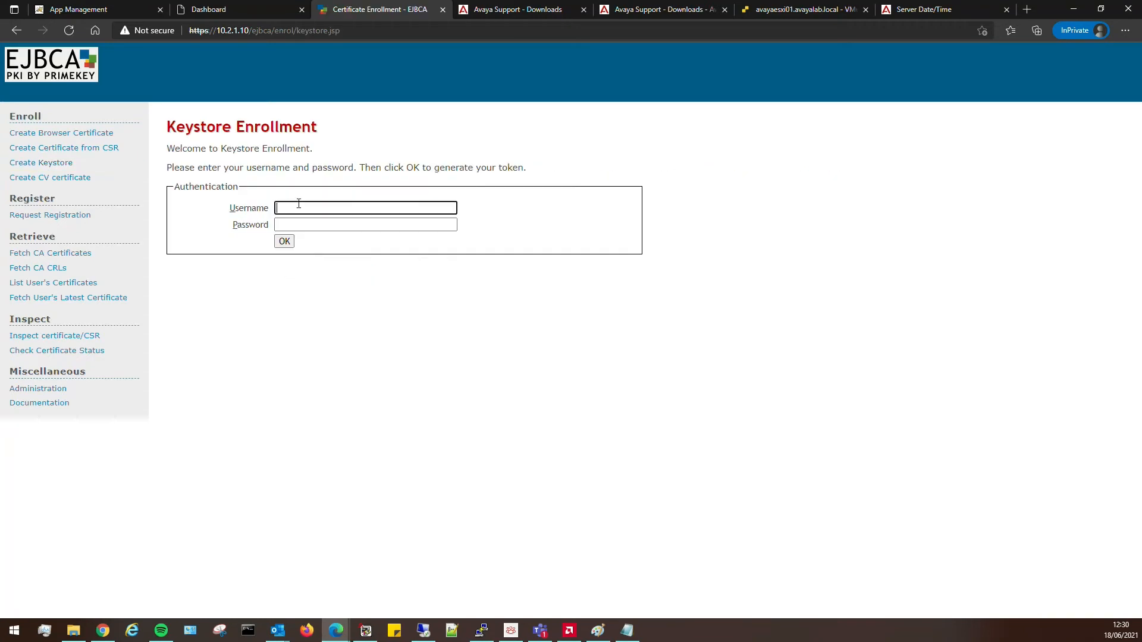
type("cm01")
key("Tab")
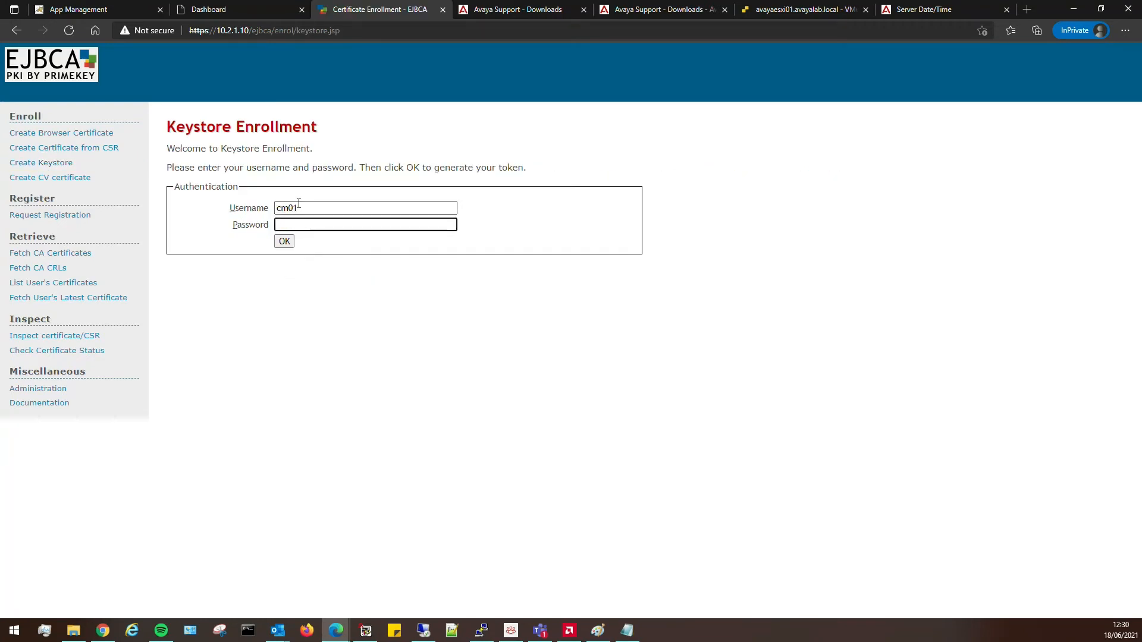
type("**********")
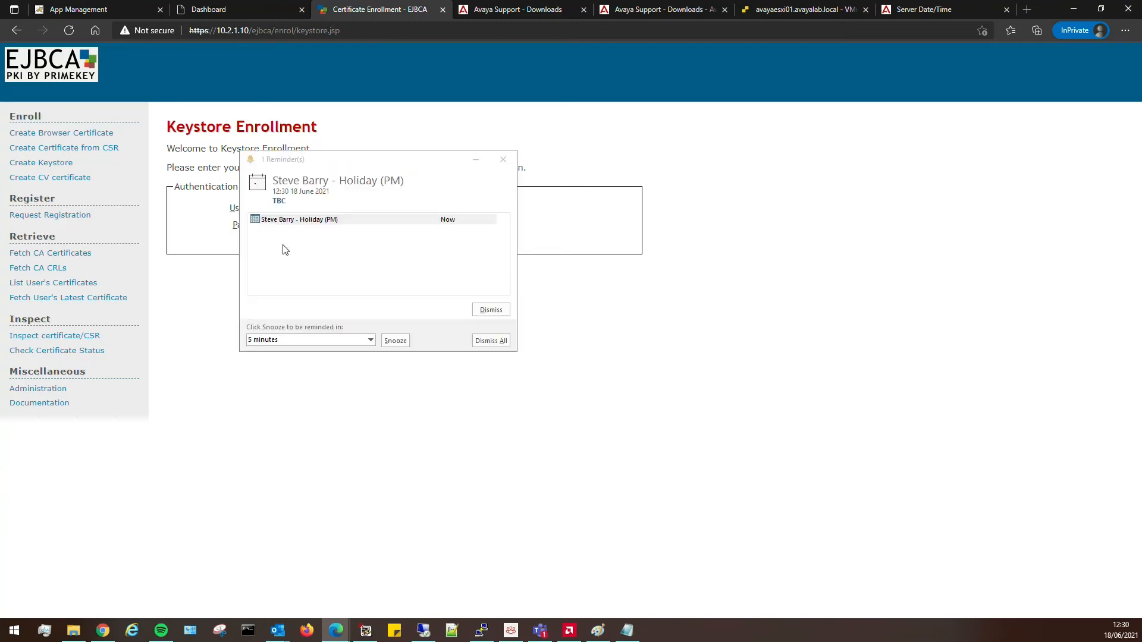
left_click(502, 158)
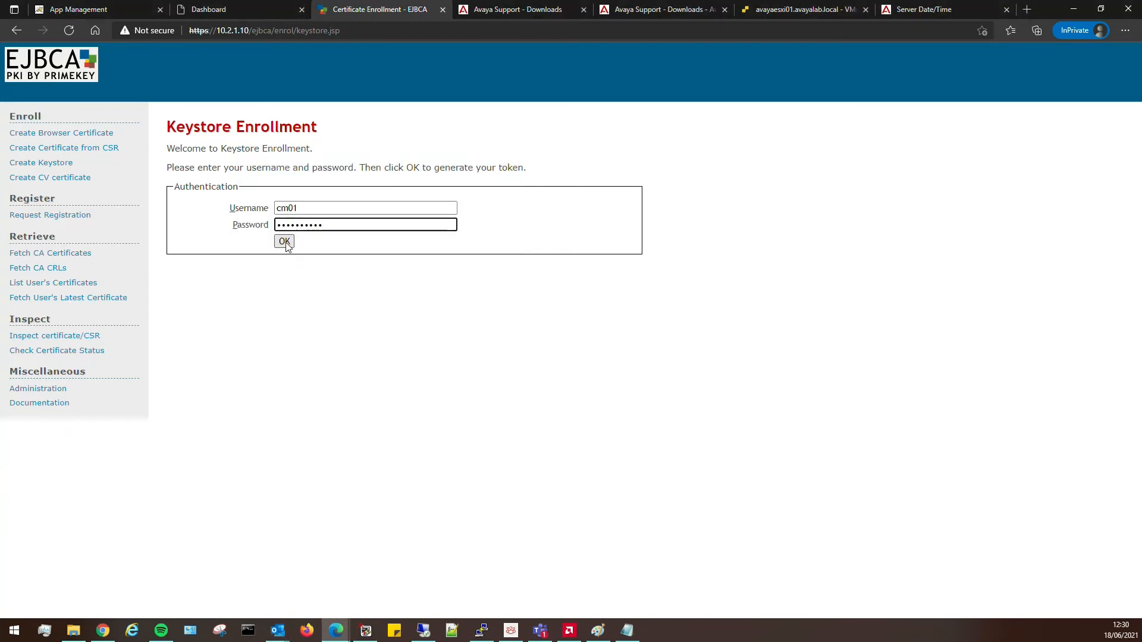
left_click(286, 244)
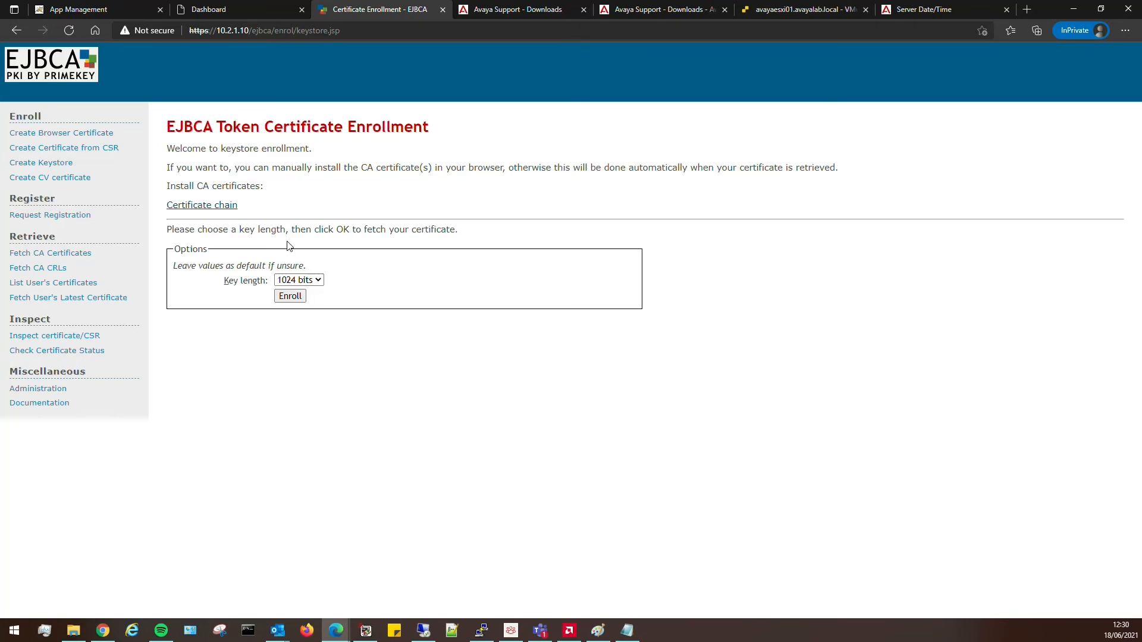
Enroll with a 4096-bit key length and show the downloaded cm01.p12 in its folder.
left_click(304, 281)
left_click(301, 316)
left_click(296, 300)
left_click(295, 299)
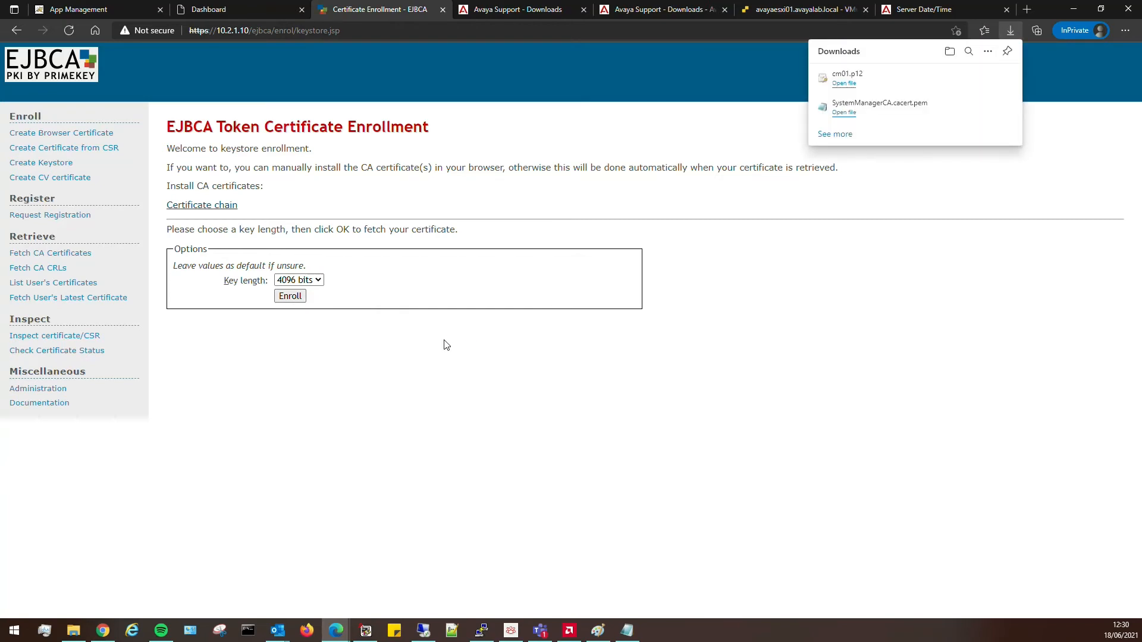
mouse_move(852, 86)
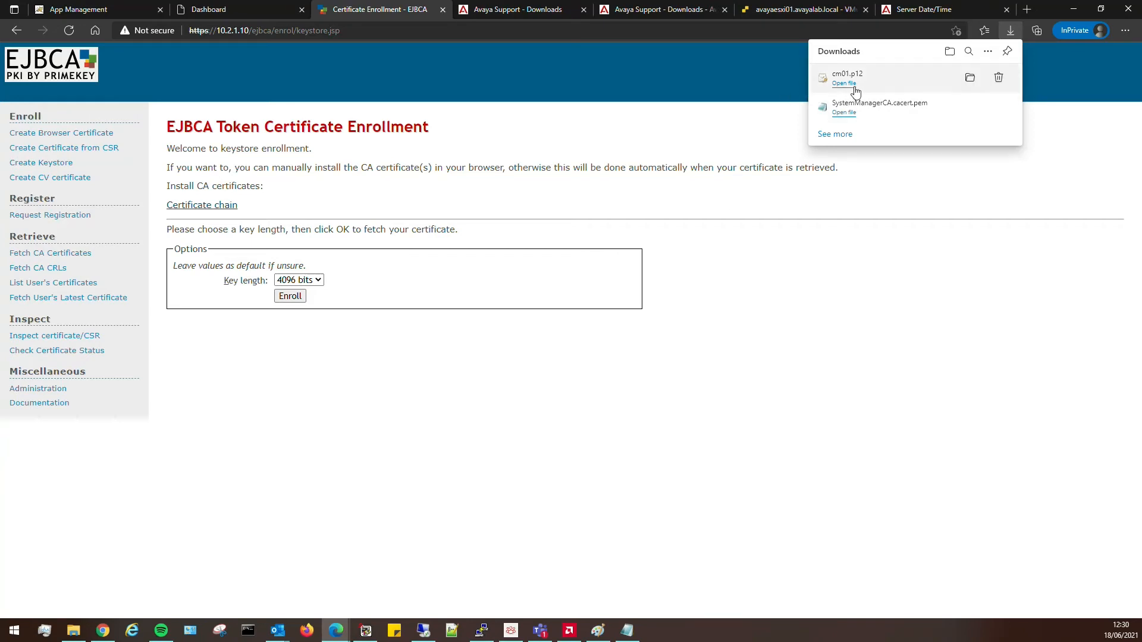
left_click(970, 80)
Copy cm01.p12 from Downloads into the Downloads\NEW folder beside SystemManagerCA.cacert.pem.
right_click(365, 138)
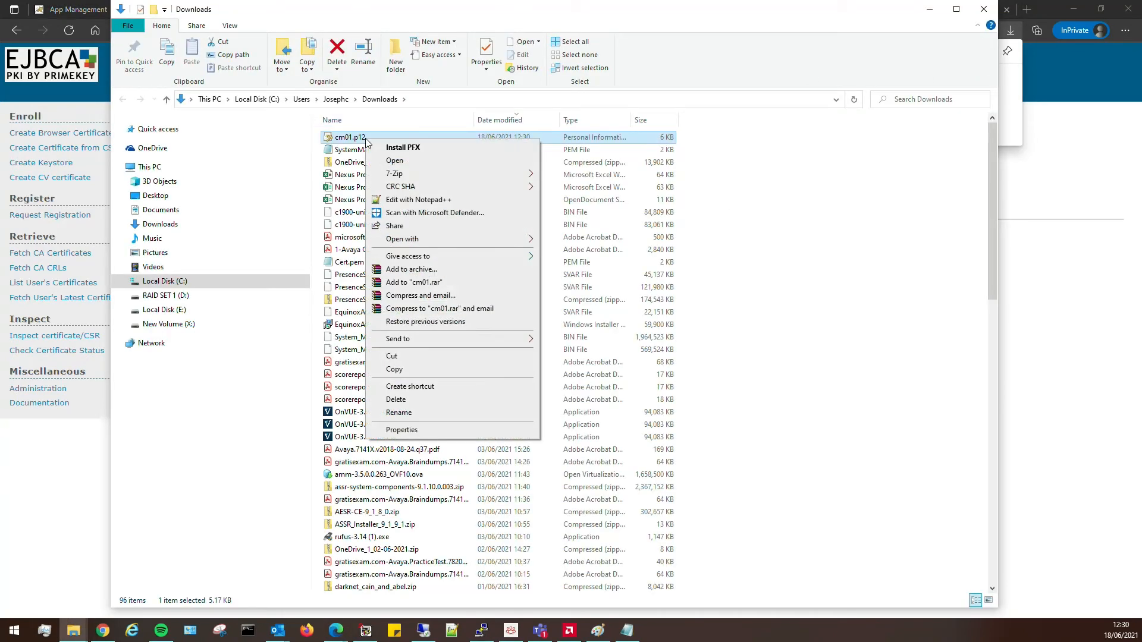
left_click(393, 369)
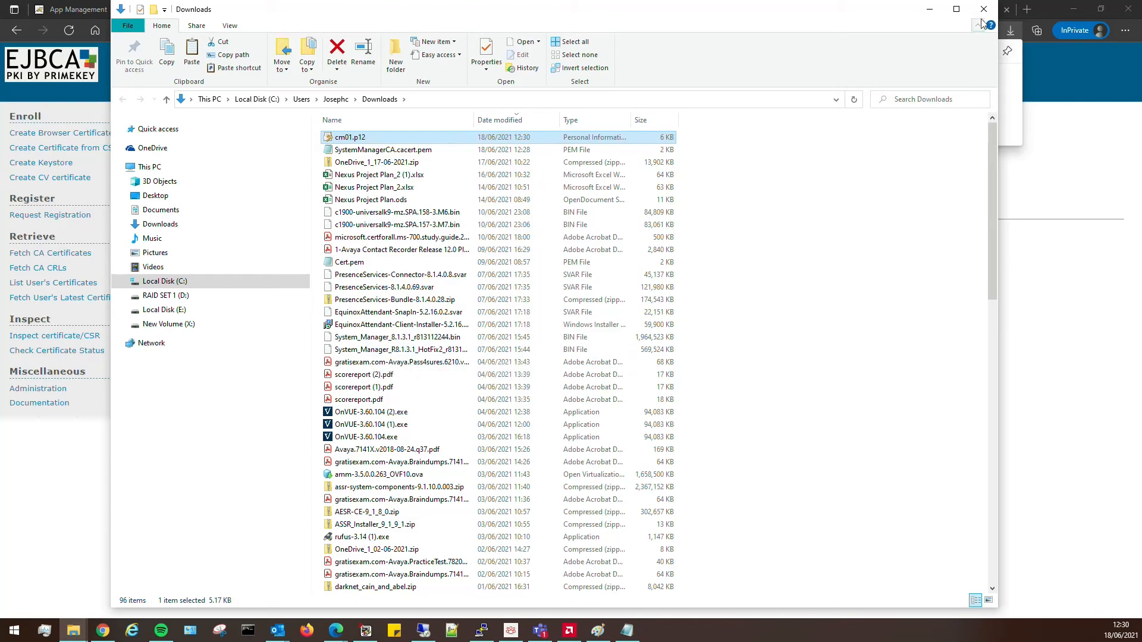
left_click(983, 12)
key("alt+Tab")
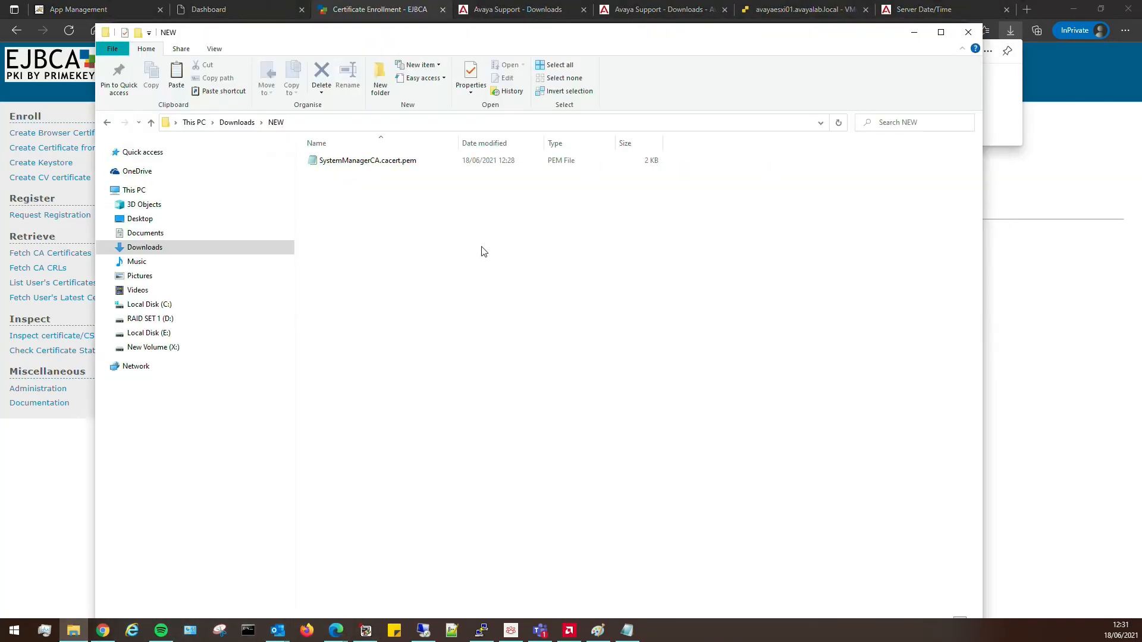
right_click(483, 252)
left_click(523, 349)
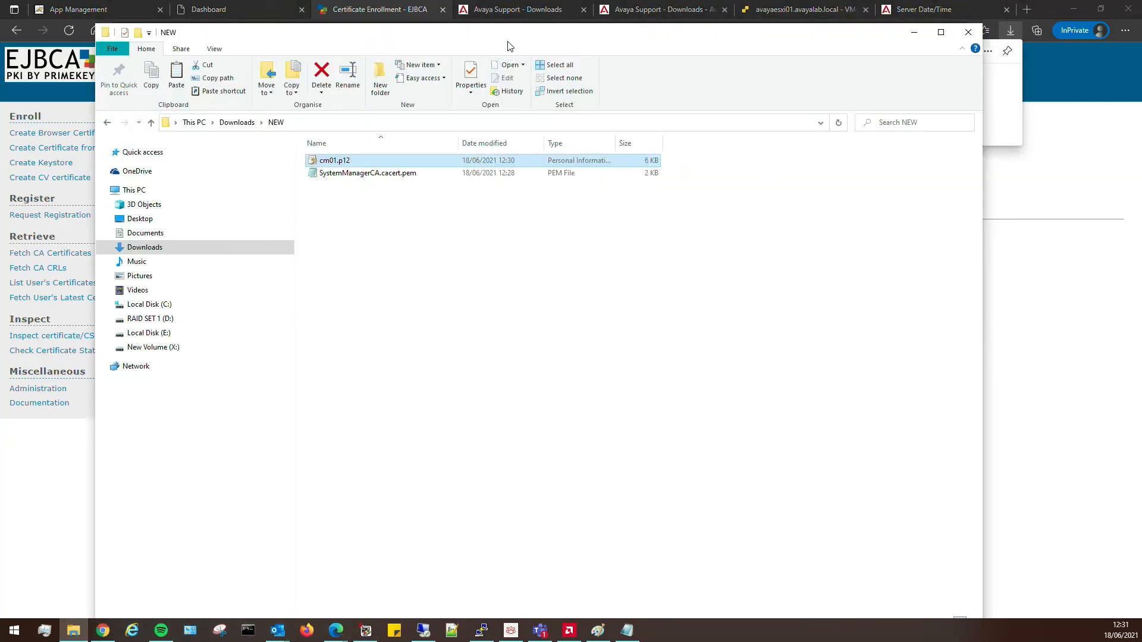
left_click_drag(511, 47, 0, 149)
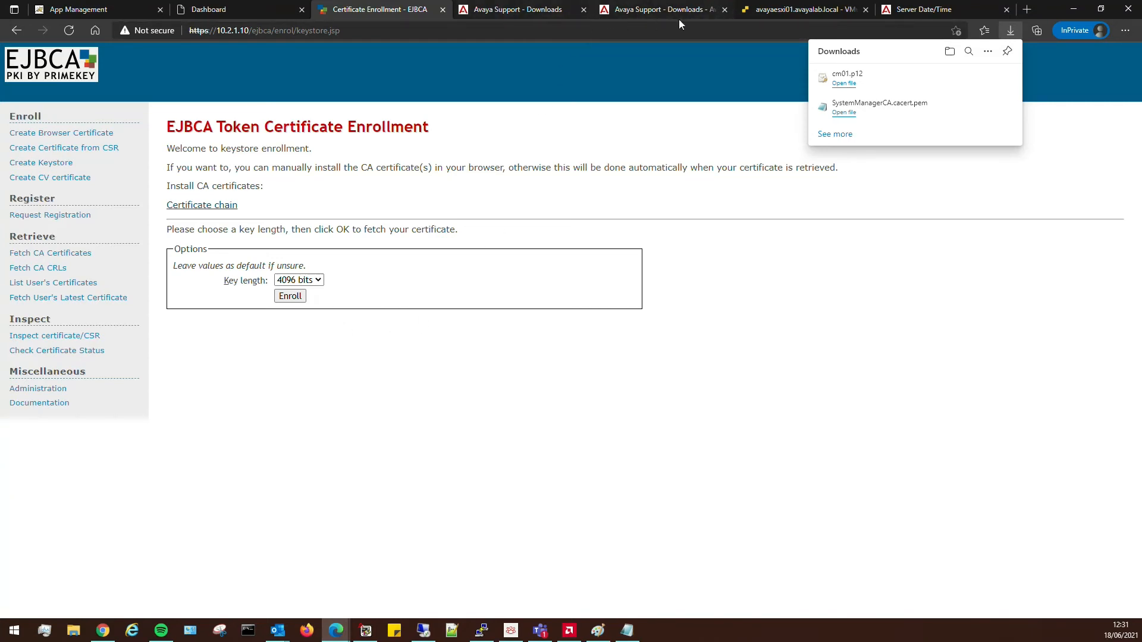
In SMI Download Files, choose SystemManagerCA.cacert.pem and cm01.p12 from Downloads\NEW for upload.
left_click(900, 12)
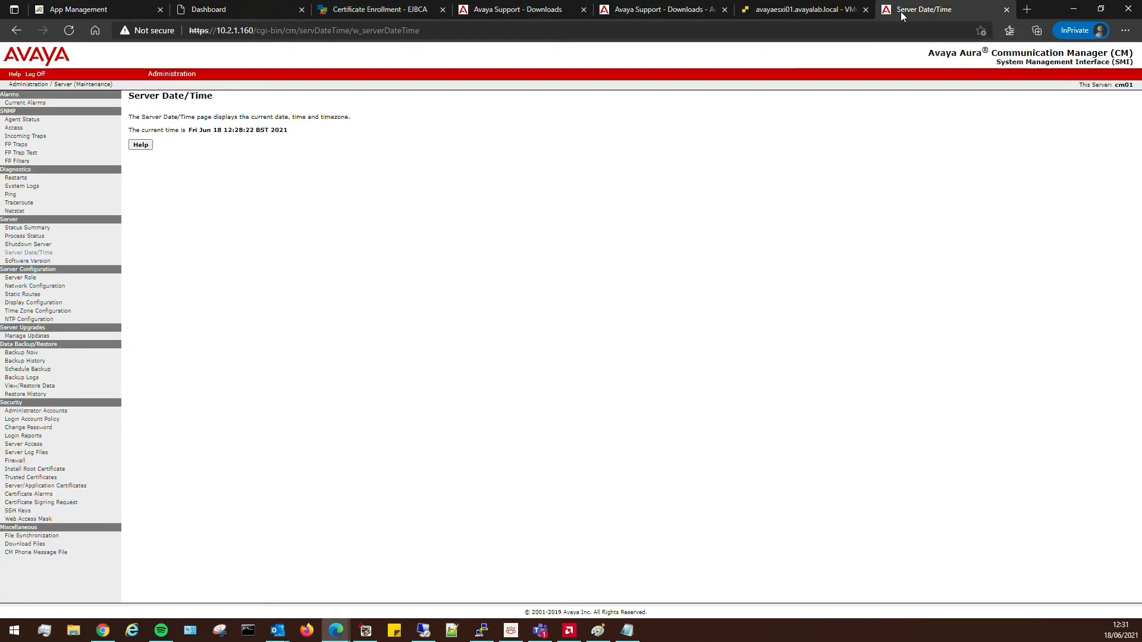
left_click(16, 546)
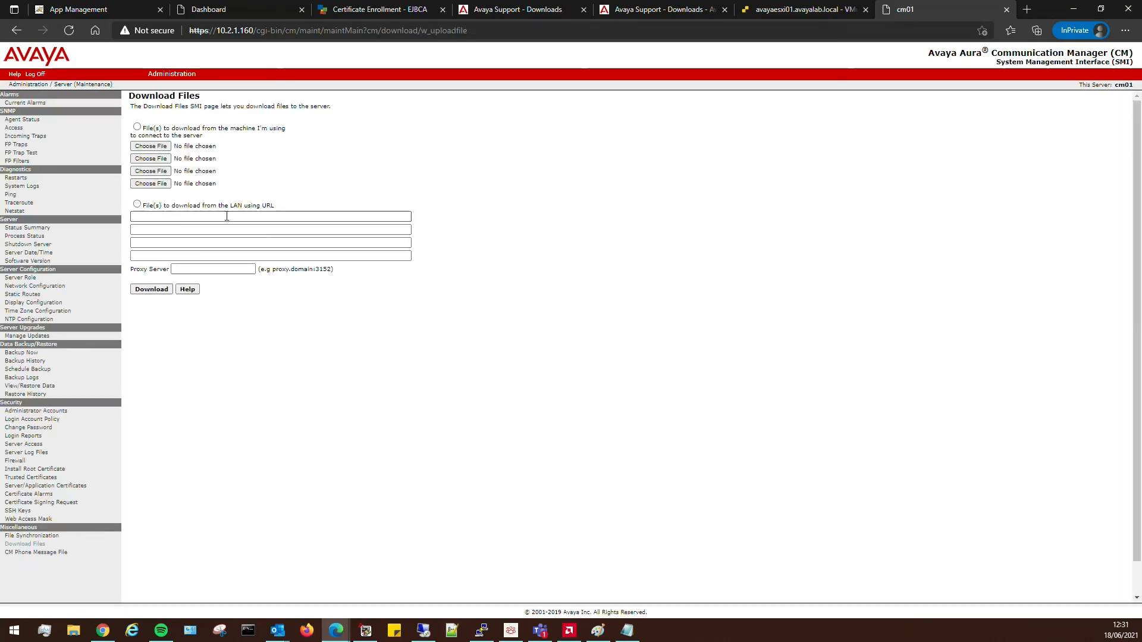
left_click(137, 128)
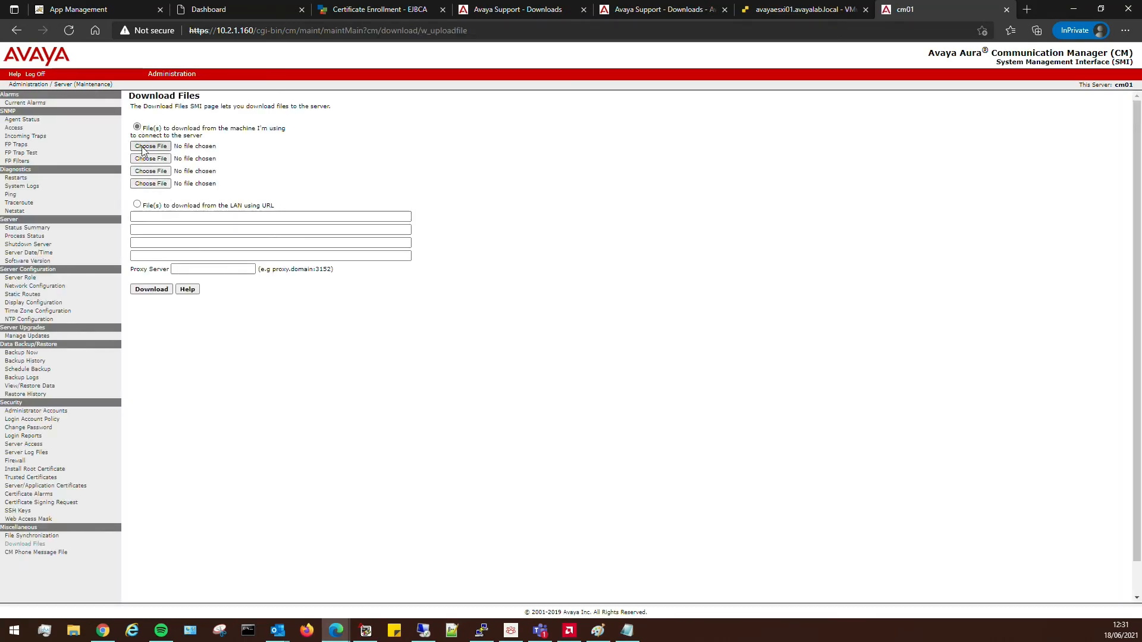
left_click(151, 146)
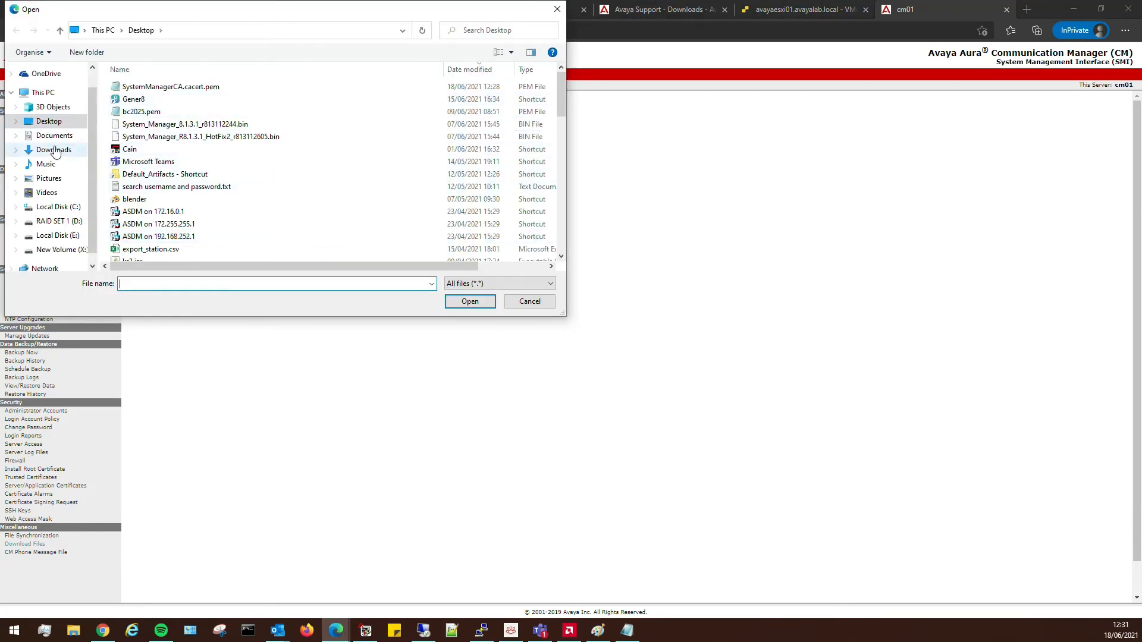
left_click(54, 150)
double_click(153, 128)
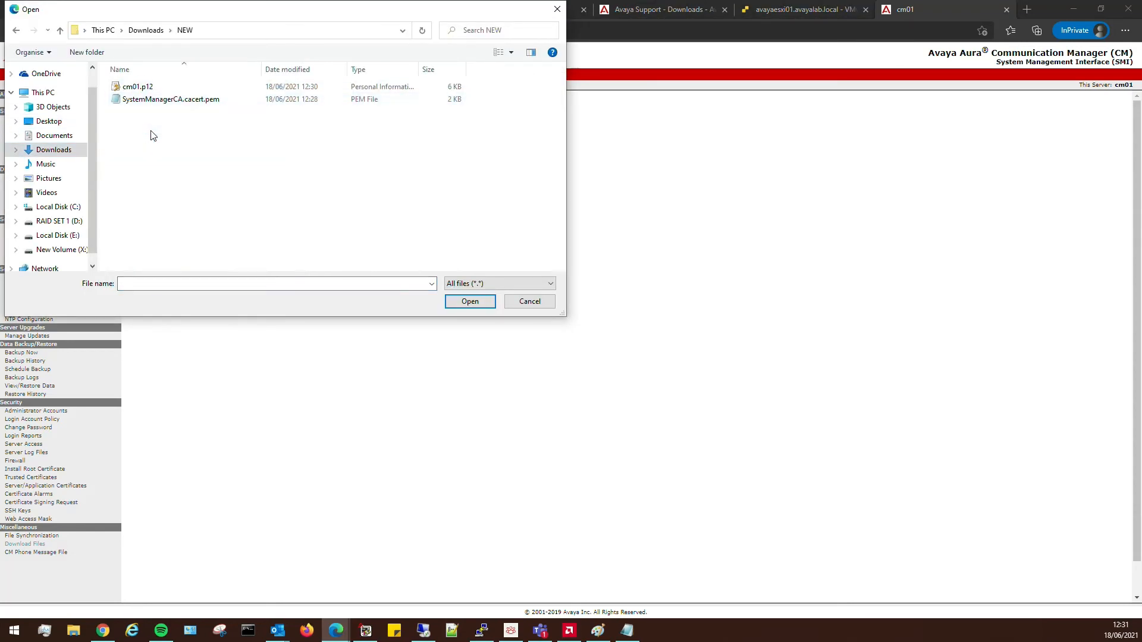
double_click(153, 99)
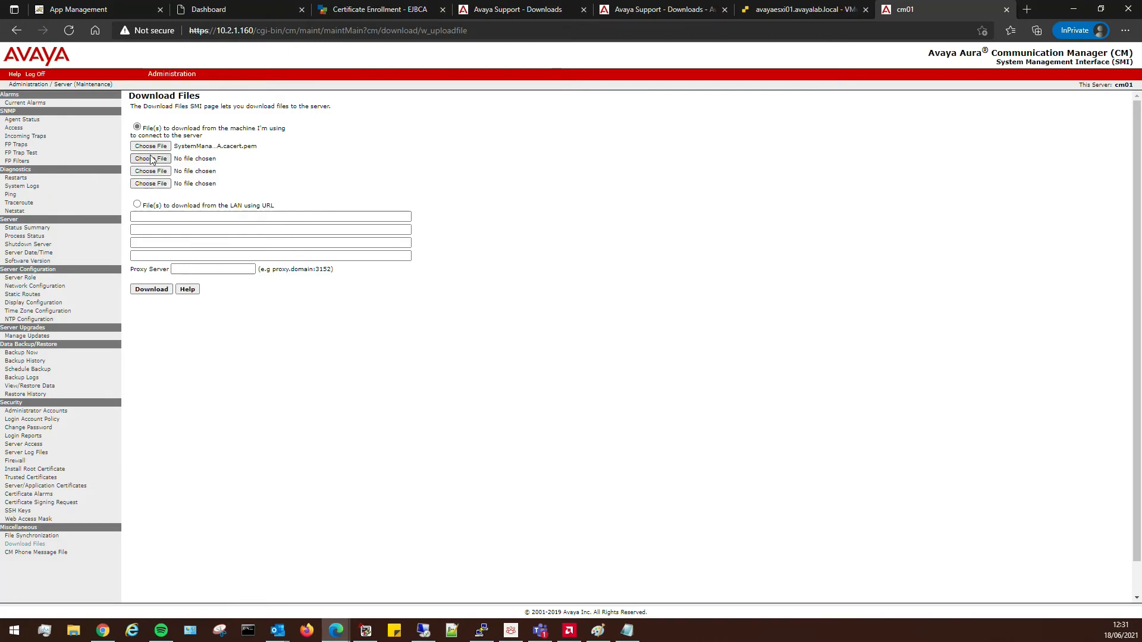
left_click(152, 159)
double_click(132, 88)
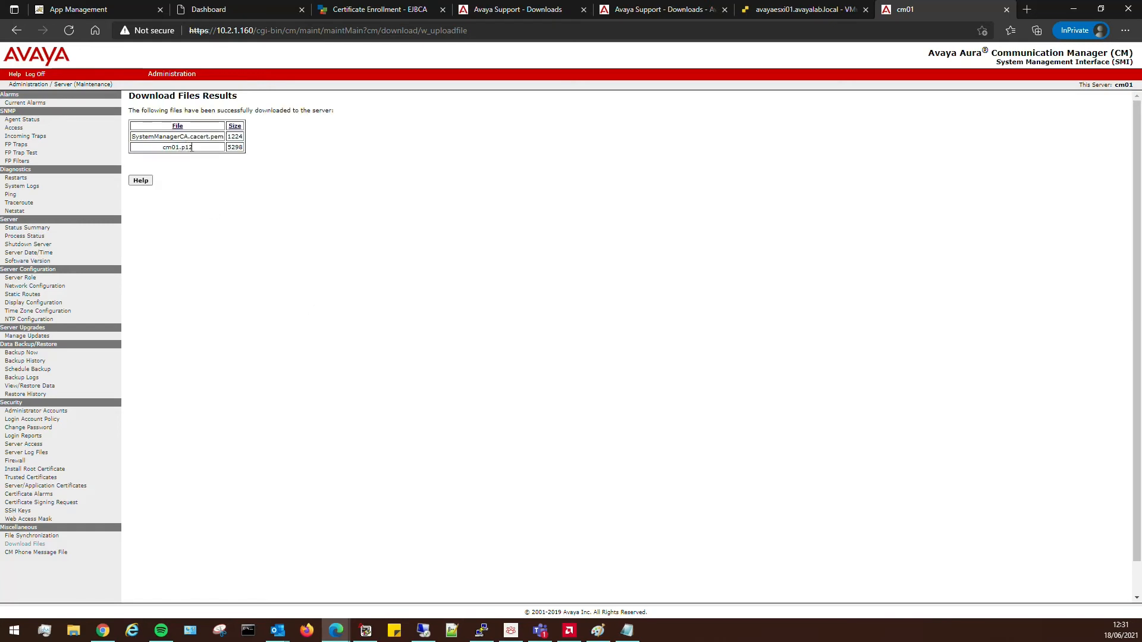
left_click_drag(131, 136, 187, 137)
double_click(187, 136)
key("ctrl+c")
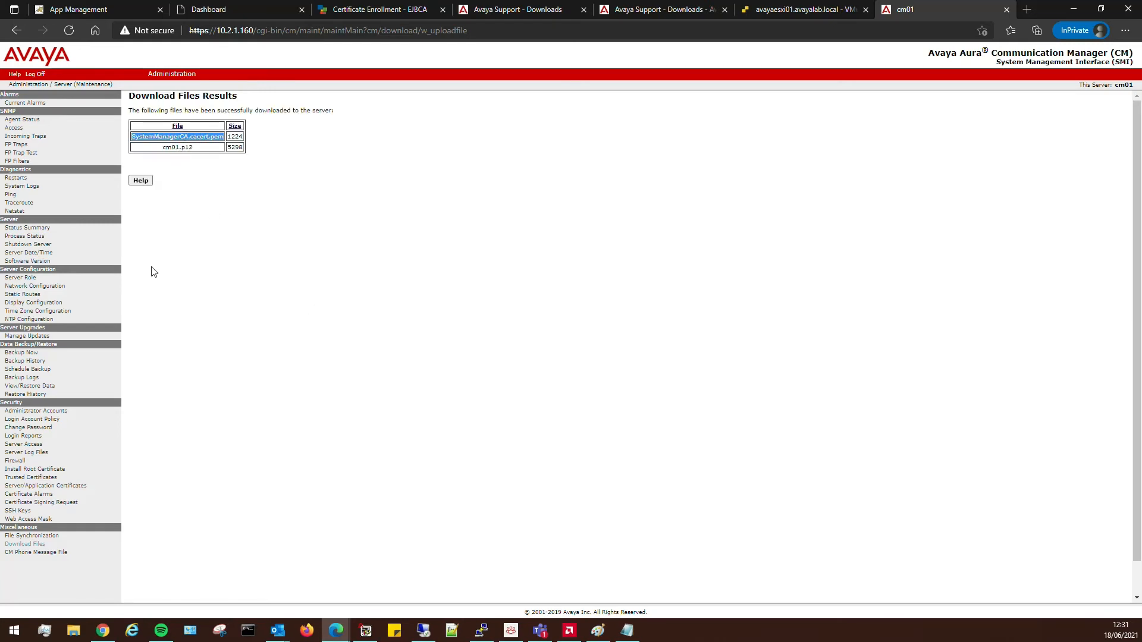
Add SystemManagerCA.cacert.pem as trusted certificate 'SMGR CA' in all four repositories.
left_click(32, 478)
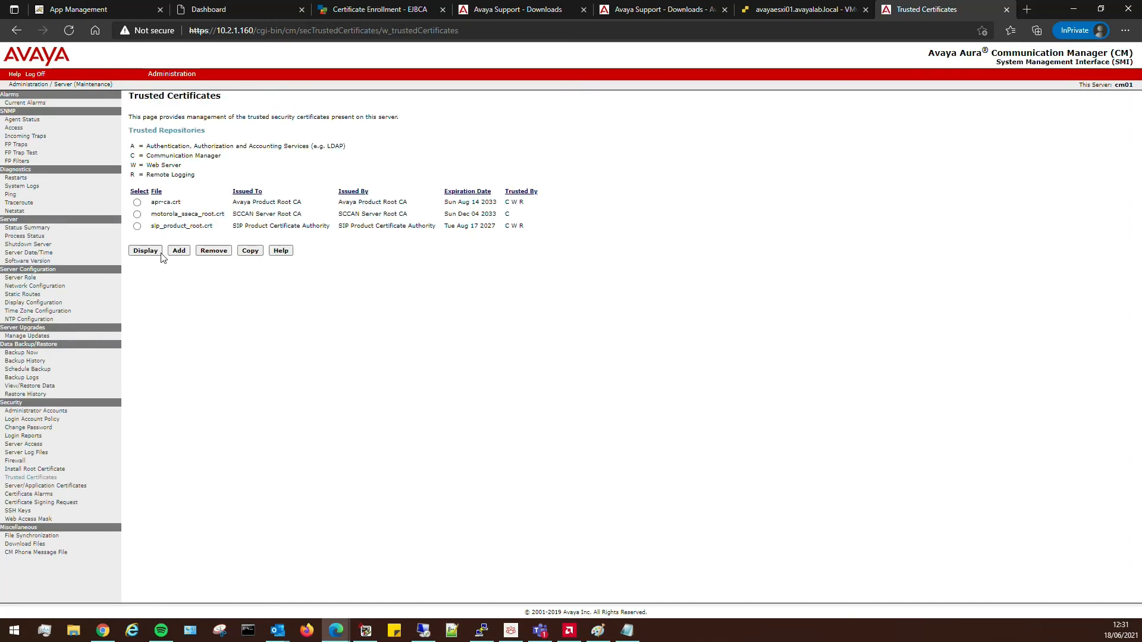
left_click(178, 251)
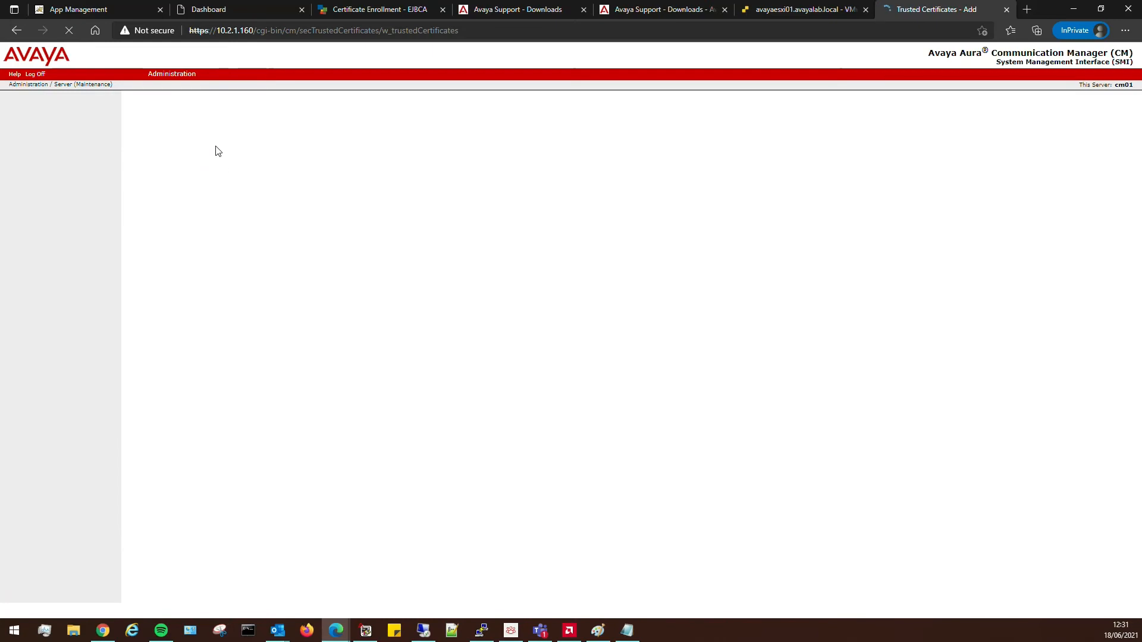
left_click(197, 132)
key("ctrl+v")
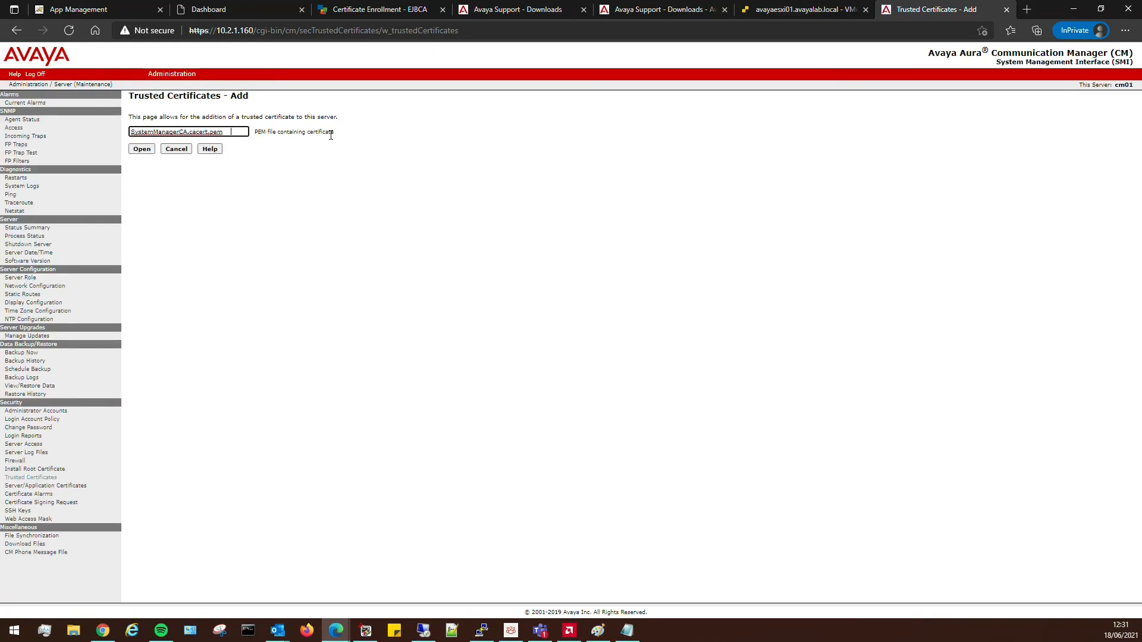
left_click(147, 151)
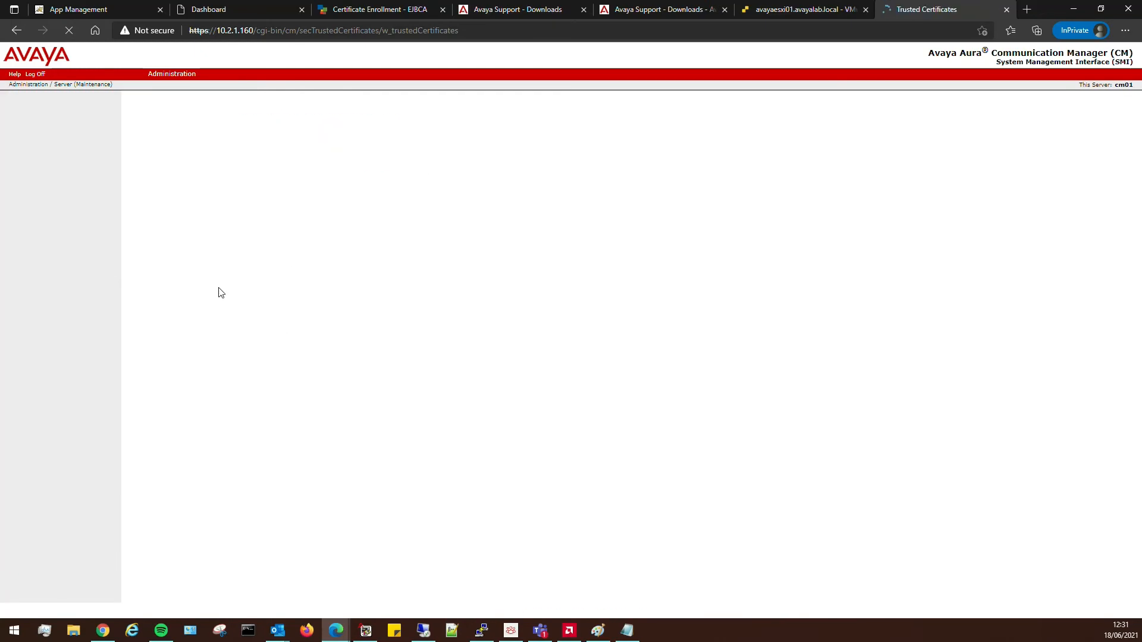
left_click(168, 172)
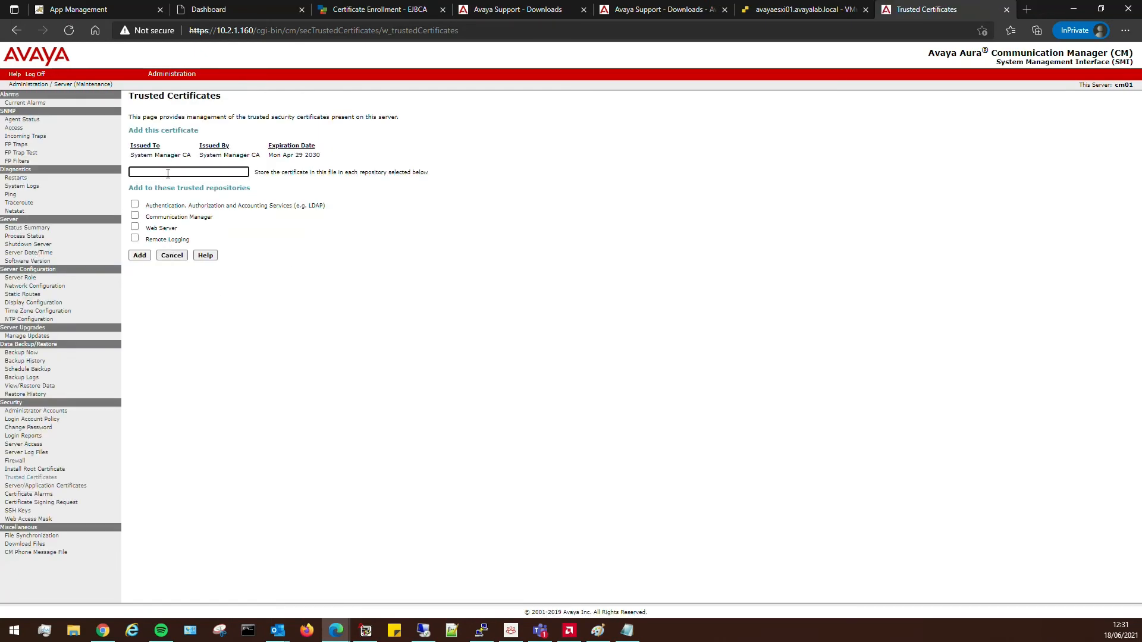
type("SMGR CA")
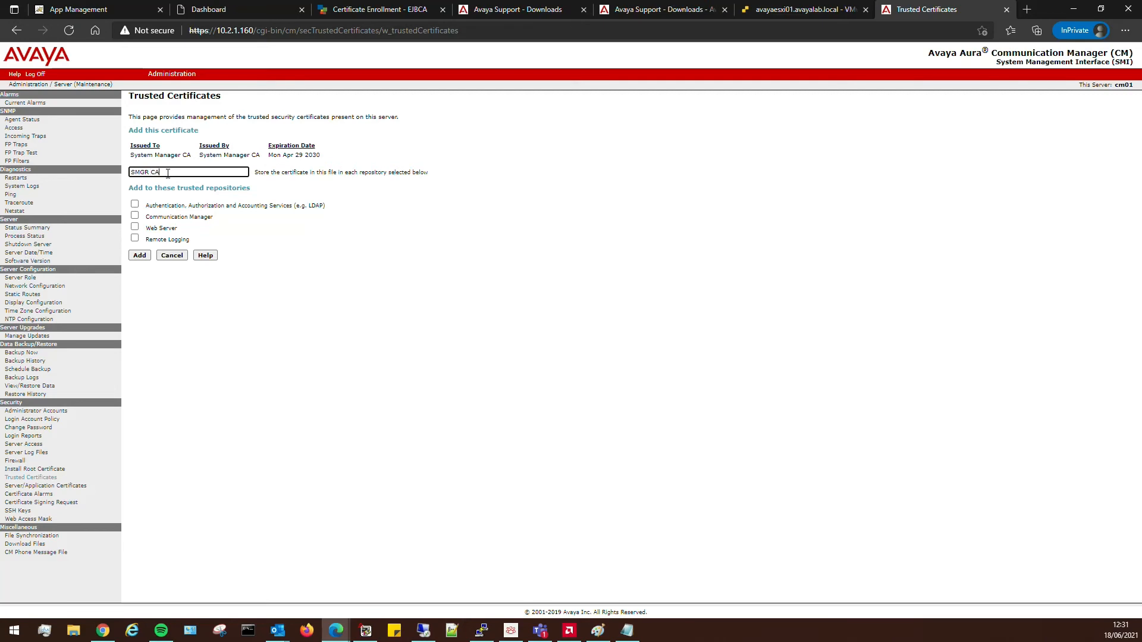
left_click(134, 204)
left_click(135, 216)
left_click(135, 226)
left_click(134, 238)
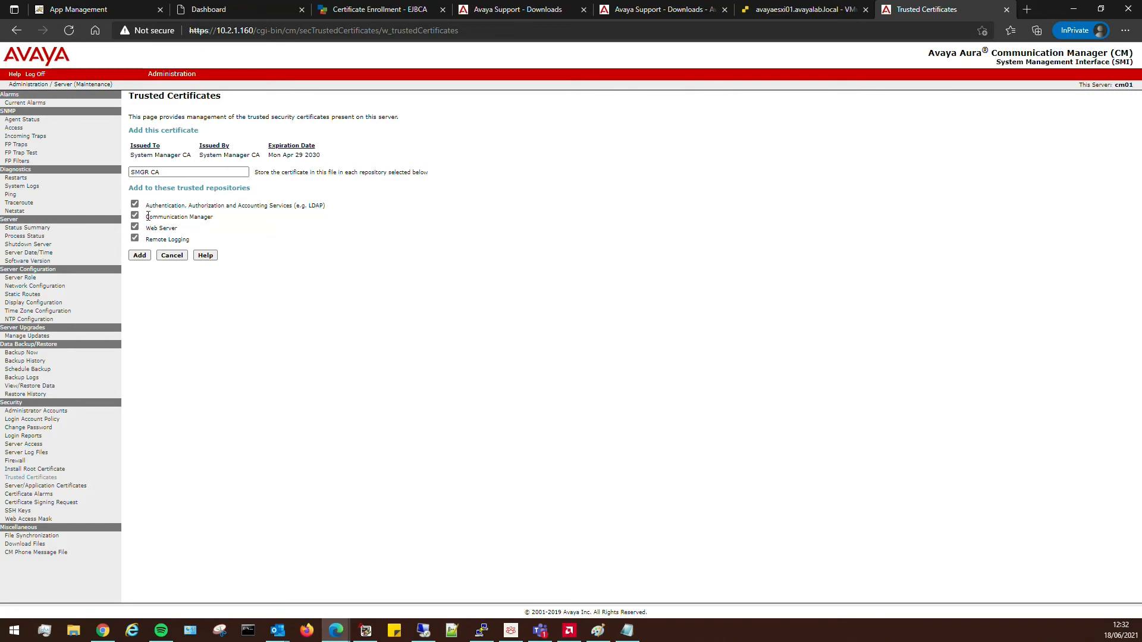
left_click(138, 256)
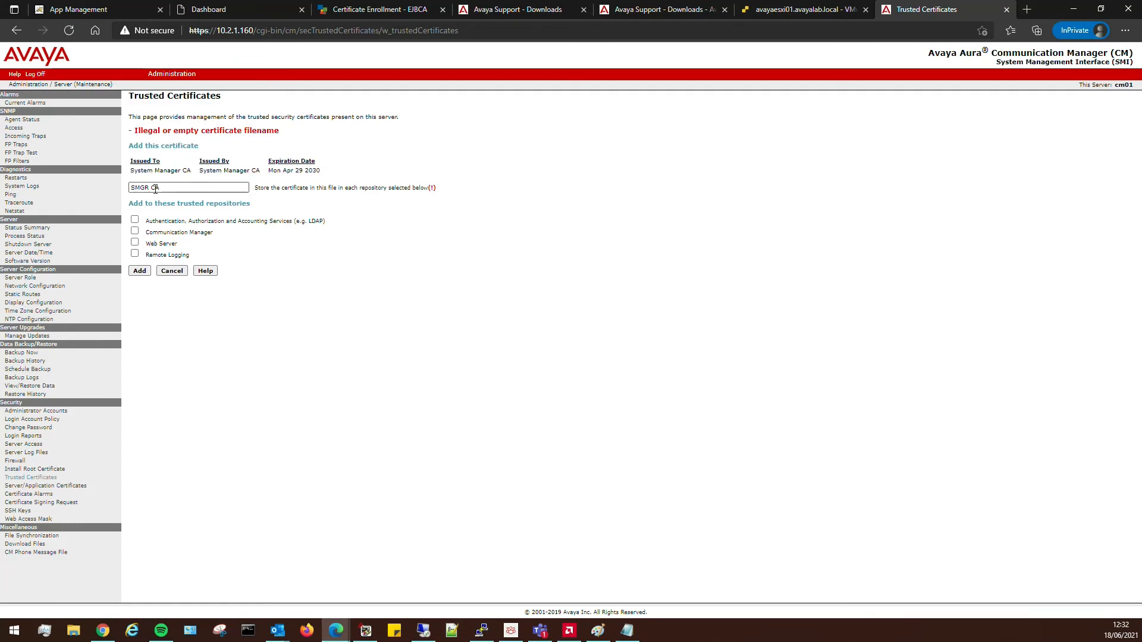
Correct the rejected name to SMGRCA, re-tick all four repositories and add it.
left_click(155, 188)
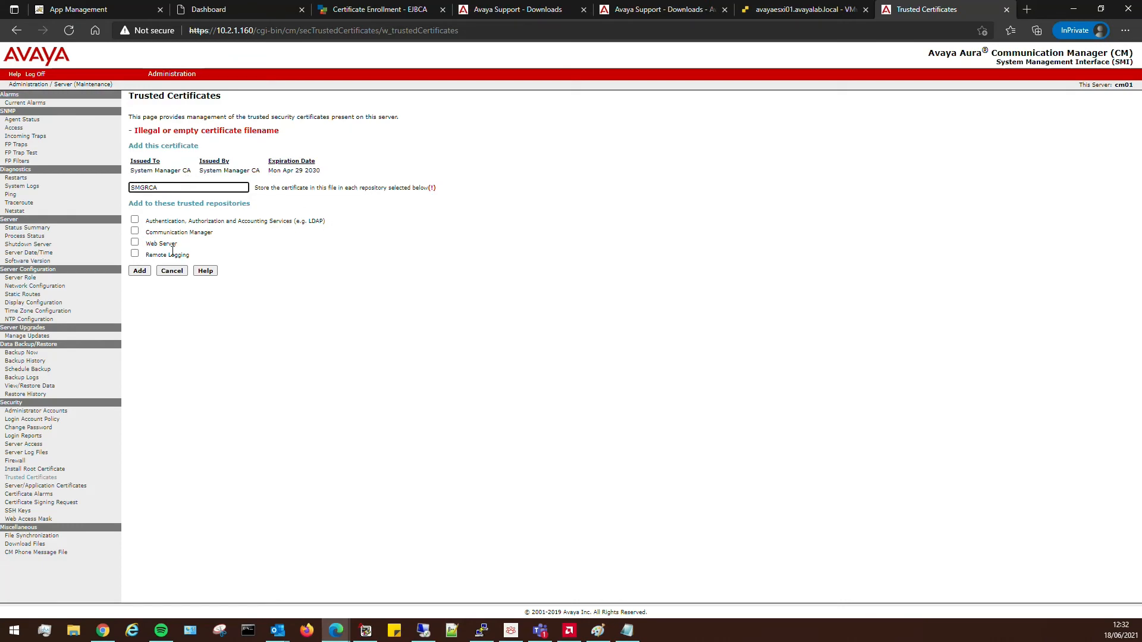
left_click(134, 219)
left_click(134, 231)
left_click(134, 242)
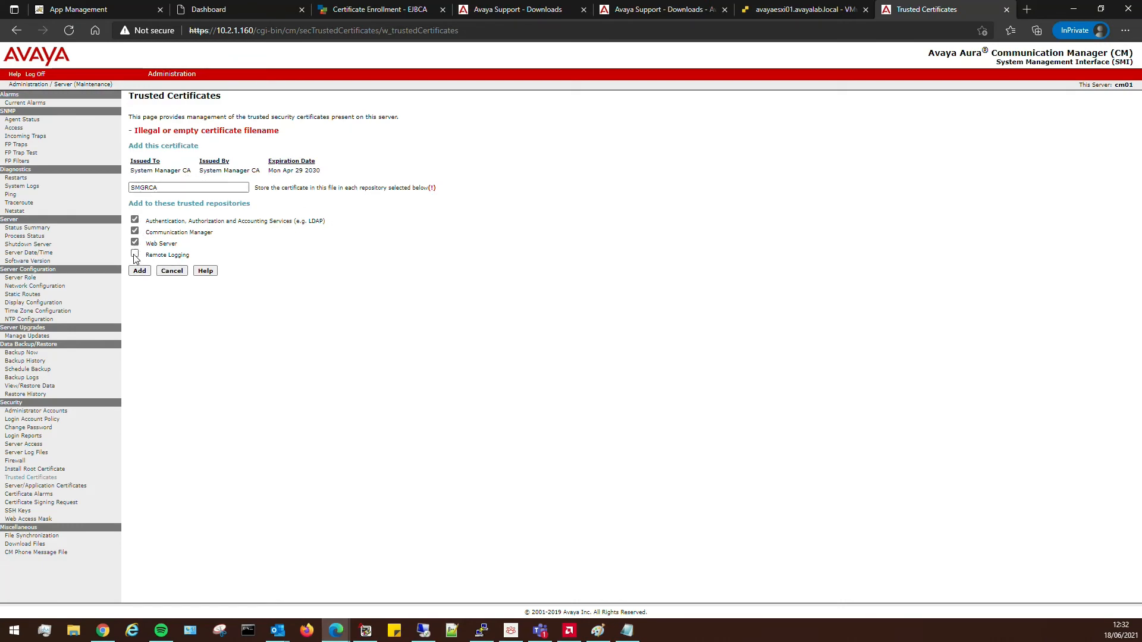
left_click(134, 254)
left_click(139, 271)
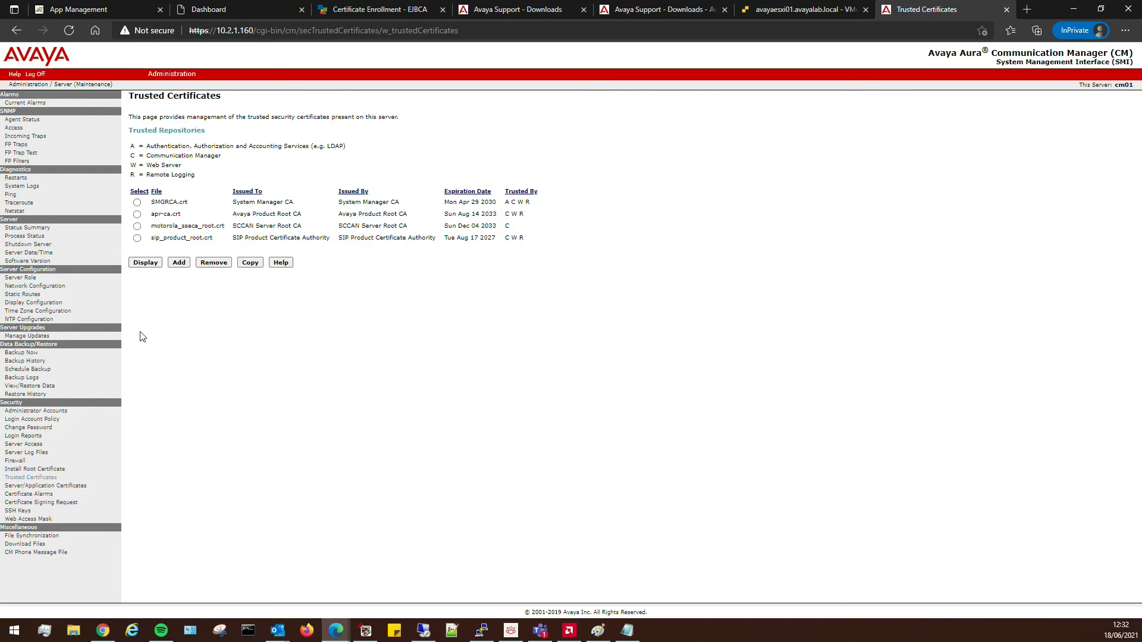
Load cm01.p12 with its certificate password on the Server/Application Certificates Add page.
left_click(65, 491)
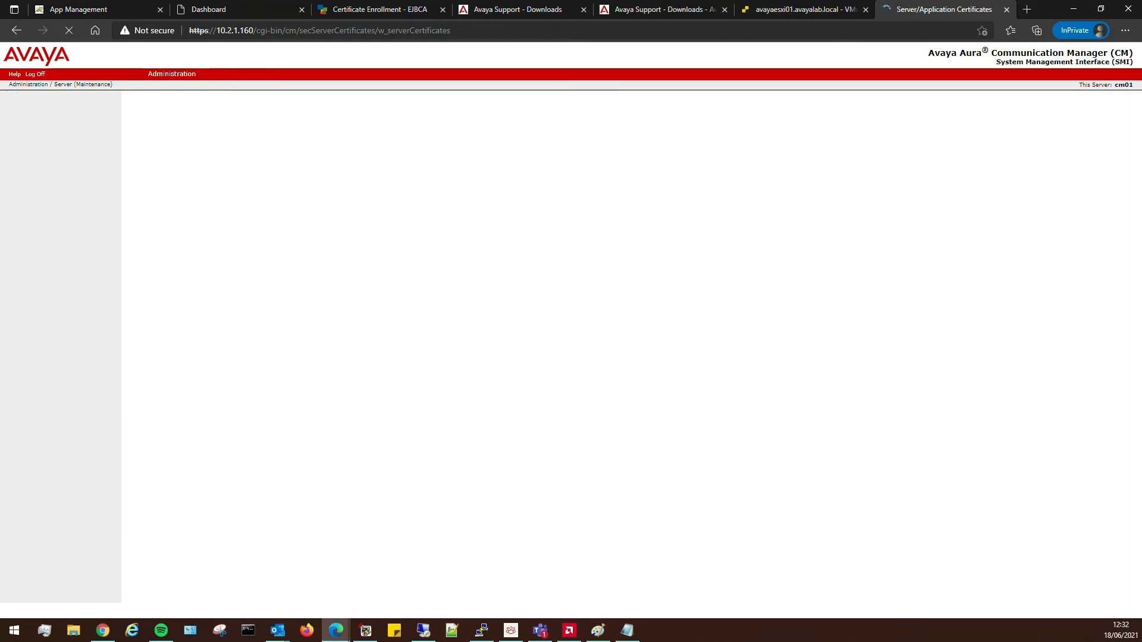
key("super+e")
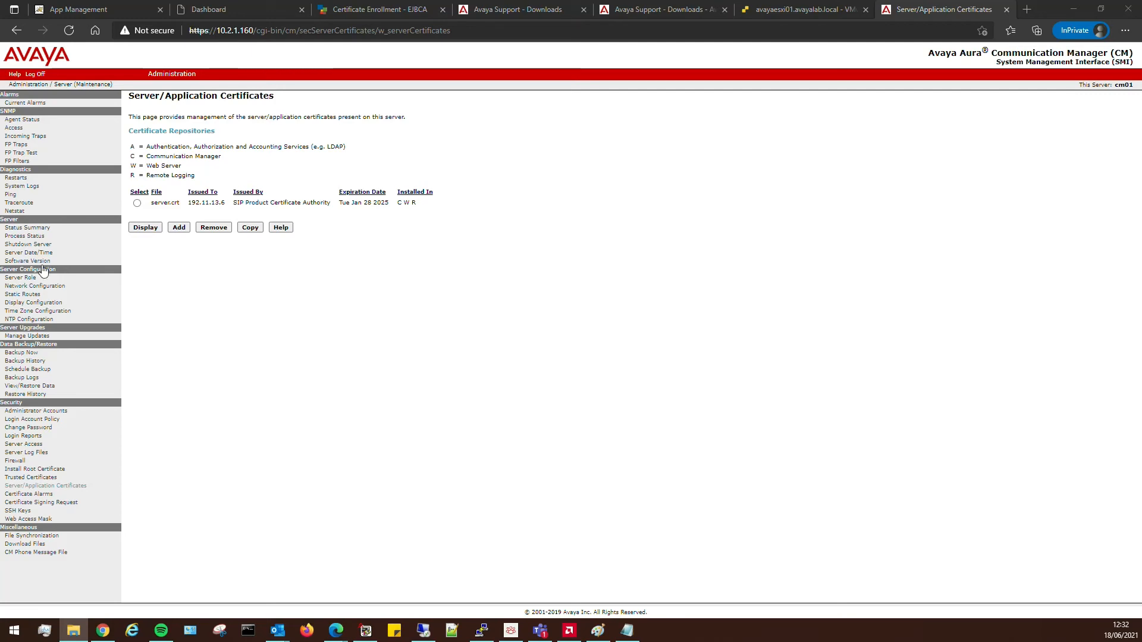
left_click(179, 227)
left_click(207, 133)
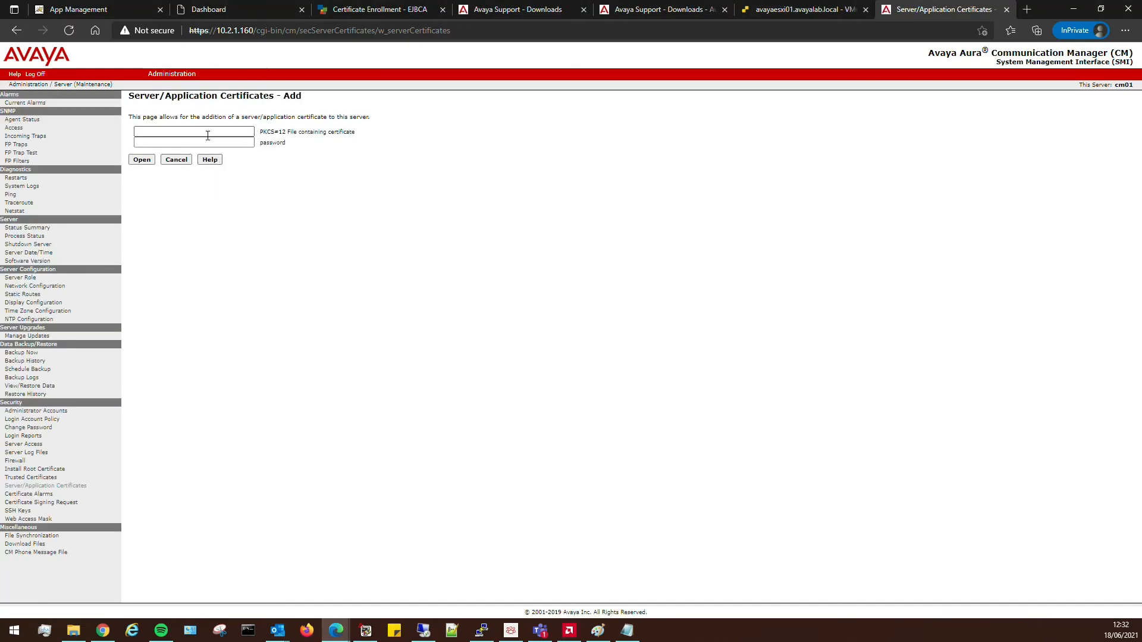
type("cm01.p12")
left_click(197, 143)
type("*")
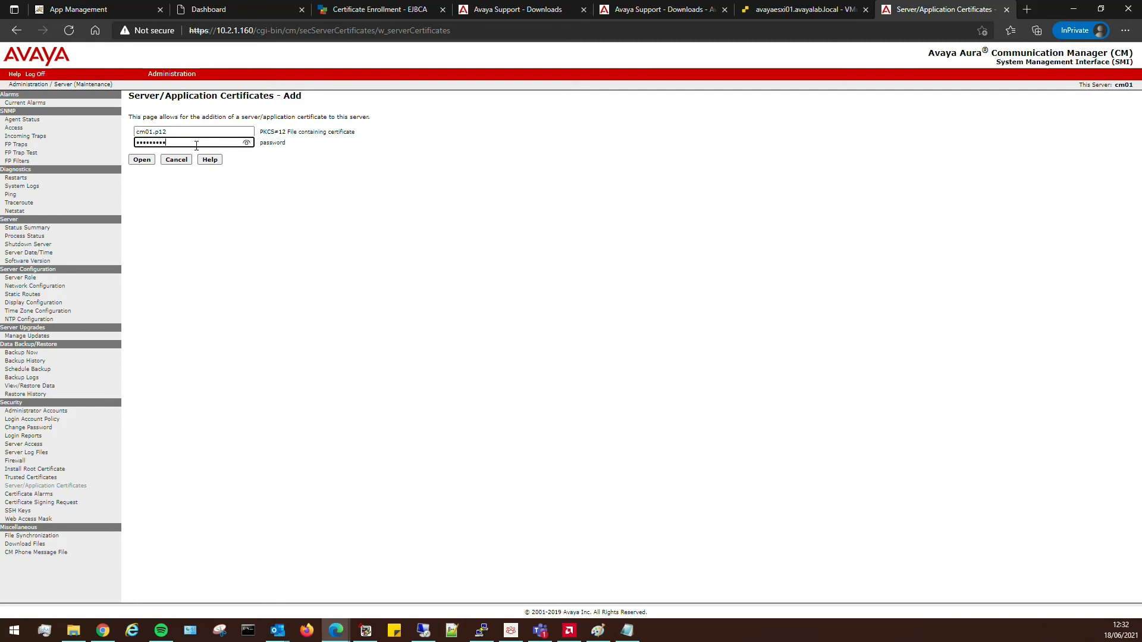
left_click(143, 160)
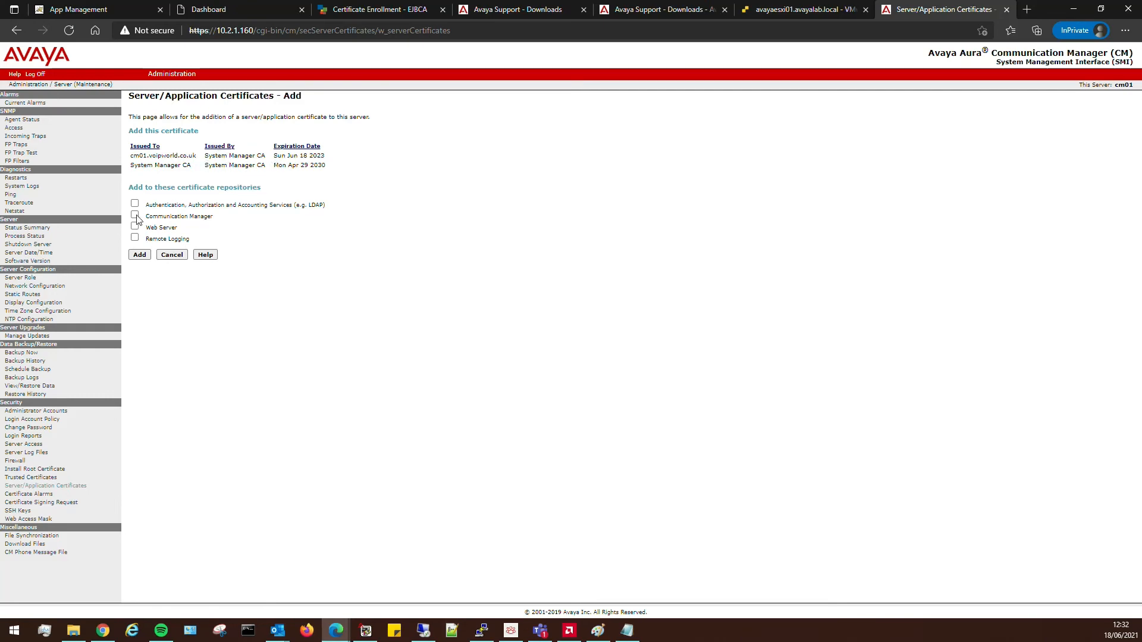
Tick AAA, Communication Manager, Web Server and Remote Logging repositories and install the certificate.
left_click(135, 204)
left_click(135, 215)
left_click(135, 226)
left_click(135, 237)
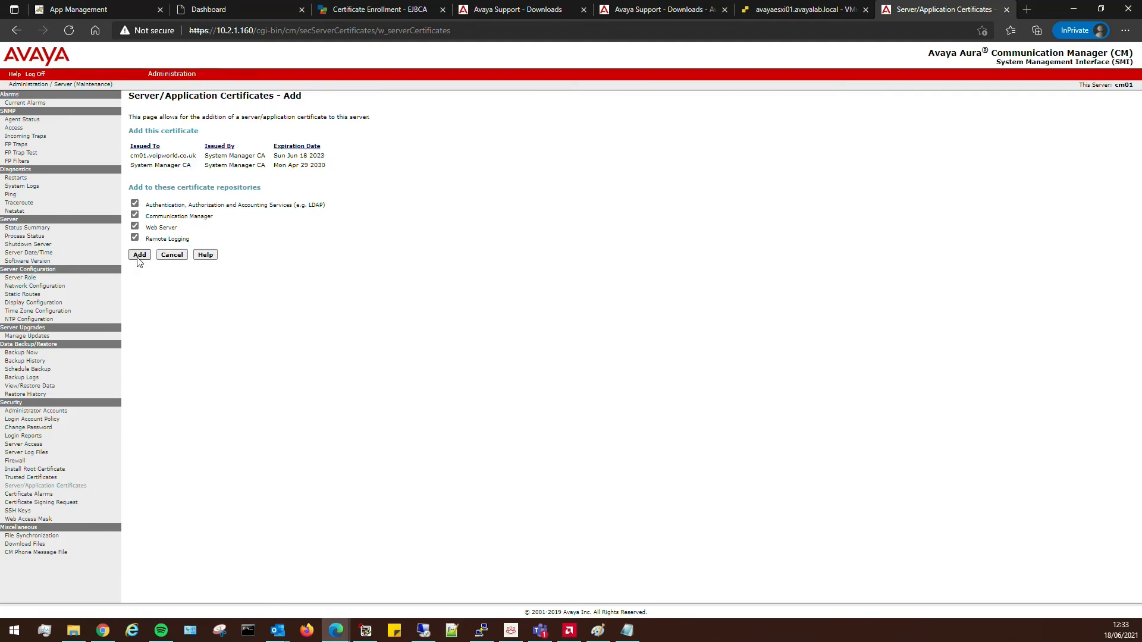
left_click(140, 256)
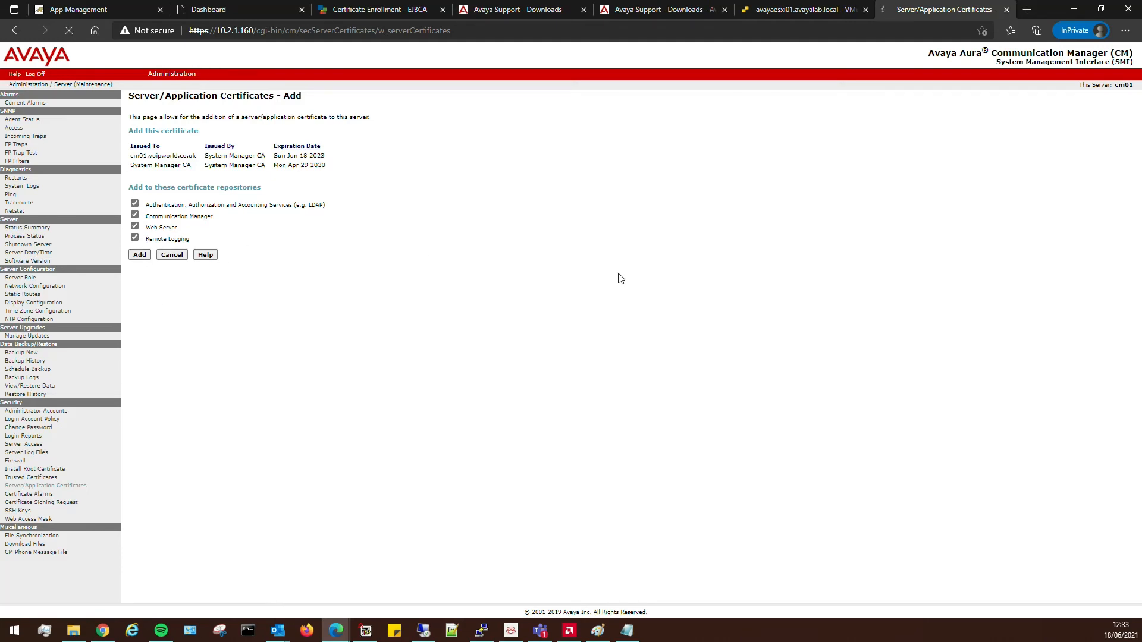
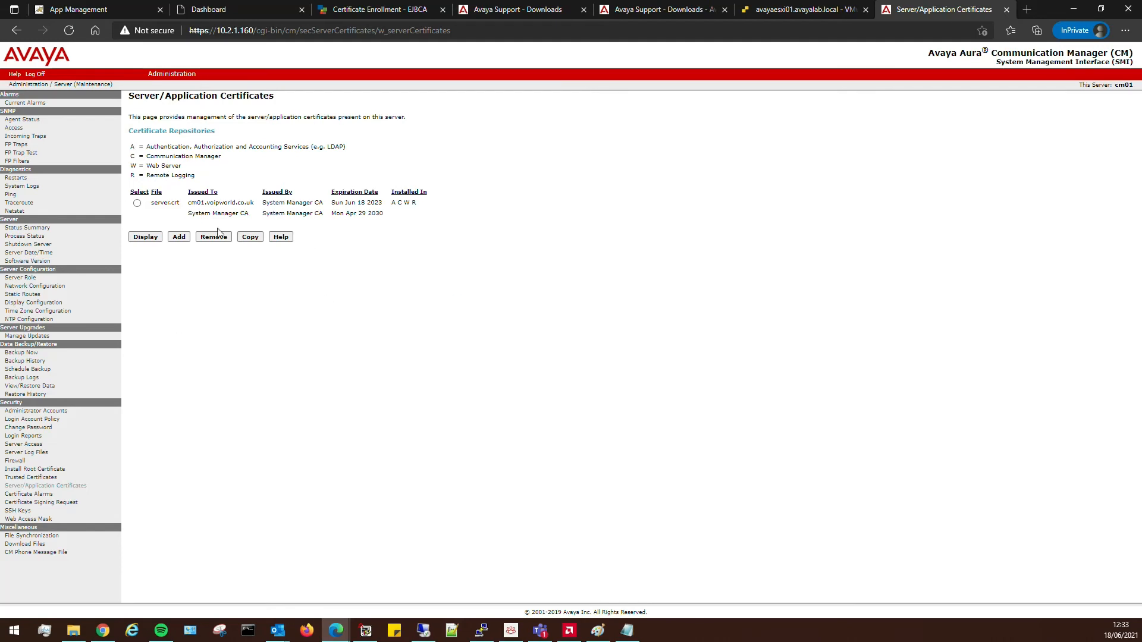
Reload the server's Status Summary page and view the site's connection security info.
left_click(35, 230)
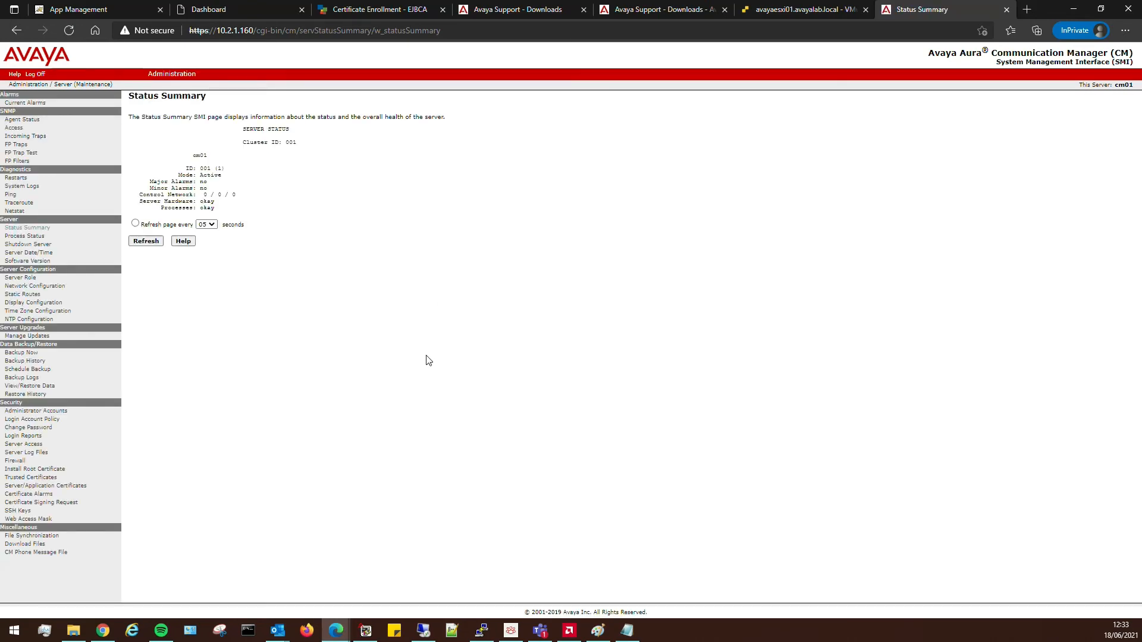
key("F5")
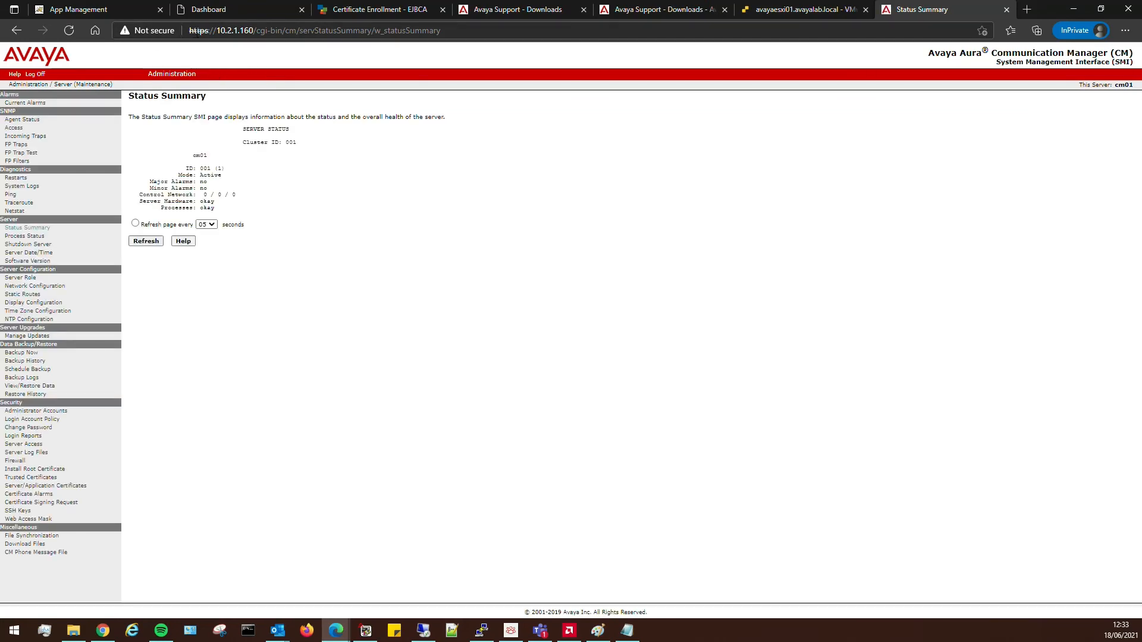
left_click(196, 31)
left_click(147, 31)
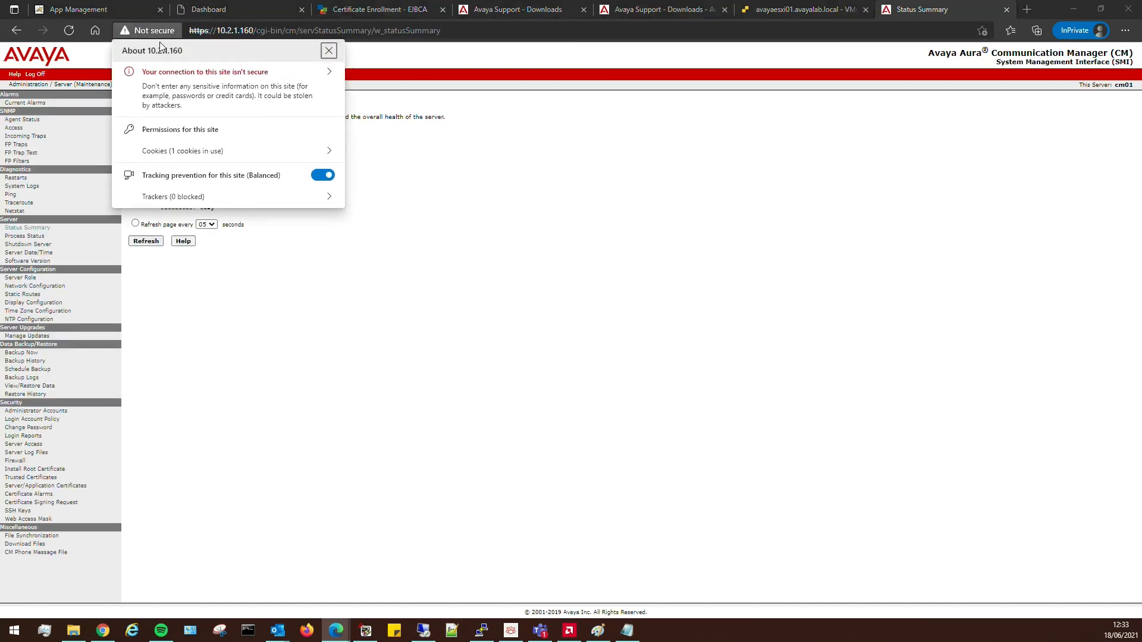
Inspect the server's web certificate details, then close them and return to System Manager.
left_click(279, 79)
left_click(307, 51)
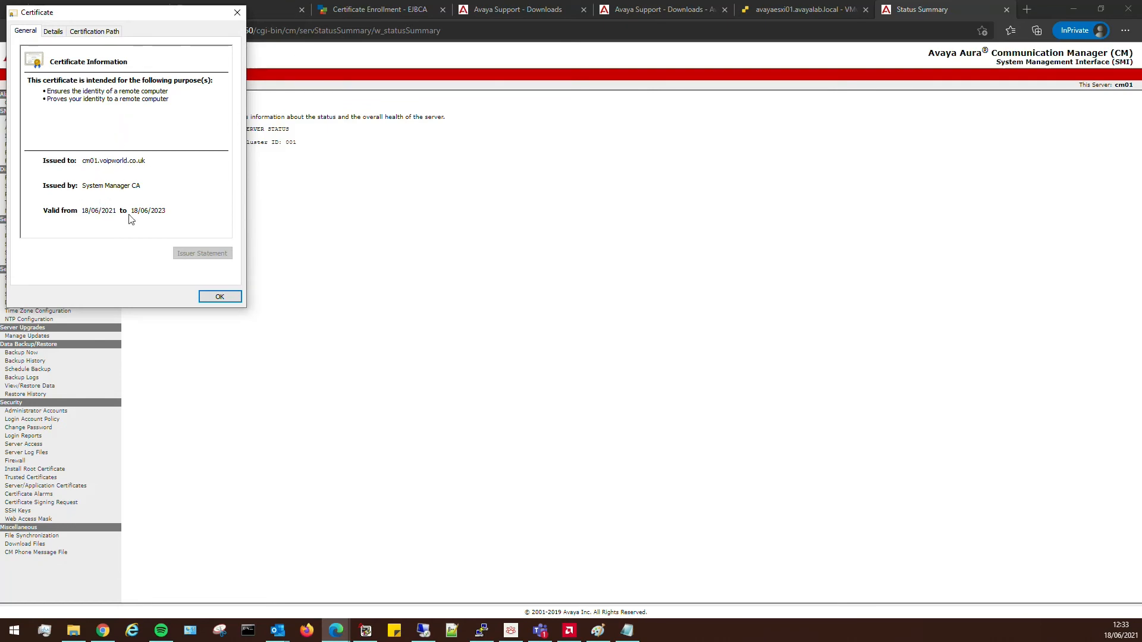
left_click(219, 296)
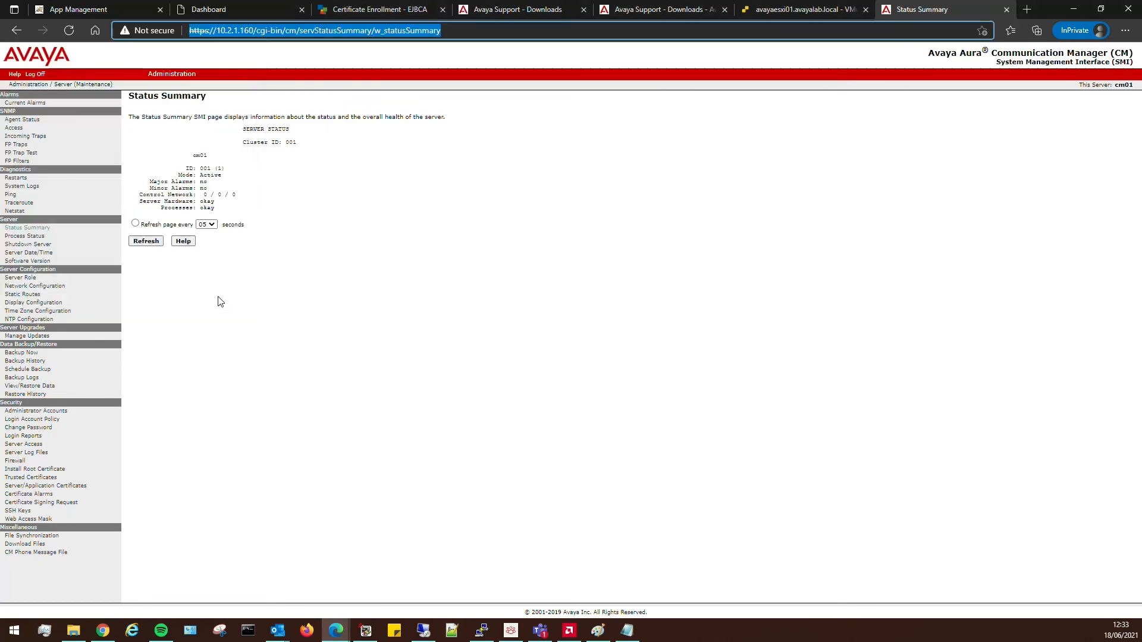
left_click(626, 261)
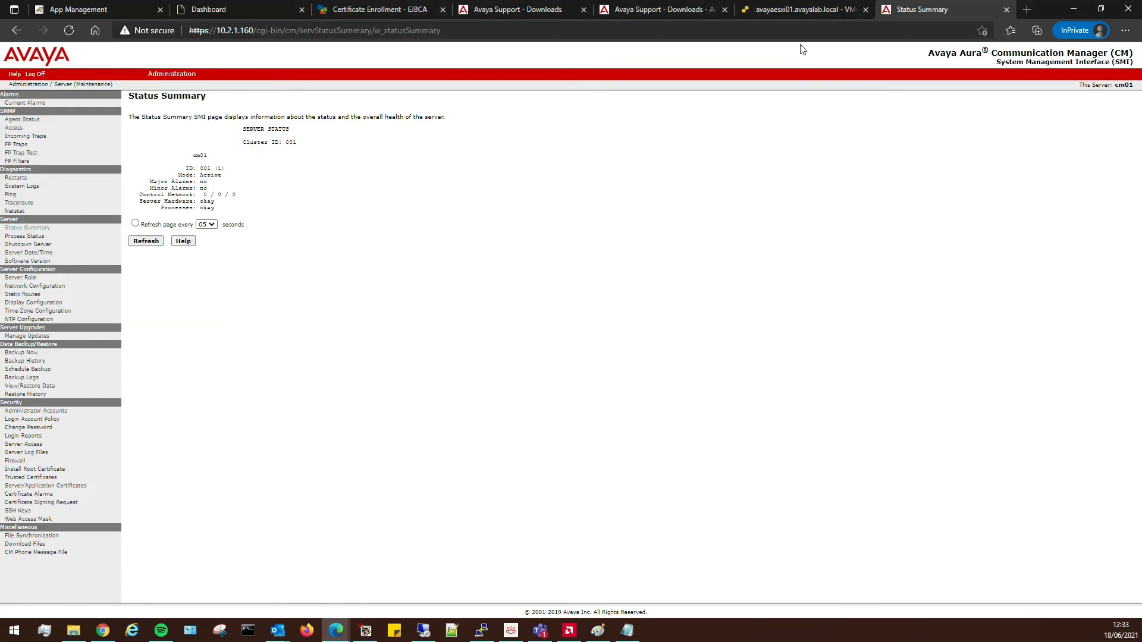
left_click(221, 10)
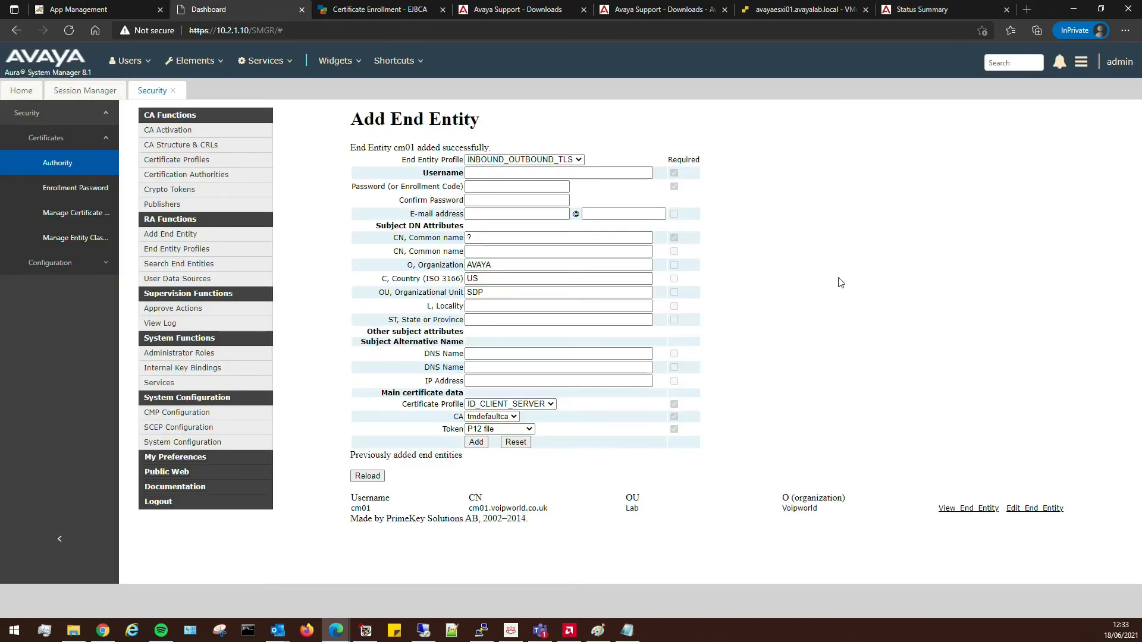
Start a new element under Services > Inventory > Manage Elements and open its Type list.
left_click(173, 91)
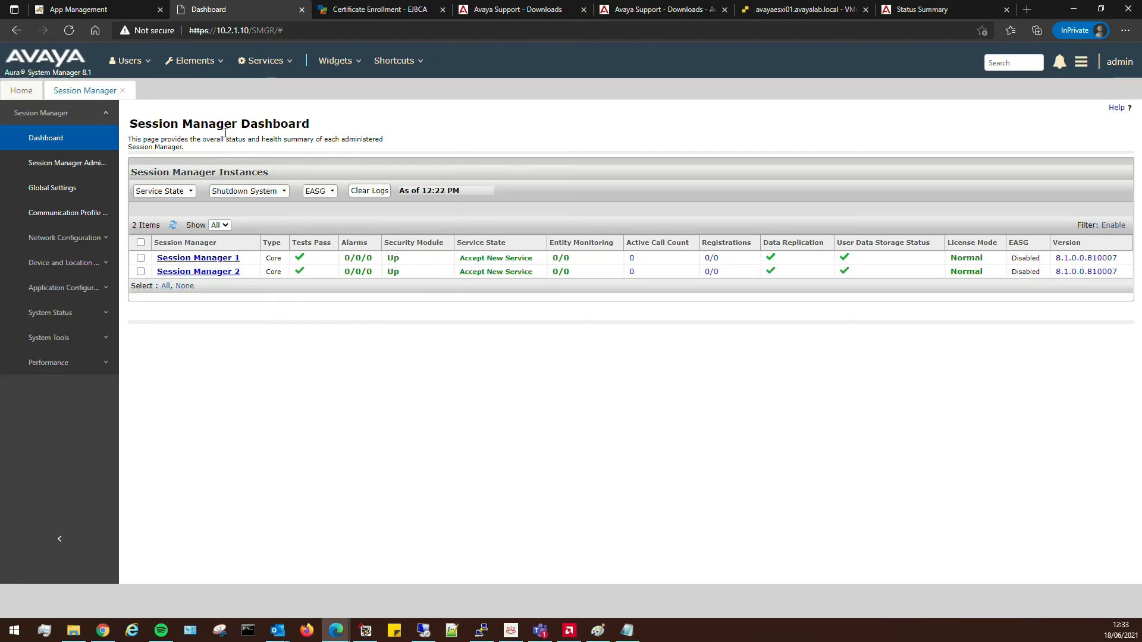
left_click(181, 61)
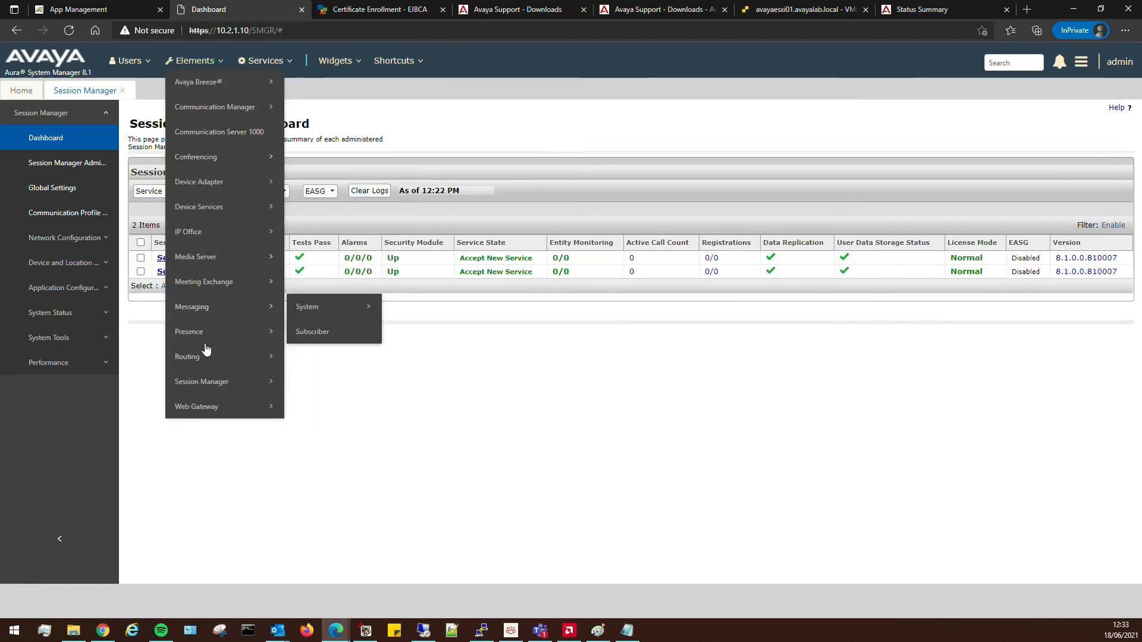
left_click(265, 61)
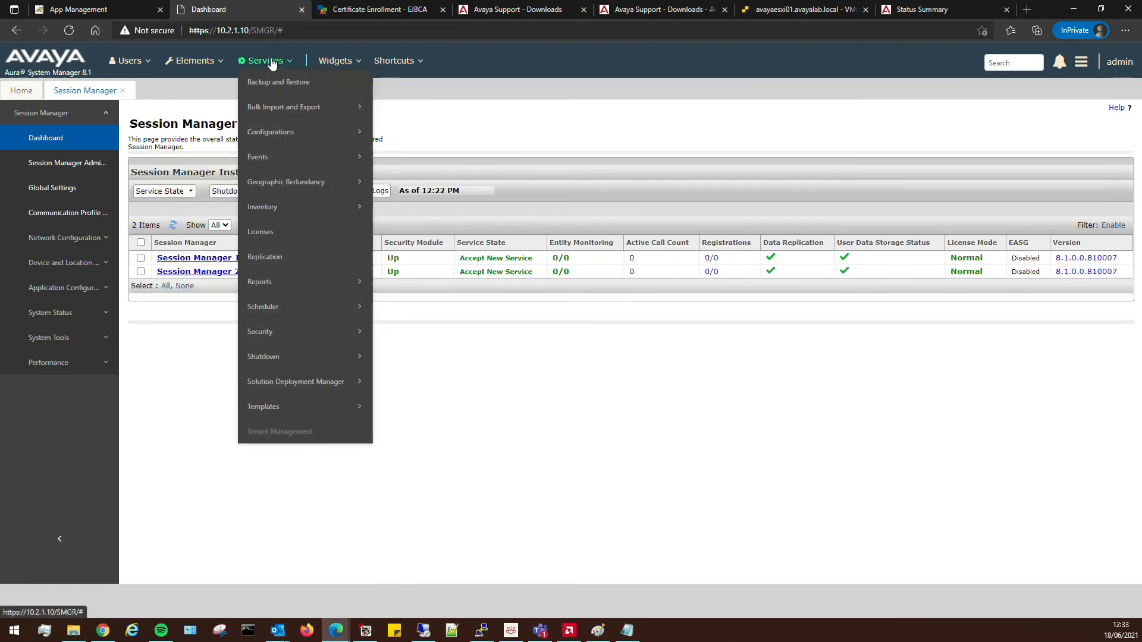
mouse_move(297, 206)
left_click(423, 208)
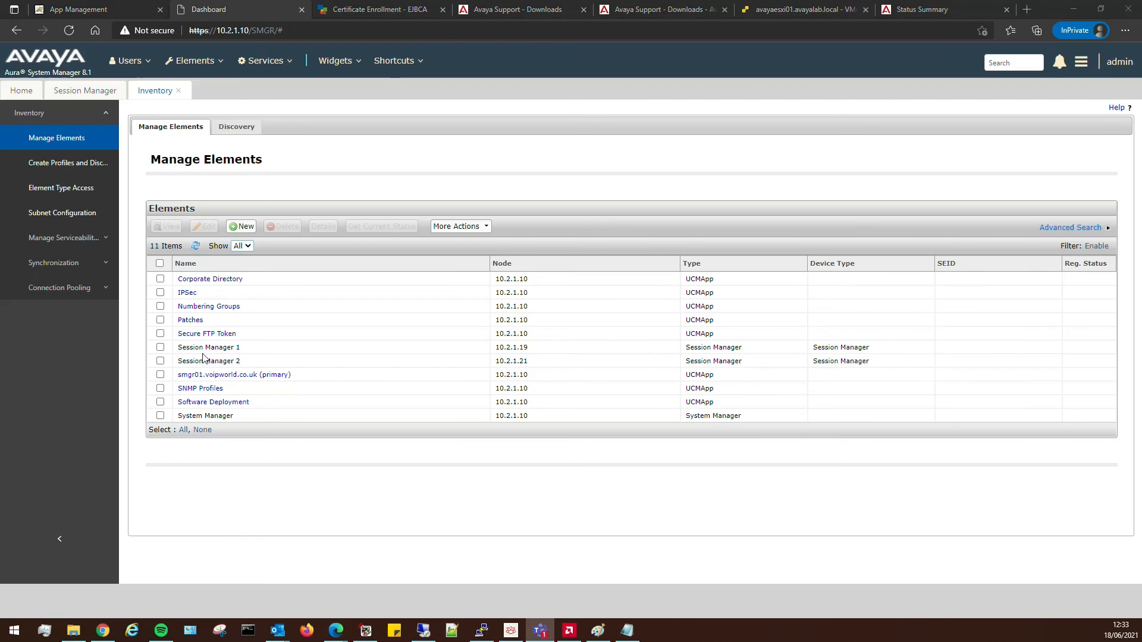
left_click(243, 228)
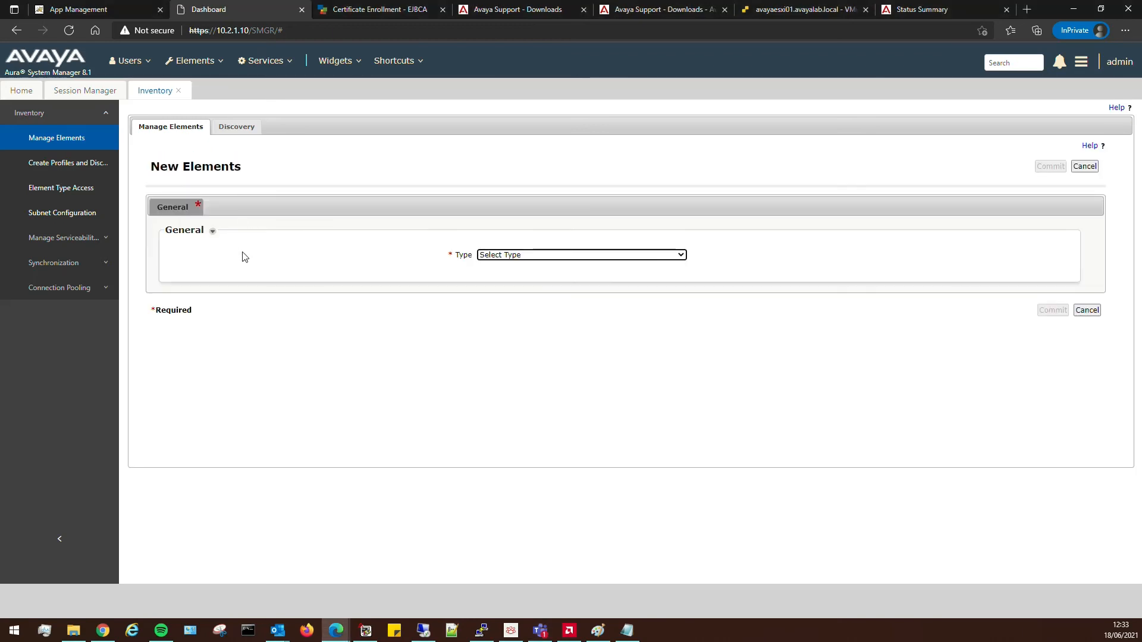
left_click(519, 257)
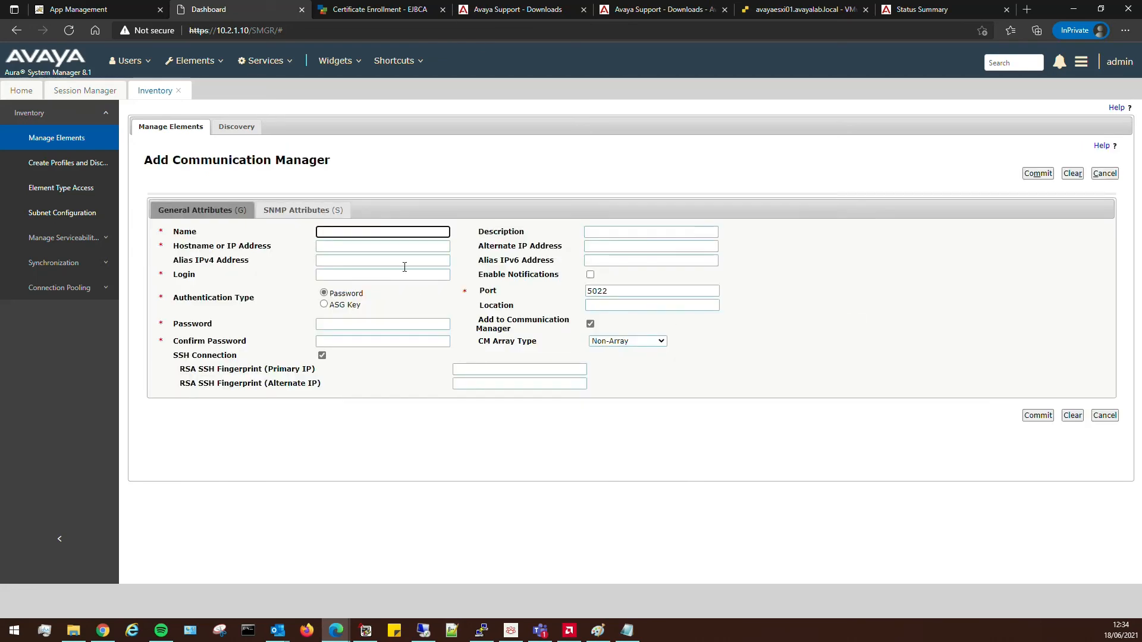
Enter name CM01, address 10.2.1.160, login sysman and the confirmed account password.
type("CM01")
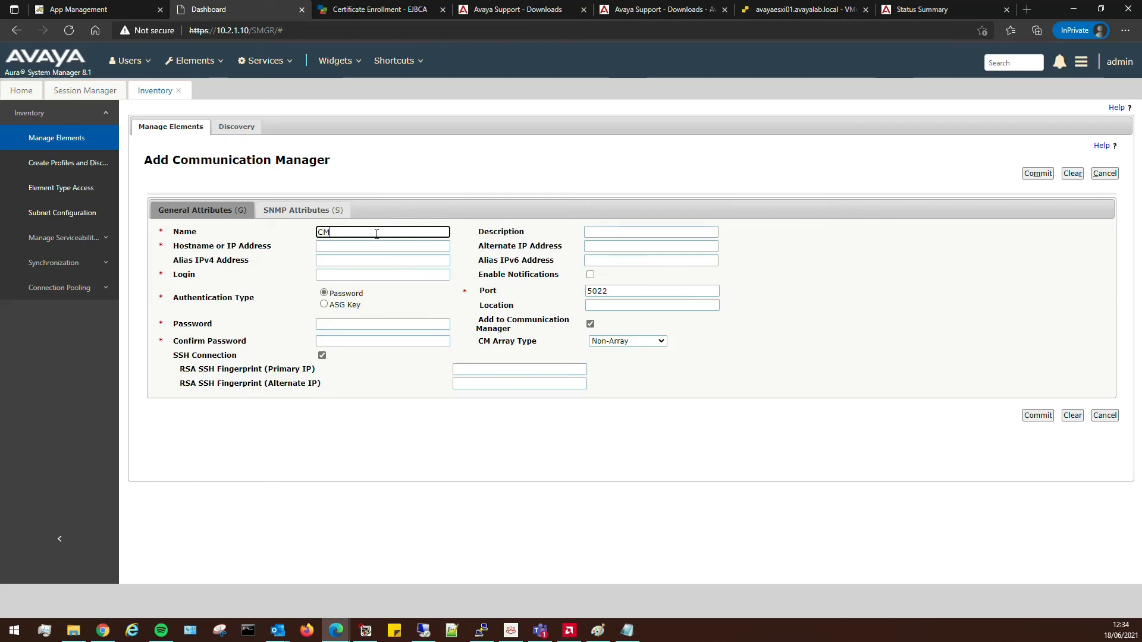
key("Tab")
key("Tab")
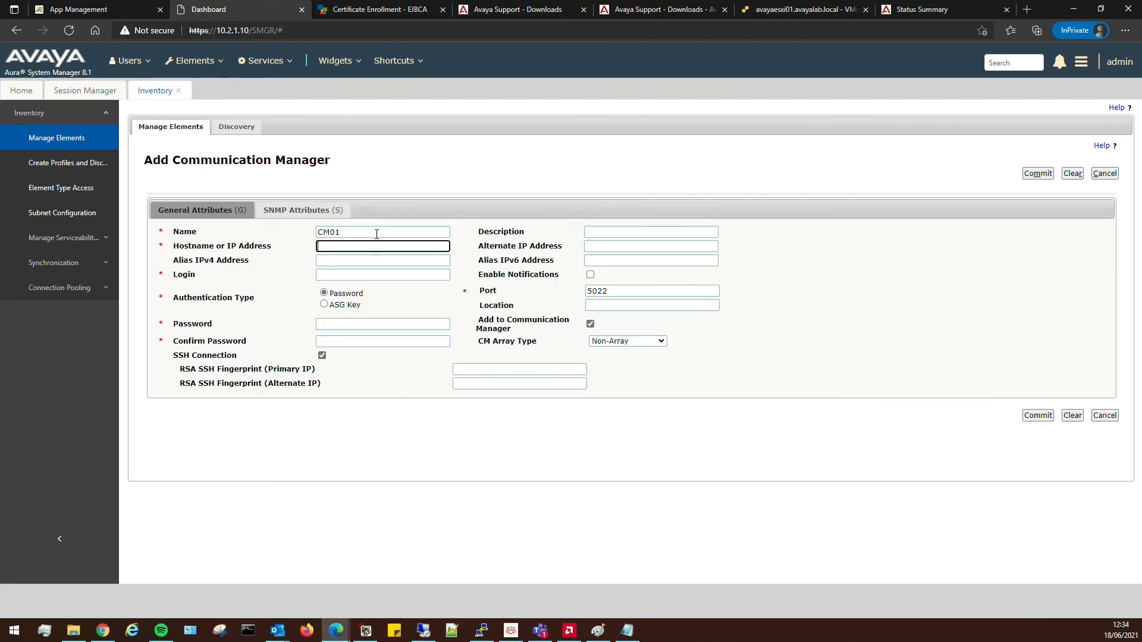
type("10.2.1.160")
key("Tab")
key("Tab")
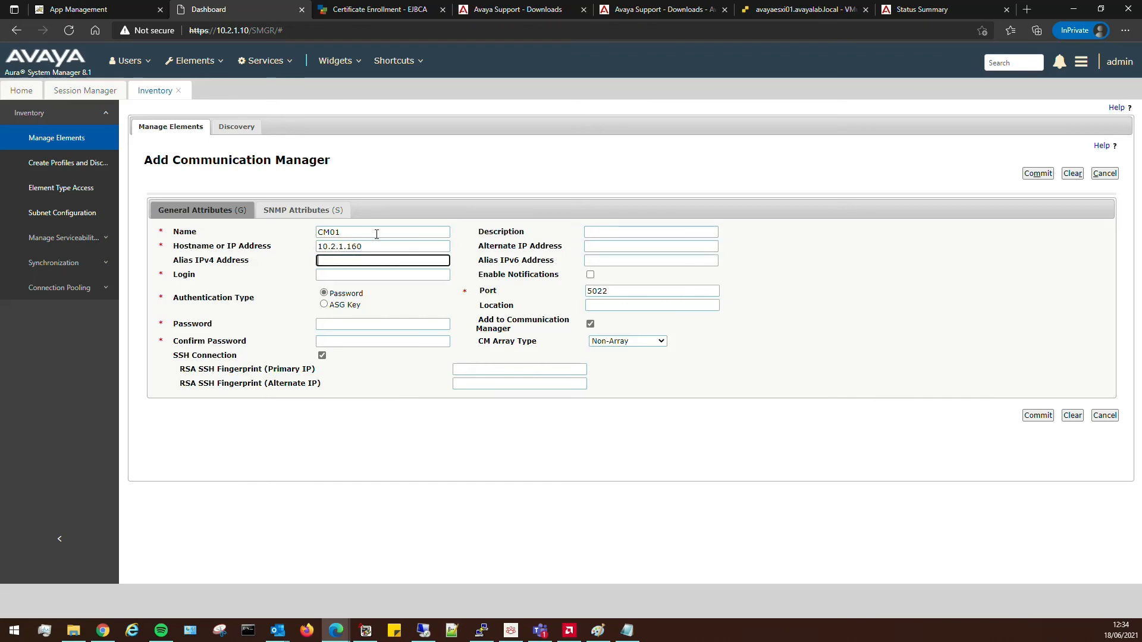
key("Tab")
key("Tab")
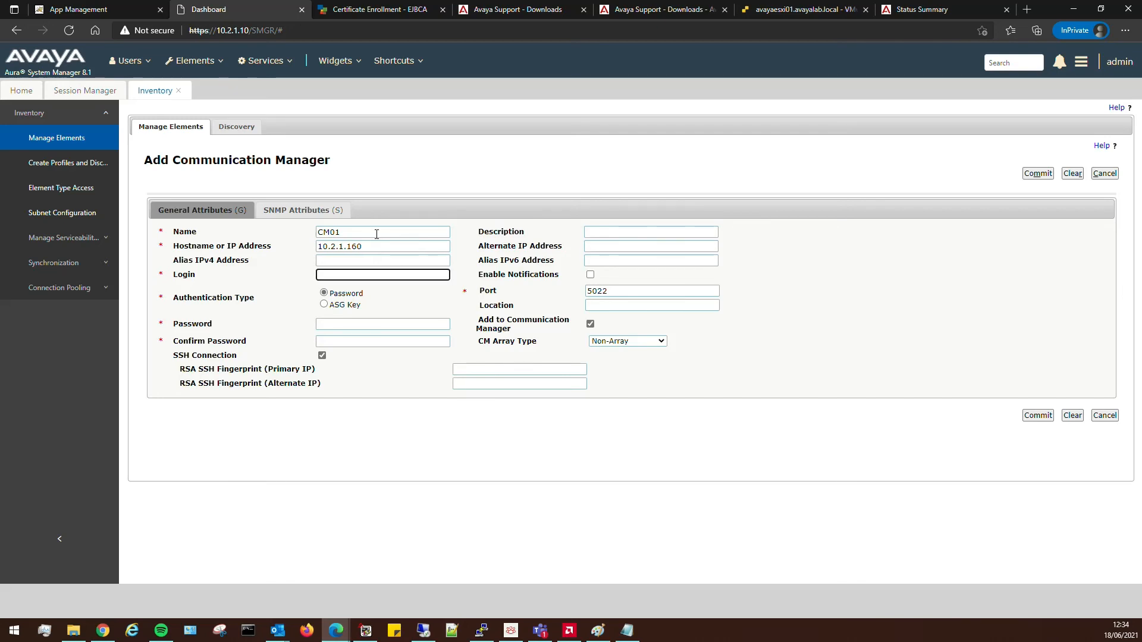
type("sysman")
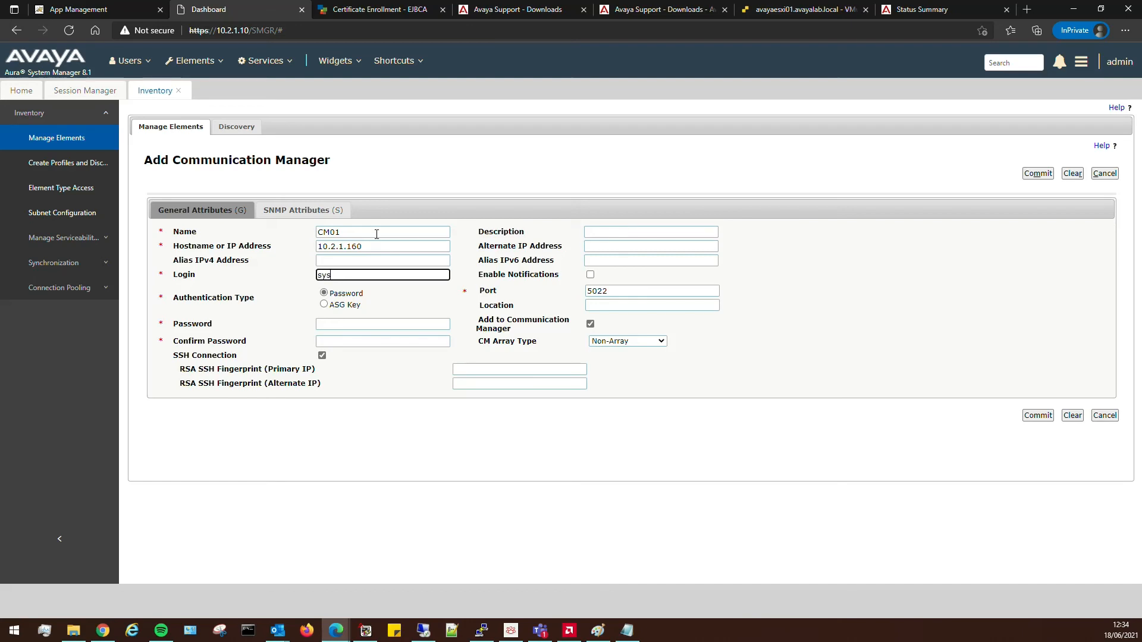
key("Tab")
key("Tab")
key("Tab")
key("Tab")
key("Tab")
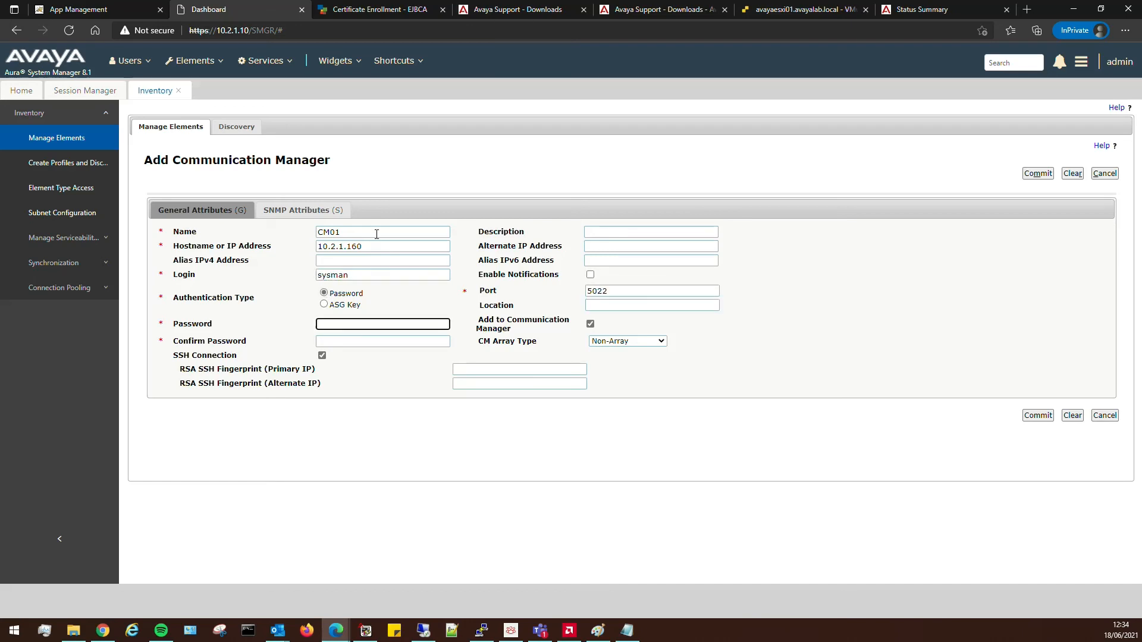
type("••••••••••")
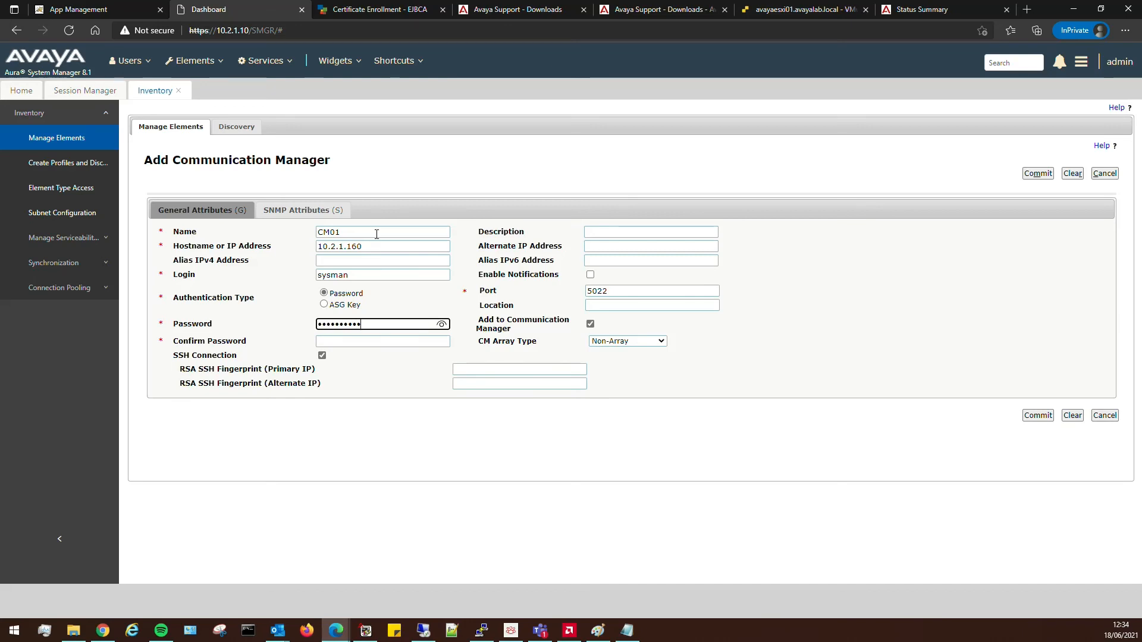
key("Tab")
type("••••")
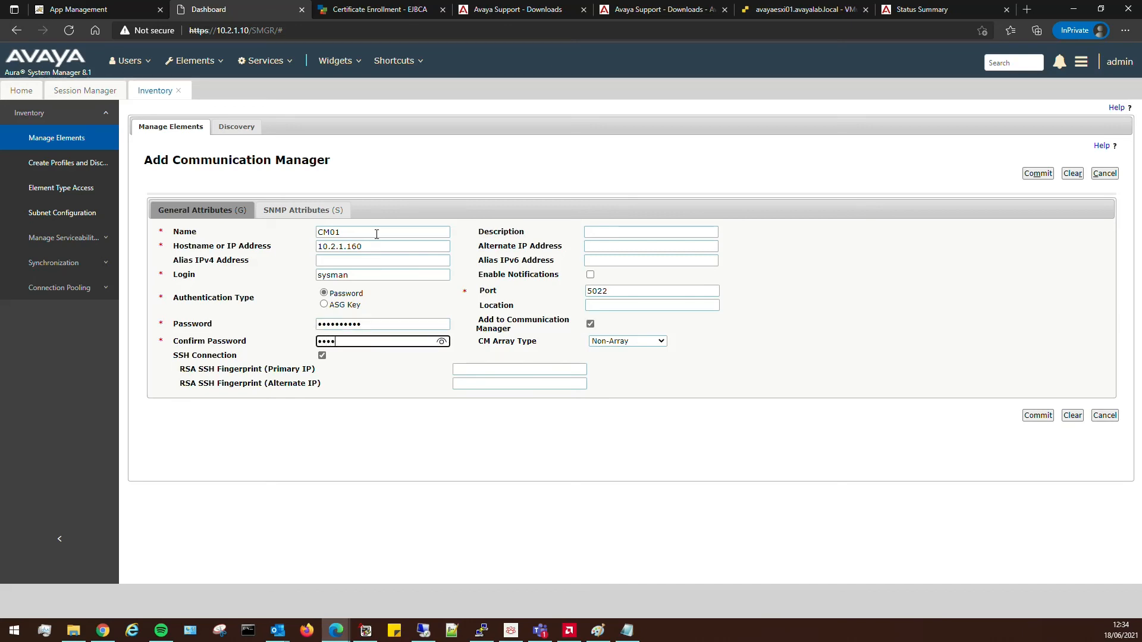
type("••••••")
Enable notifications, keep port 5022, set SNMP version to None and commit the element.
left_click(590, 274)
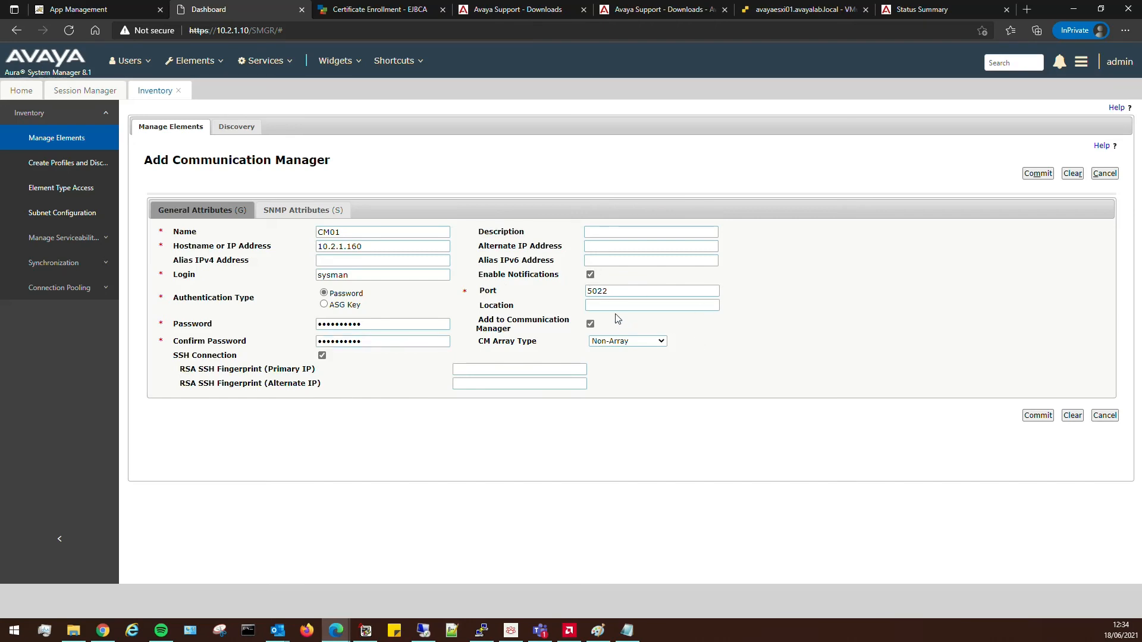
double_click(608, 291)
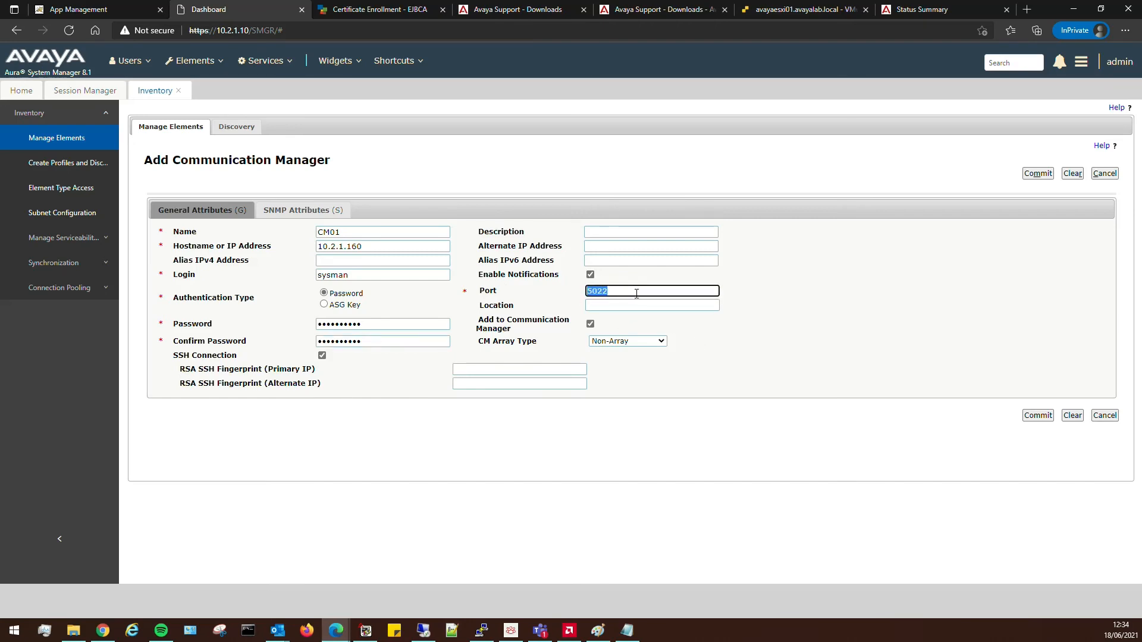
left_click(778, 361)
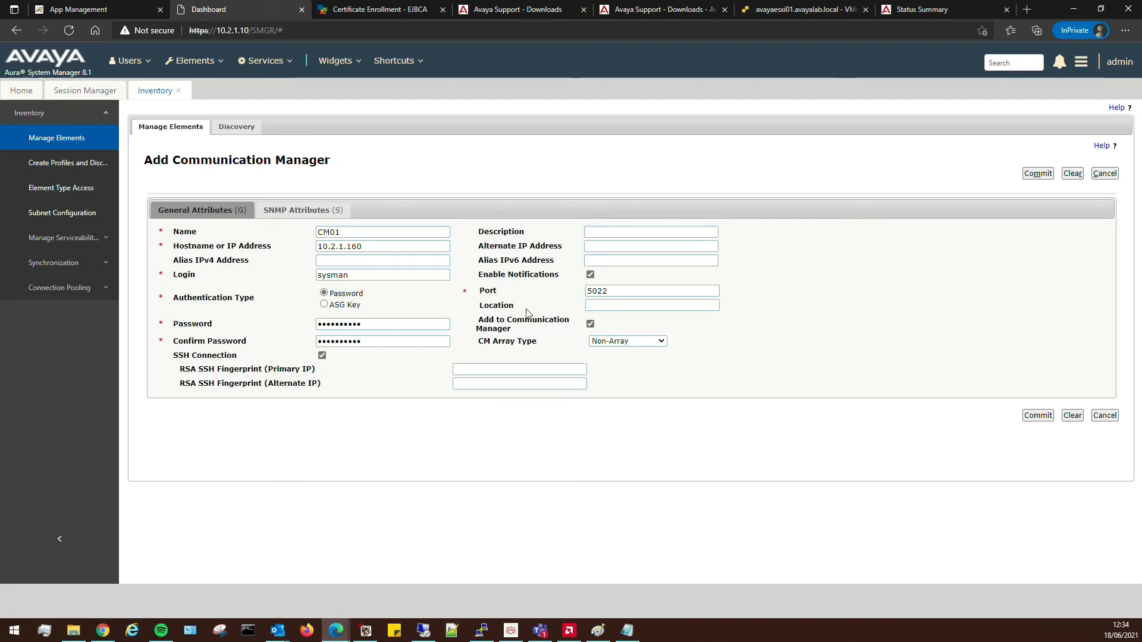
left_click(592, 305)
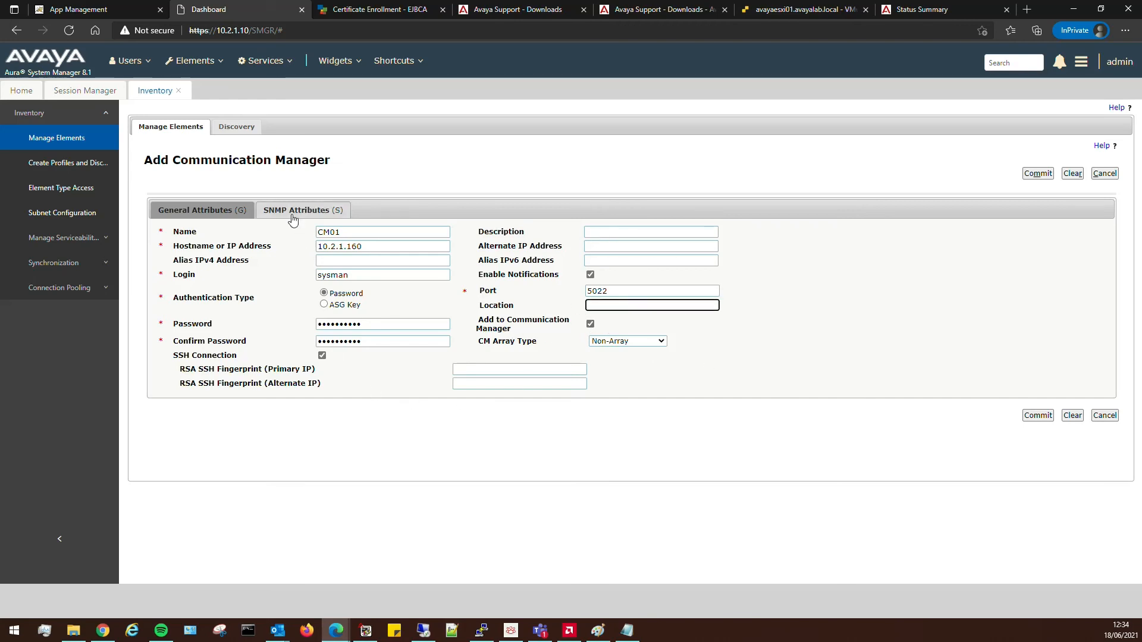
left_click(333, 212)
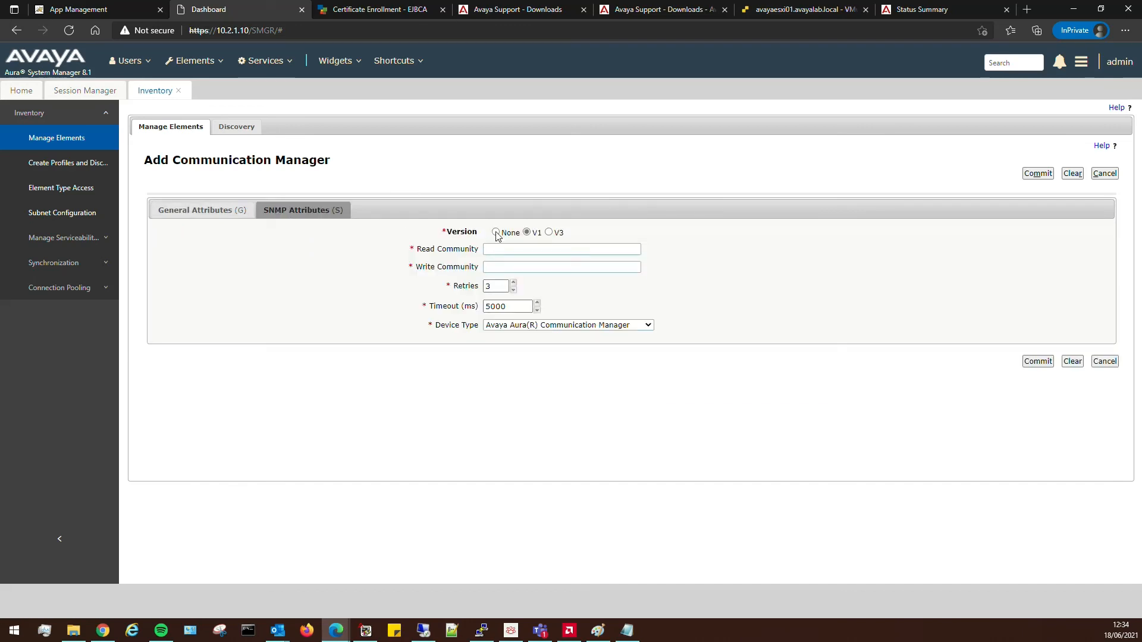
left_click(496, 233)
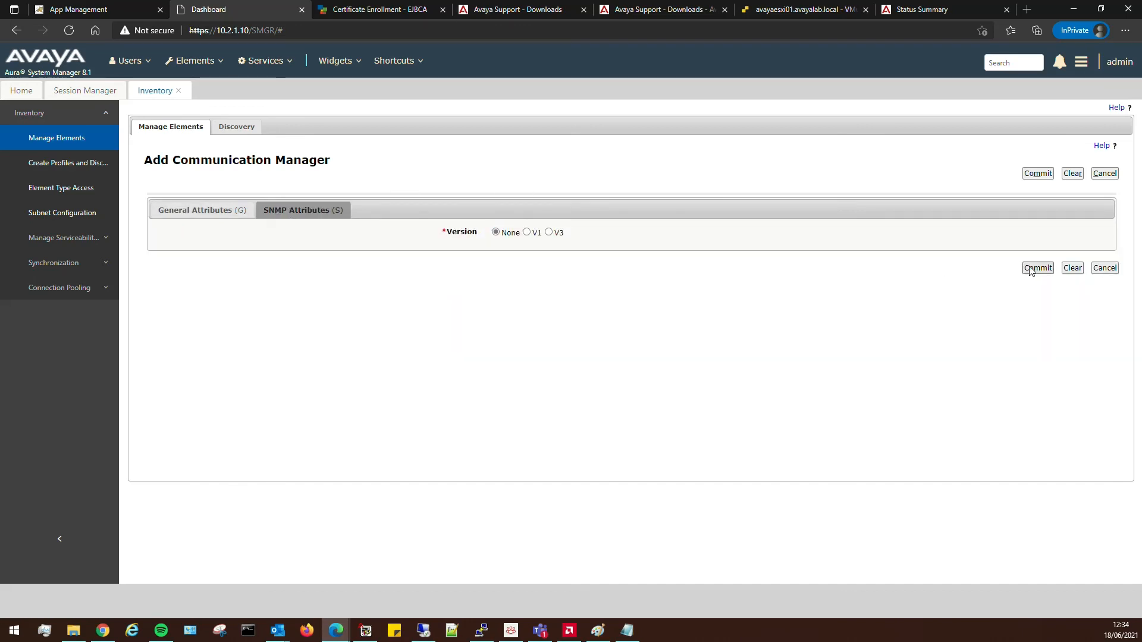
left_click(1038, 269)
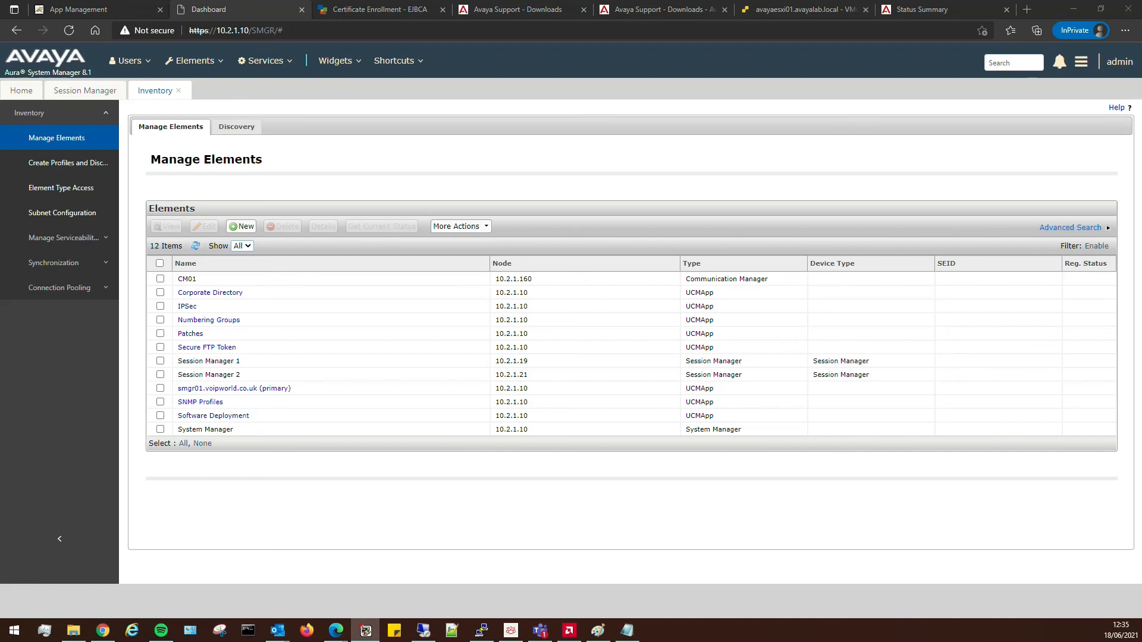
left_click_drag(0, 133, 392, 0)
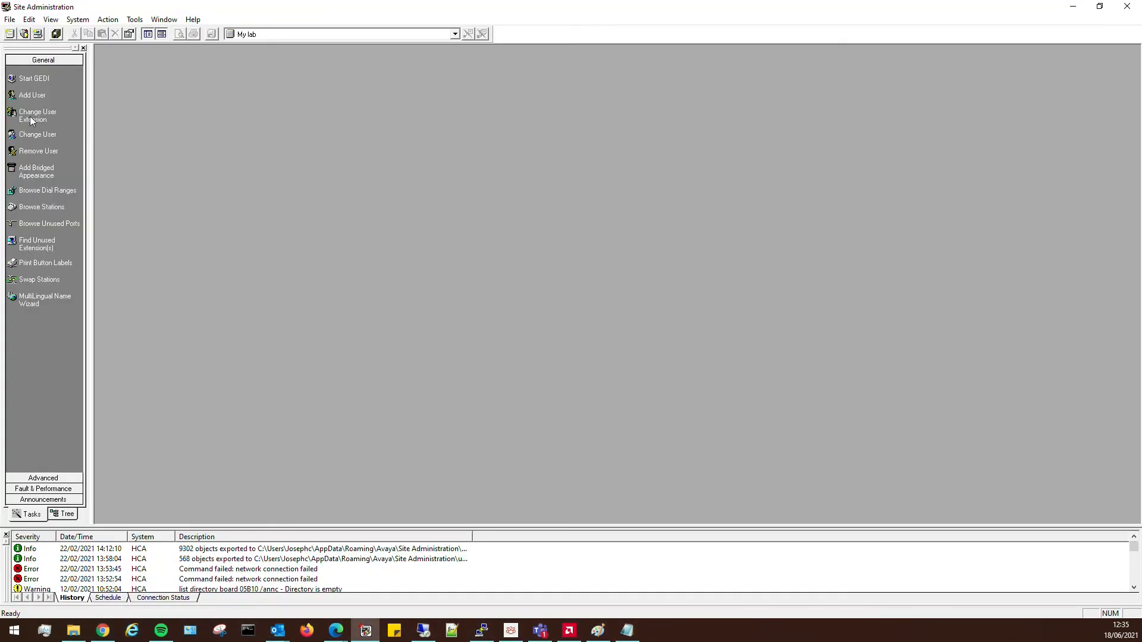
Create a new voice system CM01 LAB using a network connection to 10.2.1.160.
left_click(9, 19)
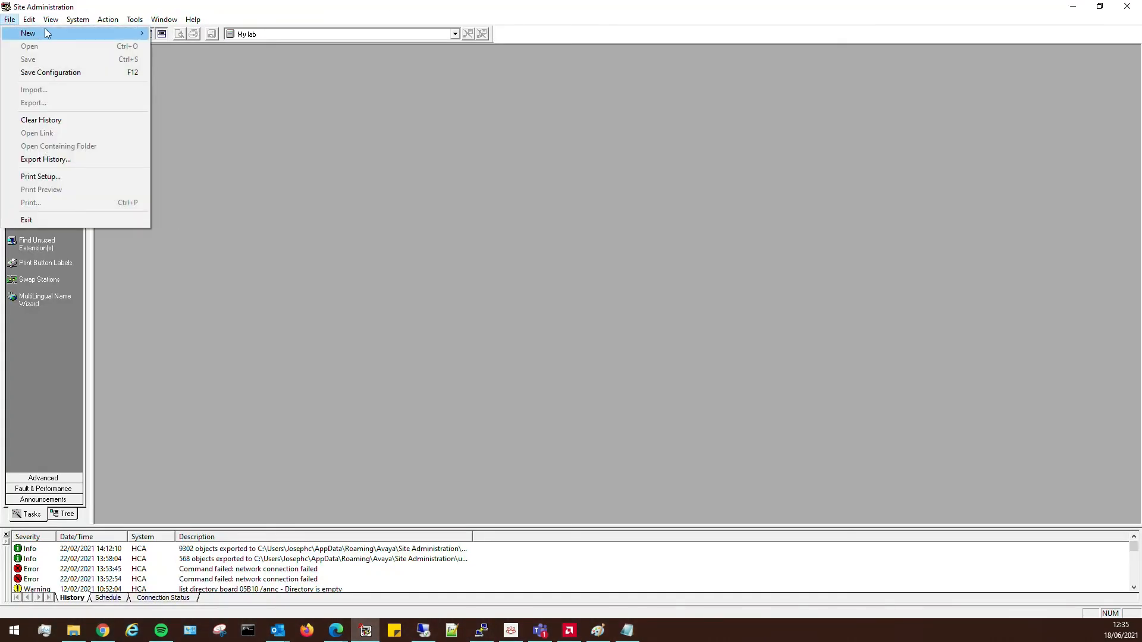
mouse_move(48, 33)
mouse_move(107, 33)
left_click(172, 34)
type("CM02")
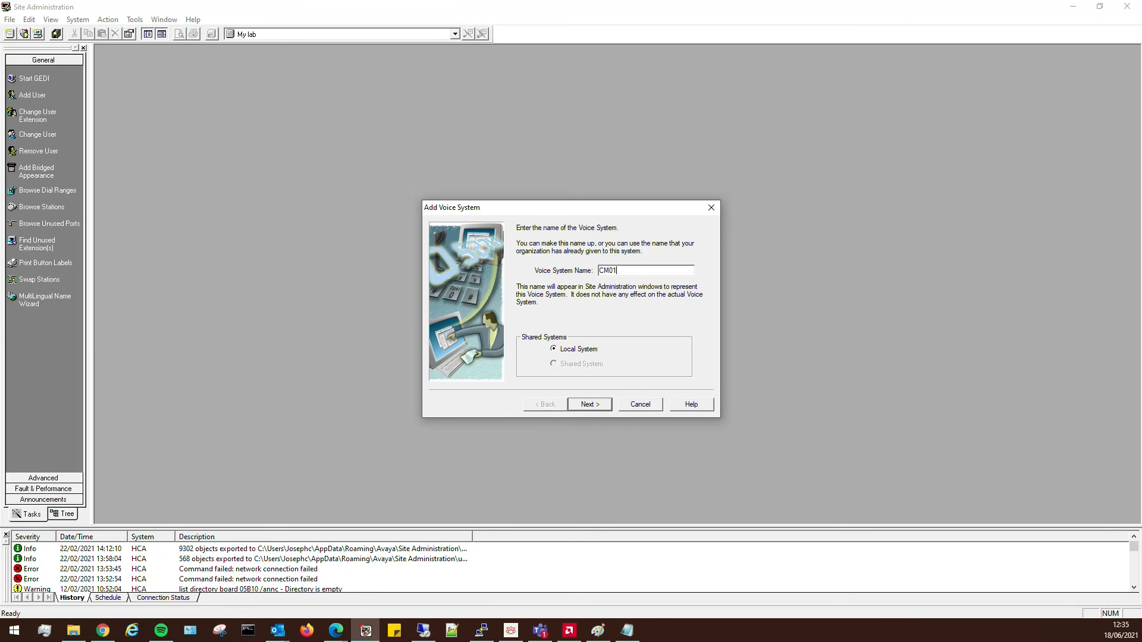
type(" LAB")
key("Return")
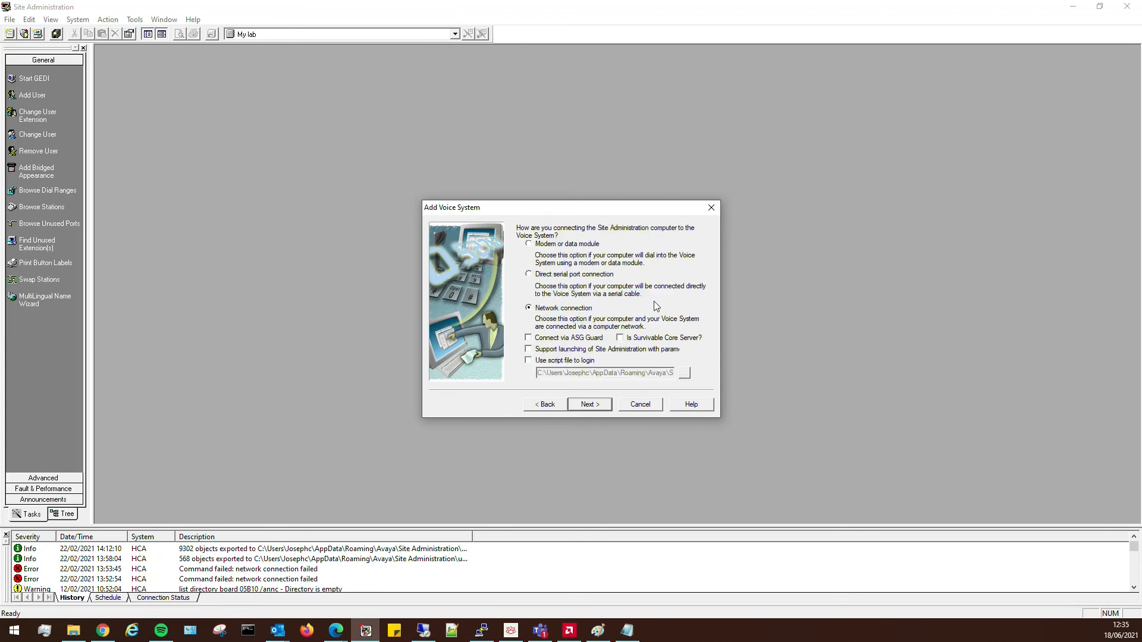
left_click(602, 409)
type("10.2.1.16")
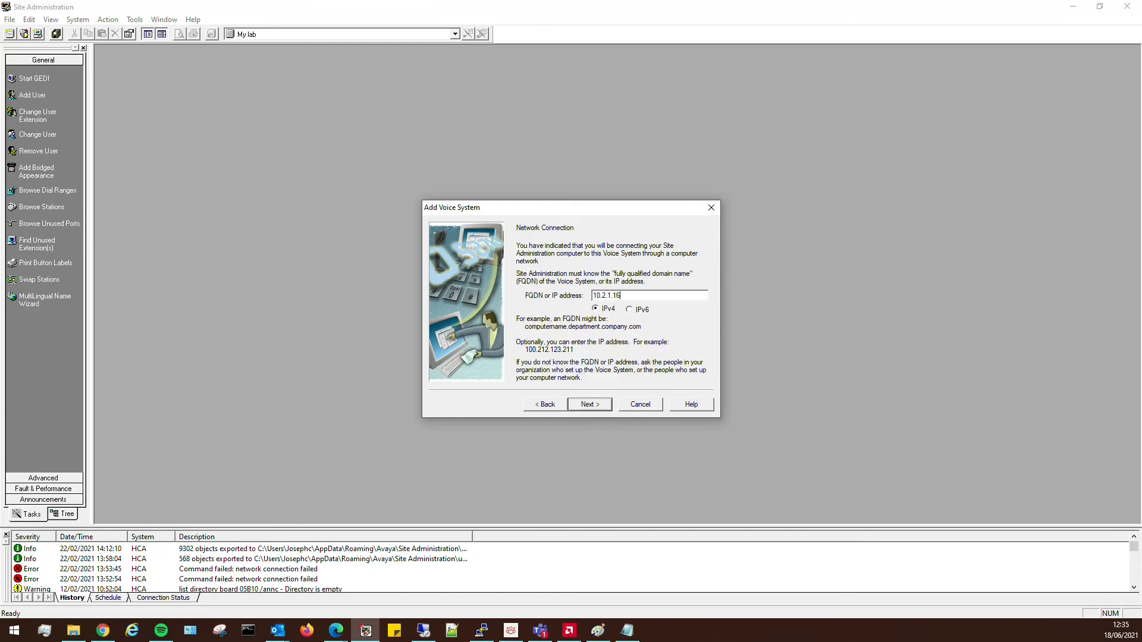
key("Return")
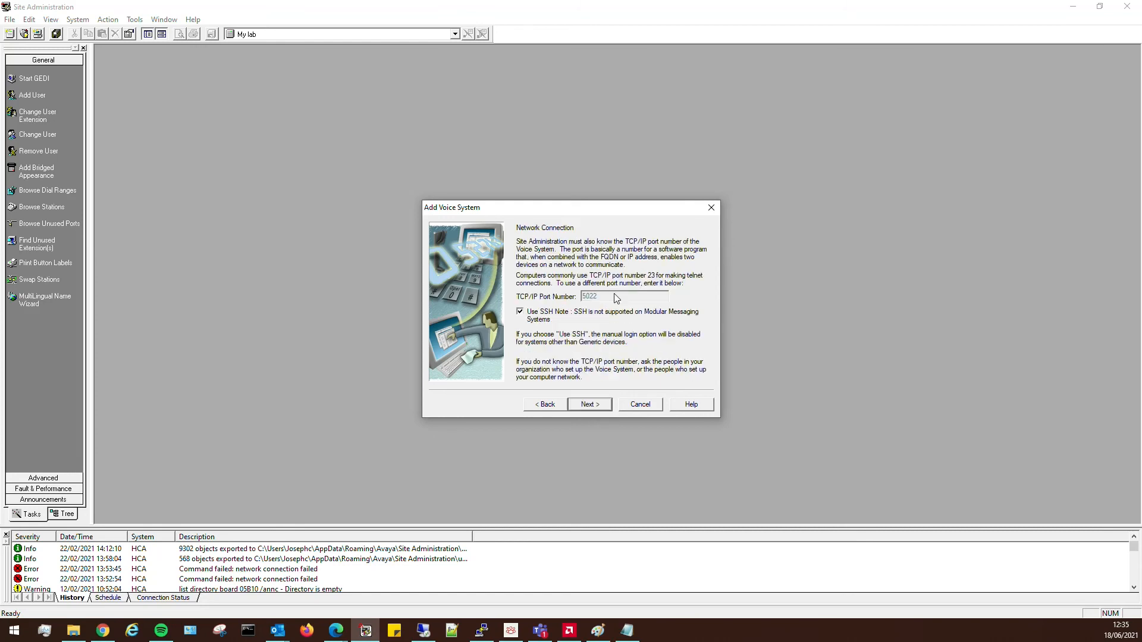
Keep SSH port 5022, default timeouts and automatic login, and finish the wizard.
left_click(591, 404)
left_click(602, 408)
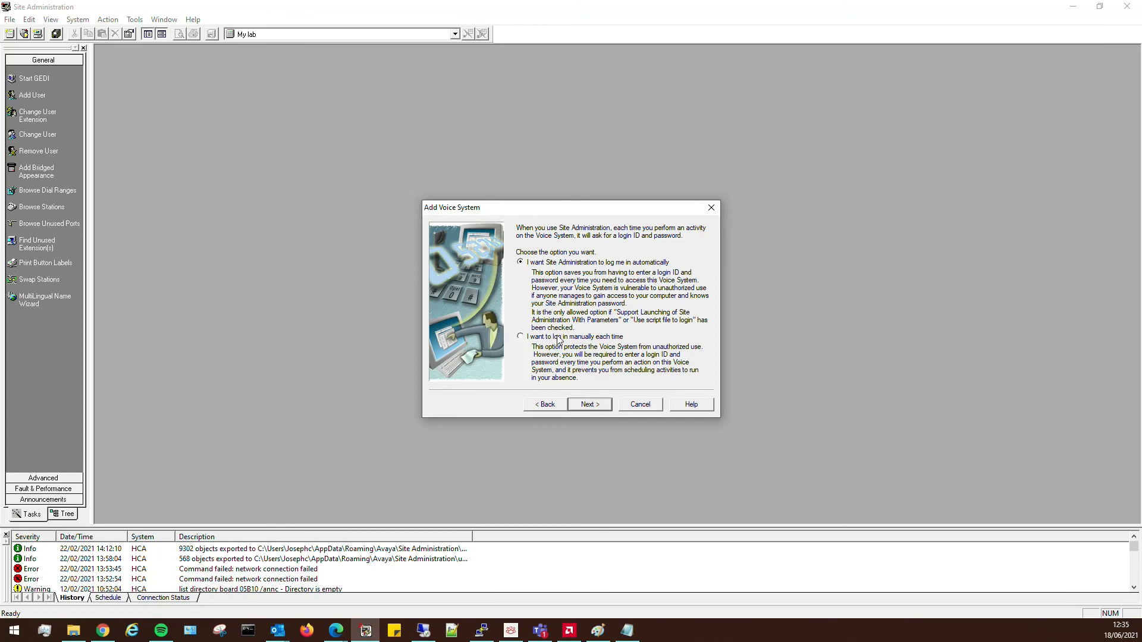
left_click(590, 405)
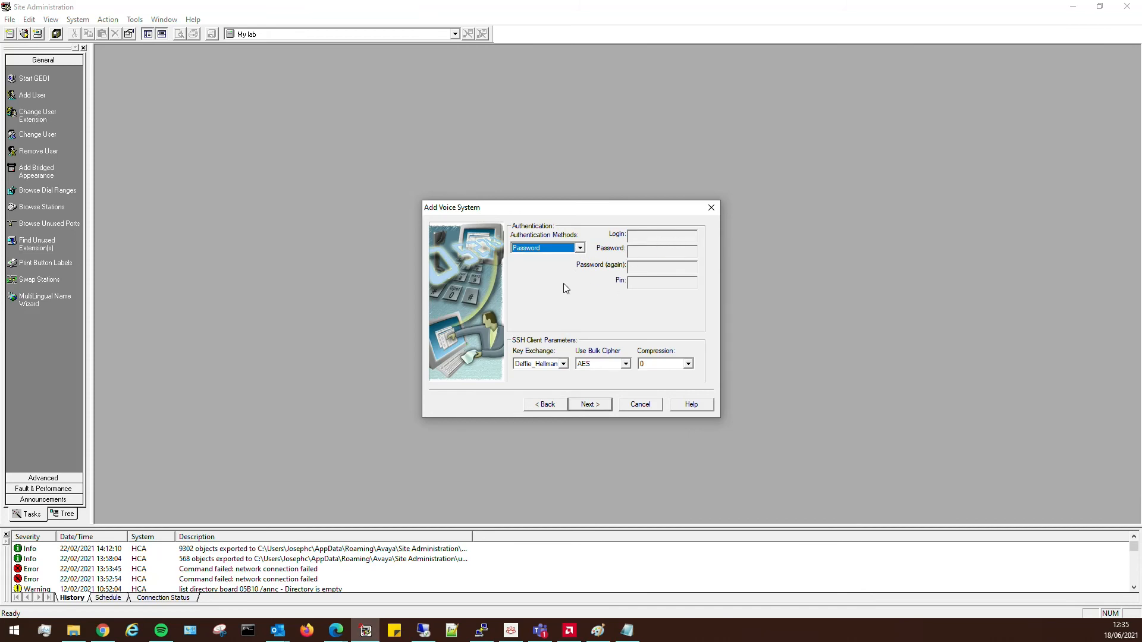
left_click(588, 405)
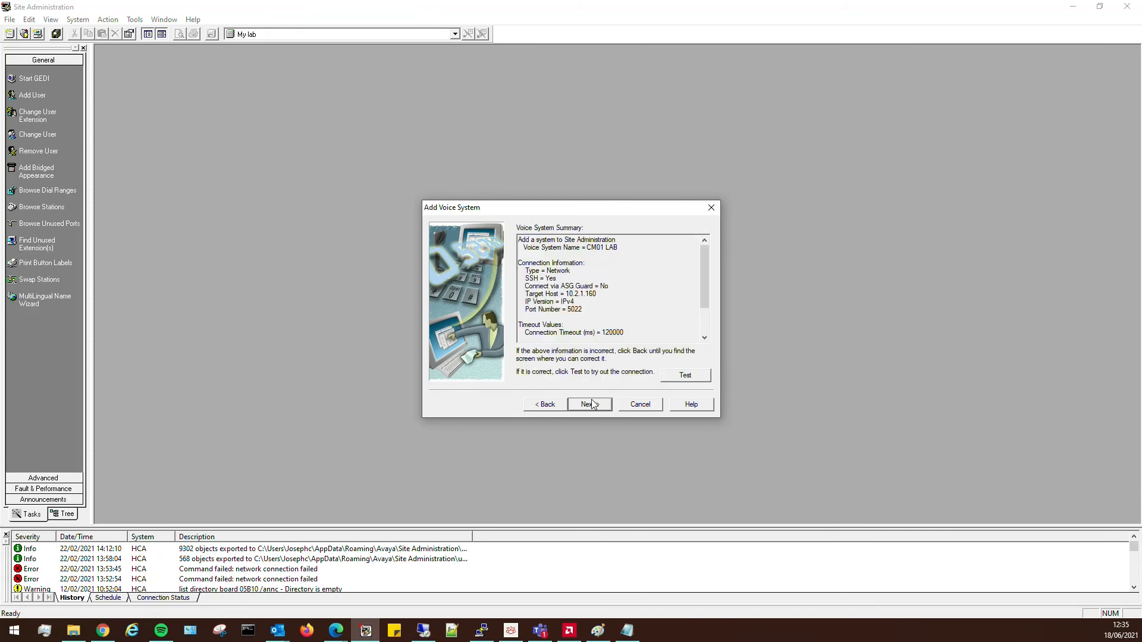
left_click(597, 406)
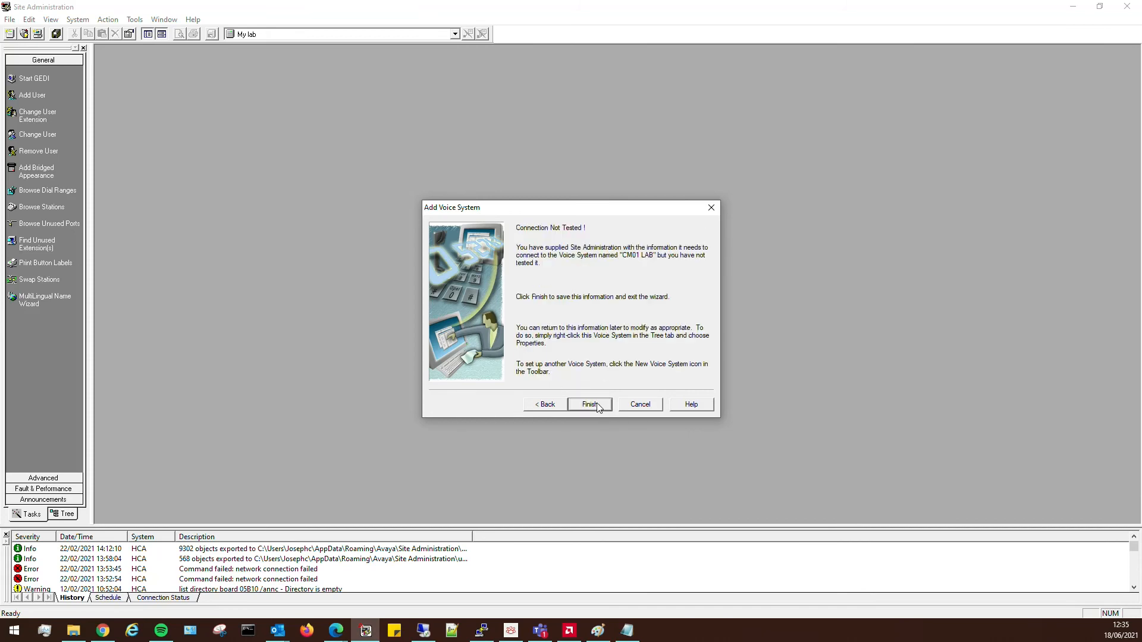
left_click(597, 405)
left_click(482, 630)
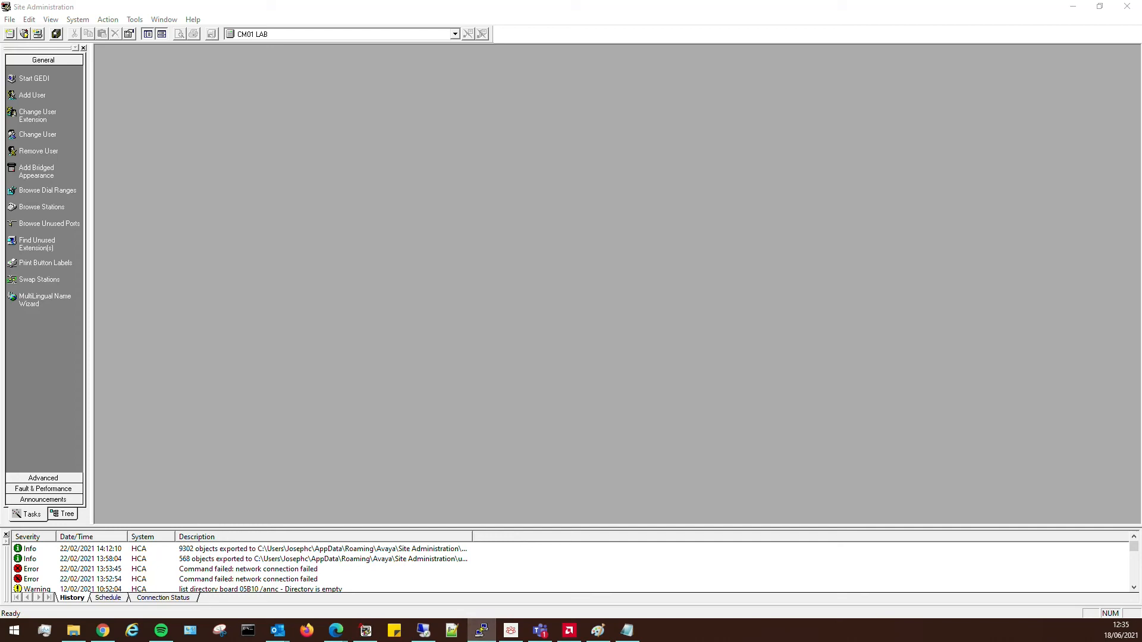
right_click(481, 630)
Open a PuTTY SSH session to 10.2.1.160 and log in as dadmin.
left_click(440, 567)
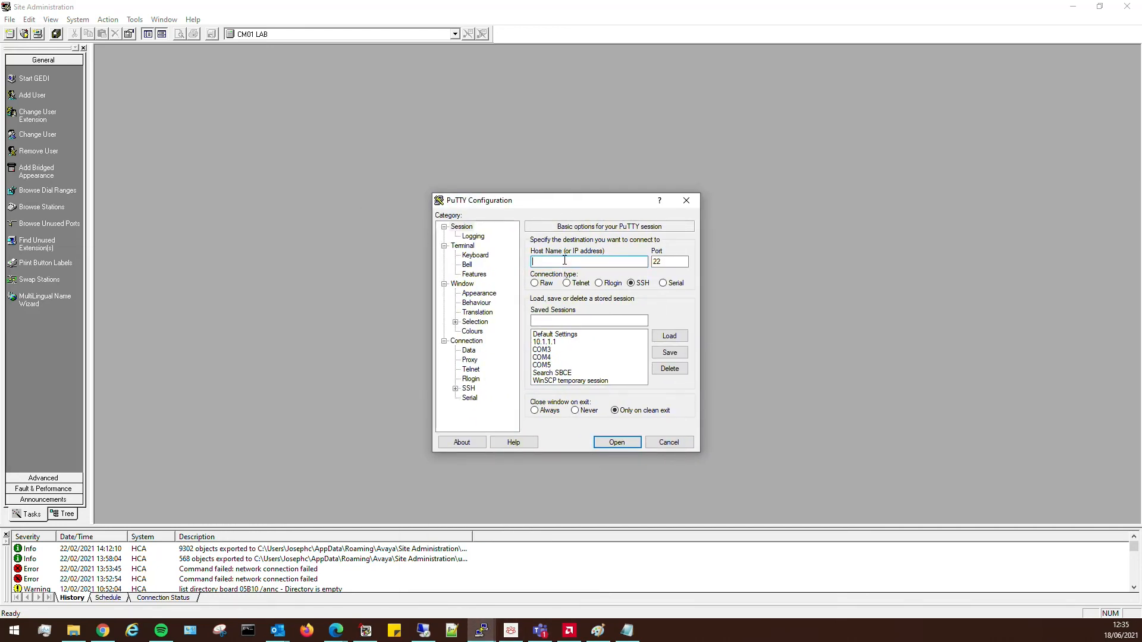
type("10.2.1.160")
key("Return")
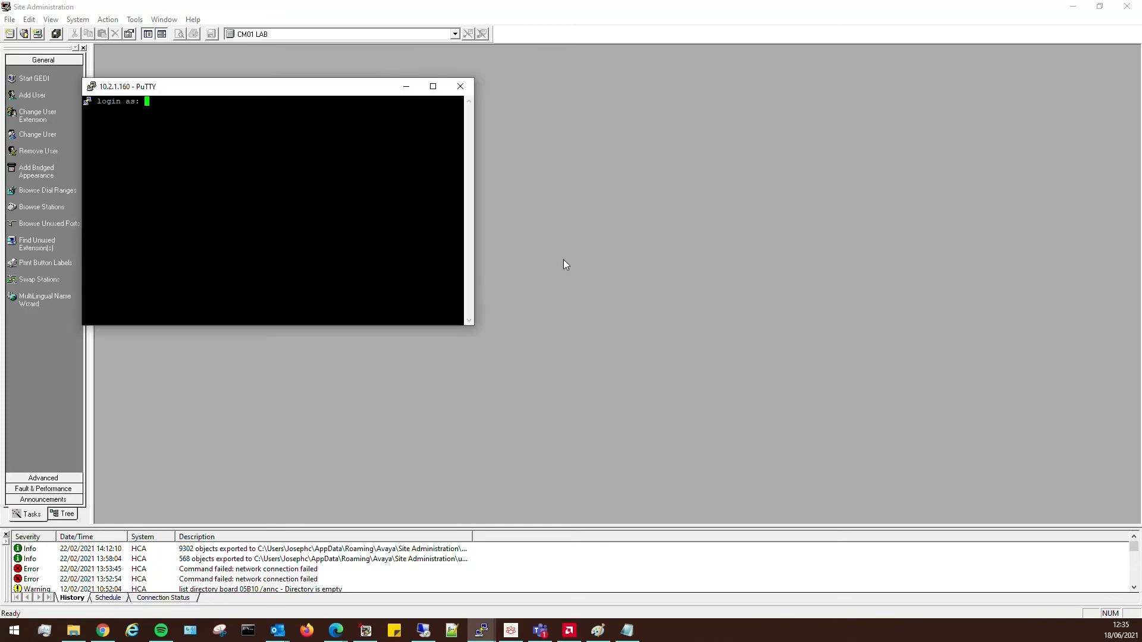
type("dadmin")
key("Return")
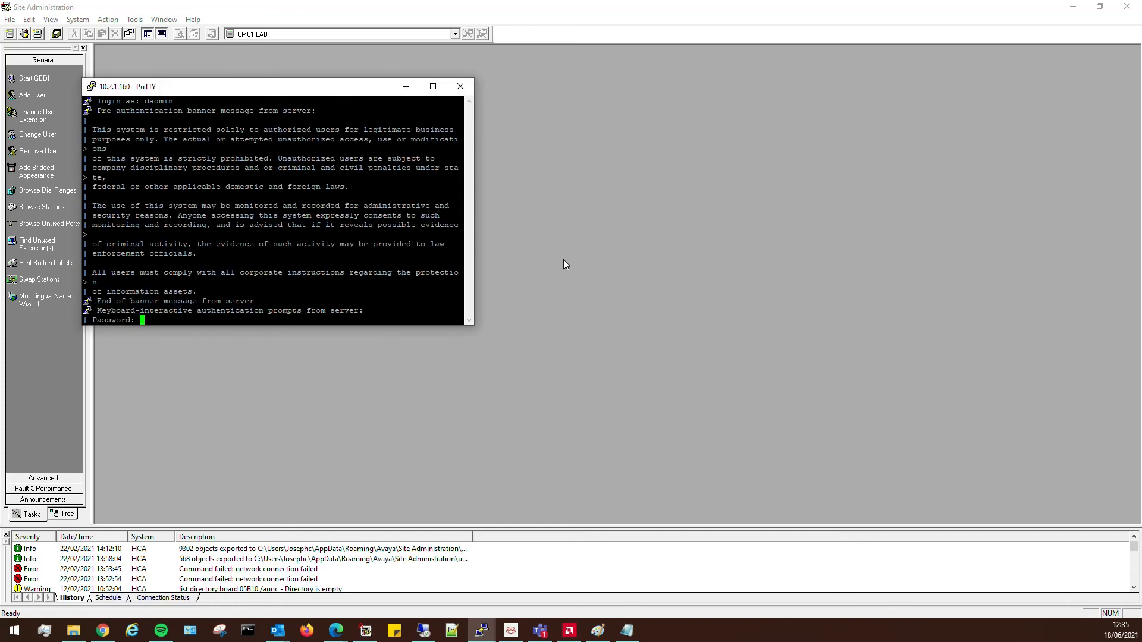
key("Return")
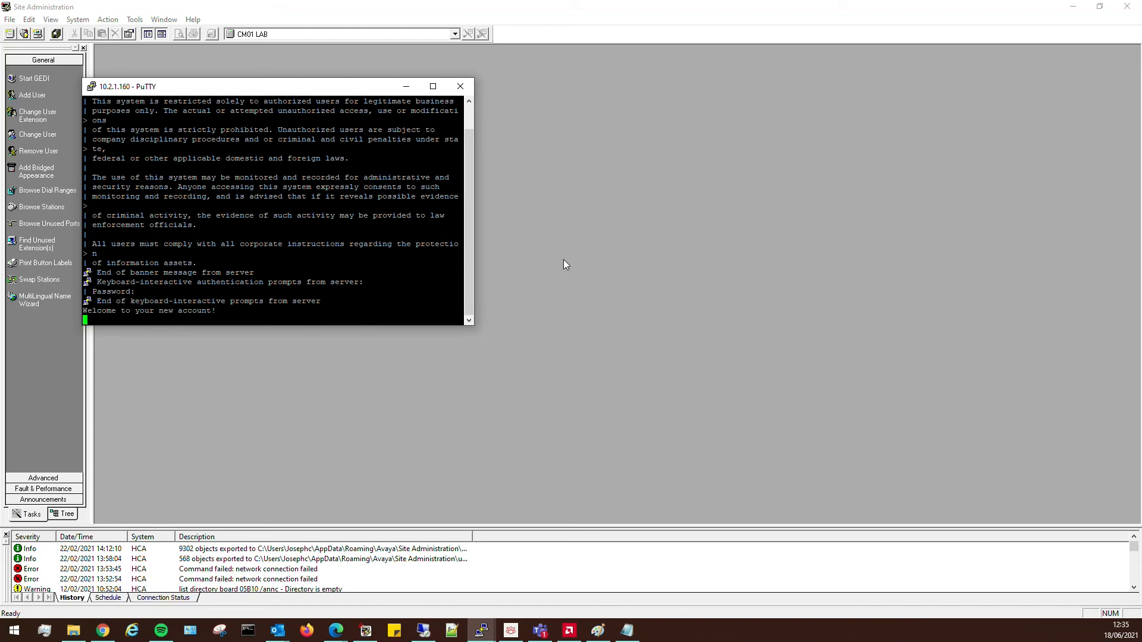
key("Return")
key("Return")
key("Return")
key("Return")
key("Return")
key("Return")
key("Return")
key("Return")
key("Return")
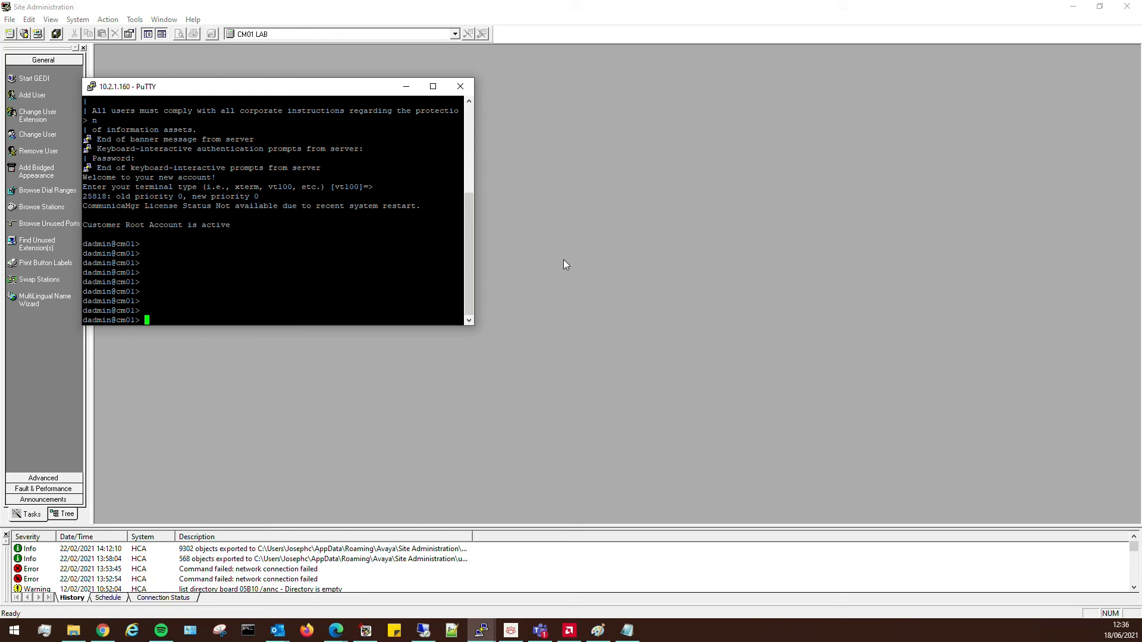
Run autosat, set and confirm a new PIN, and choose SUNT as the terminal type.
type("autosat")
key("Return")
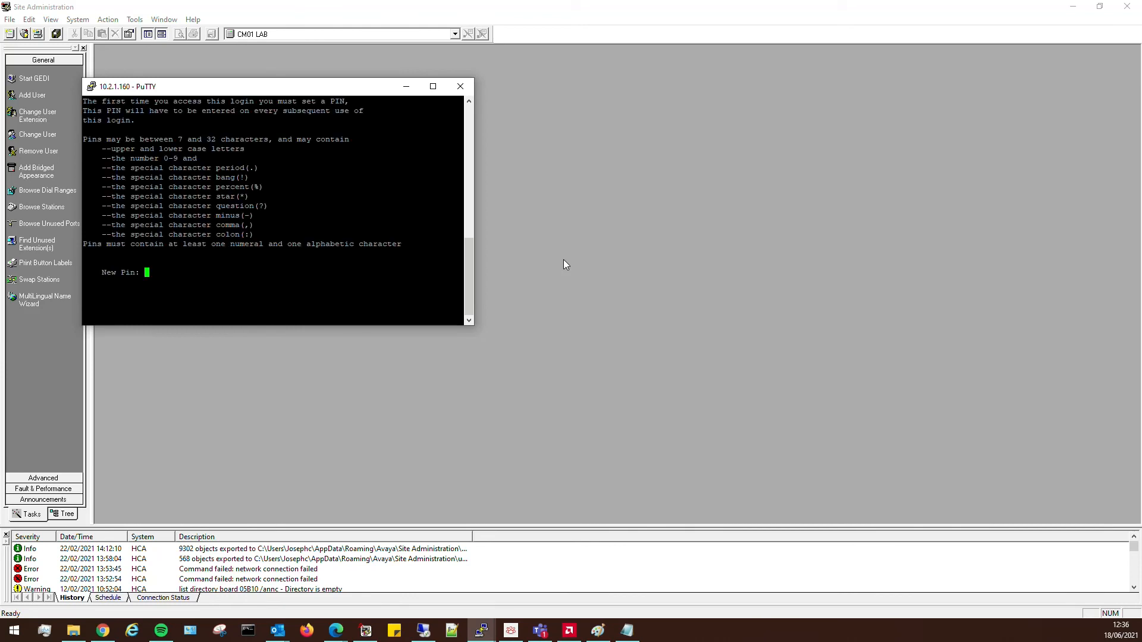
type("******")
key("Return")
type("*******")
key("Return")
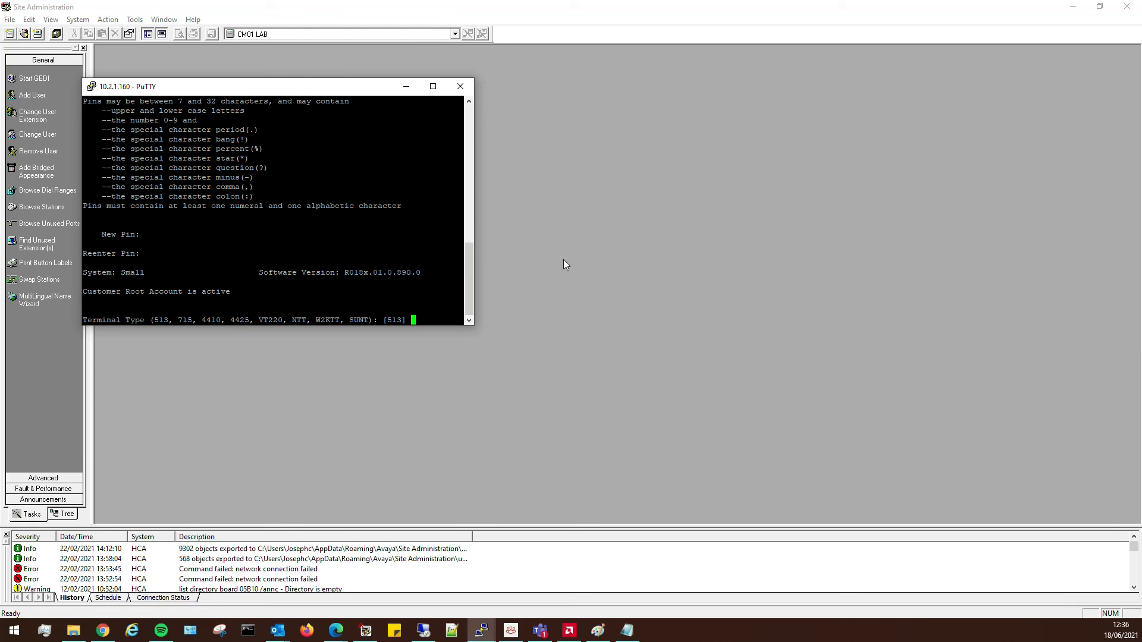
type("44")
key("Return")
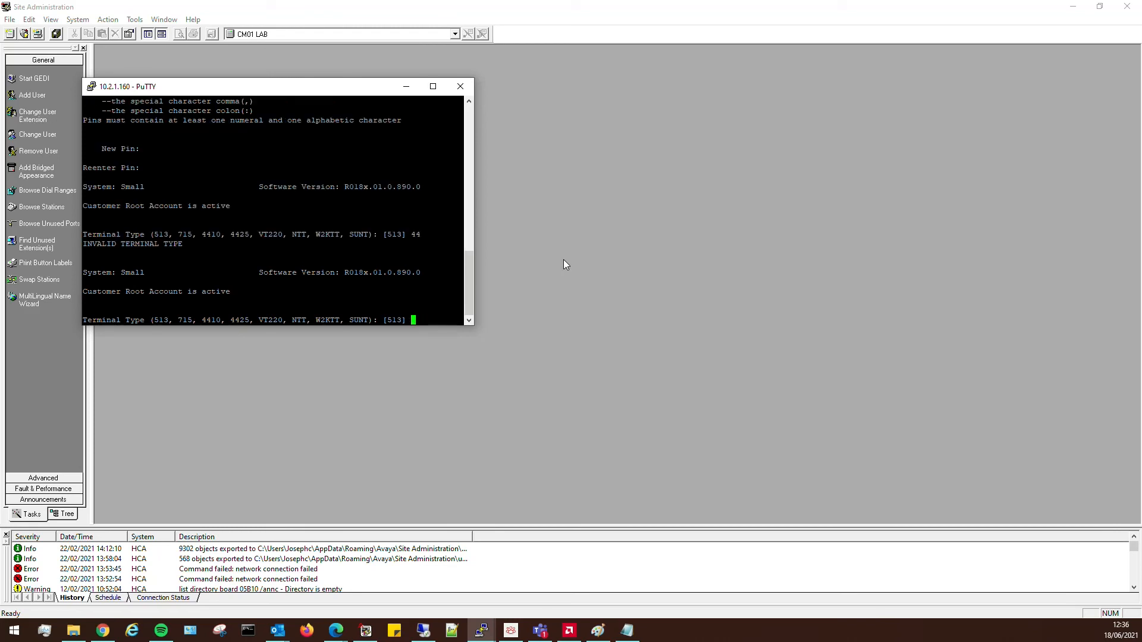
type("SUNT")
key("Return")
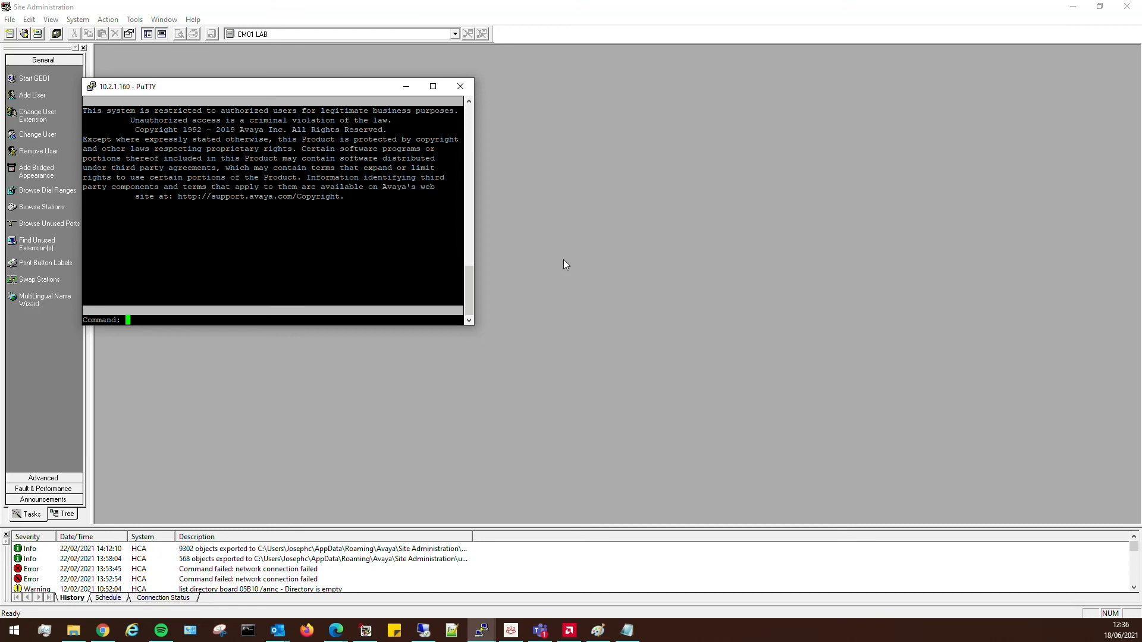
List the SAT commands, try 'add', and save translations with 'save trans'.
key("Return")
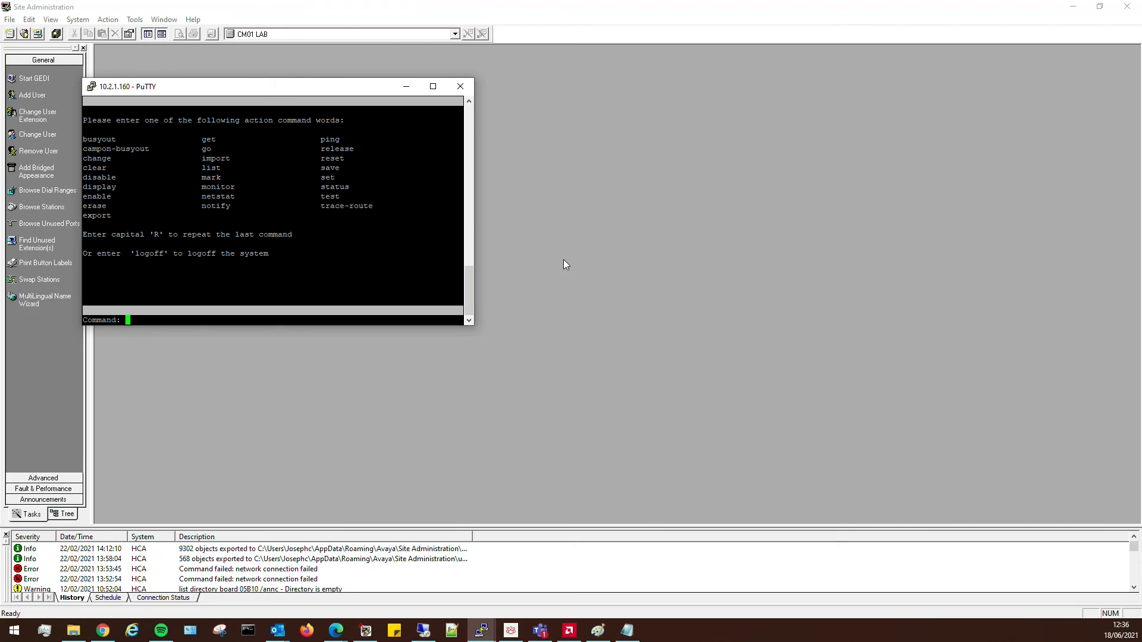
type("add")
key("Return")
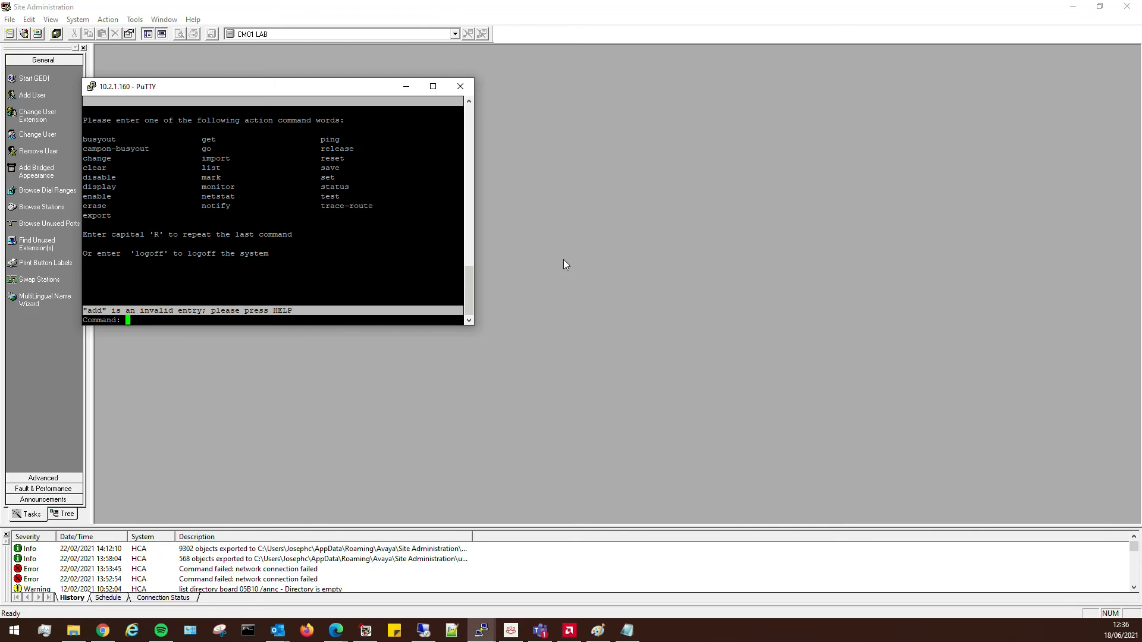
type("save trans")
key("Return")
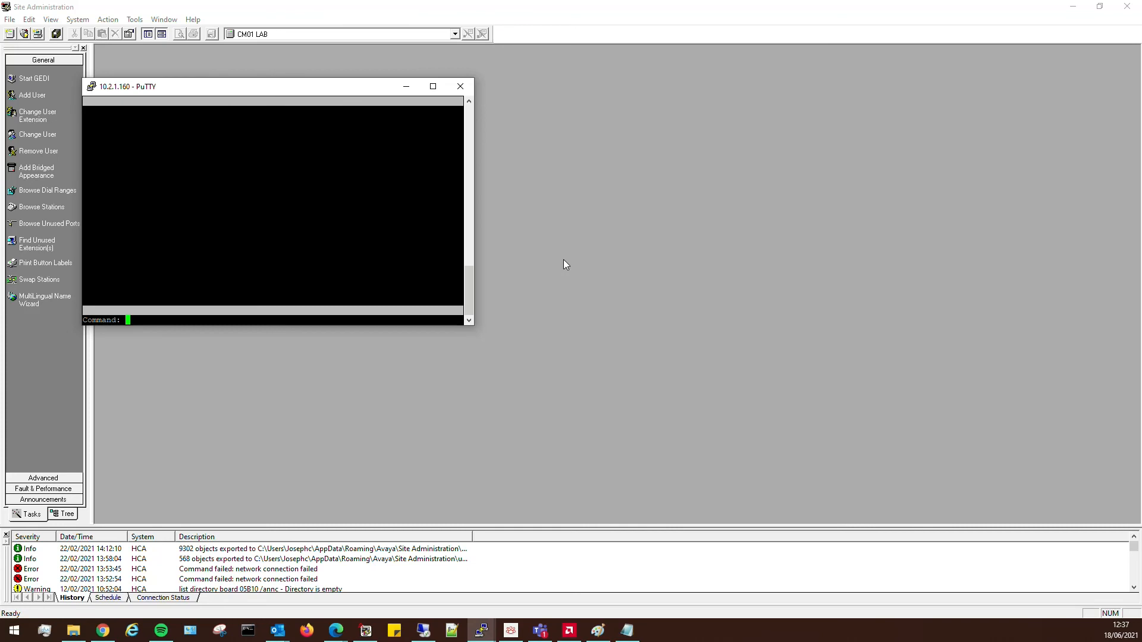
Restart with 'reset system 4' and watch 'statapp -c' until CommunicaMgr shows 85/85 UP.
type("reset system ")
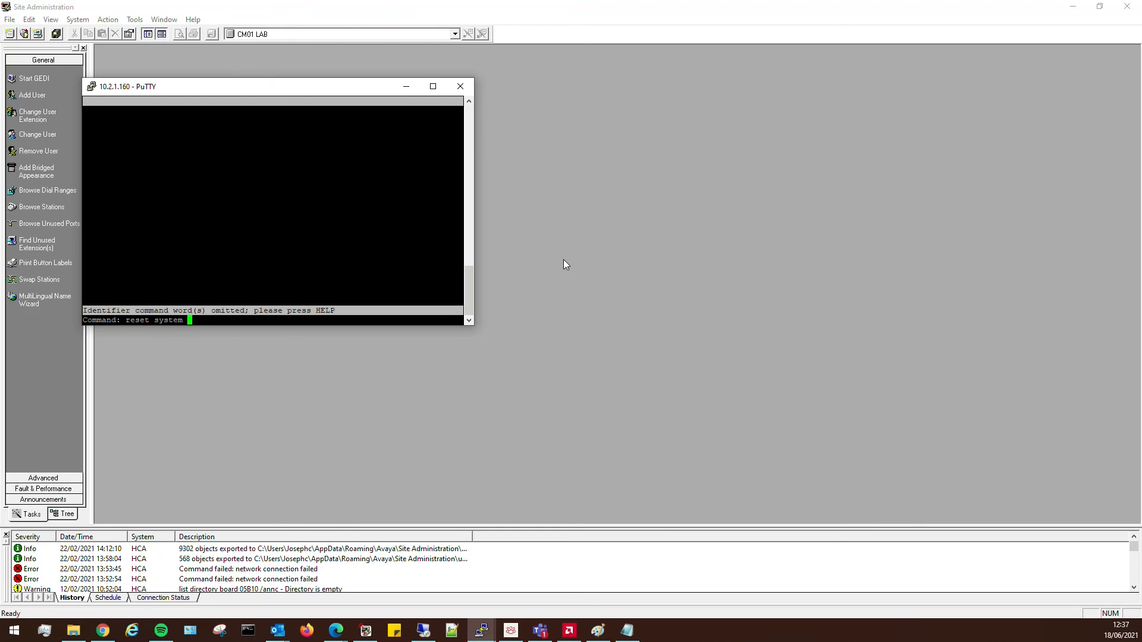
type("4")
key("Return")
type("statapp")
key("Return")
key("Up")
type("-")
key("Return")
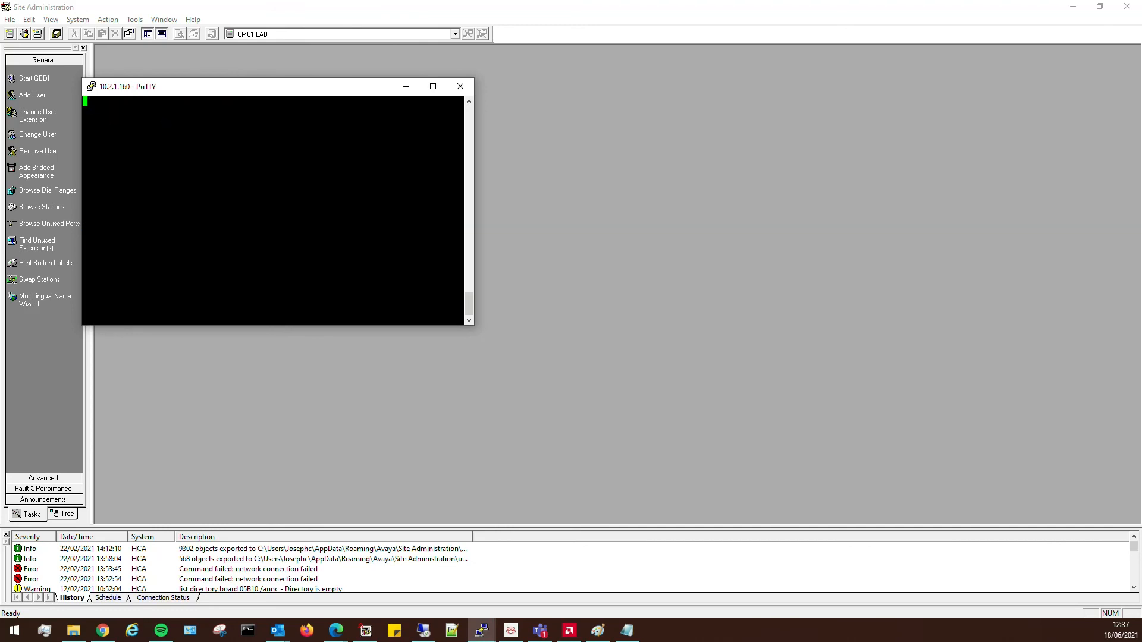
key("ctrl+c")
key("ctrl+c")
key("Return")
key("Return")
key("Return")
key("Return")
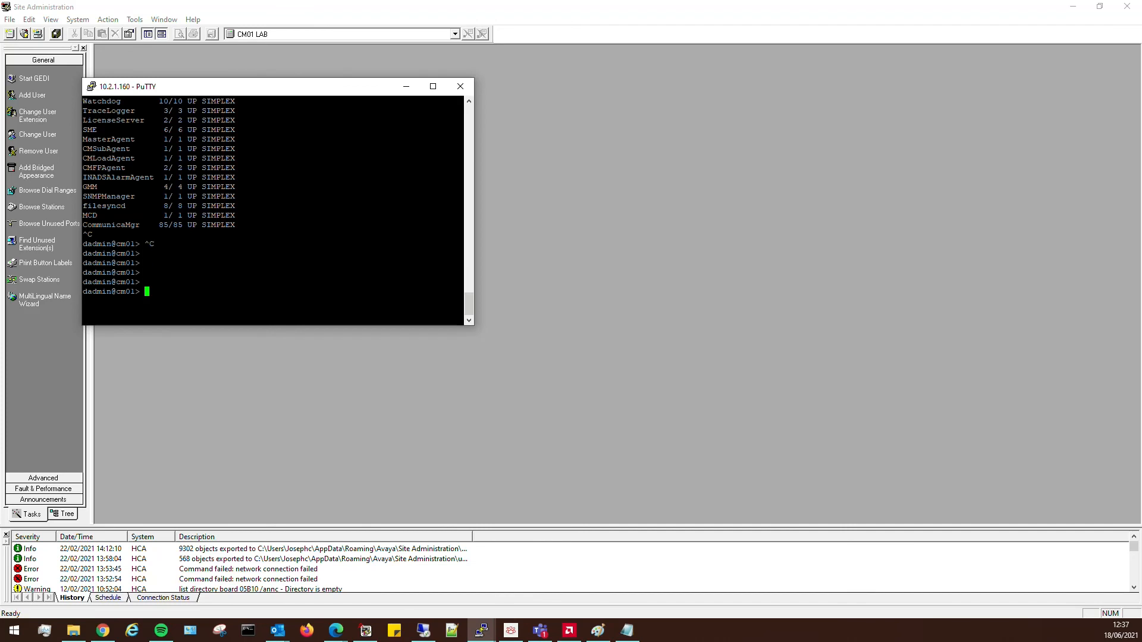
left_click(547, 252)
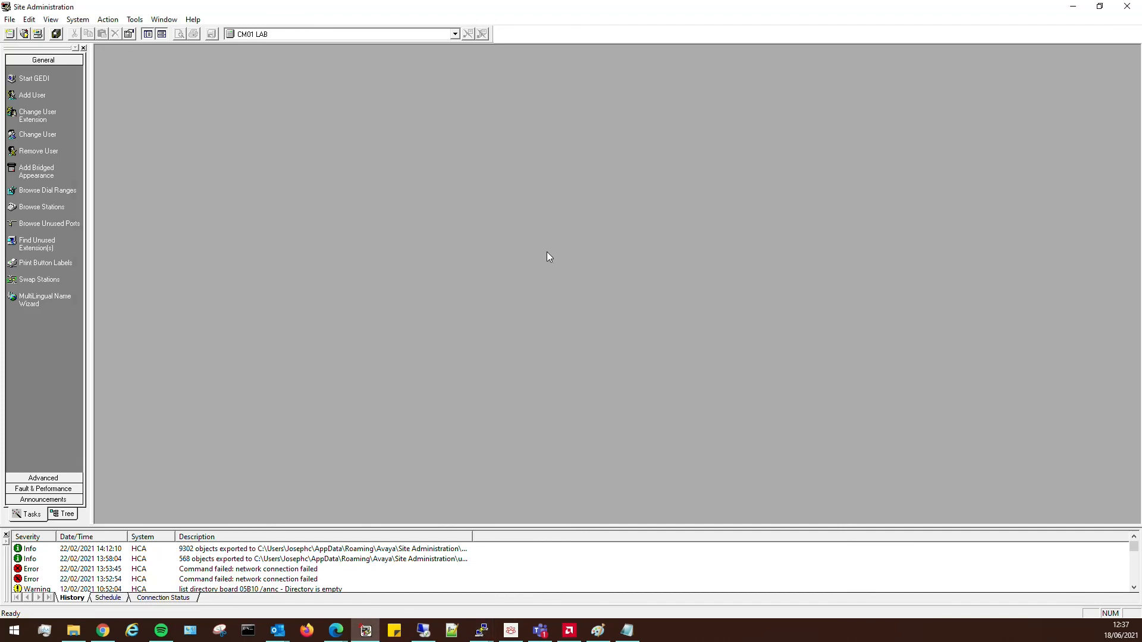
Start emulation to CM01 LAB with the dadmin login and password, trusting the host fingerprint.
left_click(56, 477)
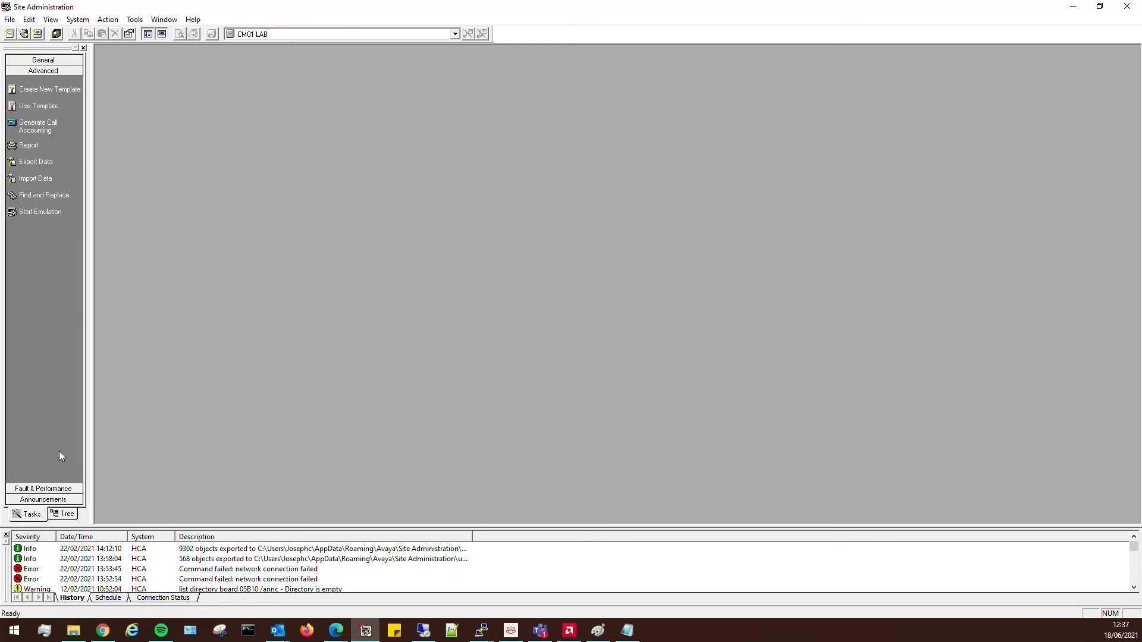
left_click(49, 212)
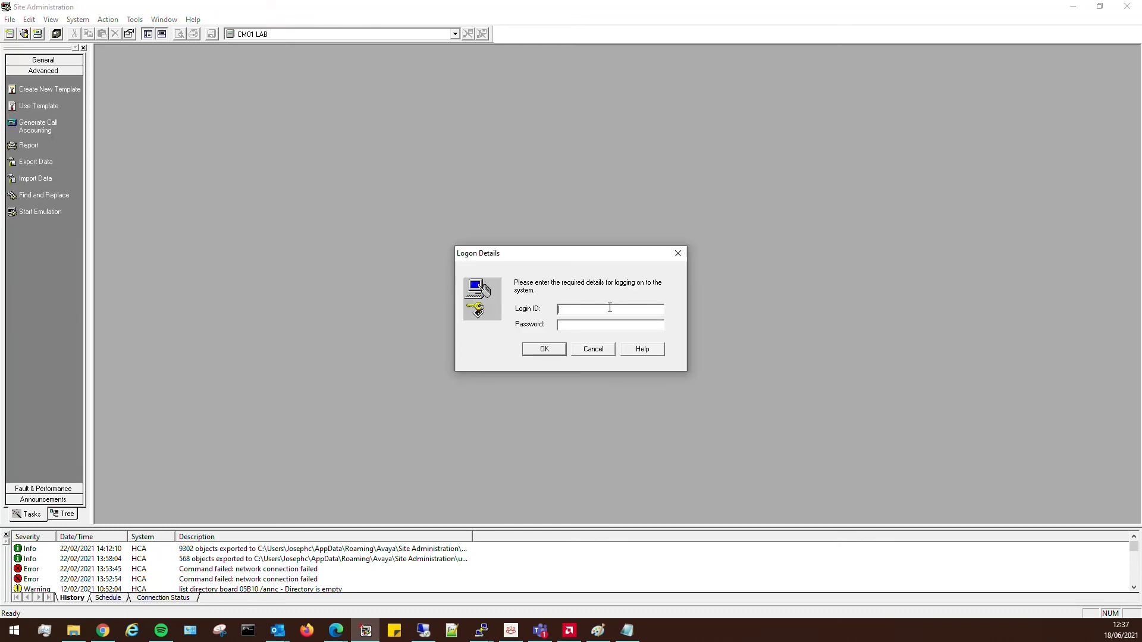
type("dadmin********")
key("Return")
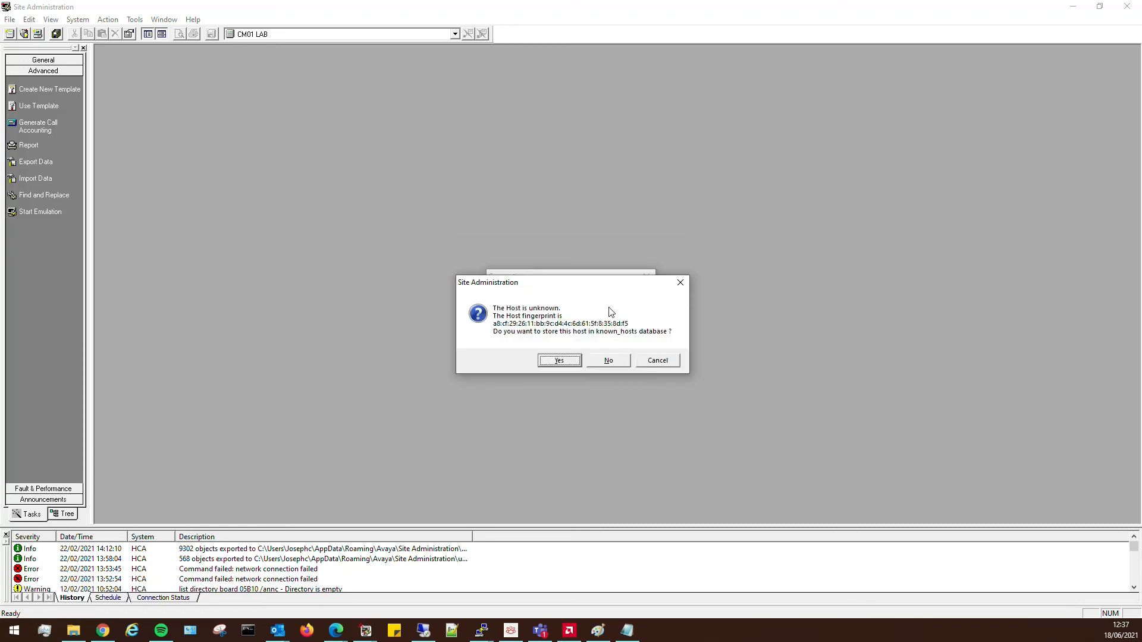
left_click(558, 361)
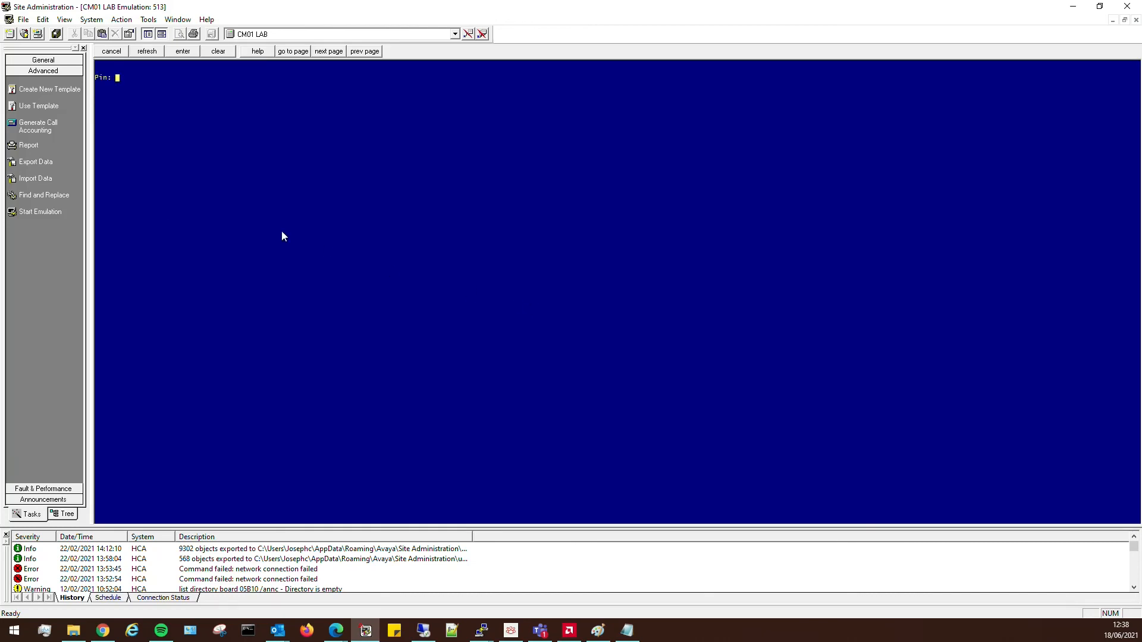
Enter the PIN, set terminal type 4410, and cancel the attempted 'add station' command.
type("*******")
key("Return")
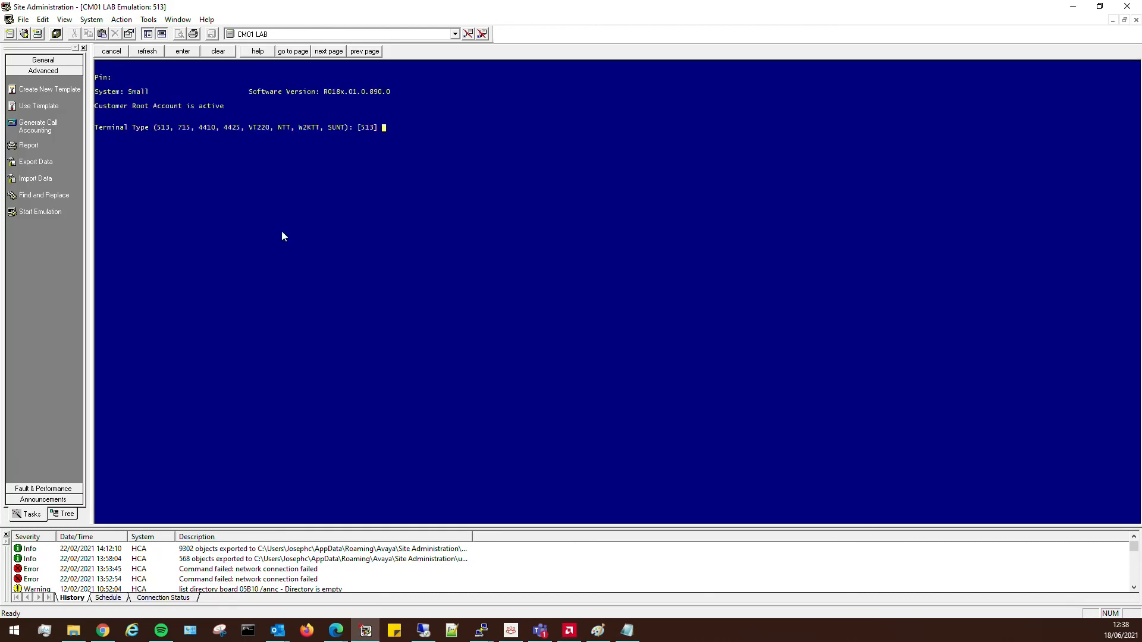
type("4410")
key("Return")
type("ad")
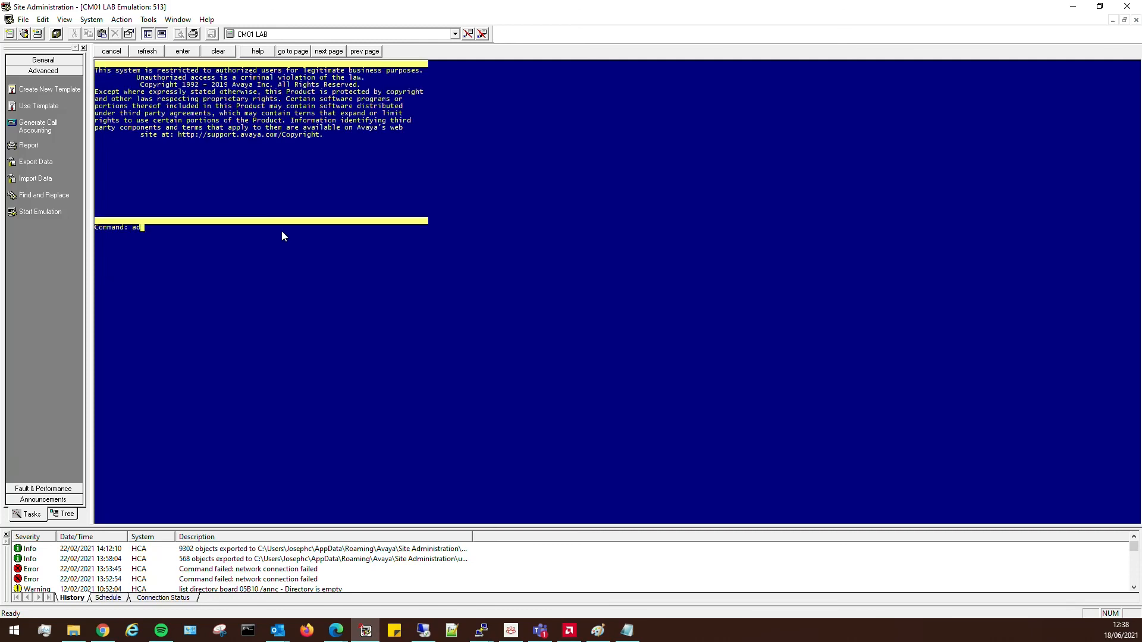
type("d station")
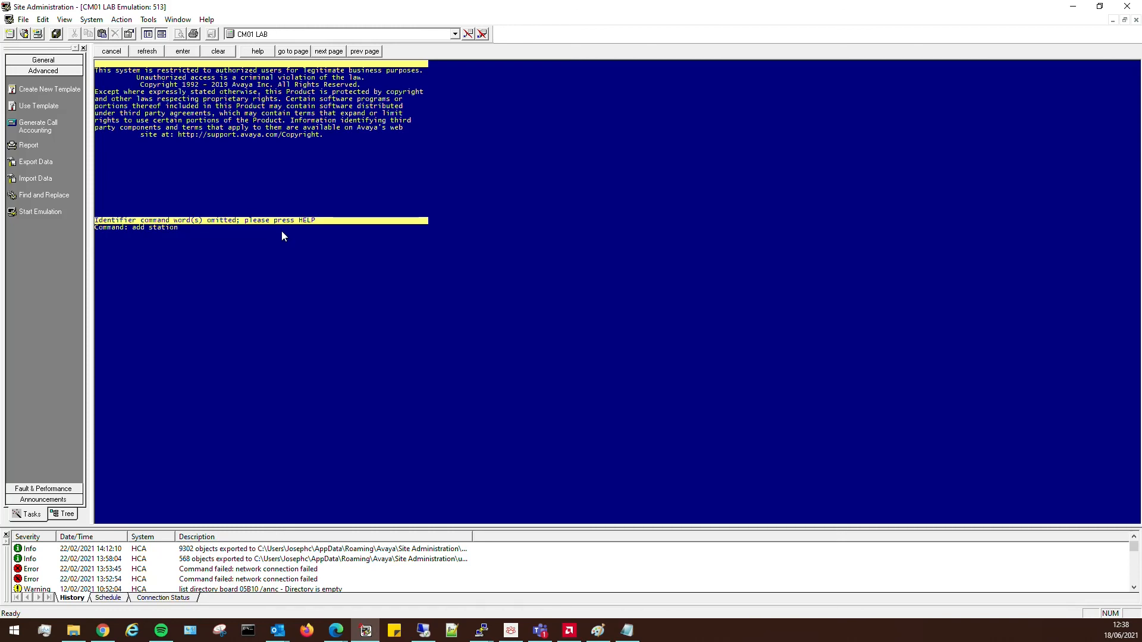
key("F1")
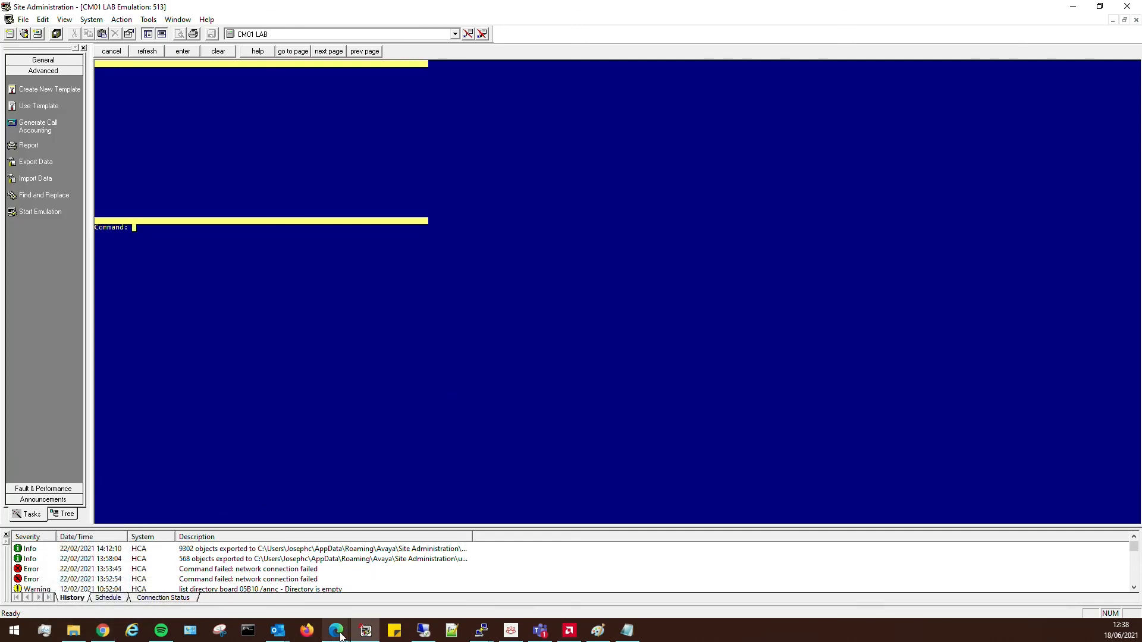
Tick CM01 under Inventory > Synchronization > Communication System and initialize its data.
mouse_move(341, 636)
left_click(386, 598)
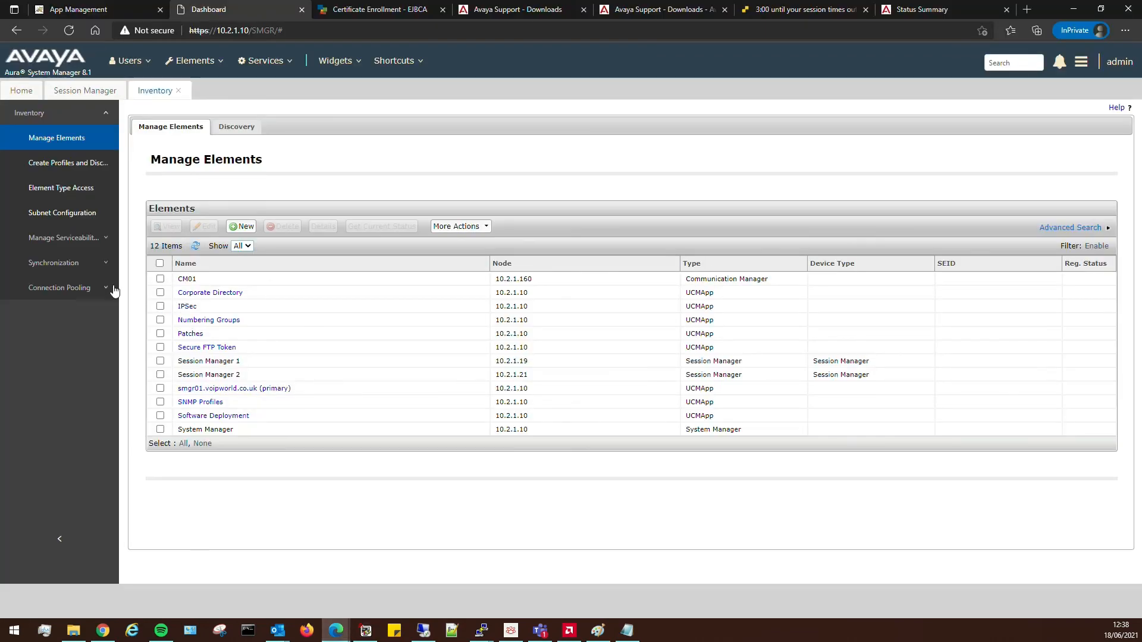
left_click(54, 268)
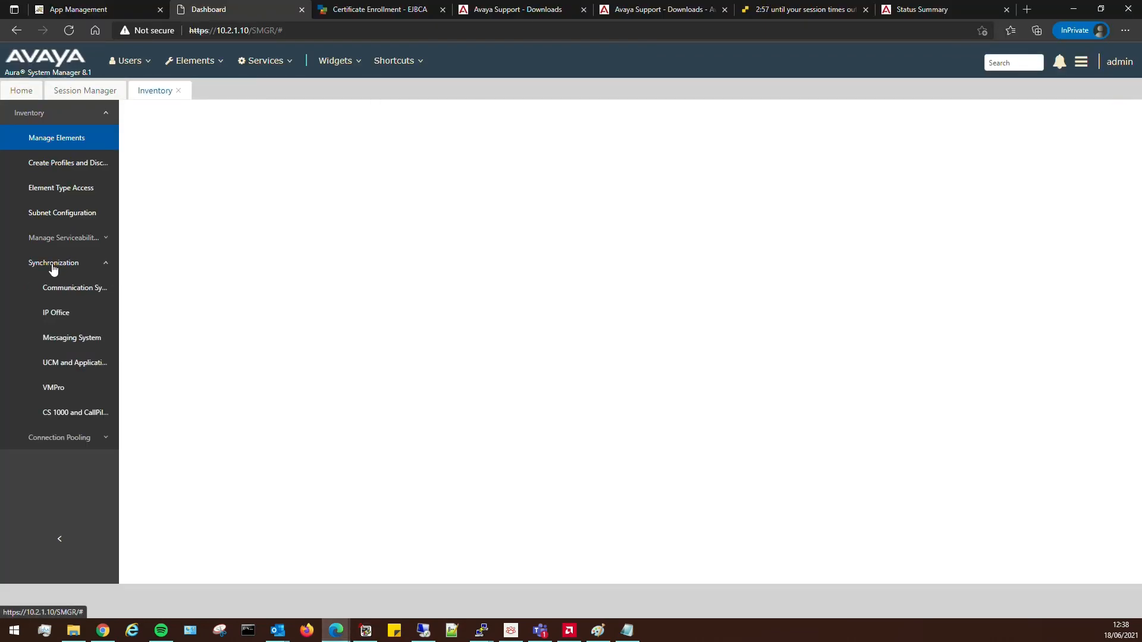
left_click(71, 291)
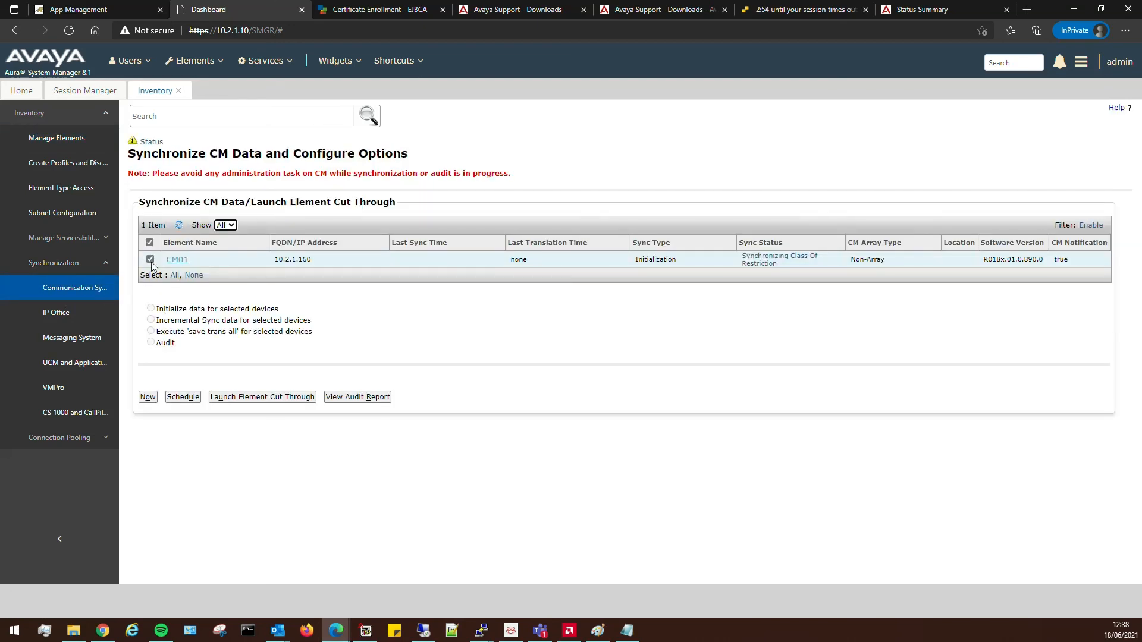
left_click(150, 259)
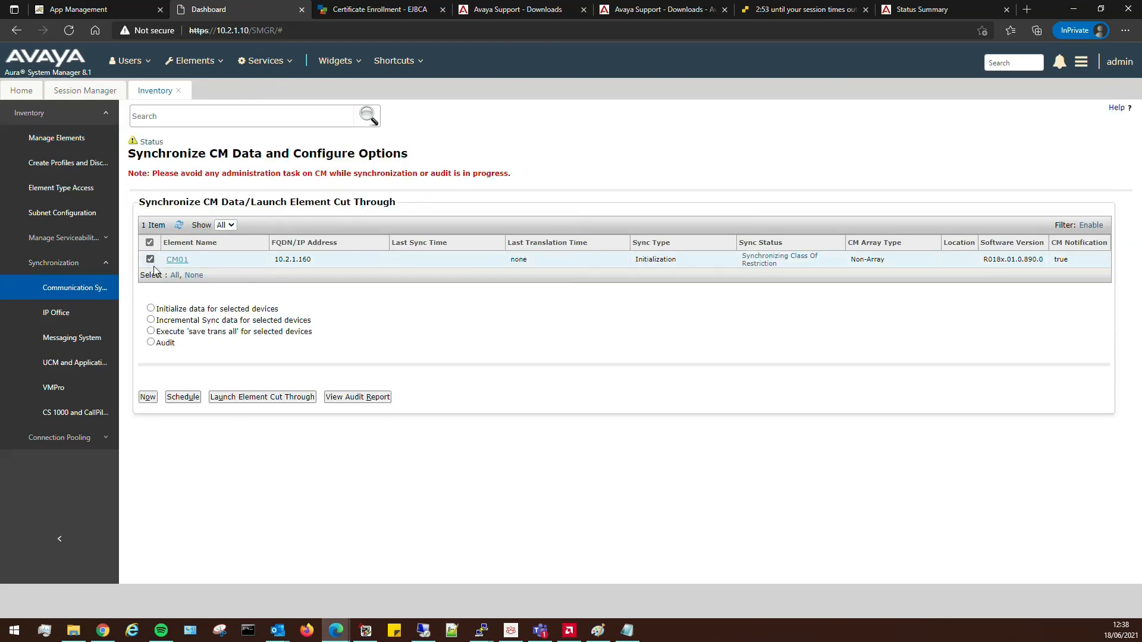
left_click(151, 308)
Scroll through CM01's Synchronization Status Summary, then reload the Communication System sync list.
left_click(760, 264)
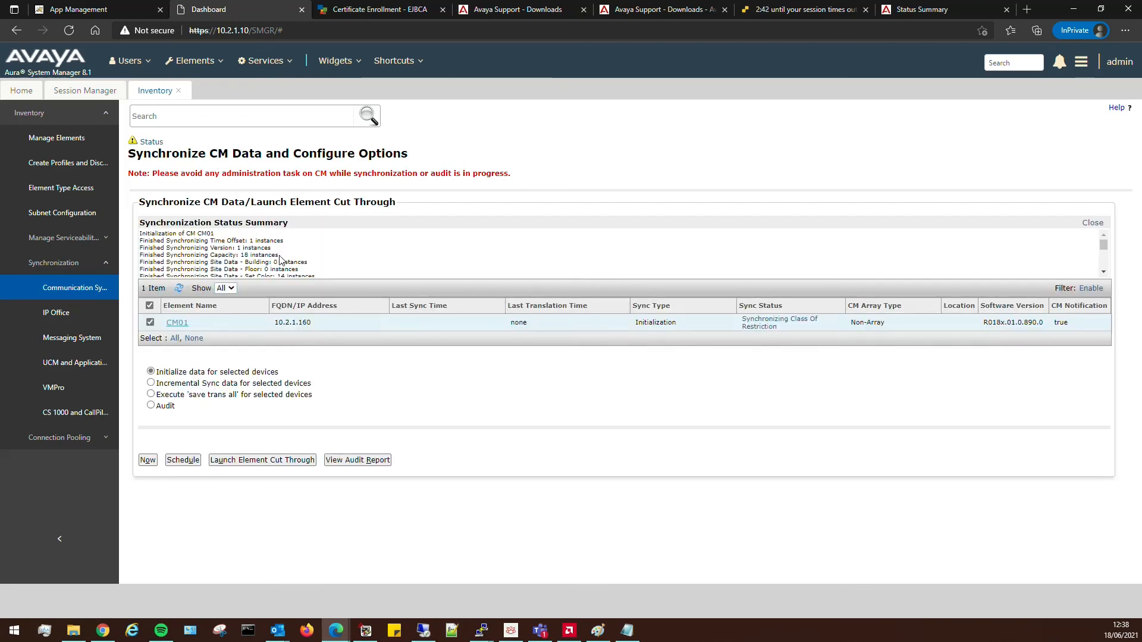
scroll(280, 260, "down", 5)
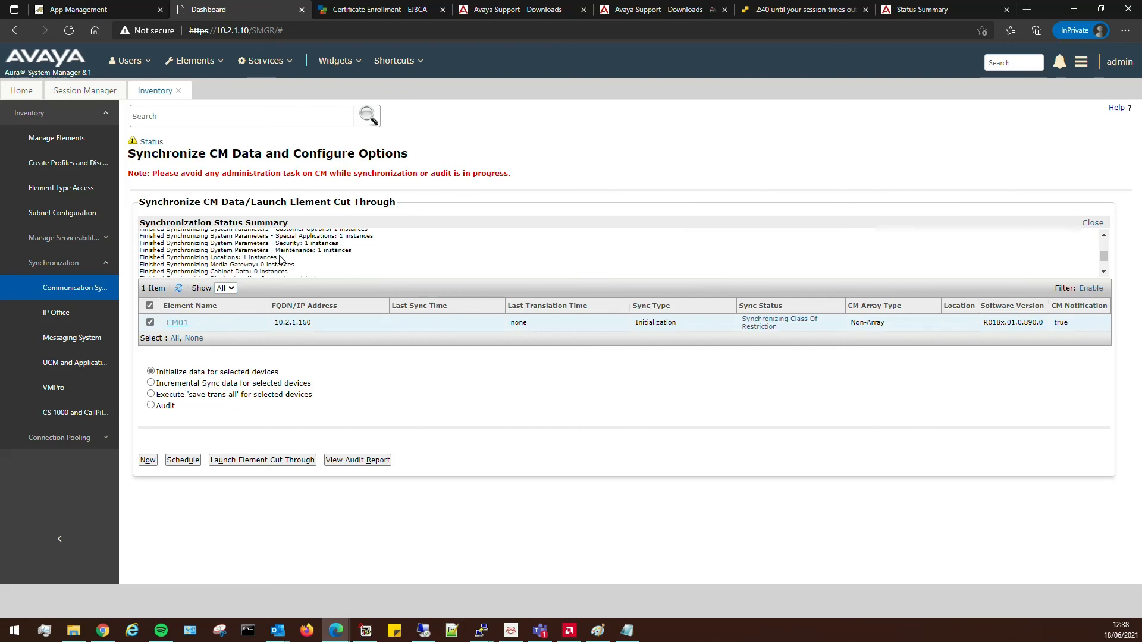
scroll(281, 260, "down", 2)
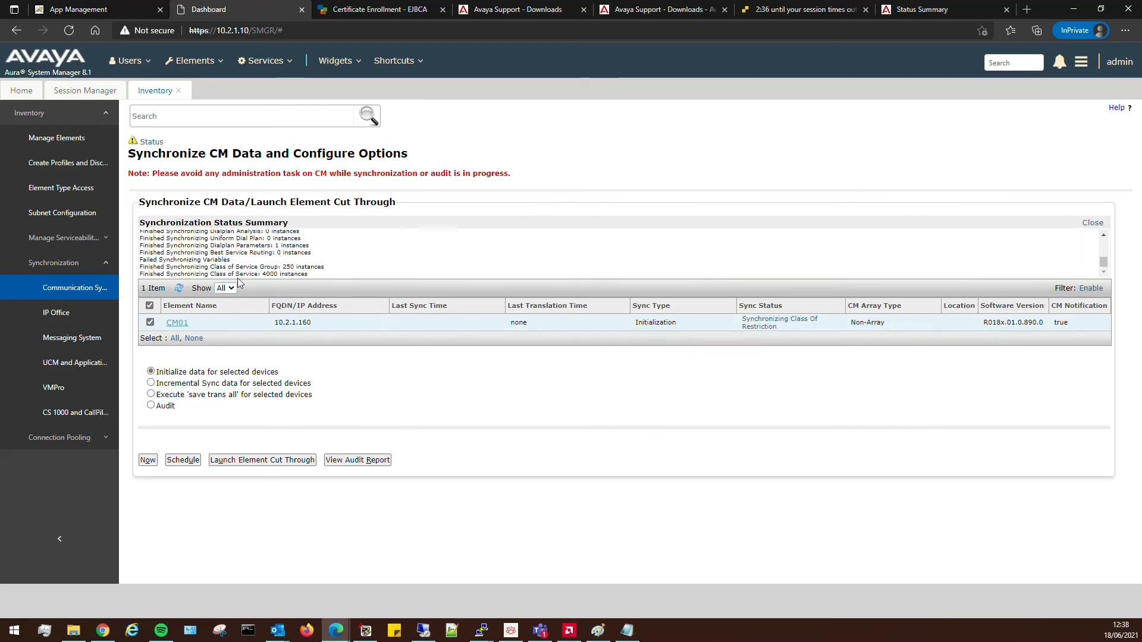
scroll(280, 254, "up", 6)
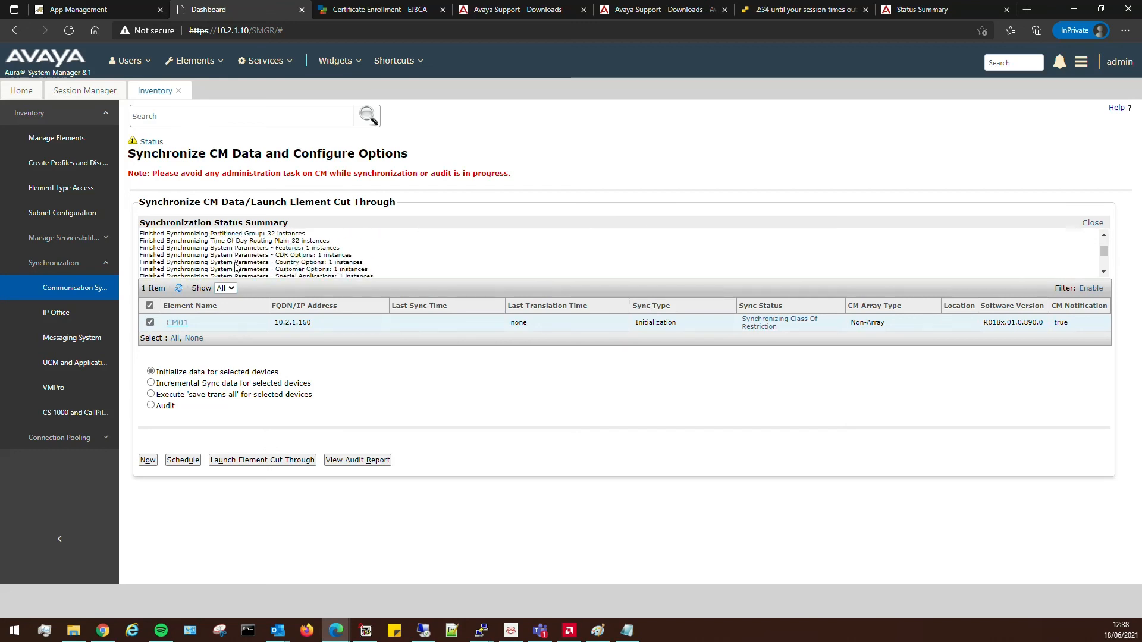
scroll(236, 267, "up", 1)
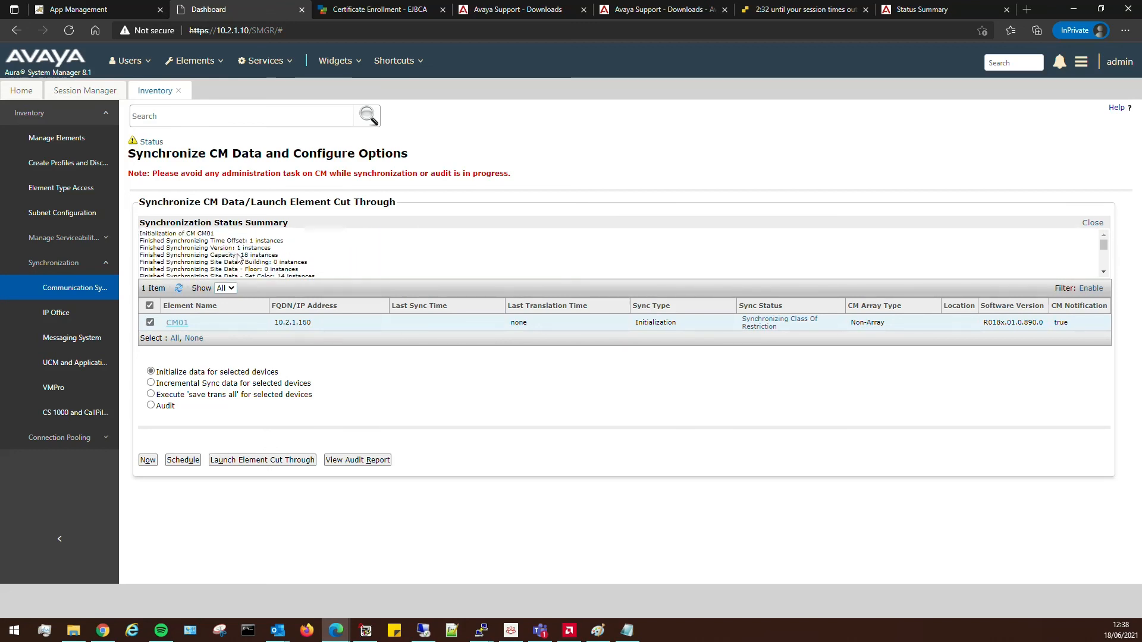
scroll(215, 256, "down", 2)
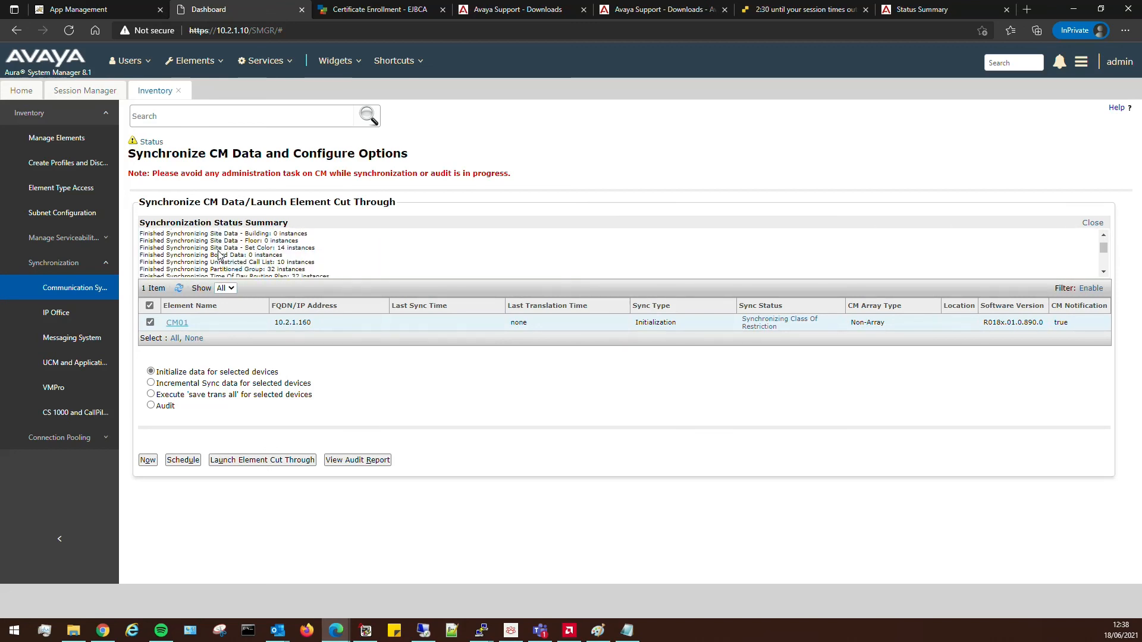
scroll(219, 254, "down", 5)
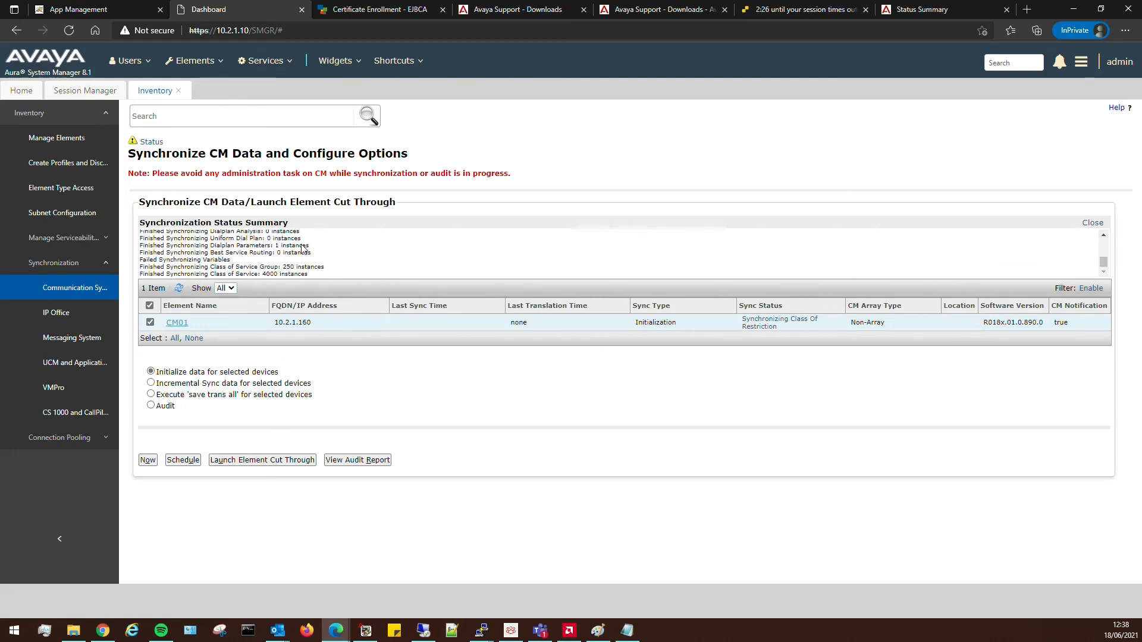
left_click(80, 289)
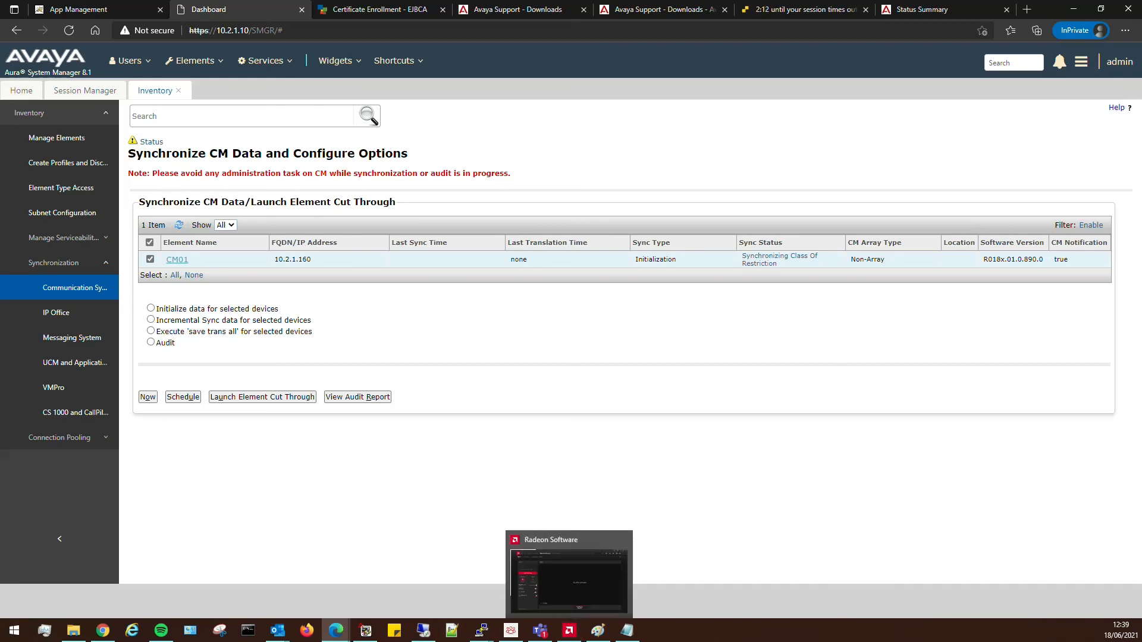
left_click(569, 631)
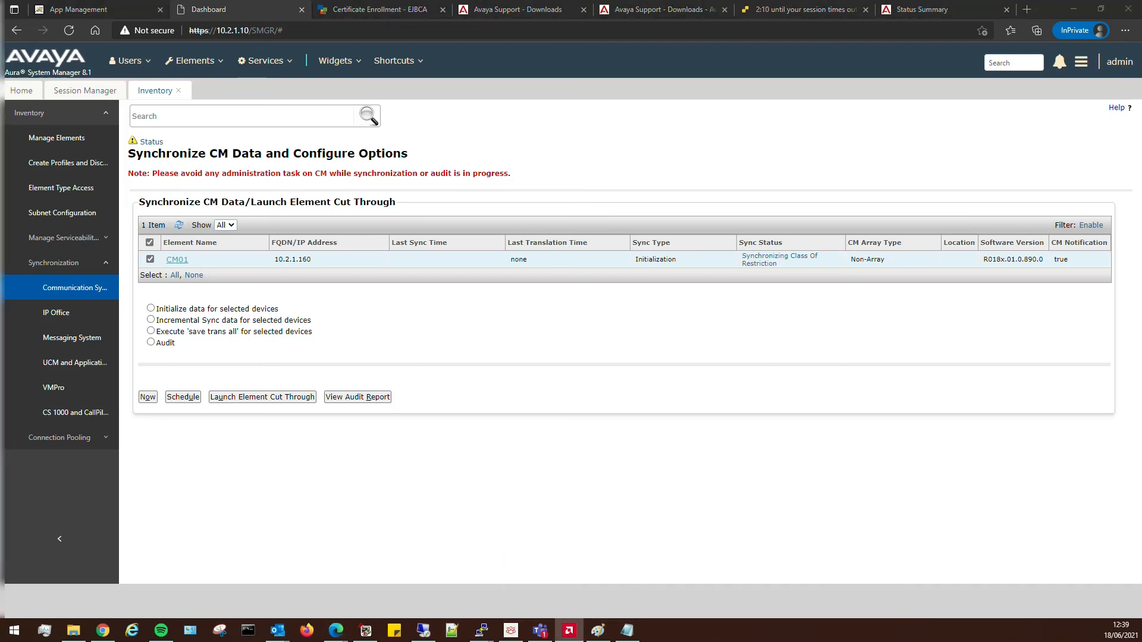